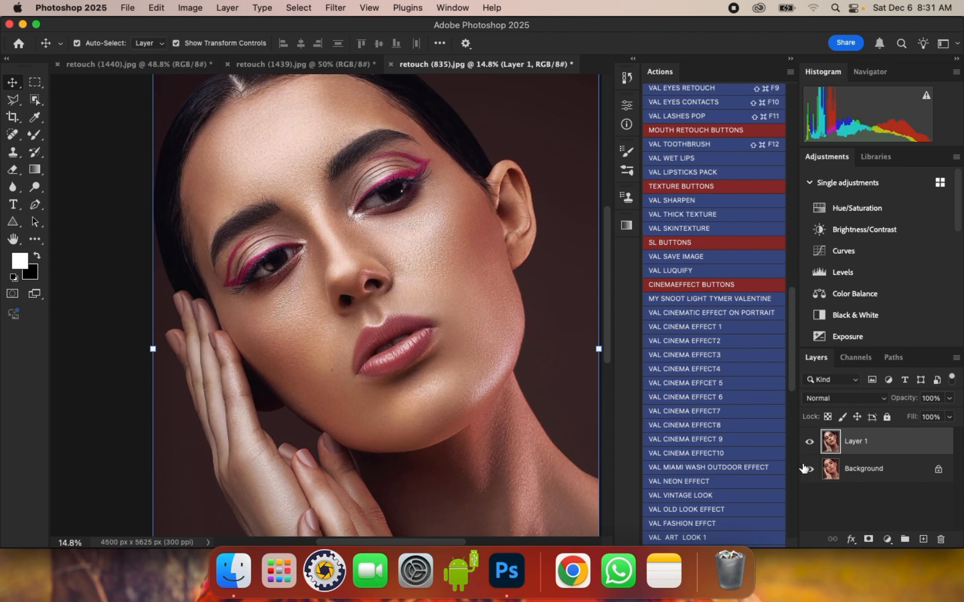
# Step: Compare the portrait with and without the retouched Layer 1, leaving Layer 1 hidden
pyautogui.click(809, 444)
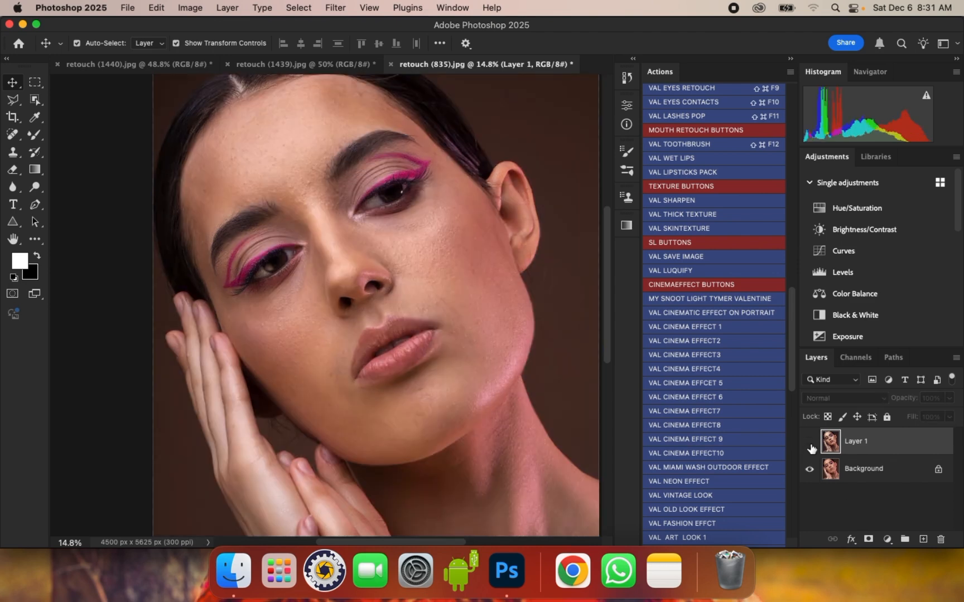
pyautogui.click(810, 444)
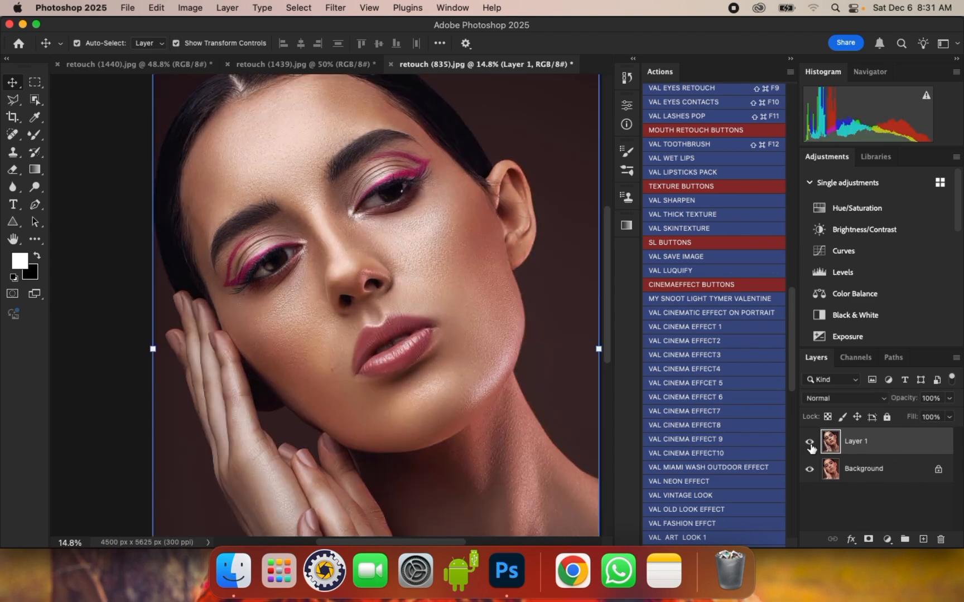
pyautogui.click(810, 443)
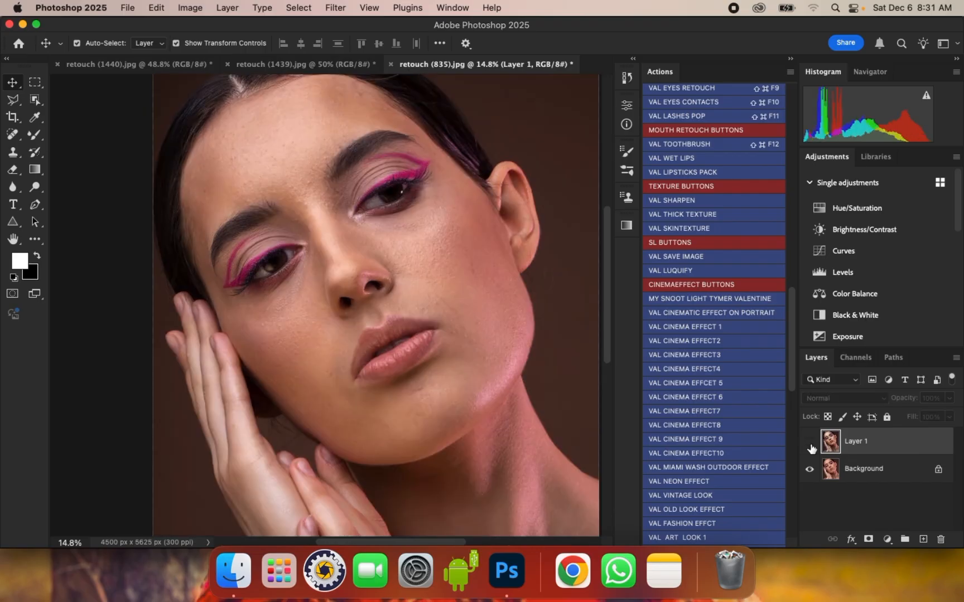
pyautogui.click(809, 443)
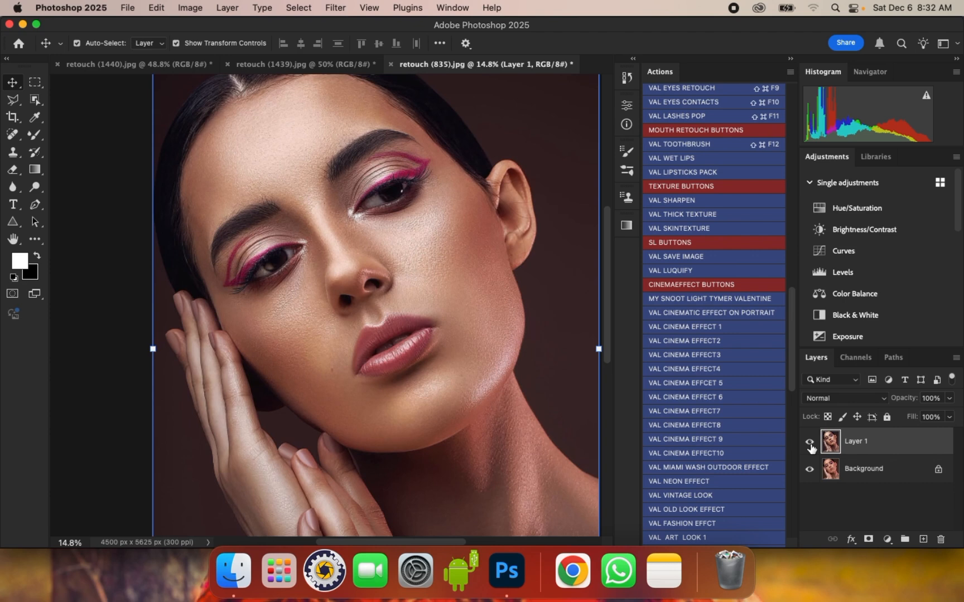
pyautogui.click(809, 442)
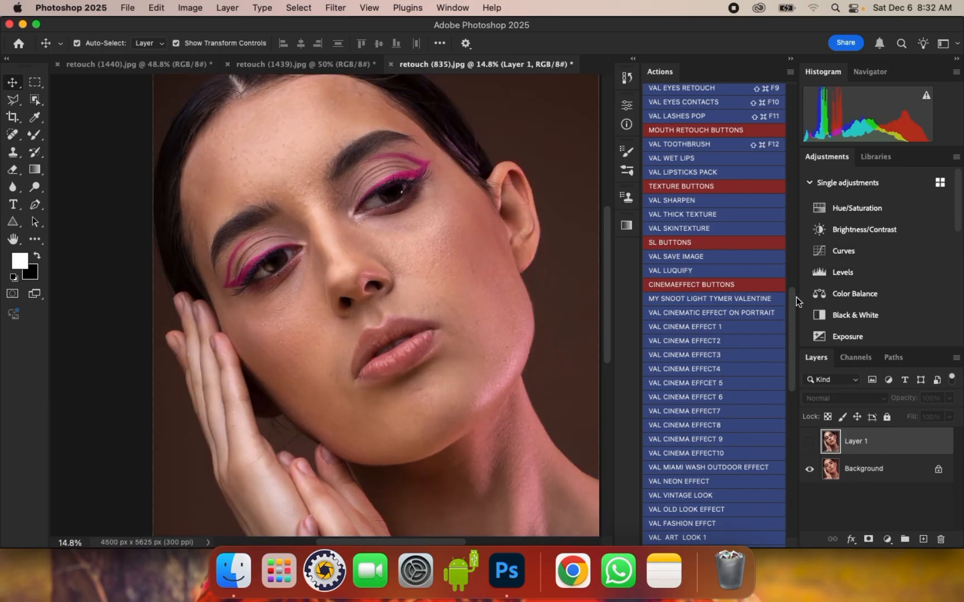
# Step: Make the Background layer active and compare the original once more with the retouched Layer 1, leaving Layer 1 hidden
pyautogui.moveTo(793, 302)
pyautogui.mouseDown()
pyautogui.moveTo(790, 477)
pyautogui.moveTo(792, 106)
pyautogui.moveTo(806, 282)
pyautogui.moveTo(799, 460)
pyautogui.moveTo(792, 129)
pyautogui.moveTo(793, 447)
pyautogui.moveTo(781, 154)
pyautogui.moveTo(790, 448)
pyautogui.moveTo(799, 103)
pyautogui.moveTo(793, 122)
pyautogui.mouseUp()
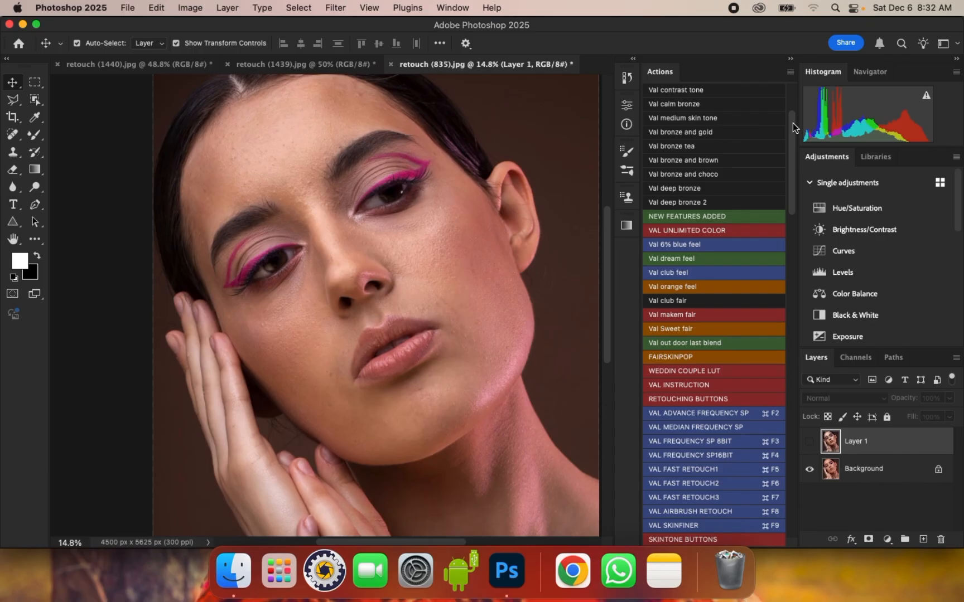
pyautogui.click(870, 470)
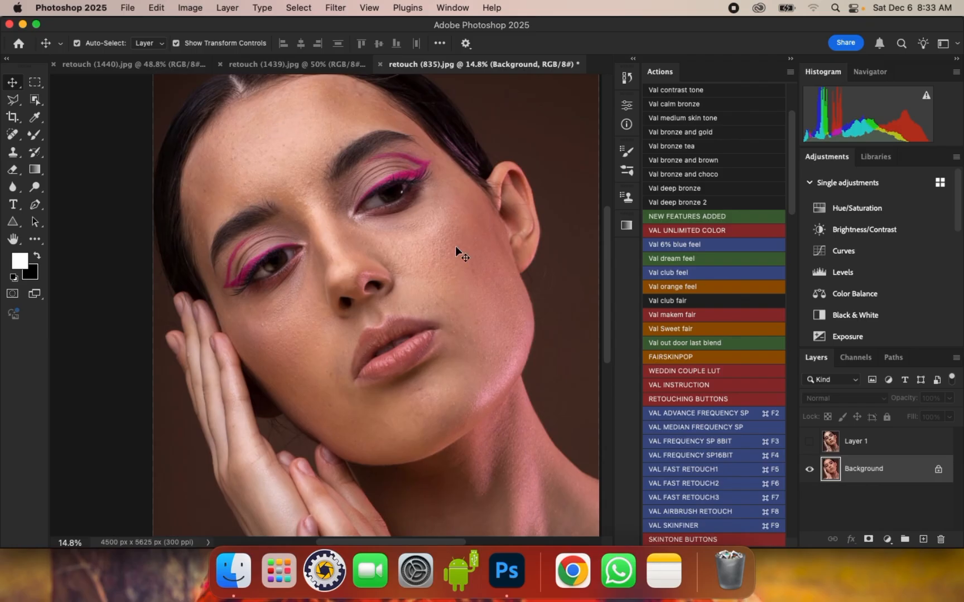
pyautogui.click(809, 444)
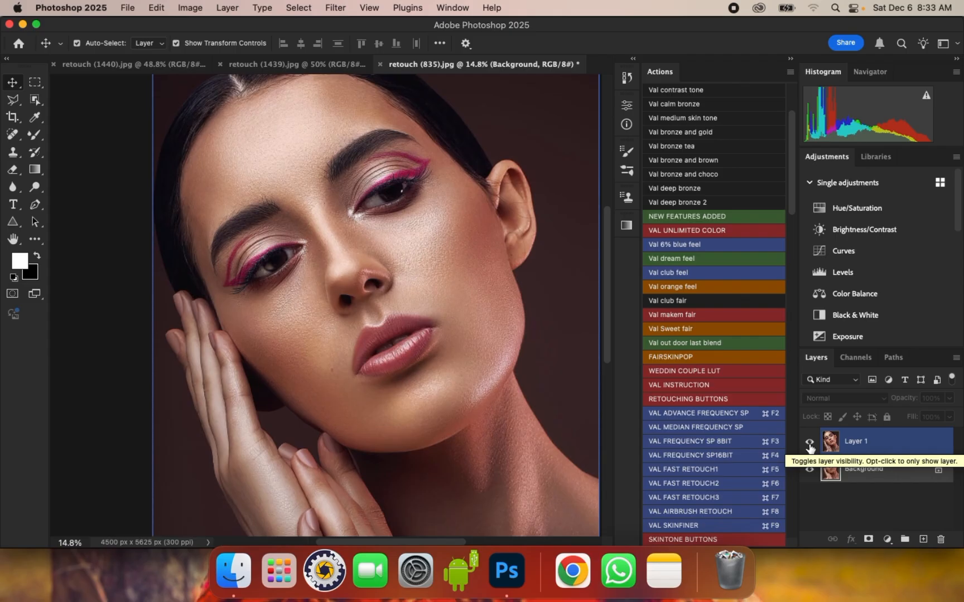
pyautogui.click(809, 445)
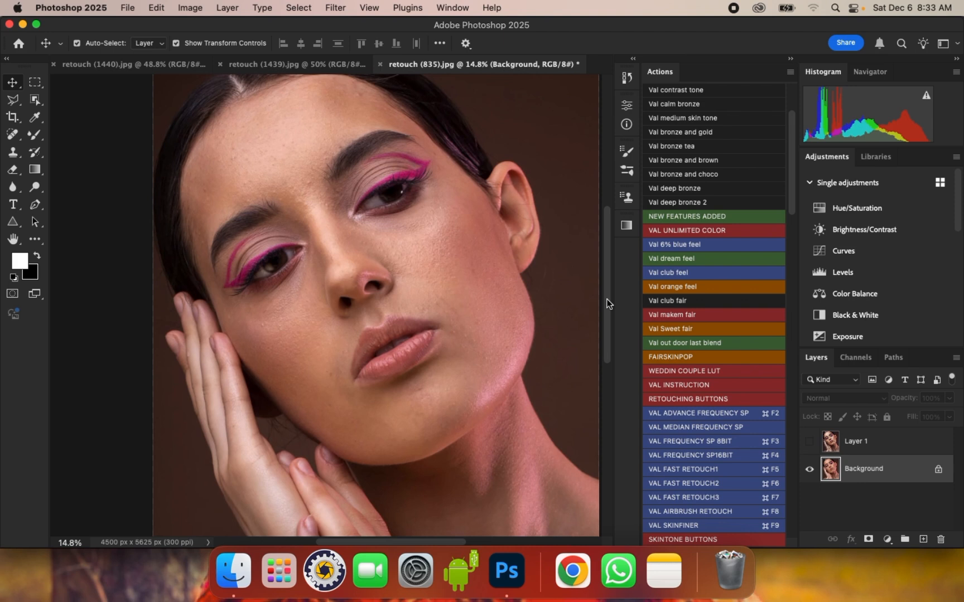
# Step: Run the VAL ADVANCE FREQUENCY SP action on the Background layer and continue past its welcome message
pyautogui.scroll(2, 607, 300)
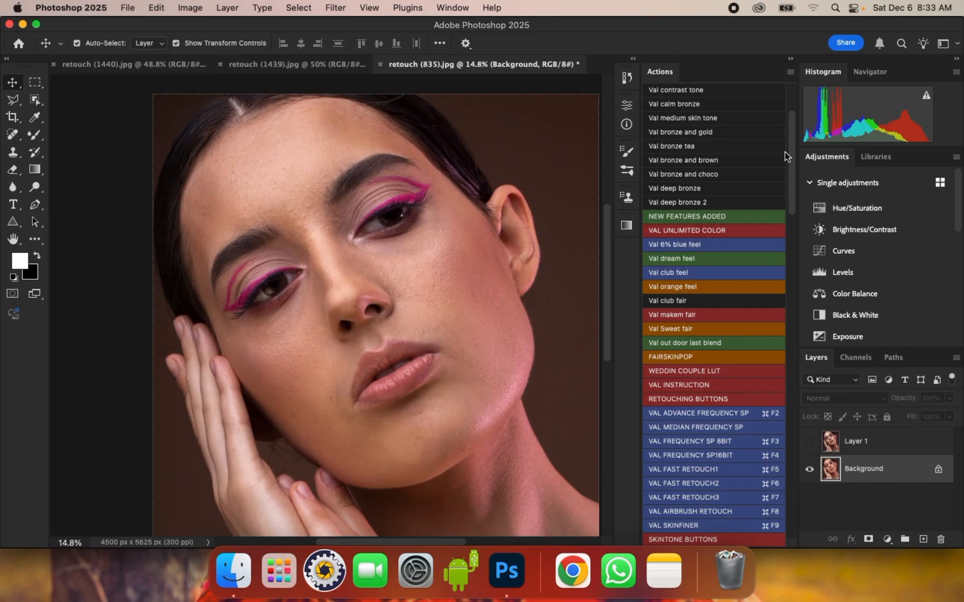
pyautogui.moveTo(790, 160); pyautogui.dragTo(781, 202)
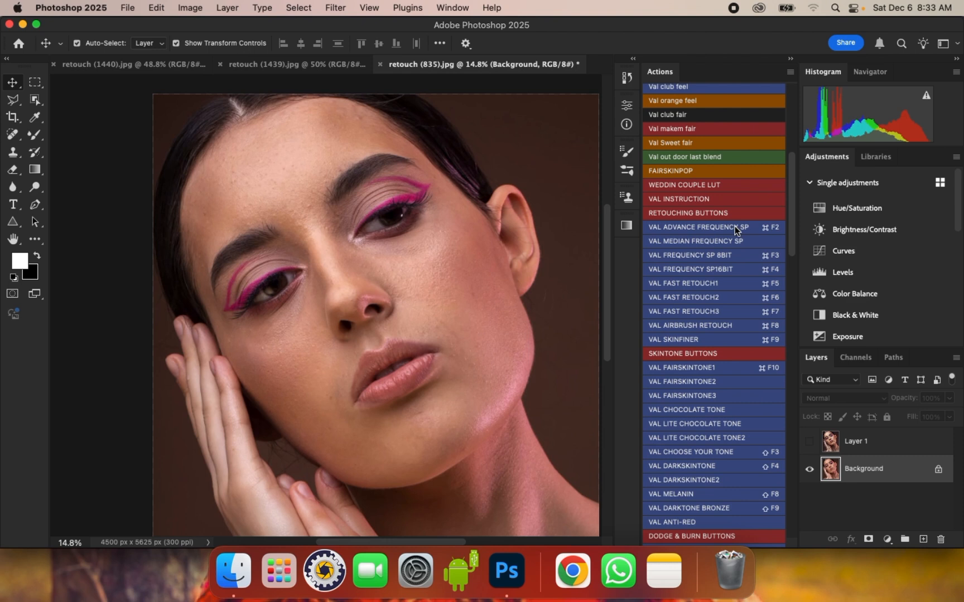
pyautogui.click(685, 230)
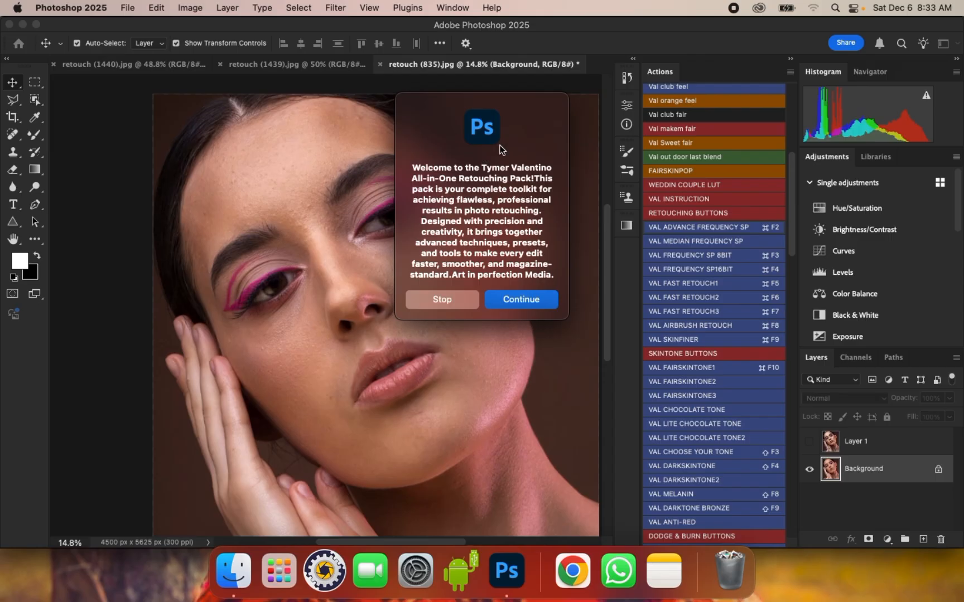
pyautogui.click(535, 302)
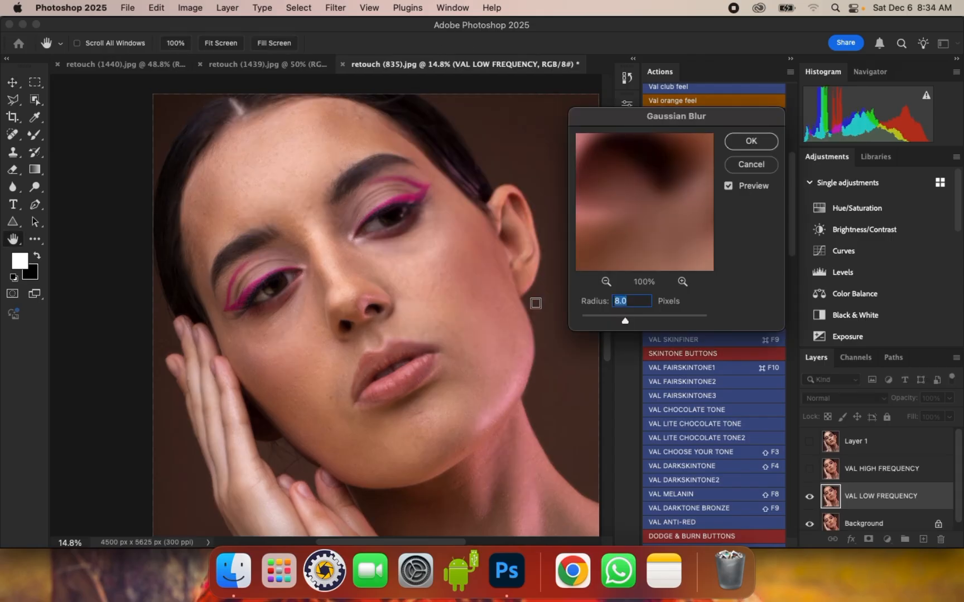
# Step: Examine the Gaussian Blur effect on the skin, brow and eye areas in the filter preview and on the enlarged portrait
pyautogui.click(607, 283)
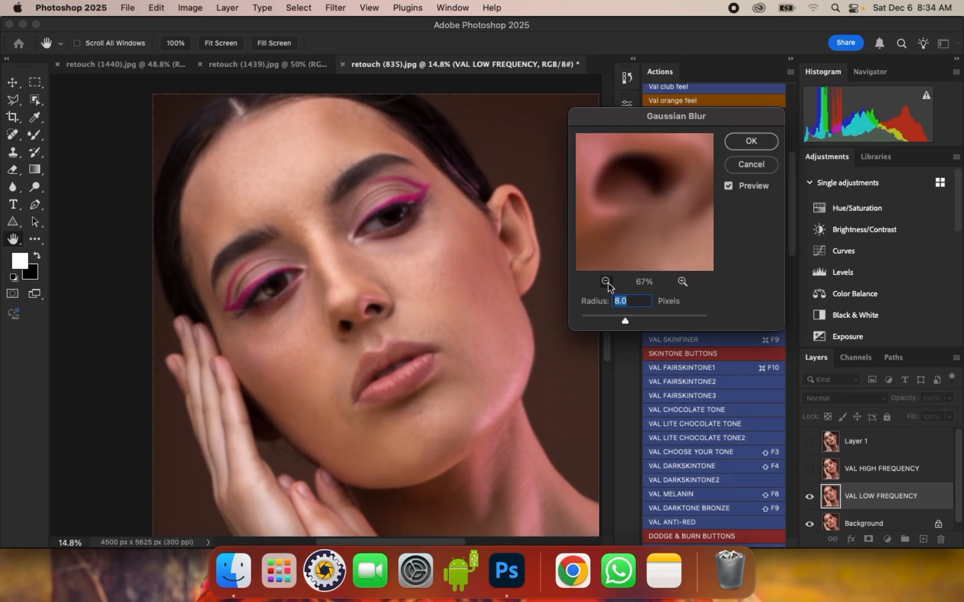
pyautogui.click(607, 282)
pyautogui.click(606, 282)
pyautogui.click(684, 282)
pyautogui.moveTo(624, 173); pyautogui.dragTo(661, 255)
pyautogui.moveTo(644, 201); pyautogui.dragTo(666, 247)
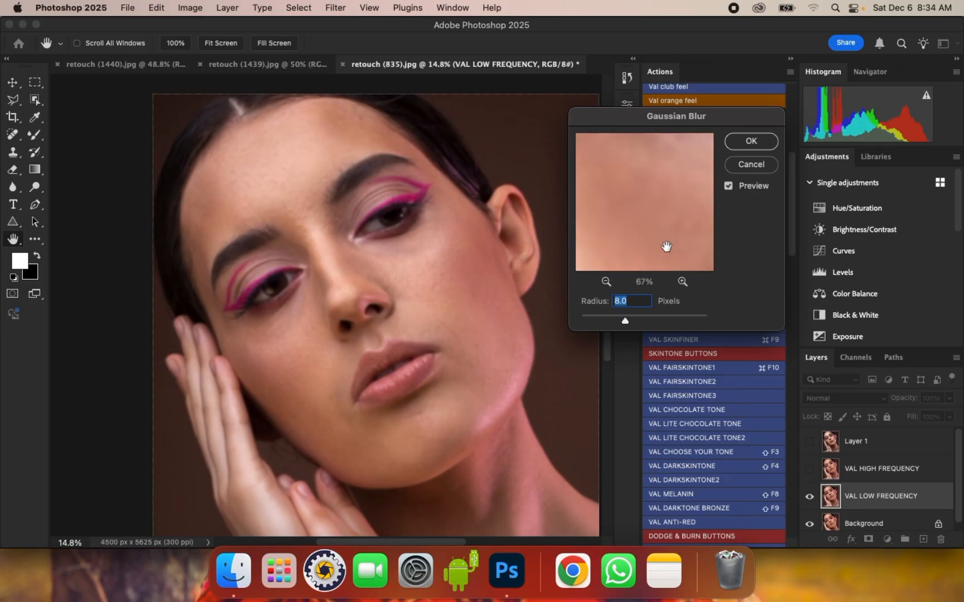
pyautogui.click(607, 283)
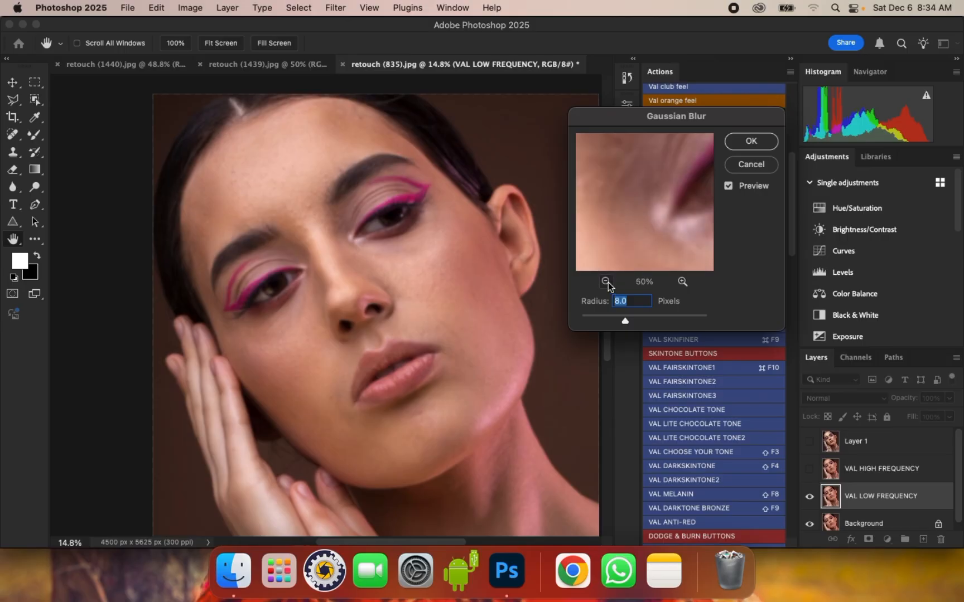
pyautogui.click(607, 283)
pyautogui.click(607, 283)
pyautogui.moveTo(628, 189); pyautogui.dragTo(667, 232)
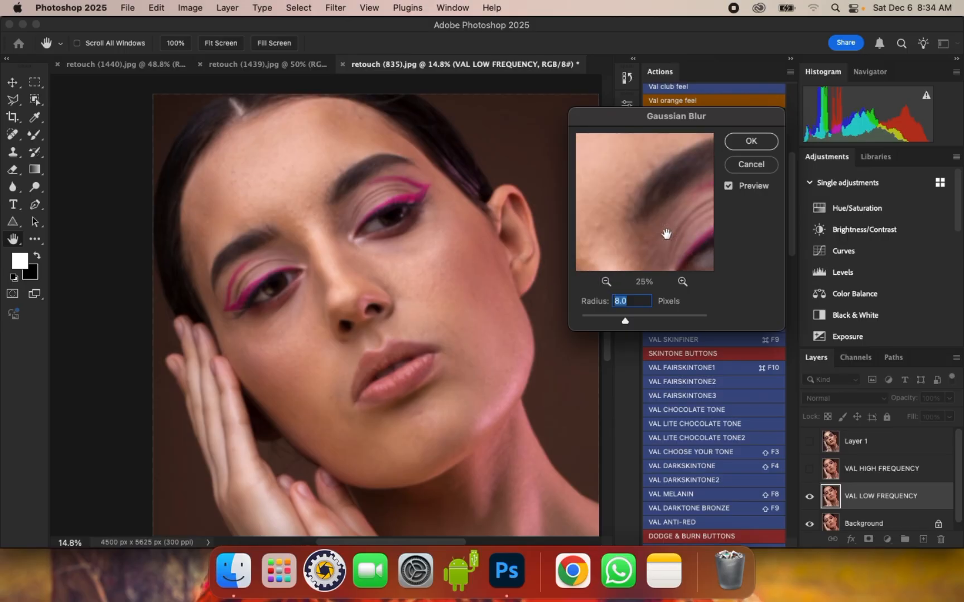
pyautogui.moveTo(645, 198)
pyautogui.mouseDown()
pyautogui.moveTo(658, 213)
pyautogui.moveTo(649, 205)
pyautogui.mouseUp()
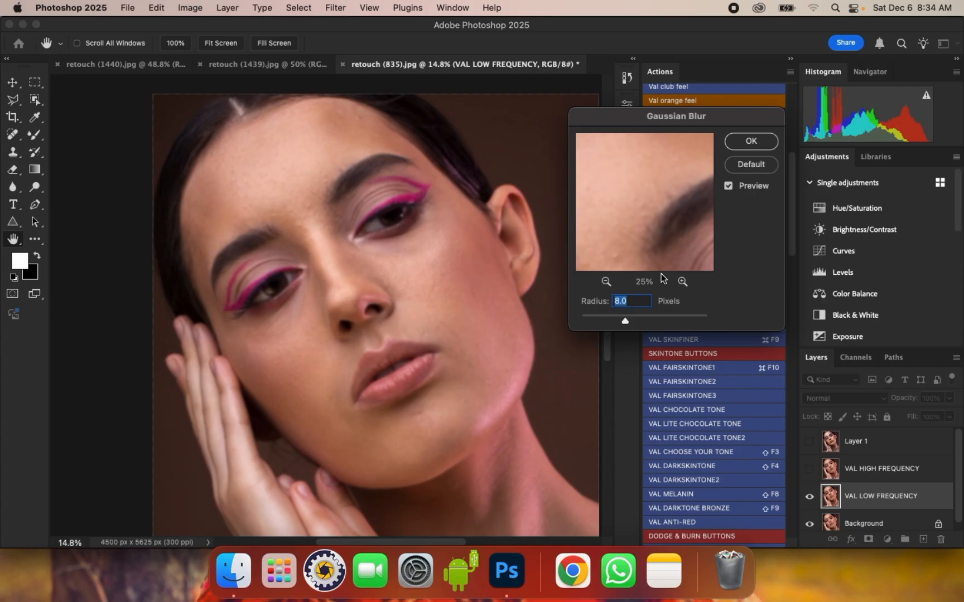
pyautogui.press('super+plus')
pyautogui.press('super+plus')
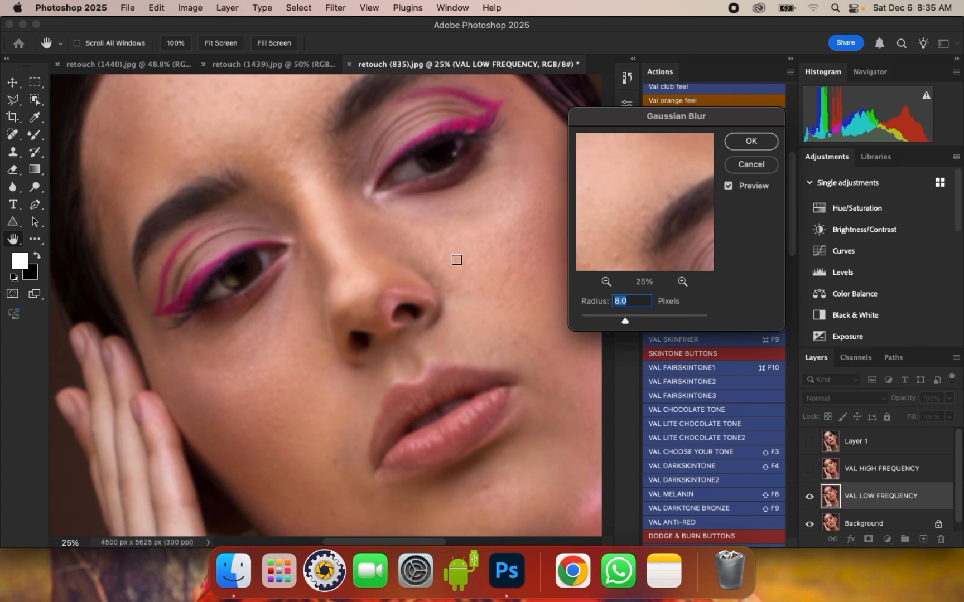
# Step: Accept the 8.0-pixel Gaussian Blur, let the action finish past its brush advice, and choose the Mixer Brush tool
pyautogui.click(749, 142)
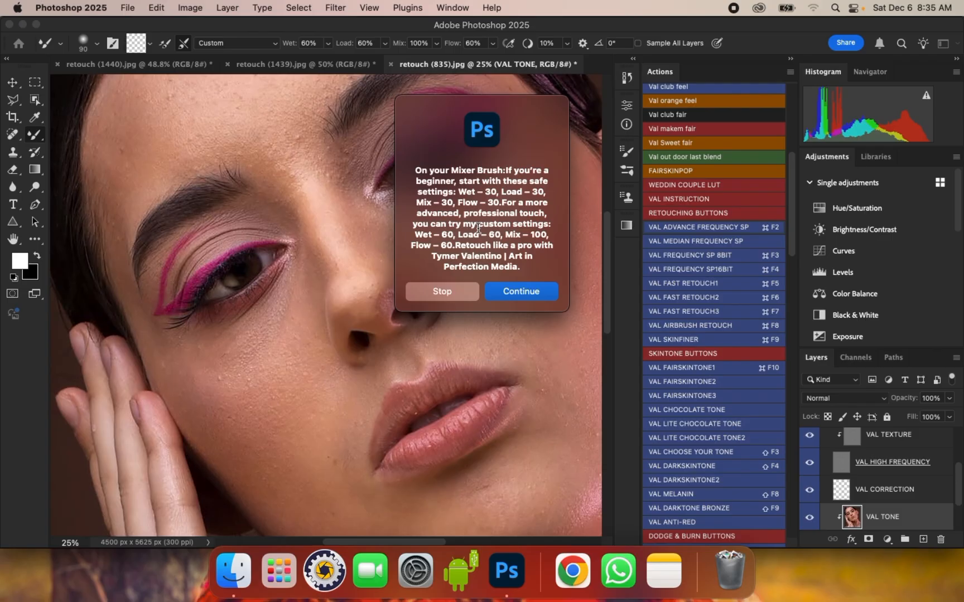
pyautogui.click(522, 292)
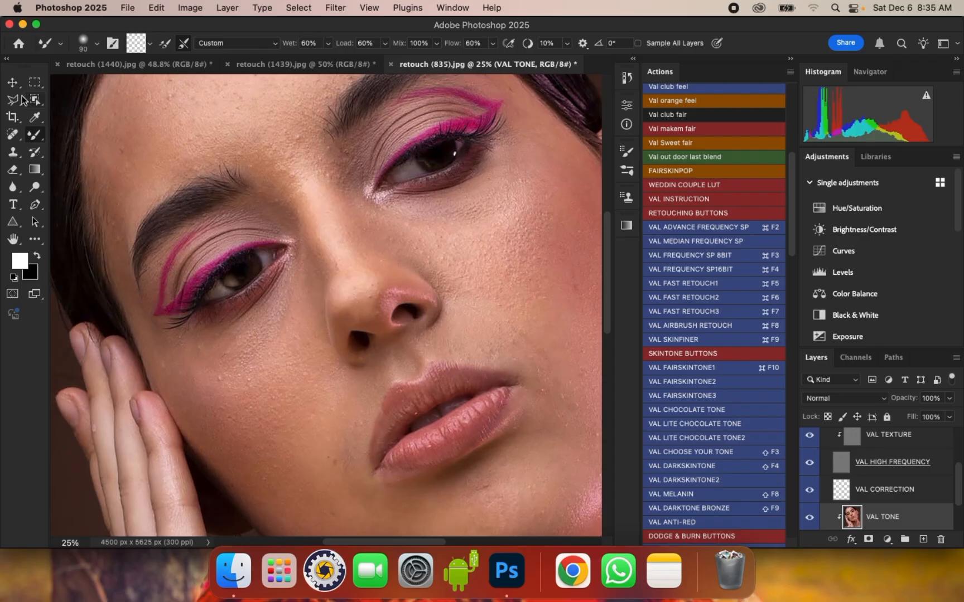
pyautogui.rightClick(36, 139)
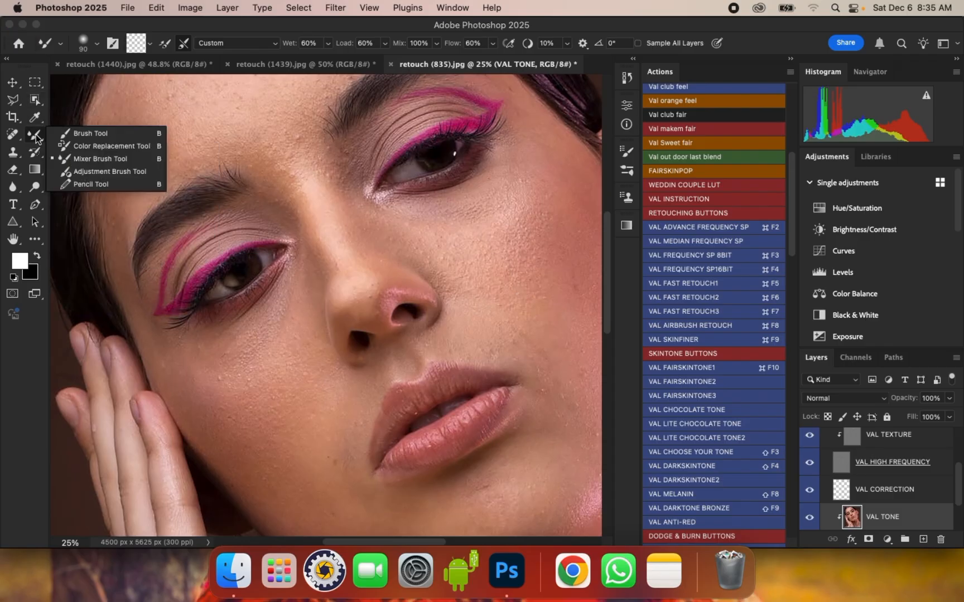
pyautogui.click(98, 162)
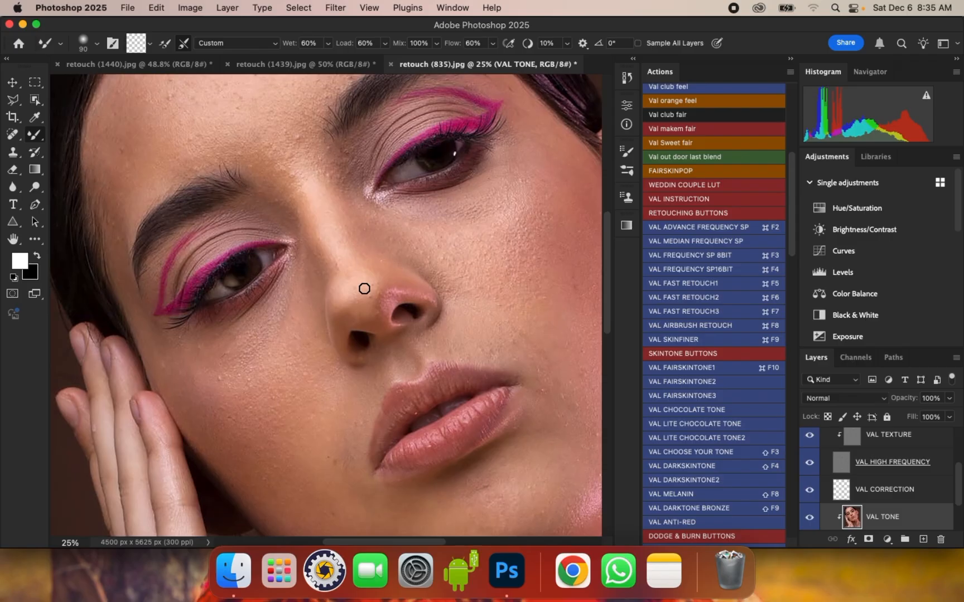
# Step: Examine the skin across the forehead, cheeks and chin of the portrait at different magnifications
pyautogui.scroll(-1, 352, 264)
pyautogui.scroll(1, 323, 139)
pyautogui.scroll(-3, 301, 340)
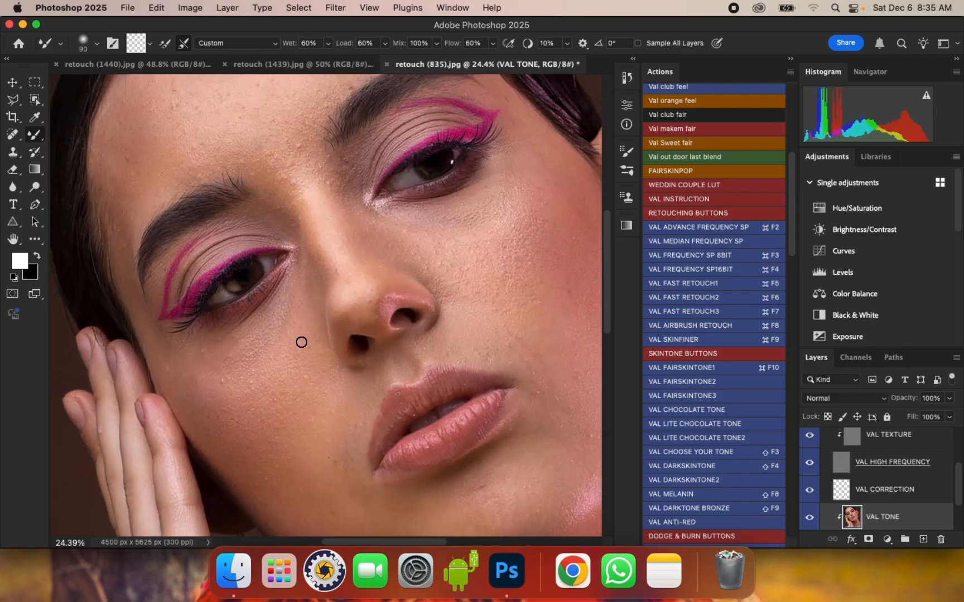
pyautogui.scroll(-3, 271, 189)
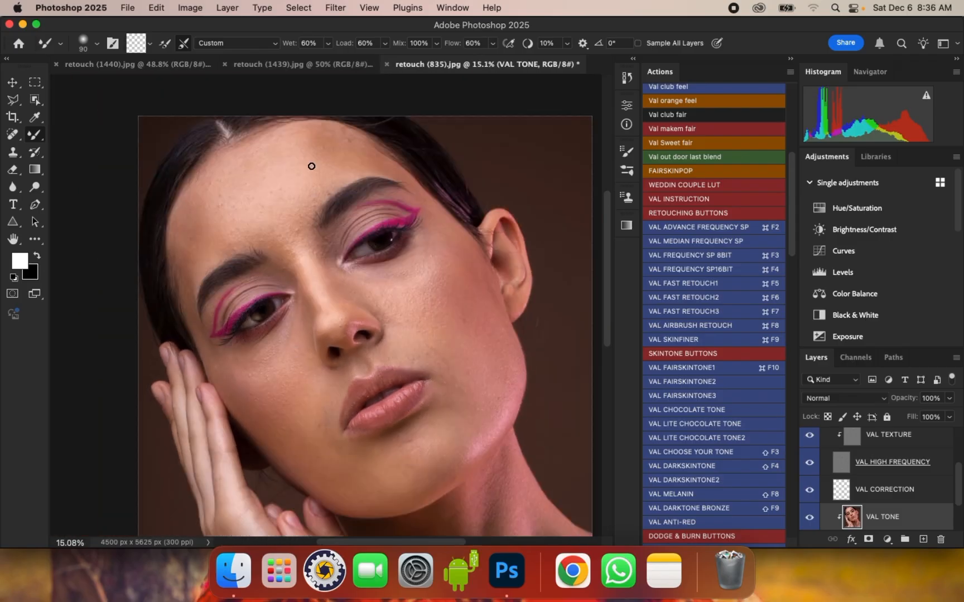
pyautogui.scroll(2, 292, 165)
pyautogui.scroll(1, 289, 223)
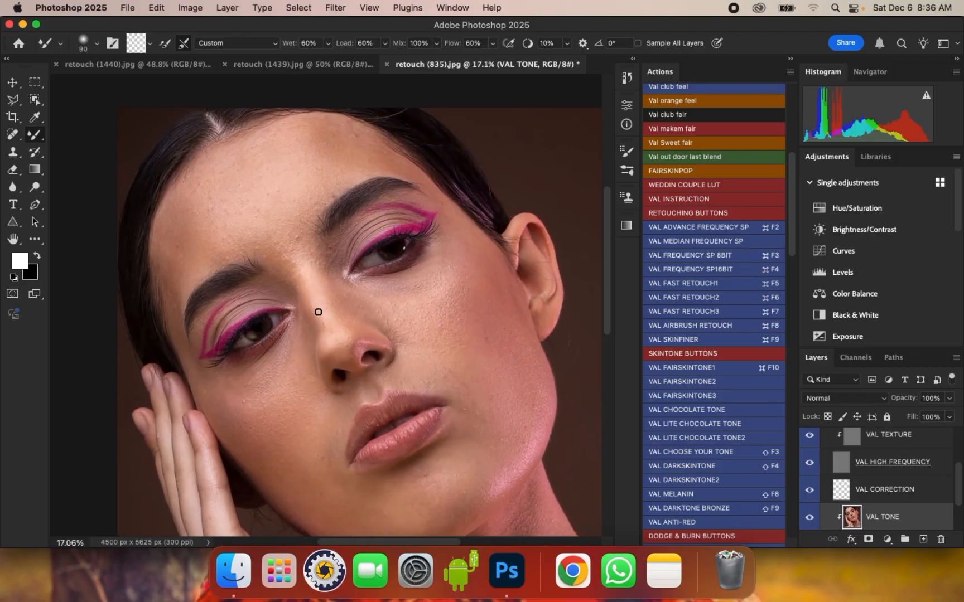
pyautogui.scroll(1, 319, 312)
pyautogui.scroll(2, 384, 409)
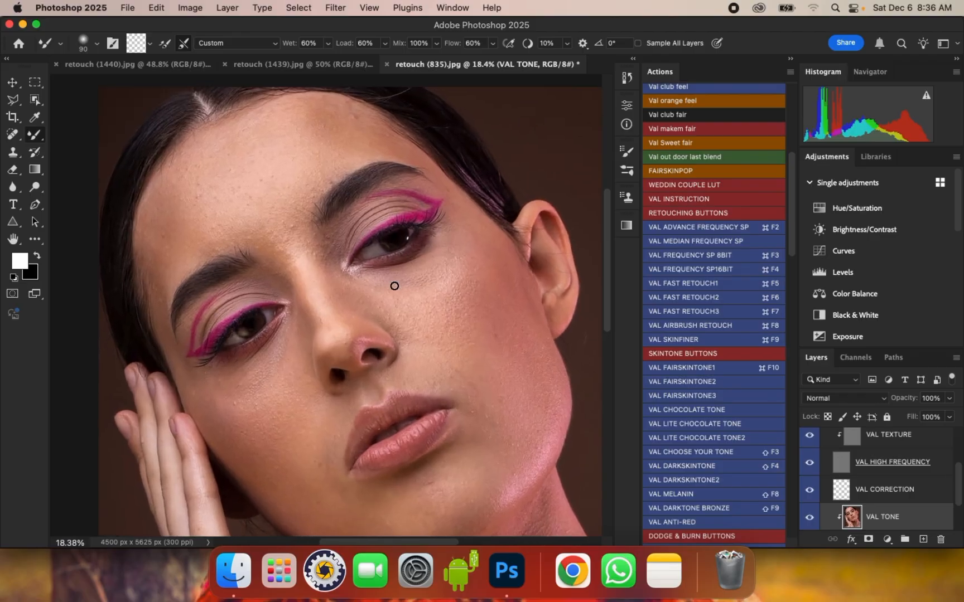
pyautogui.scroll(-1, 402, 277)
pyautogui.scroll(1, 398, 406)
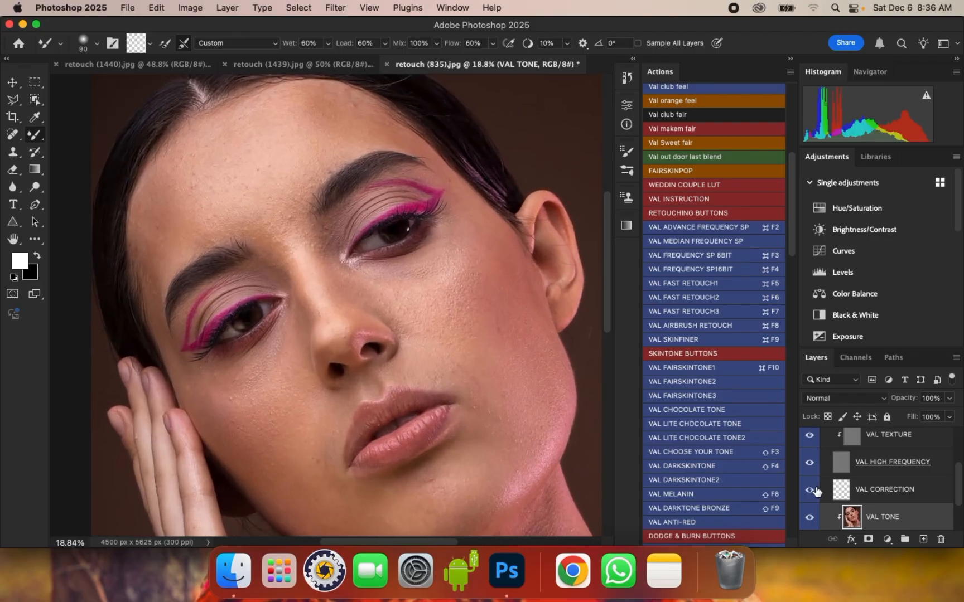
# Step: Make the VAL CORRECTION layer active and turn on Sample All Layers for the Mixer Brush
pyautogui.click(868, 498)
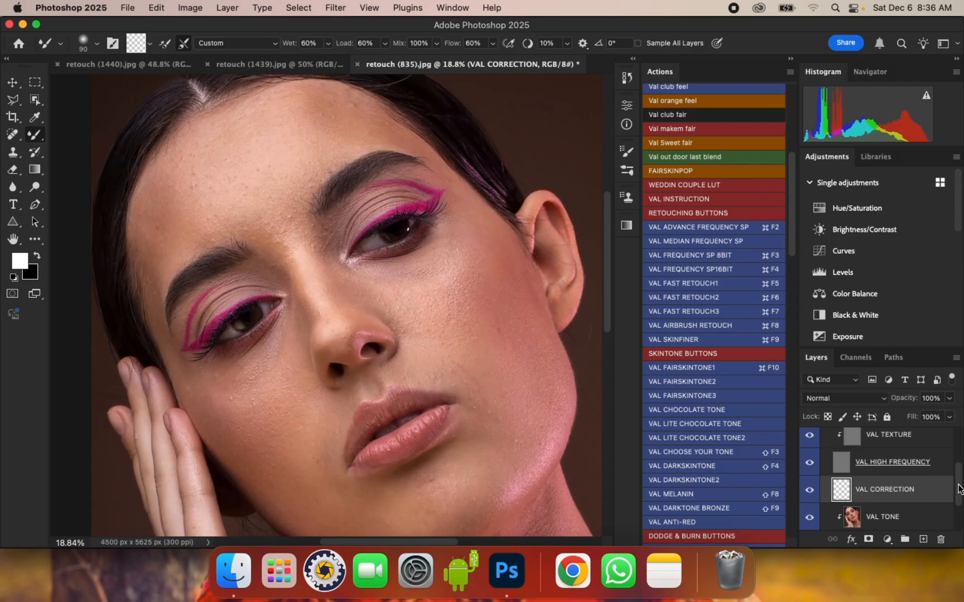
pyautogui.scroll(-1, 959, 494)
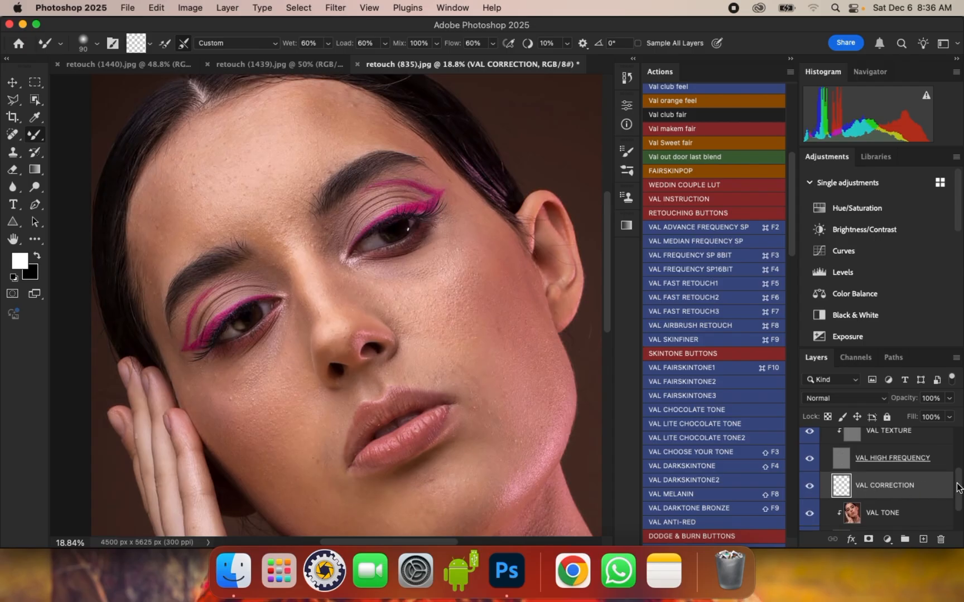
pyautogui.scroll(-1, 962, 498)
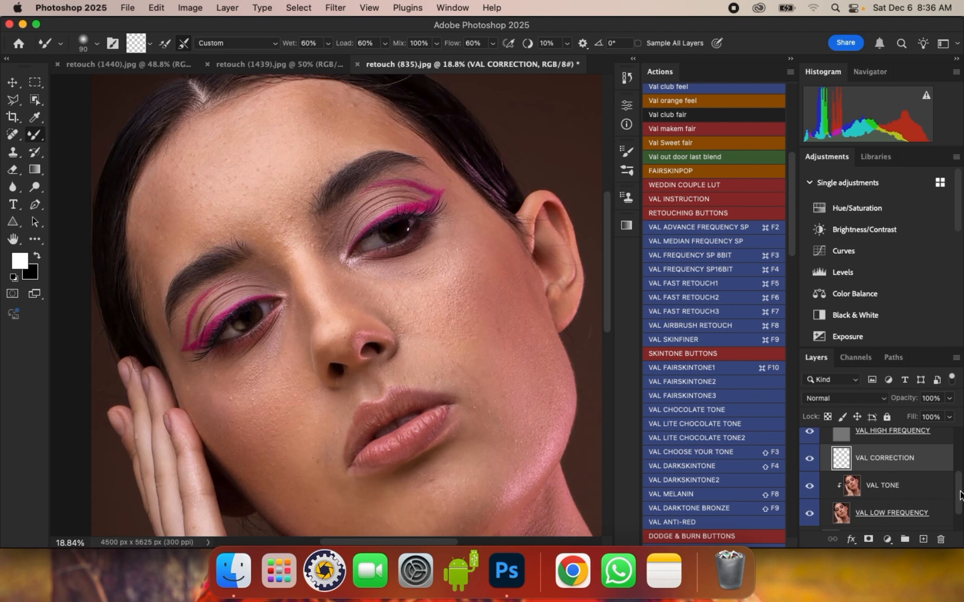
pyautogui.scroll(1, 960, 495)
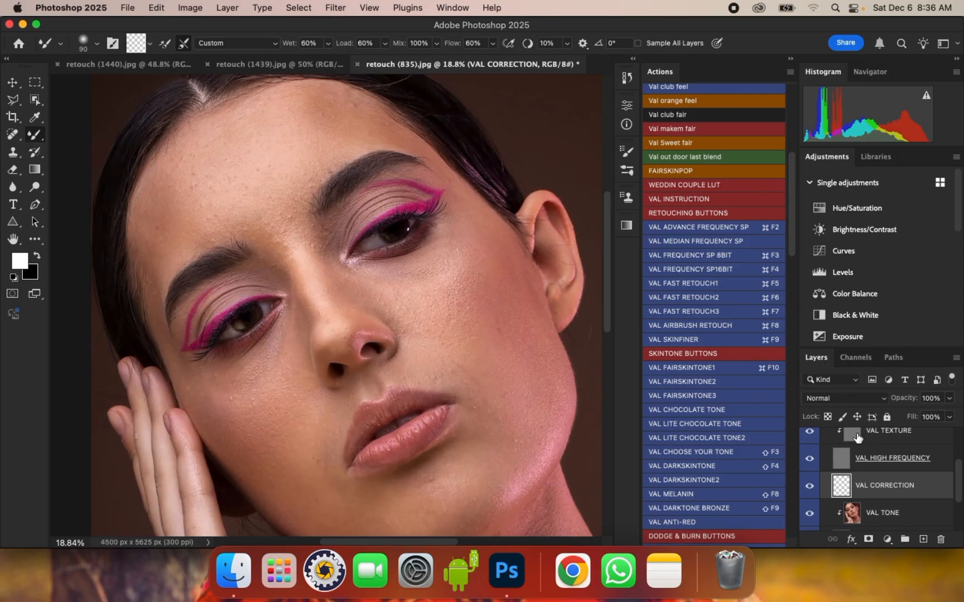
pyautogui.scroll(-1, 959, 491)
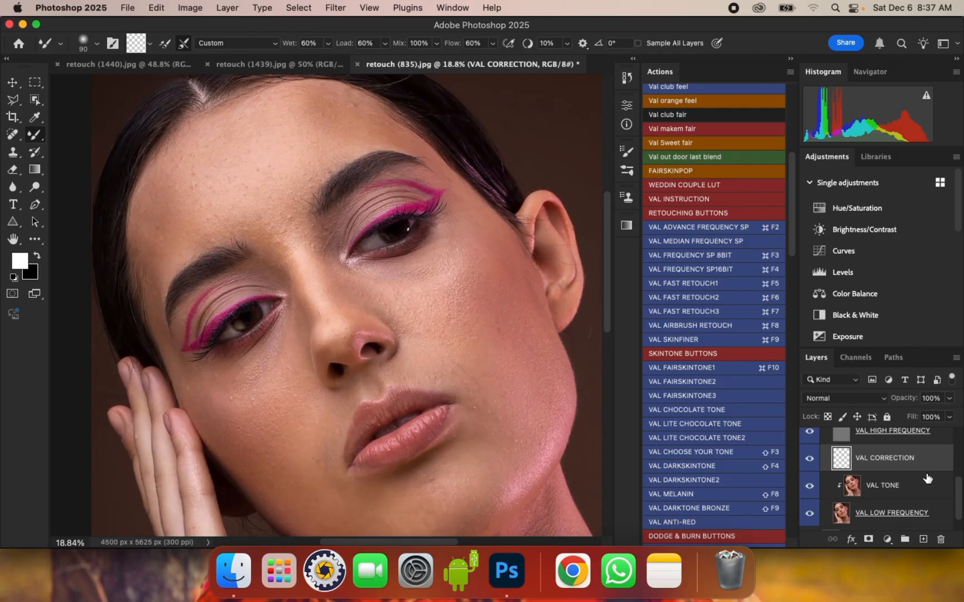
pyautogui.click(637, 44)
# Step: Hide the VAL HIGH FREQUENCY layer to expose the blurred tones across the forehead and face
pyautogui.moveTo(961, 491); pyautogui.dragTo(961, 482)
pyautogui.click(809, 459)
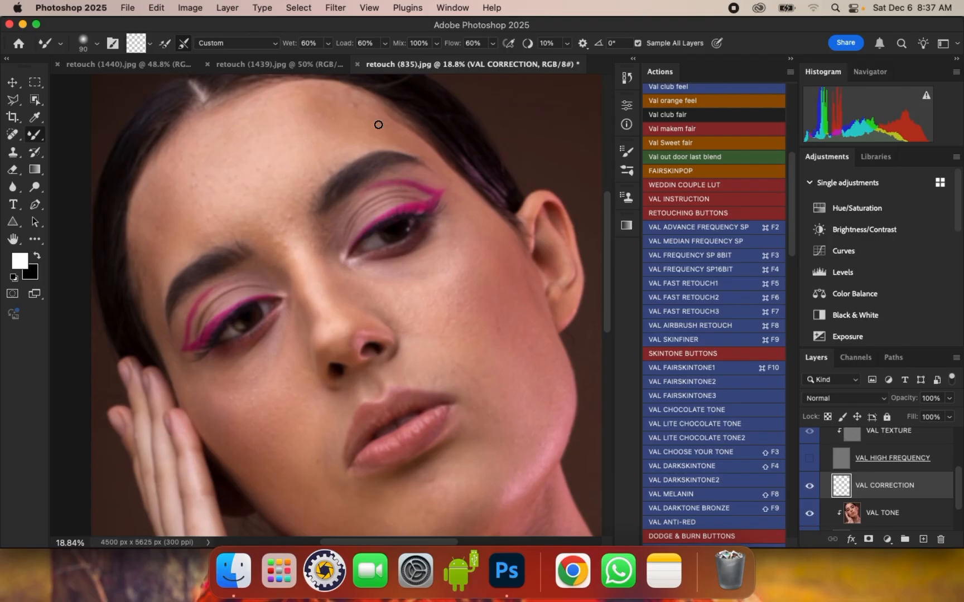
pyautogui.scroll(3, 608, 206)
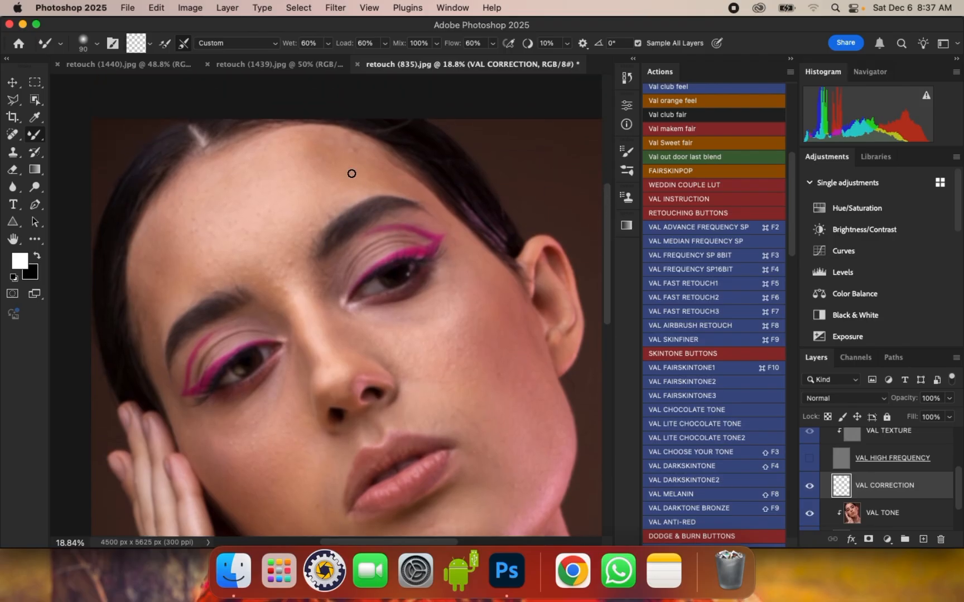
# Step: Show the VAL HIGH FREQUENCY layer again and add a new empty layer above VAL GRAY
pyautogui.scroll(1, 328, 152)
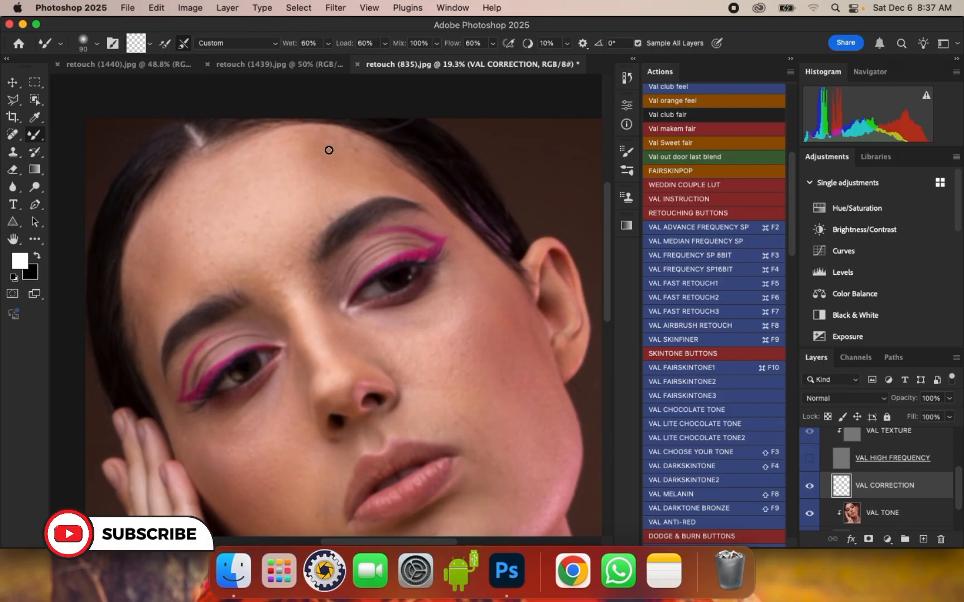
pyautogui.click(808, 461)
pyautogui.moveTo(958, 483); pyautogui.dragTo(961, 462)
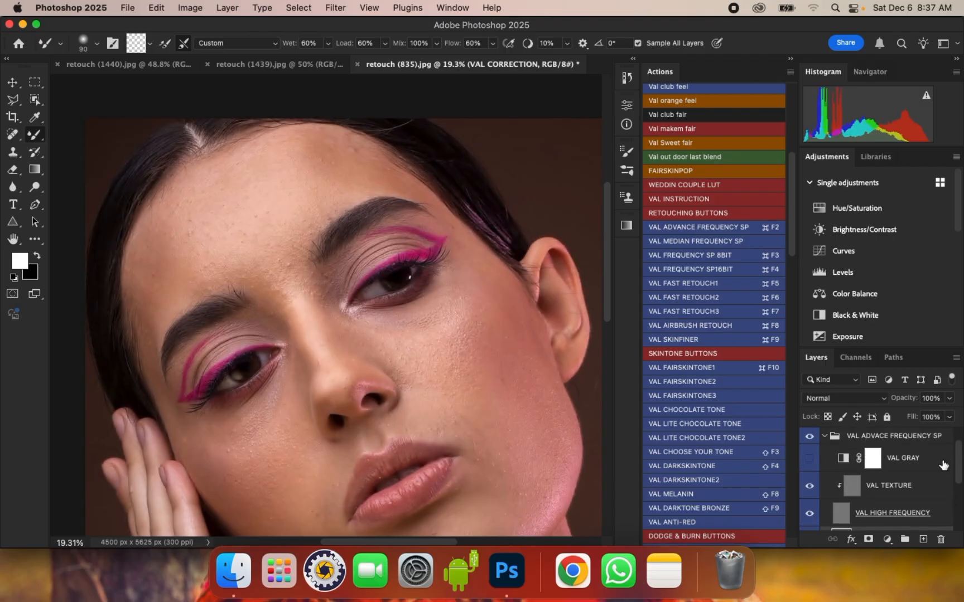
pyautogui.click(943, 464)
pyautogui.click(923, 539)
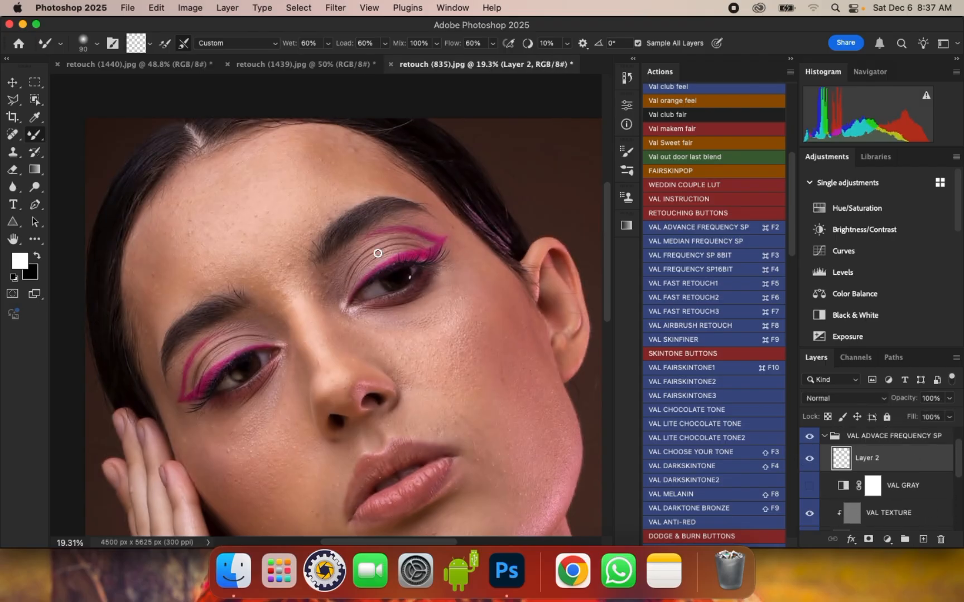
# Step: Mark the uneven patches on both sides of the forehead in white with a 175-pixel Brush, and delete that marking layer
pyautogui.click(37, 136)
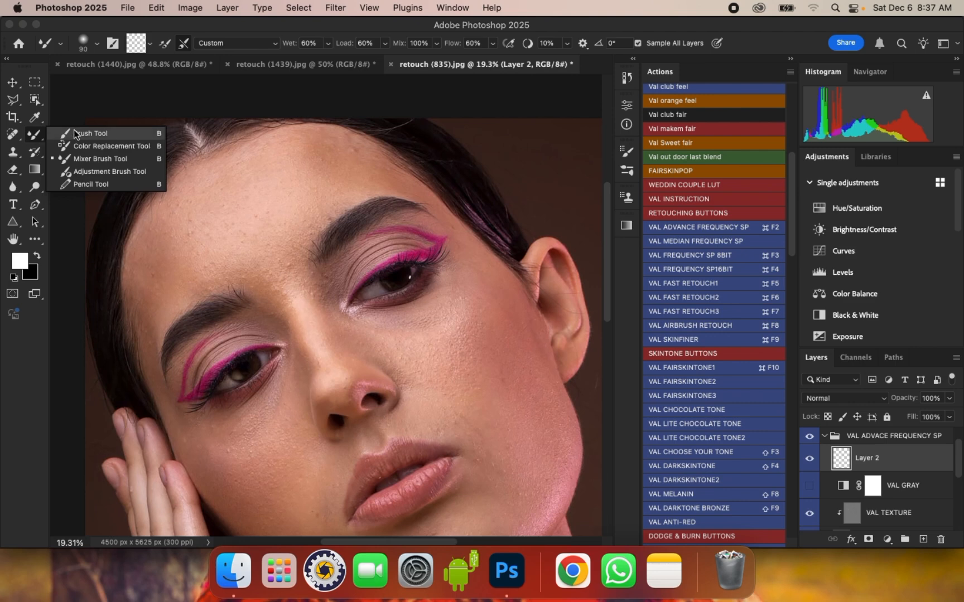
pyautogui.click(89, 133)
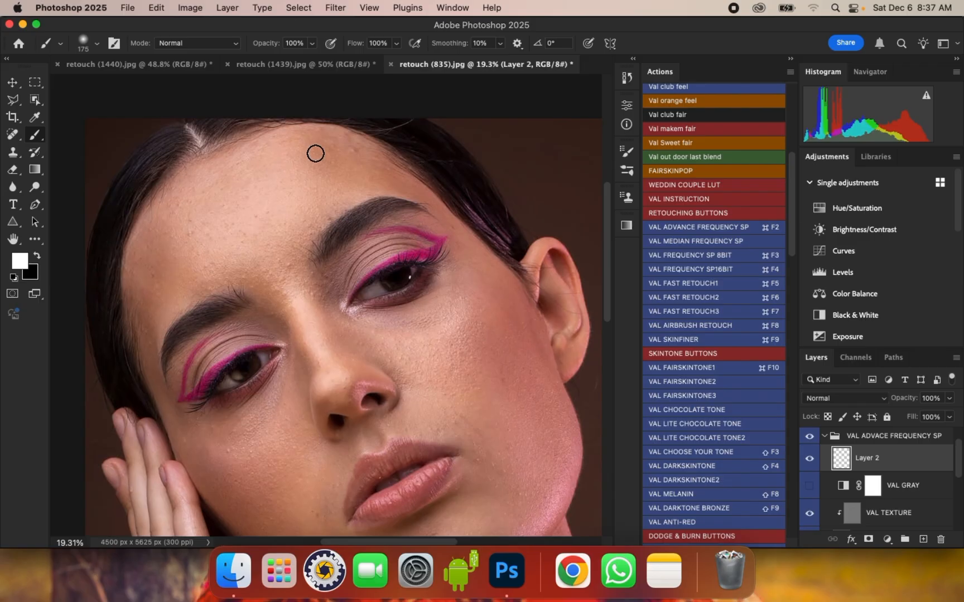
pyautogui.moveTo(348, 173); pyautogui.dragTo(341, 180)
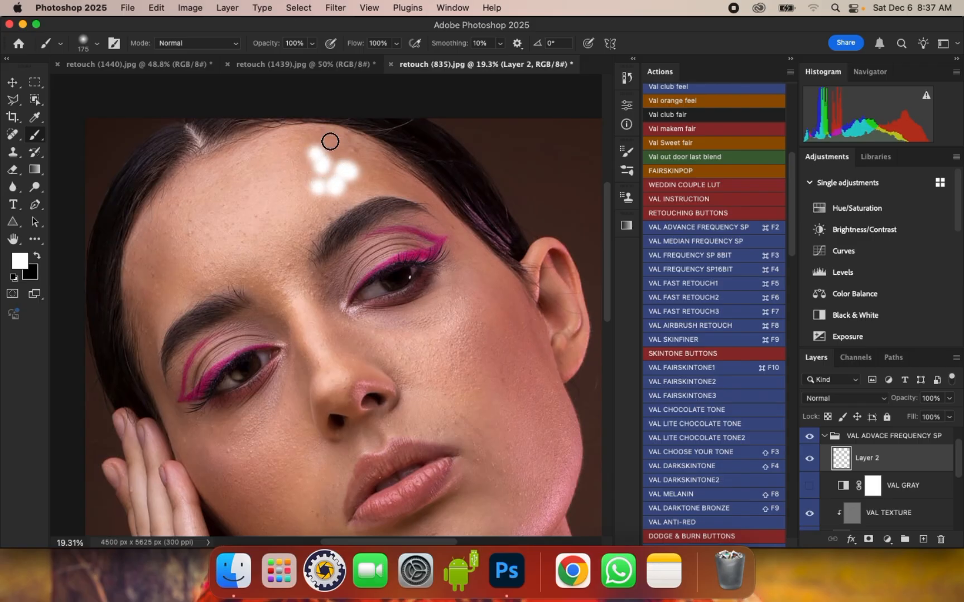
pyautogui.moveTo(168, 218)
pyautogui.mouseDown()
pyautogui.moveTo(152, 239)
pyautogui.moveTo(160, 285)
pyautogui.moveTo(168, 247)
pyautogui.moveTo(170, 281)
pyautogui.moveTo(179, 245)
pyautogui.moveTo(189, 288)
pyautogui.moveTo(193, 268)
pyautogui.moveTo(212, 277)
pyautogui.mouseUp()
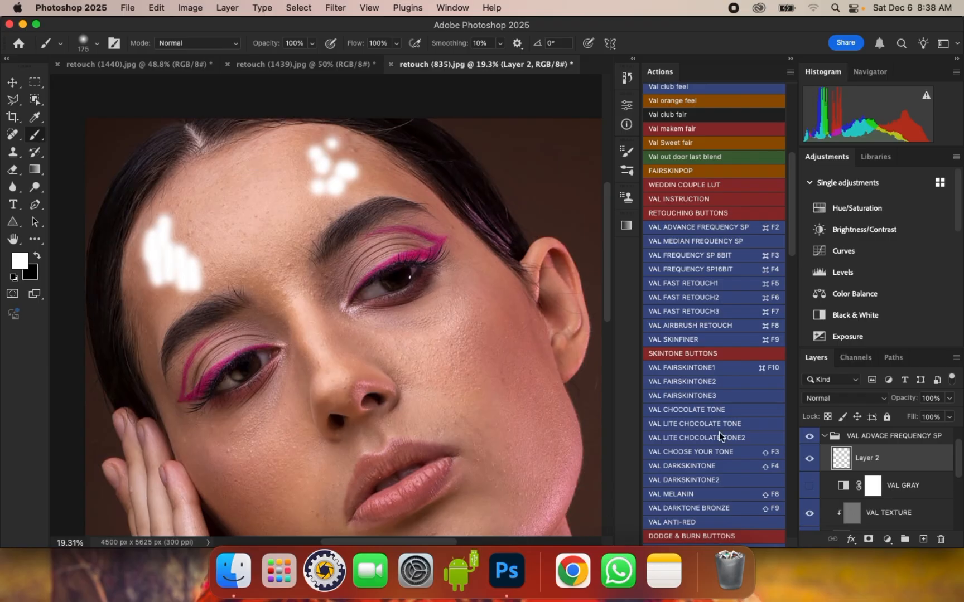
pyautogui.moveTo(925, 466); pyautogui.dragTo(941, 540)
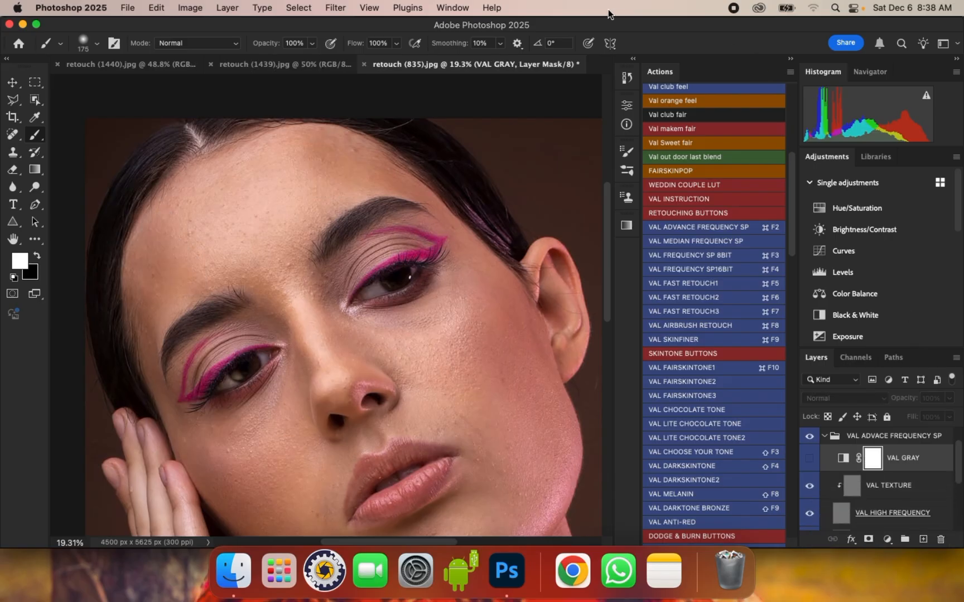
# Step: Return to the Mixer Brush with the VAL HIGH FREQUENCY layer hidden and VAL CORRECTION as the active layer
pyautogui.click(36, 137)
pyautogui.click(119, 154)
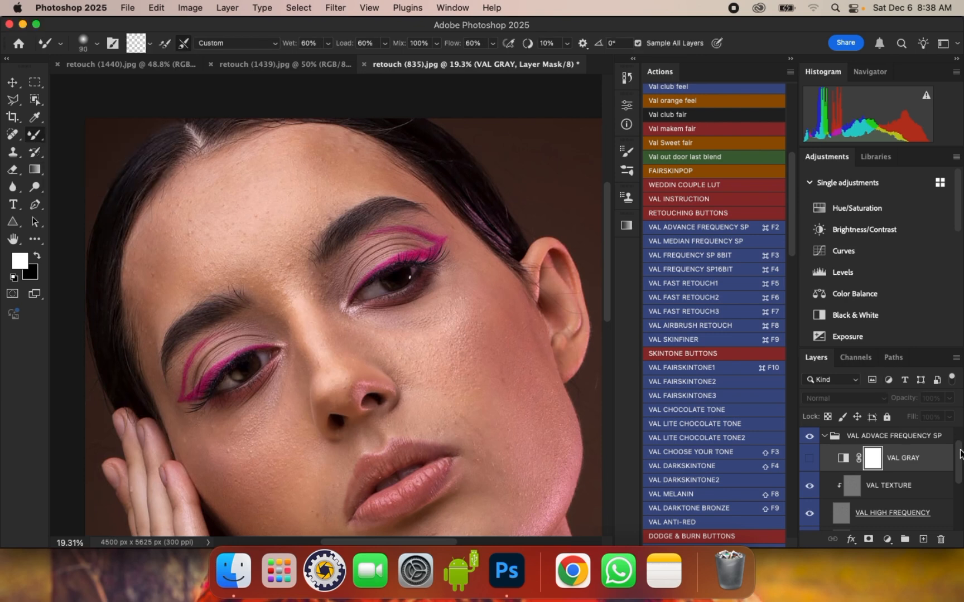
pyautogui.moveTo(960, 453); pyautogui.dragTo(960, 468)
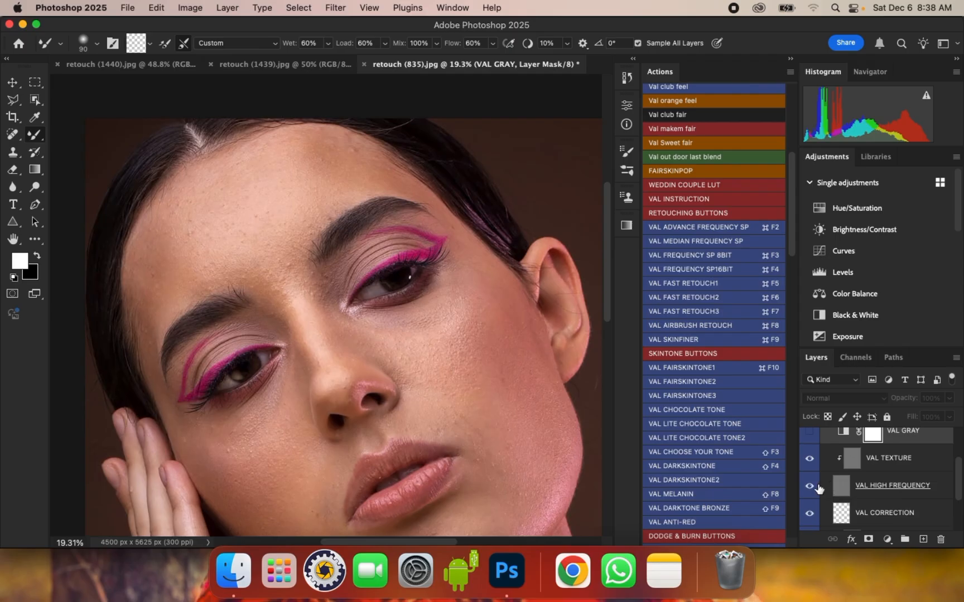
pyautogui.click(810, 487)
pyautogui.click(884, 518)
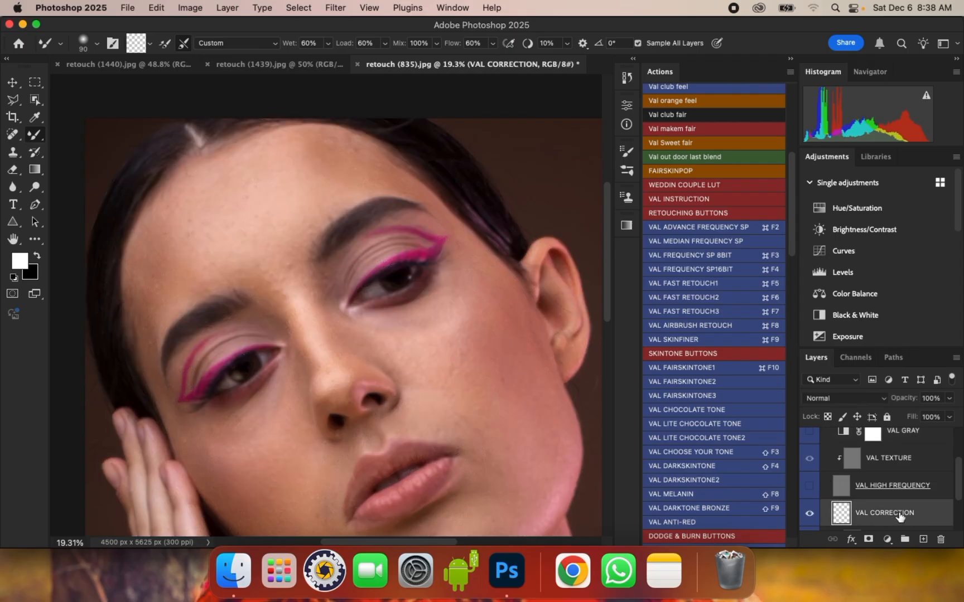
# Step: Blend the dark patch on the forehead's right side on VAL CORRECTION, using Mixer Brush sizes from 300 to 500 pixels
pyautogui.scroll(3, 320, 146)
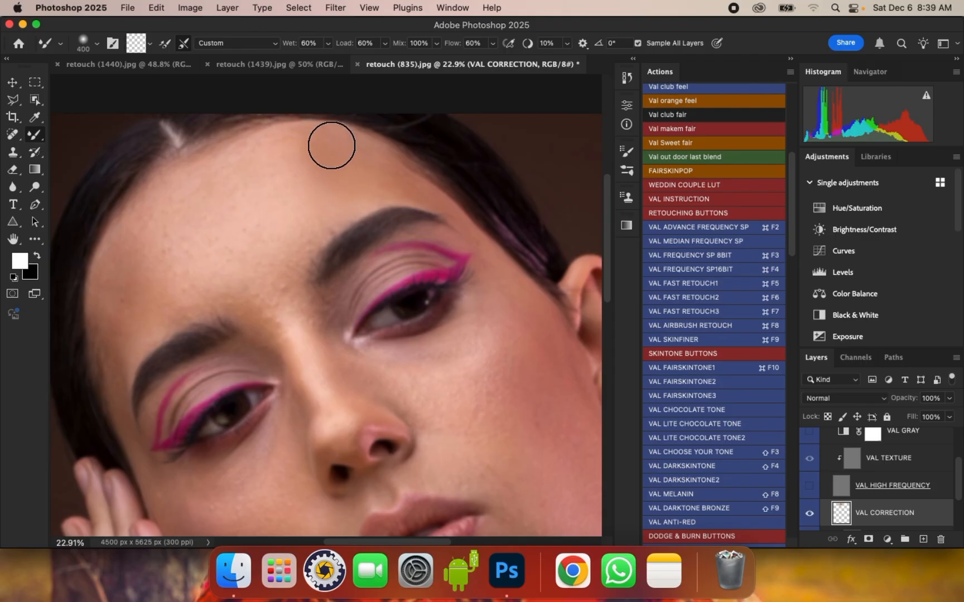
pyautogui.press('[')
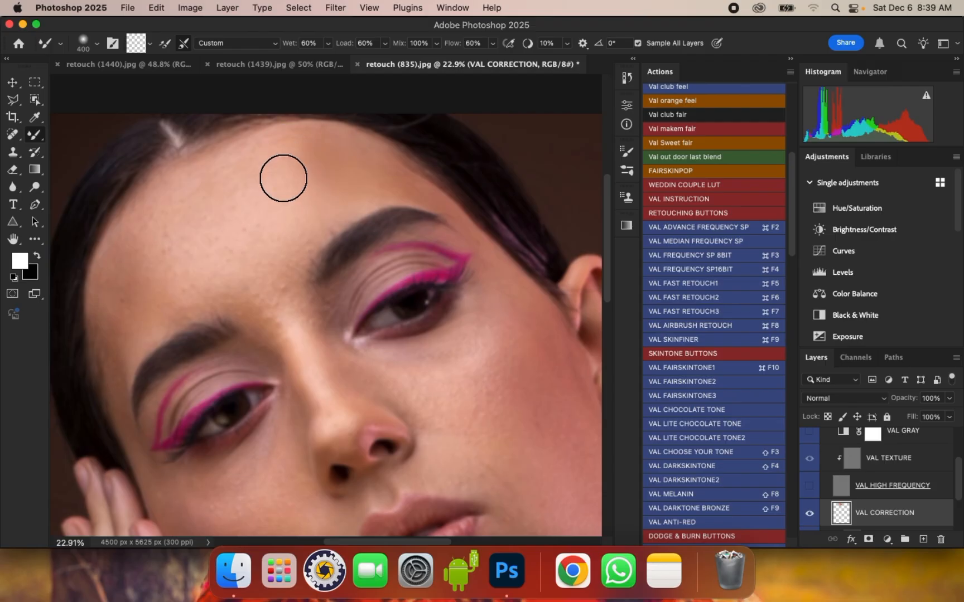
pyautogui.press(']')
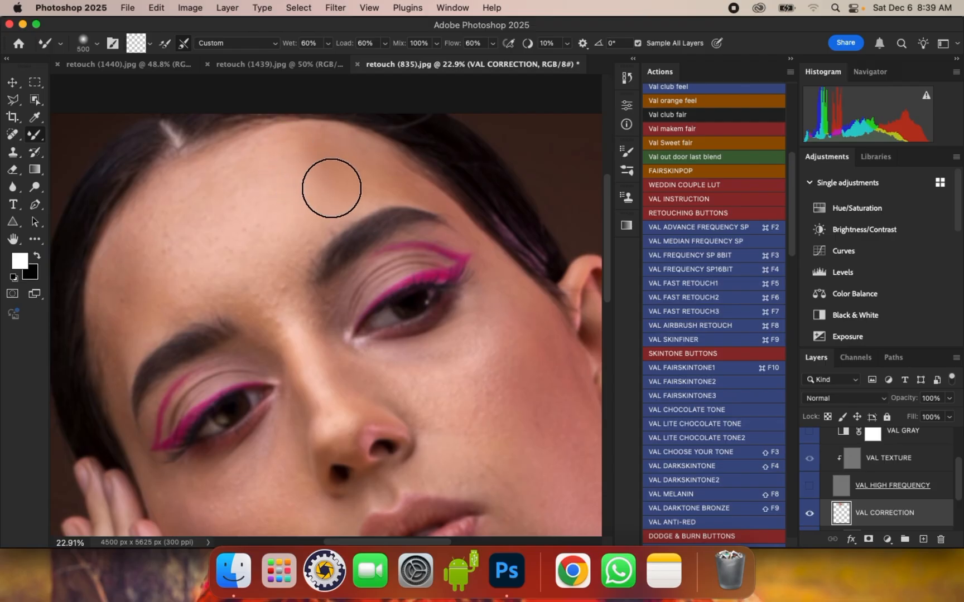
pyautogui.press('[')
pyautogui.press('[')
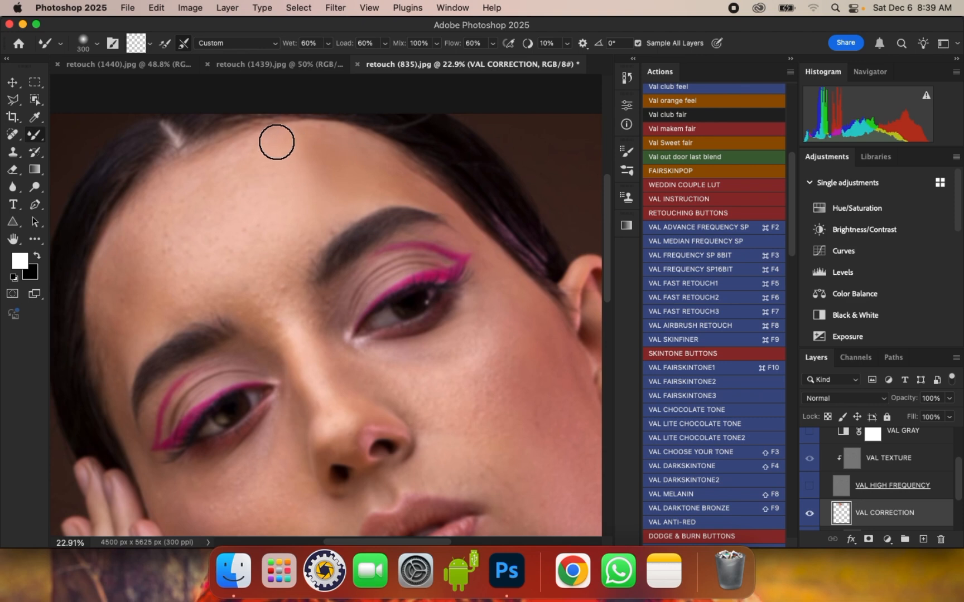
pyautogui.press(']')
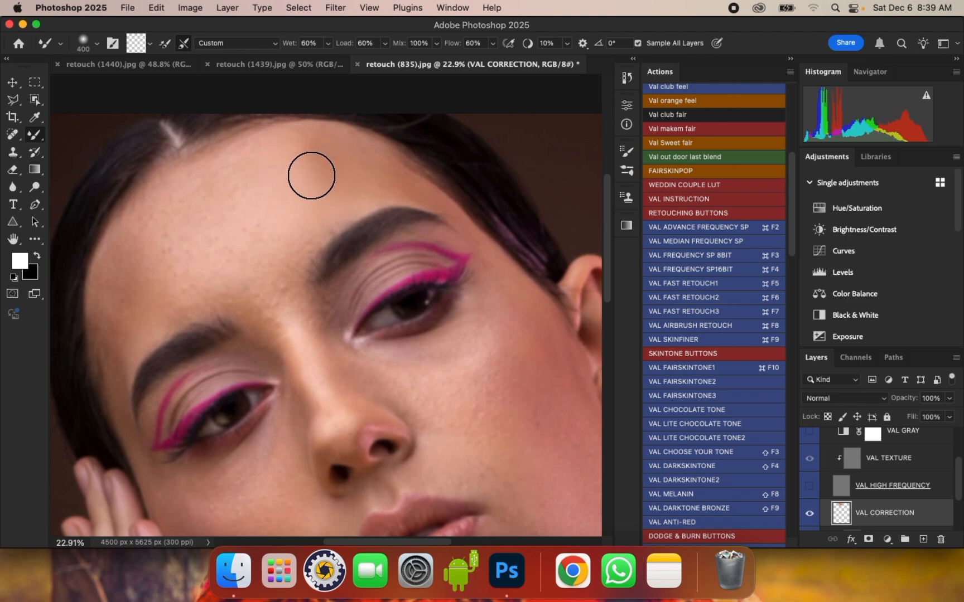
pyautogui.press('[')
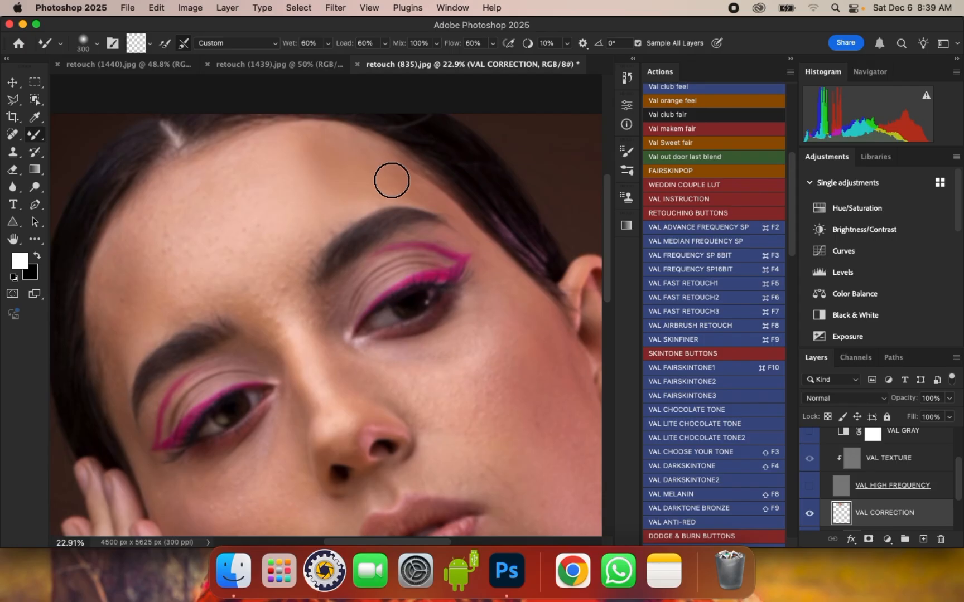
# Step: Smooth the tones from the upper forehead near the hairline down to the right eyebrow, varying the Mixer Brush between 300 and 500 pixels
pyautogui.press(']')
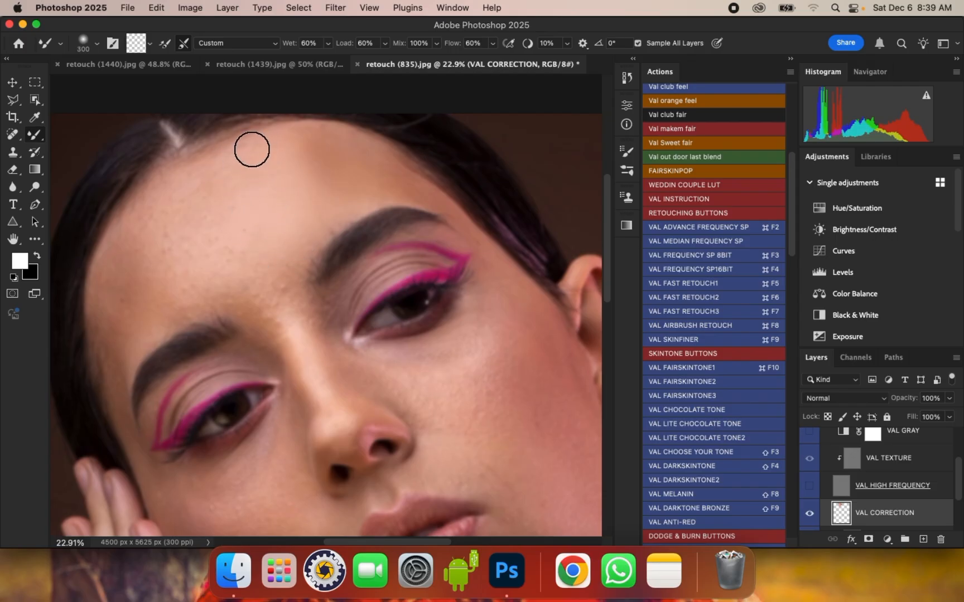
pyautogui.press('[')
pyautogui.press(']')
pyautogui.press(']')
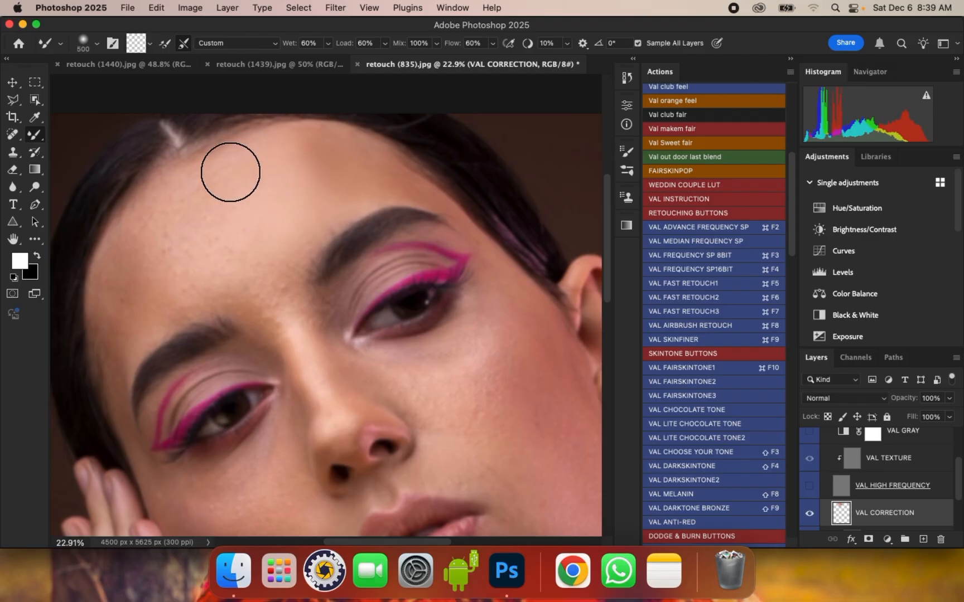
pyautogui.press(']')
pyautogui.press('[')
pyautogui.press('[')
pyautogui.press('[')
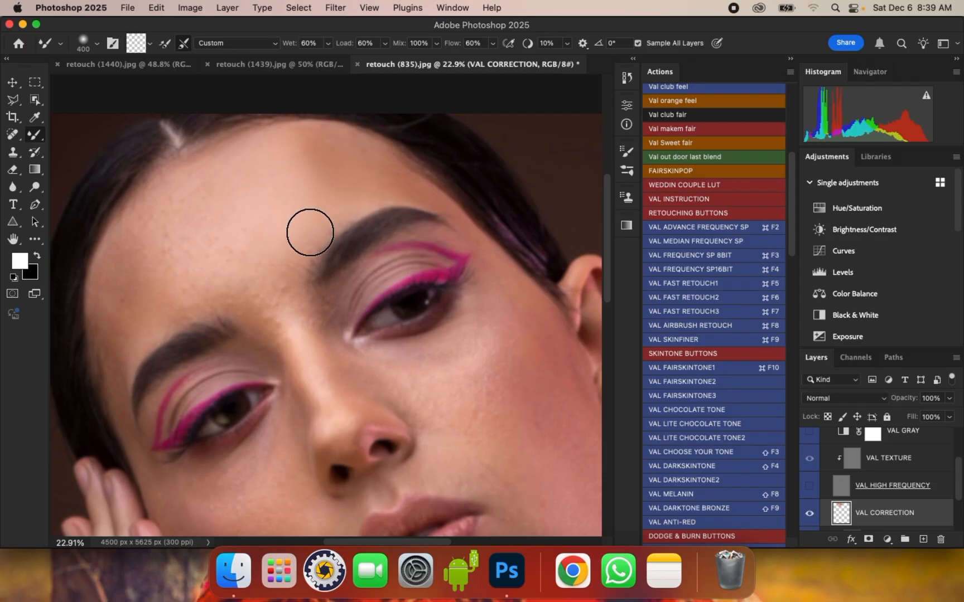
# Step: Even out the middle and left of the forehead with the Mixer Brush at sizes from 300 to 600 pixels
pyautogui.press(']')
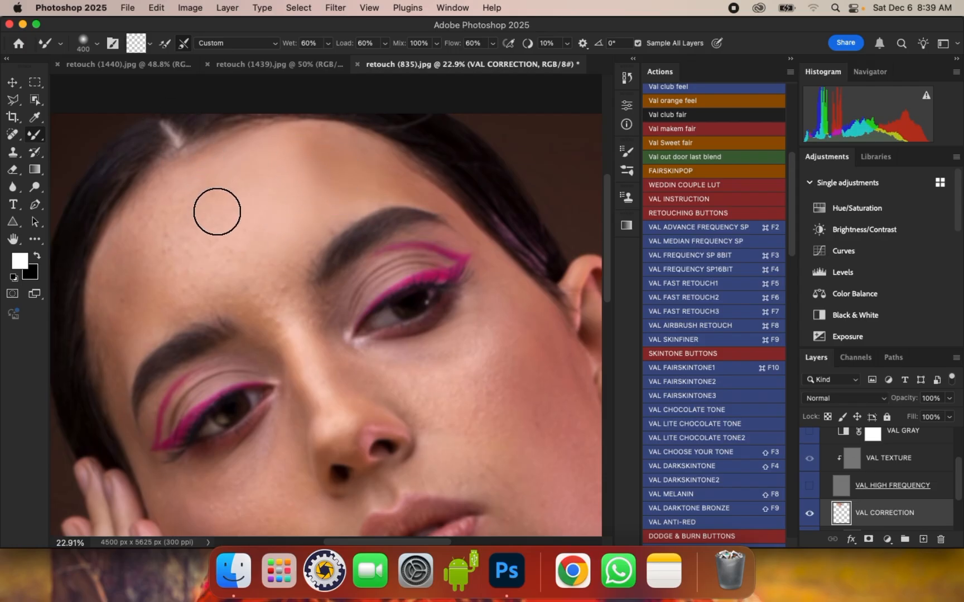
pyautogui.press(']')
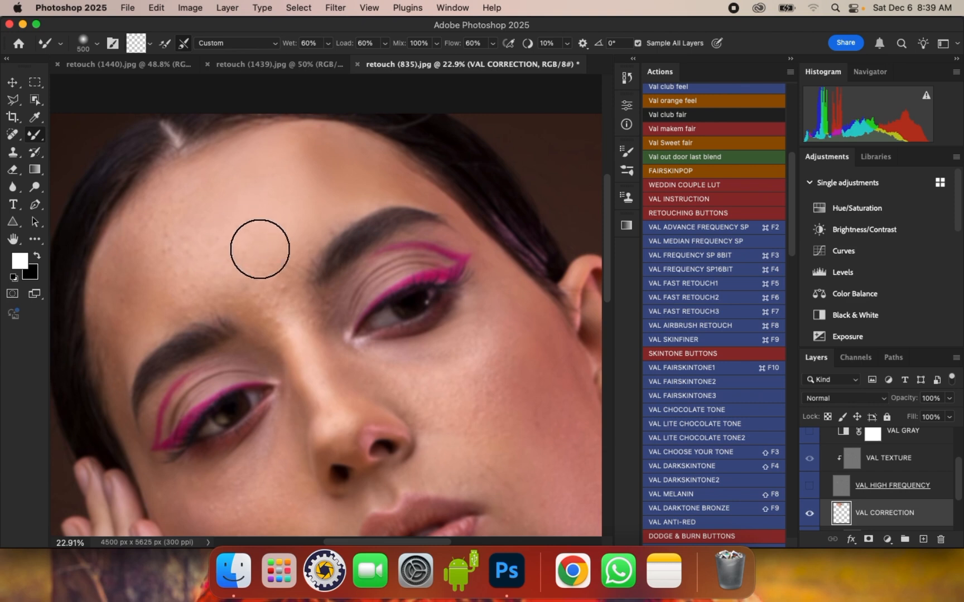
pyautogui.press('[')
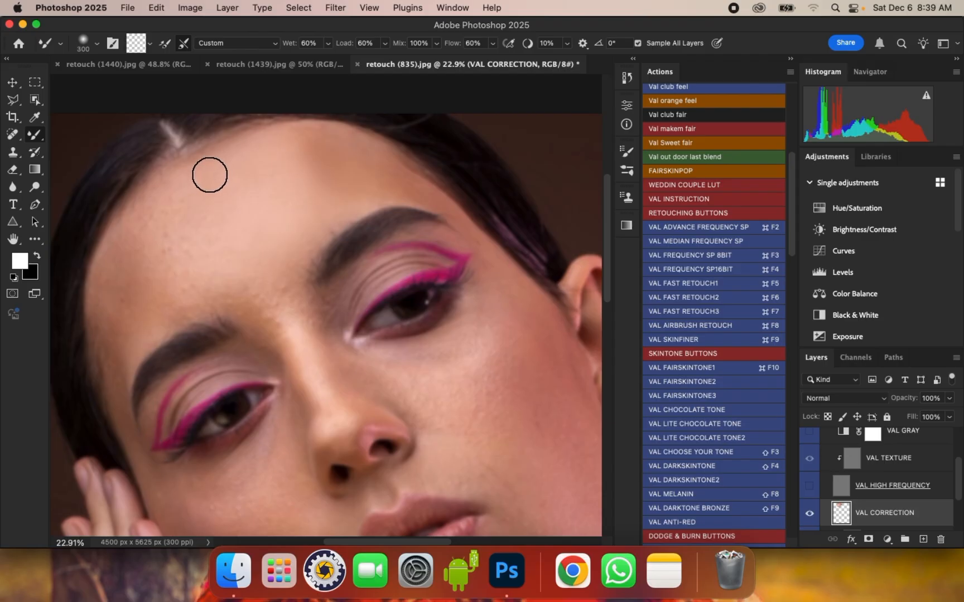
pyautogui.press(']')
pyautogui.press(']')
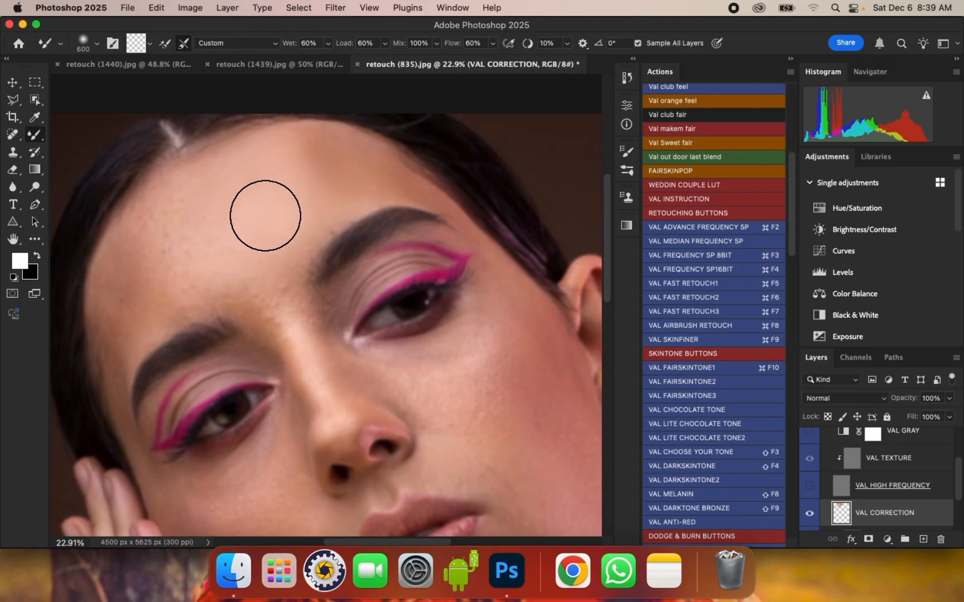
# Step: Show the VAL HIGH FREQUENCY layer and toggle the VAL ADVACE FREQUENCY SP group to compare the forehead before and after
pyautogui.scroll(1, 258, 119)
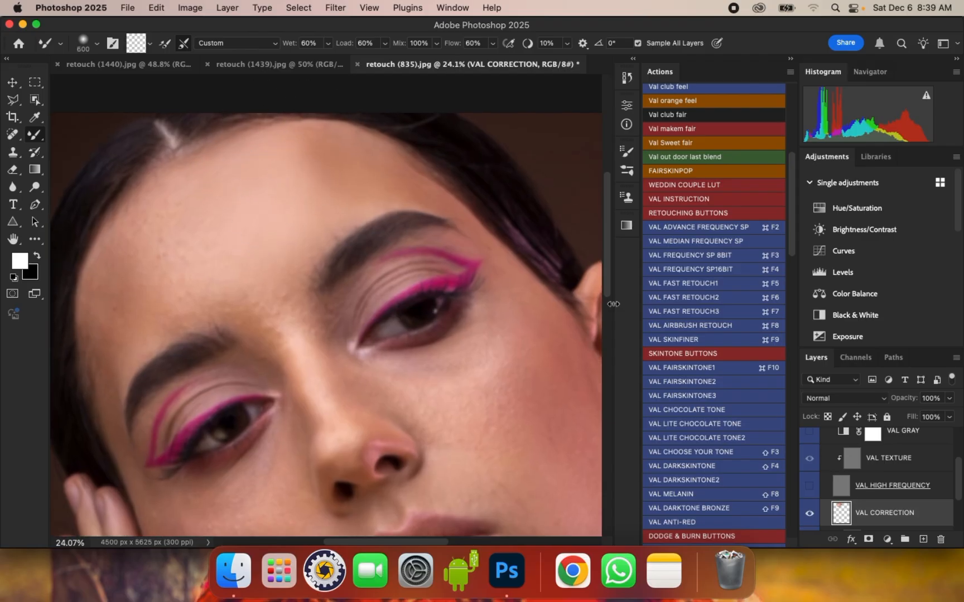
pyautogui.click(810, 487)
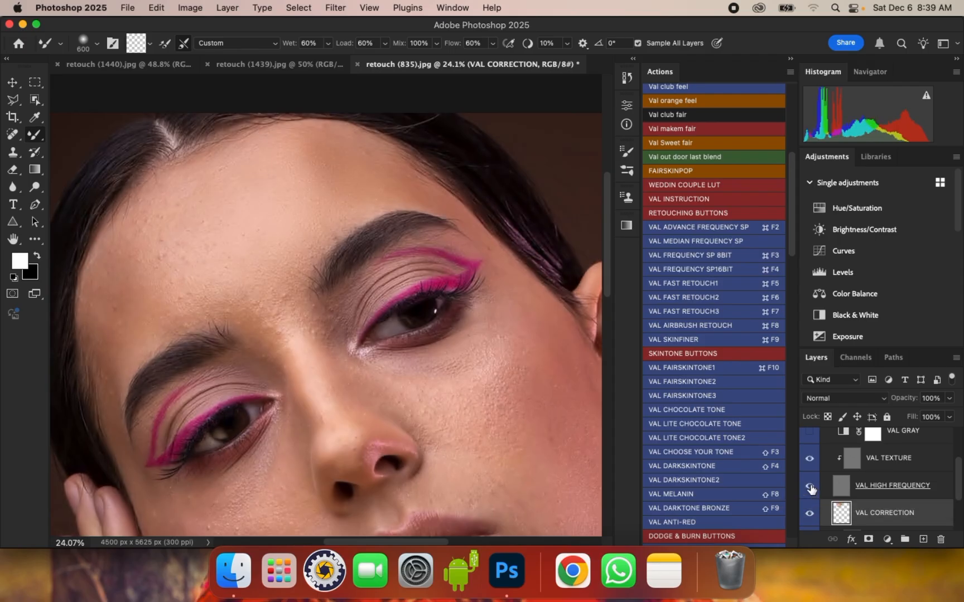
pyautogui.scroll(1, 274, 147)
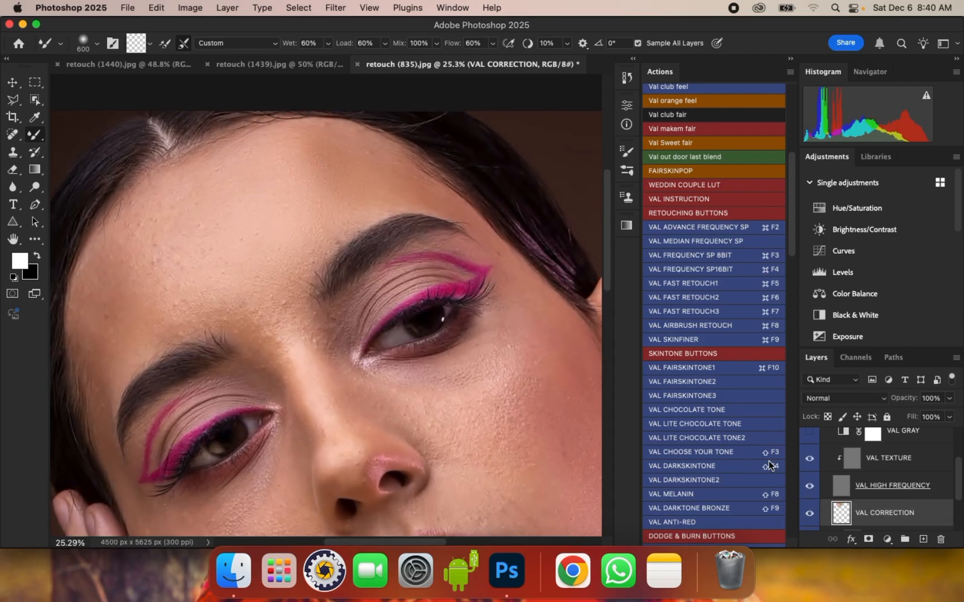
pyautogui.scroll(2, 869, 490)
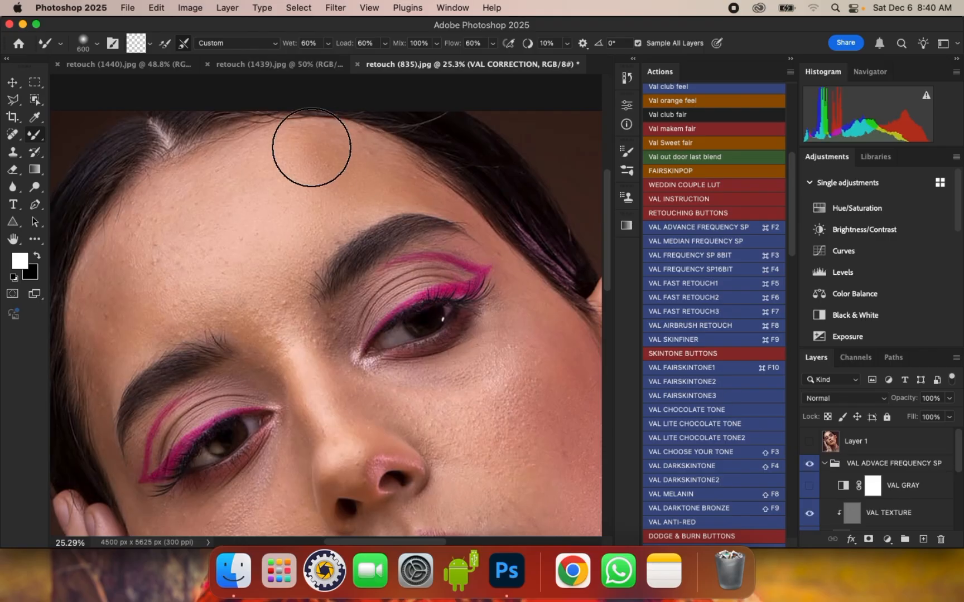
pyautogui.scroll(3, 264, 146)
pyautogui.click(810, 466)
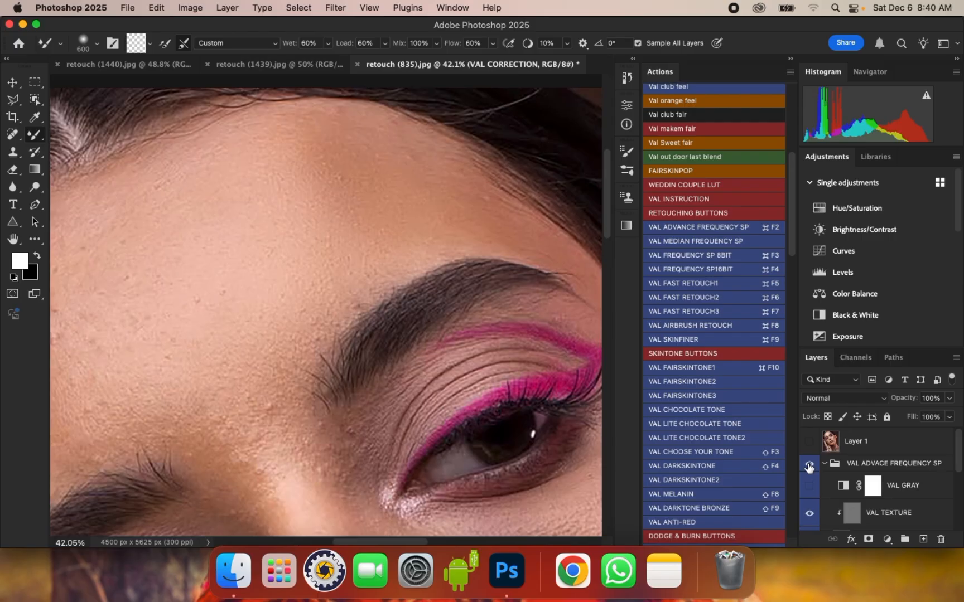
# Step: Hide the VAL HIGH FREQUENCY layer again and resume Mixer Brush smoothing on the upper forehead
pyautogui.scroll(-2, 820, 510)
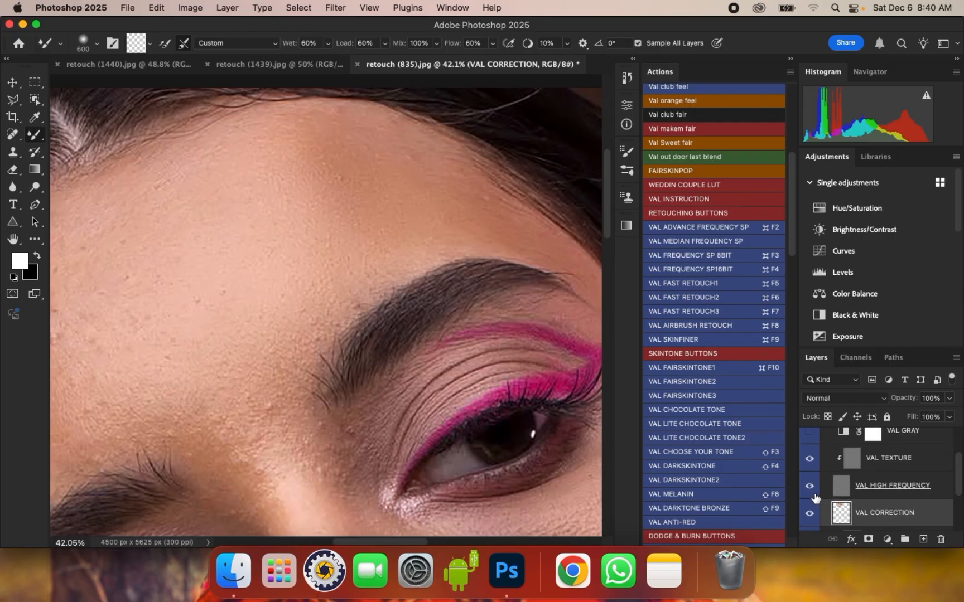
pyautogui.scroll(-4, 378, 159)
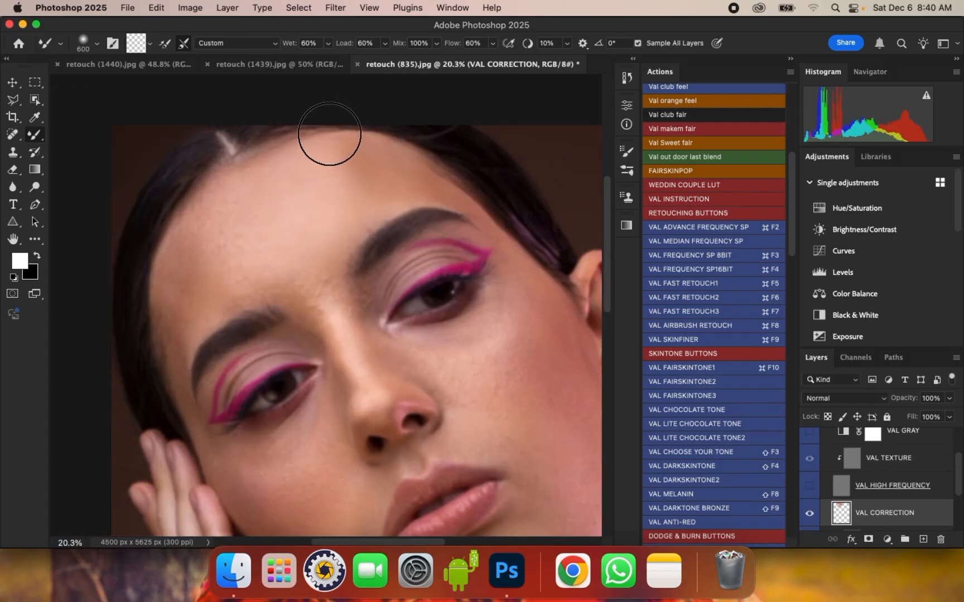
pyautogui.press('[')
pyautogui.scroll(1, 332, 139)
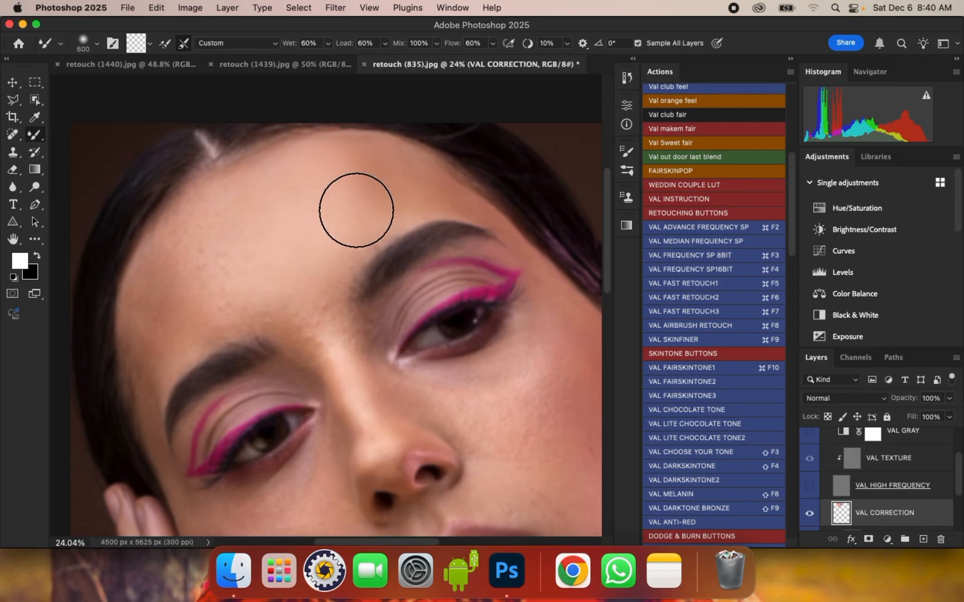
# Step: Blend the upper and central forehead tones on VAL CORRECTION, varying the Mixer Brush between 400 and 600 pixels
pyautogui.press('[')
pyautogui.press(']')
pyautogui.press(']')
pyautogui.press('[')
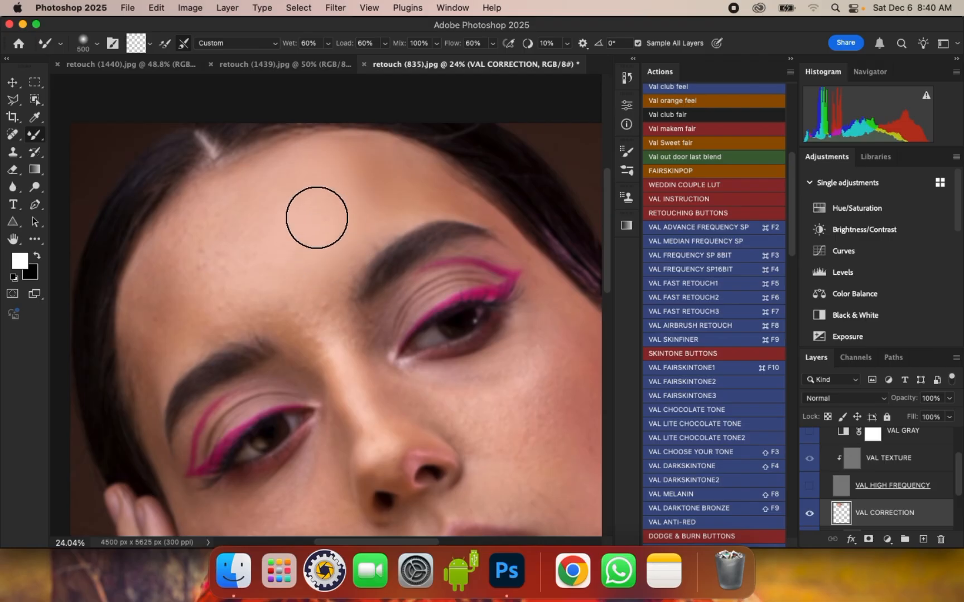
pyautogui.press('[')
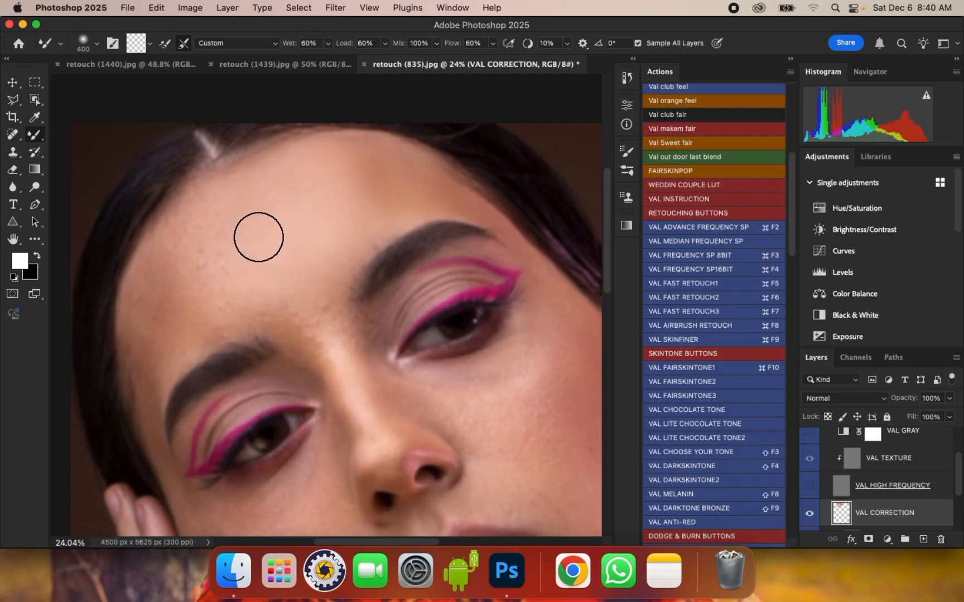
pyautogui.press(']')
pyautogui.press(']')
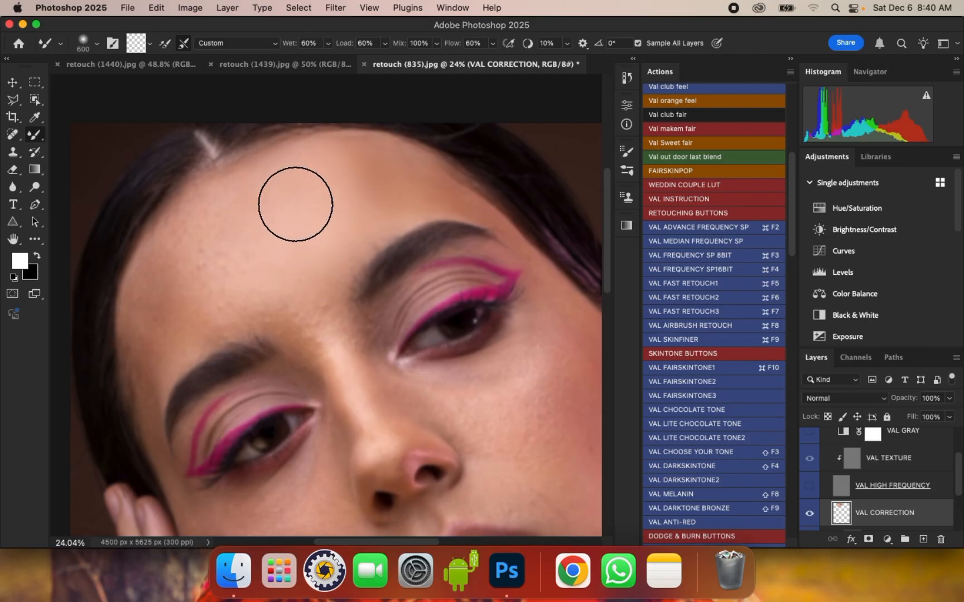
pyautogui.press(']')
pyautogui.press('[')
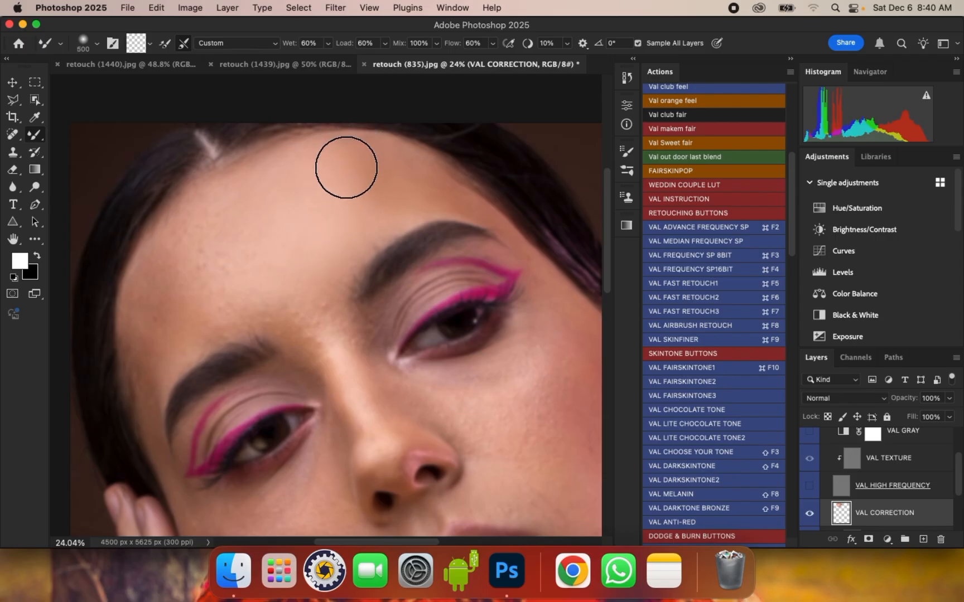
pyautogui.press('[')
pyautogui.press('[')
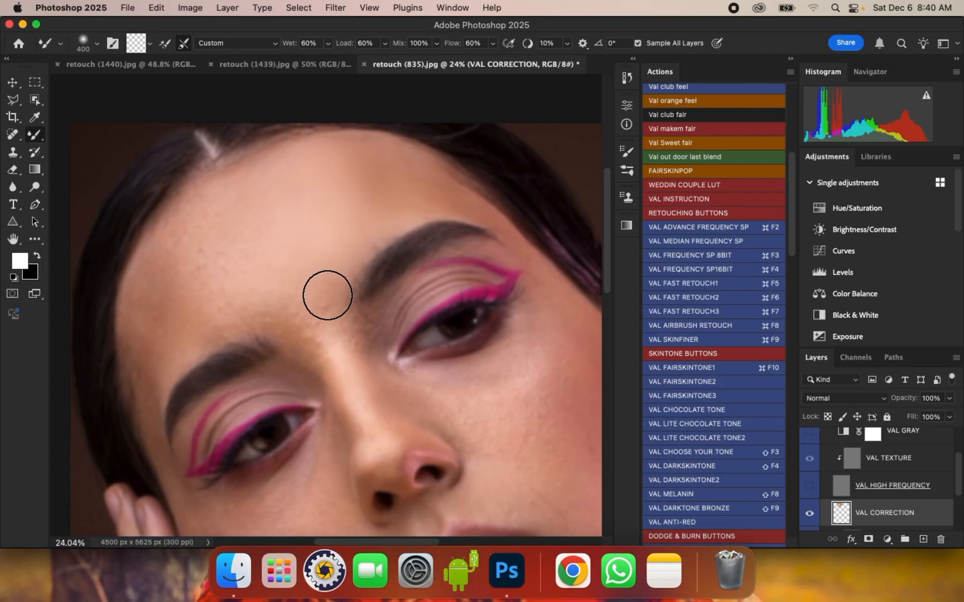
# Step: Smooth the skin between the brows and above the left eyebrow with the Mixer Brush at 400 to 500 pixels
pyautogui.press(']')
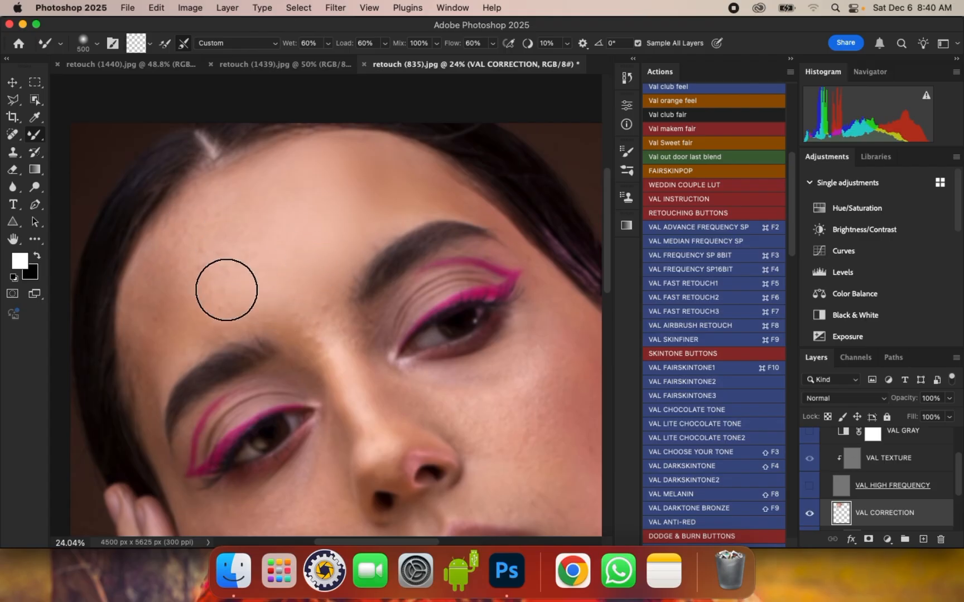
pyautogui.press('[')
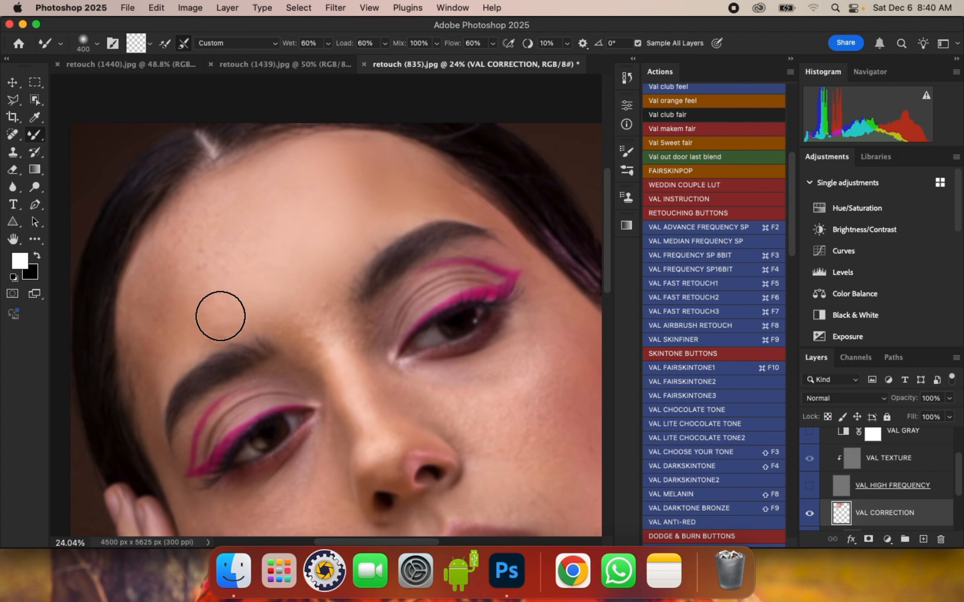
pyautogui.press(']')
pyautogui.press('[')
pyautogui.press(']')
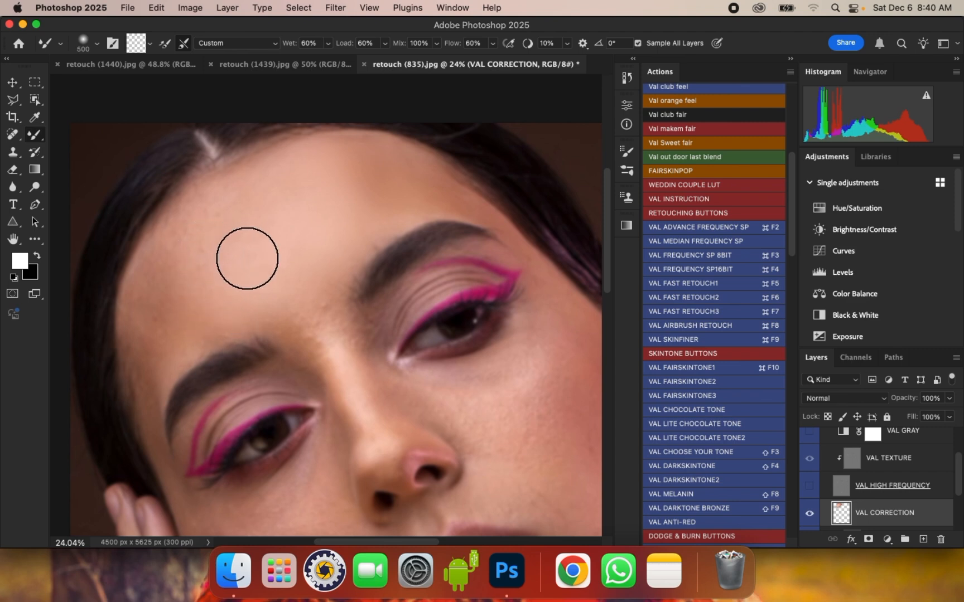
pyautogui.press('[')
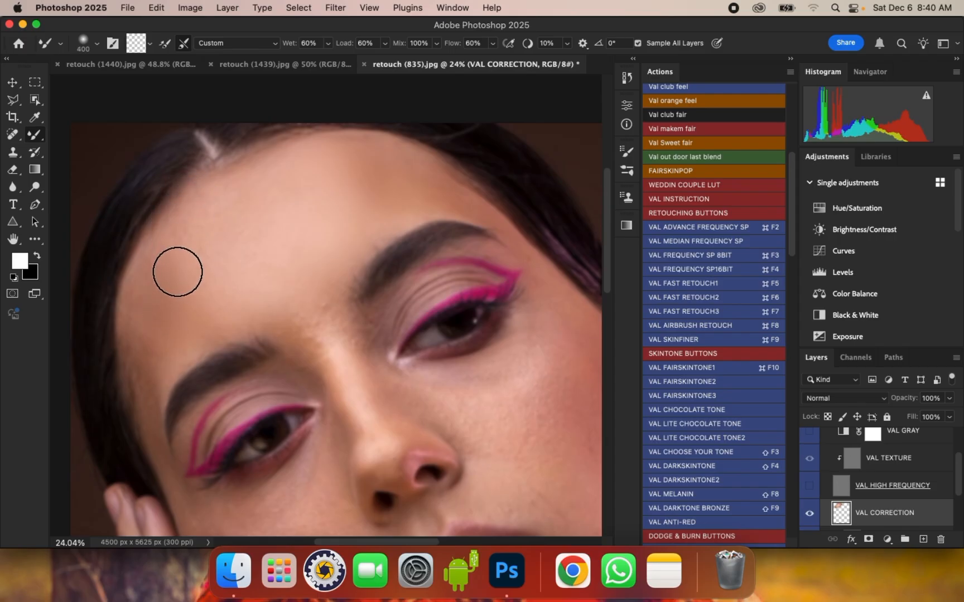
# Step: Even out the left side of the forehead up to the hair parting with the Mixer Brush at 400 to 600 pixels
pyautogui.press(']')
pyautogui.press(']')
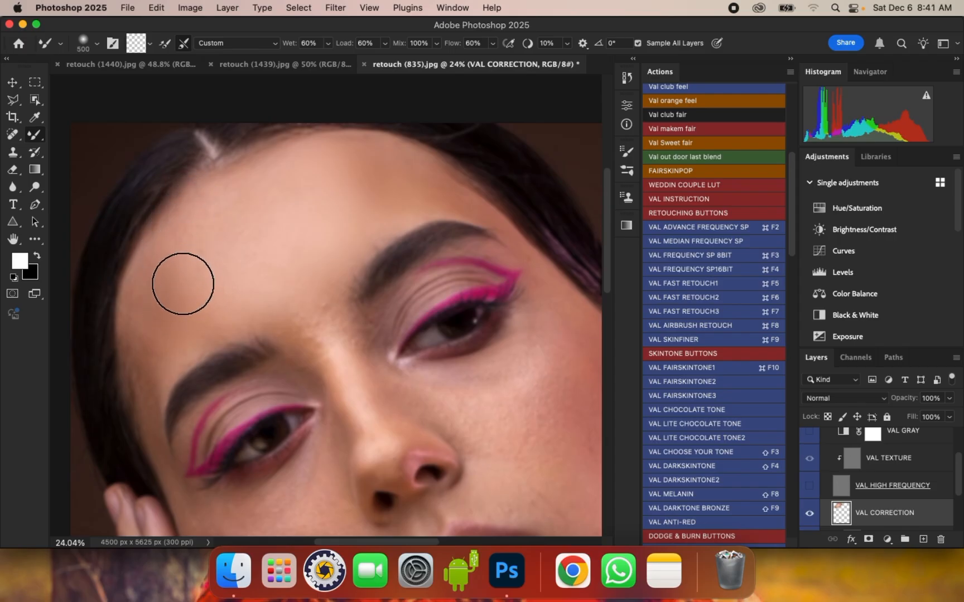
pyautogui.press(']')
pyautogui.press('[')
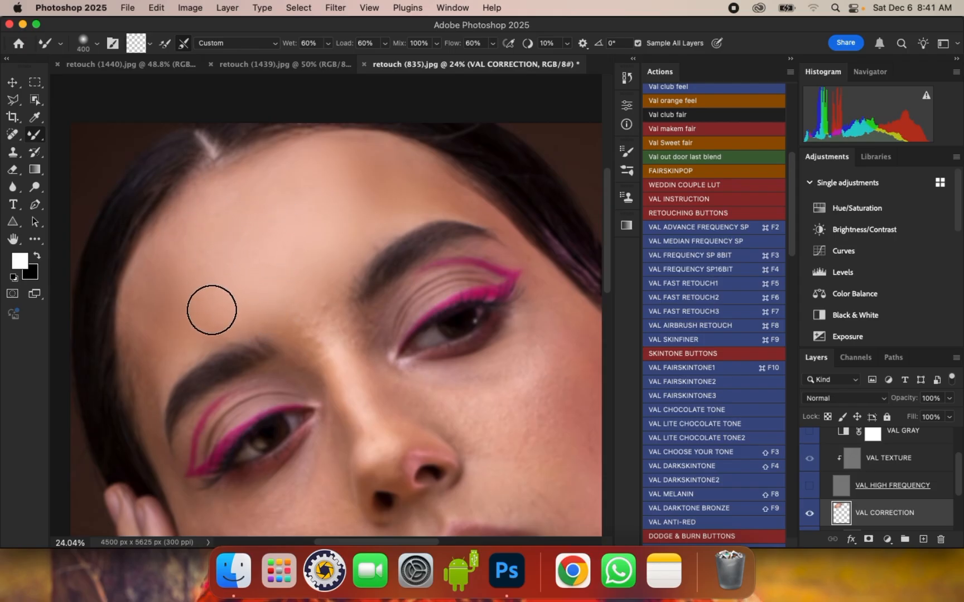
pyautogui.press(']')
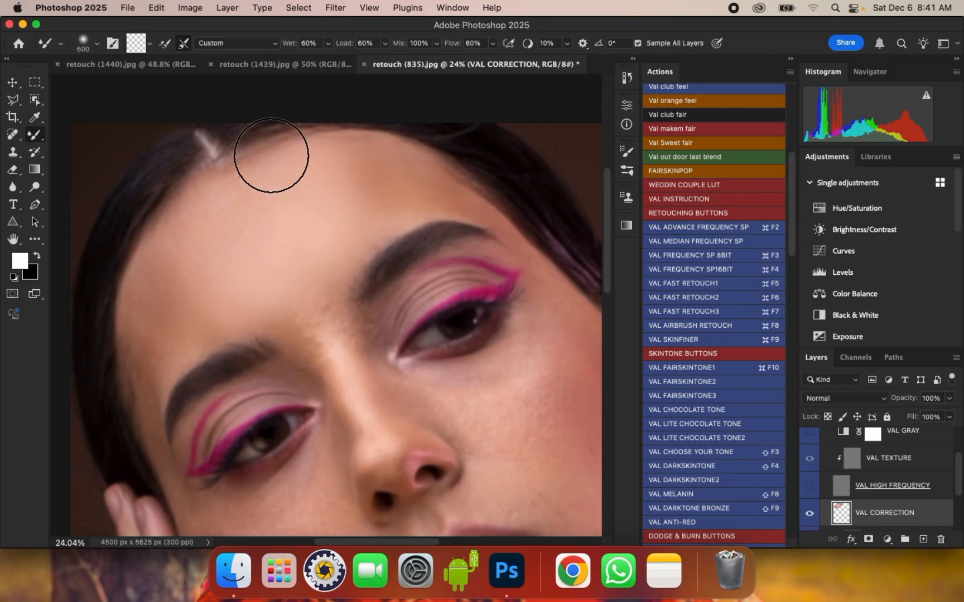
pyautogui.press('[')
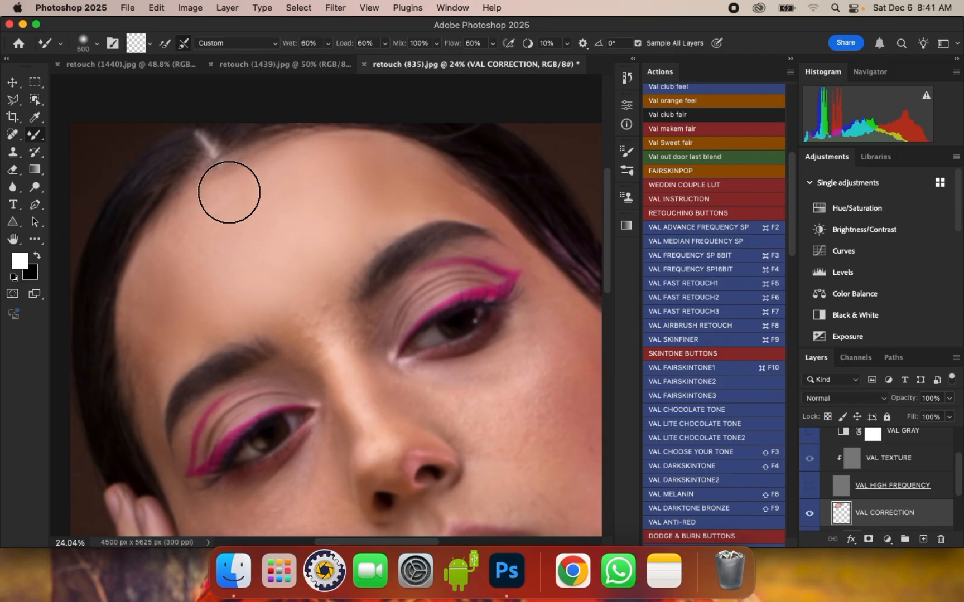
pyautogui.press(']')
pyautogui.press(']')
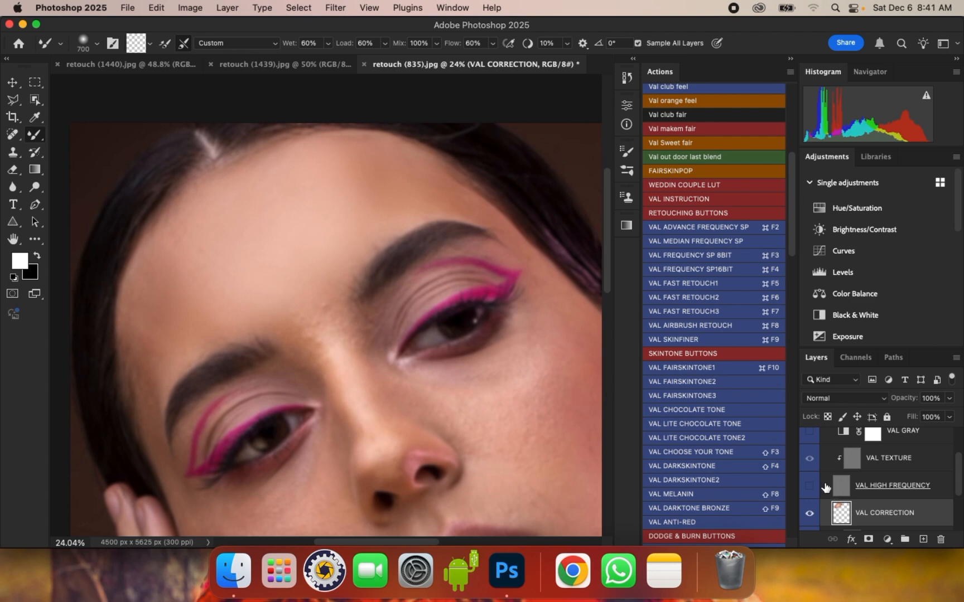
# Step: Toggle the VAL ADVACE FREQUENCY SP group off and on to compare the smoothed forehead with the original
pyautogui.scroll(2, 826, 488)
pyautogui.click(810, 464)
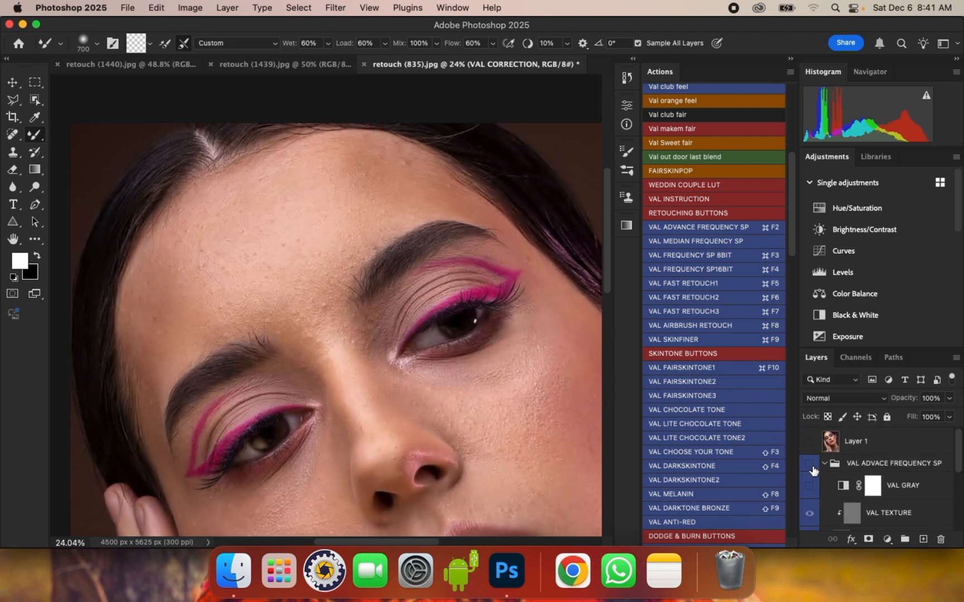
pyautogui.click(810, 465)
pyautogui.scroll(-2, 814, 495)
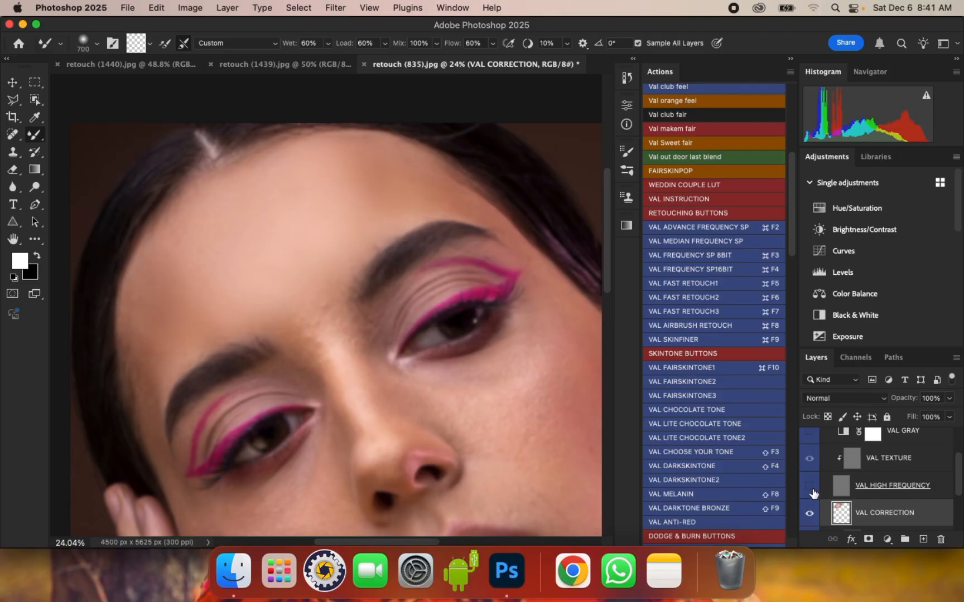
# Step: Show the VAL HIGH FREQUENCY layer, inspect the forehead texture up close, and compare it with the VAL ADVACE FREQUENCY SP group toggled off and on
pyautogui.scroll(-6, 454, 245)
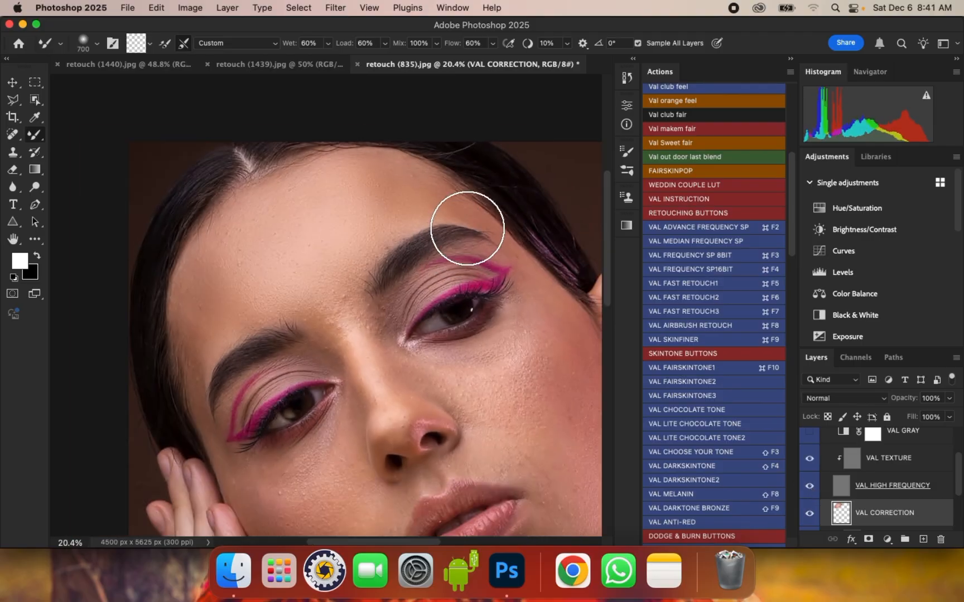
pyautogui.scroll(6, 396, 177)
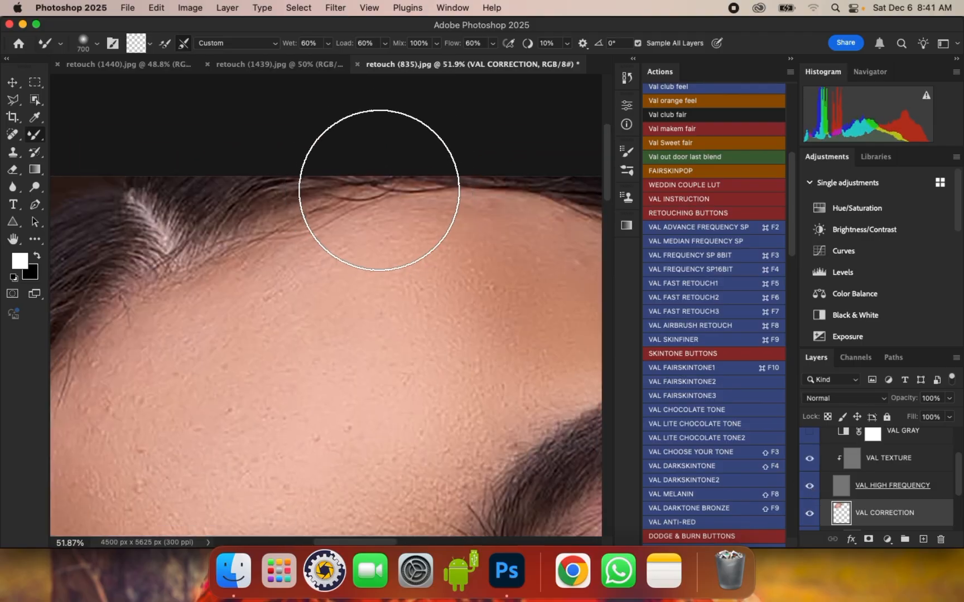
pyautogui.scroll(-2, 379, 189)
pyautogui.scroll(-1, 379, 191)
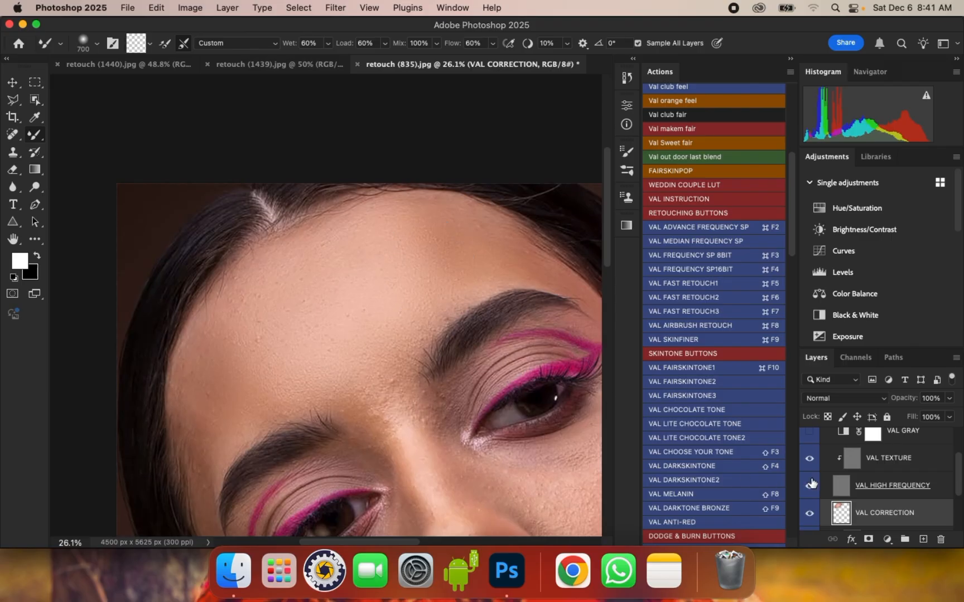
pyautogui.scroll(2, 811, 483)
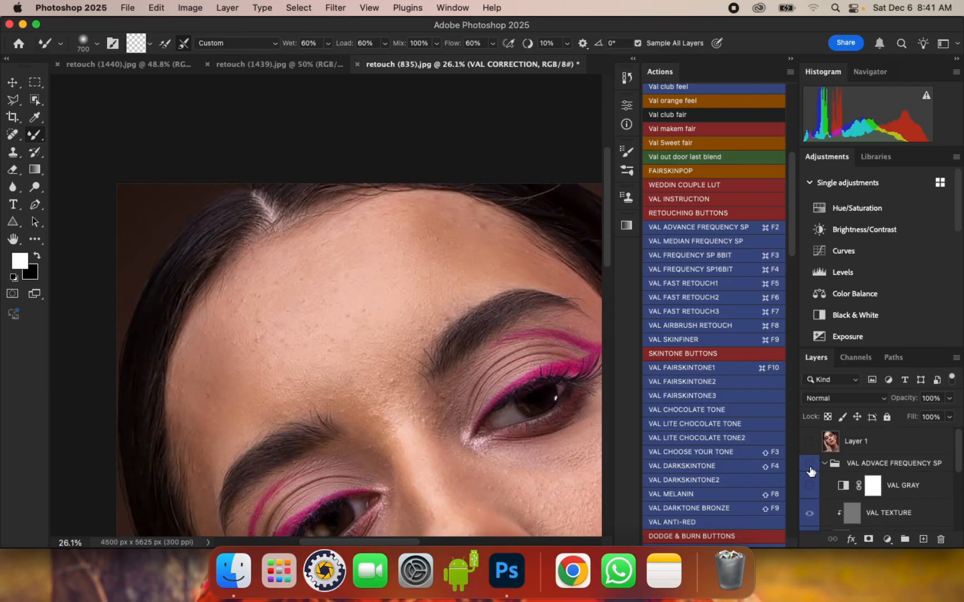
pyautogui.click(809, 469)
pyautogui.click(810, 469)
pyautogui.scroll(-2, 870, 518)
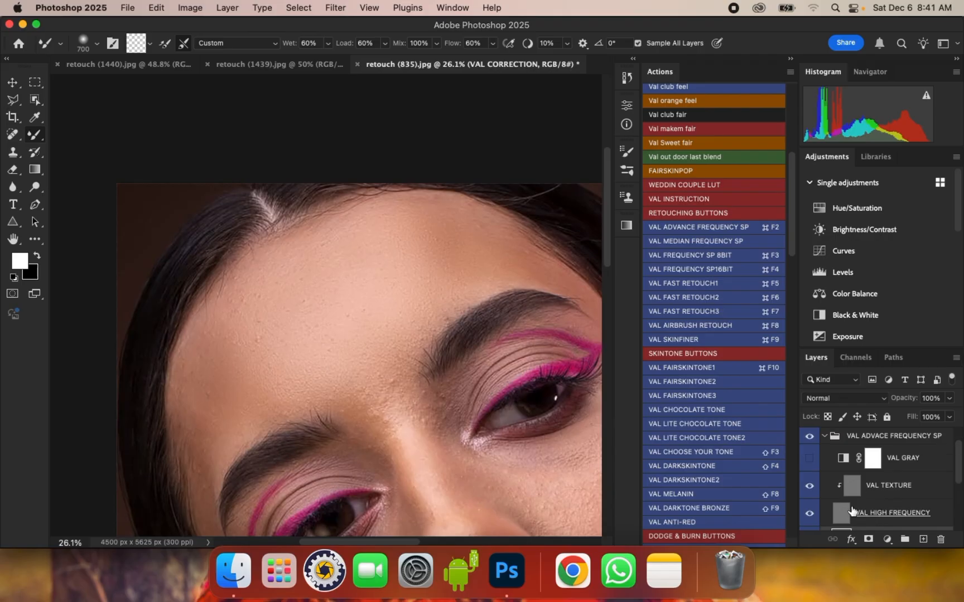
# Step: Hide the VAL HIGH FREQUENCY layer and smooth the upper forehead below the hairline with the Mixer Brush at 400 to 600 pixels
pyautogui.click(808, 508)
pyautogui.press('[')
pyautogui.press('[')
pyautogui.press('[')
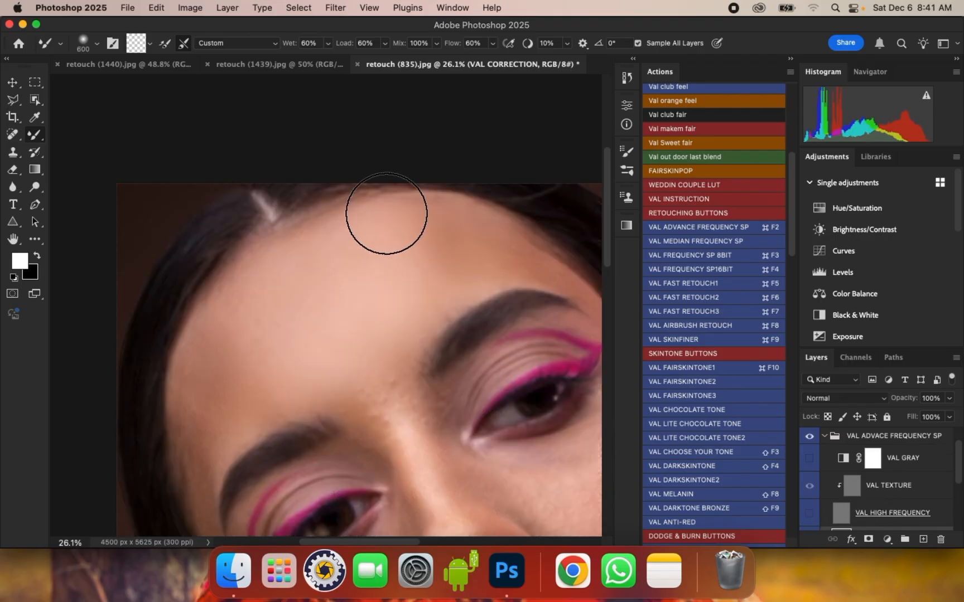
pyautogui.press(']')
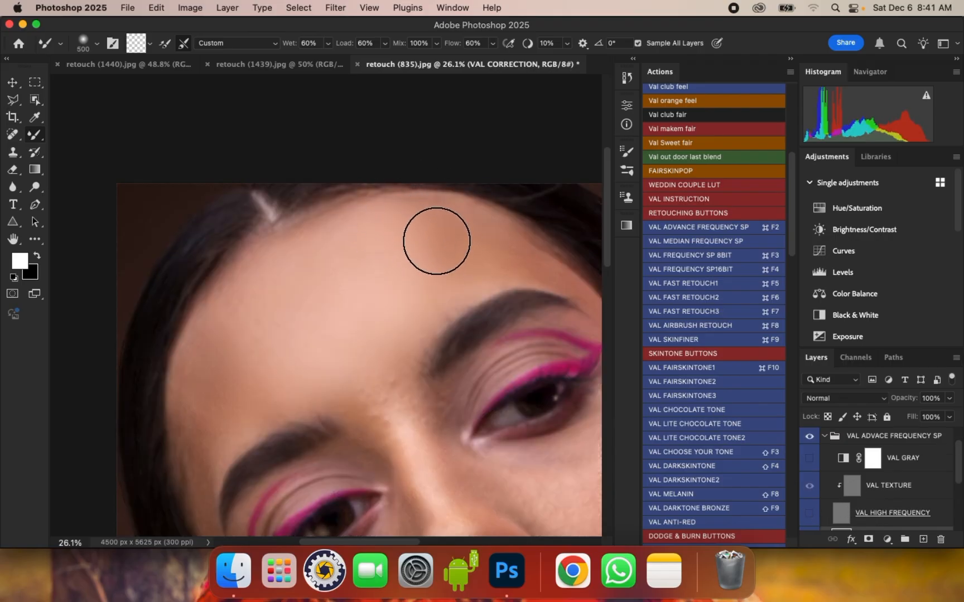
pyautogui.press('[')
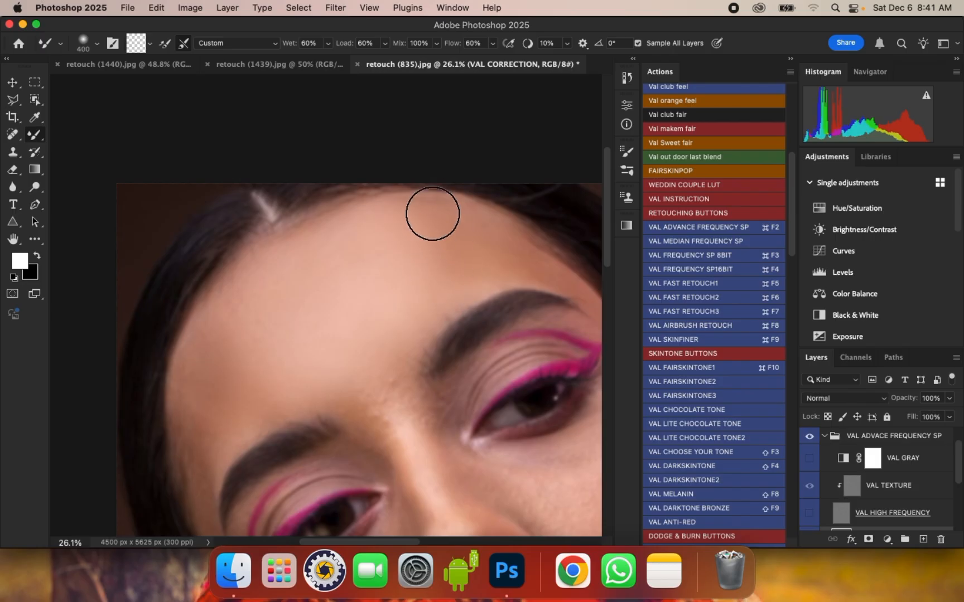
pyautogui.press(']')
pyautogui.press(']')
pyautogui.press('[')
pyautogui.press('[')
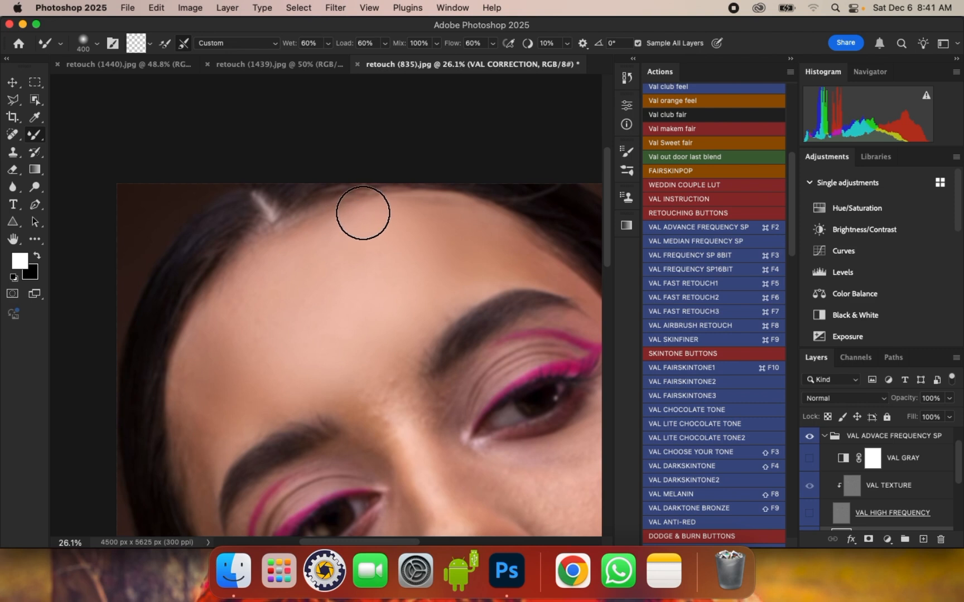
# Step: Blend the skin from just below the hair parting to the center of the forehead, using Mixer Brush sizes from 300 to 600 pixels
pyautogui.press('[')
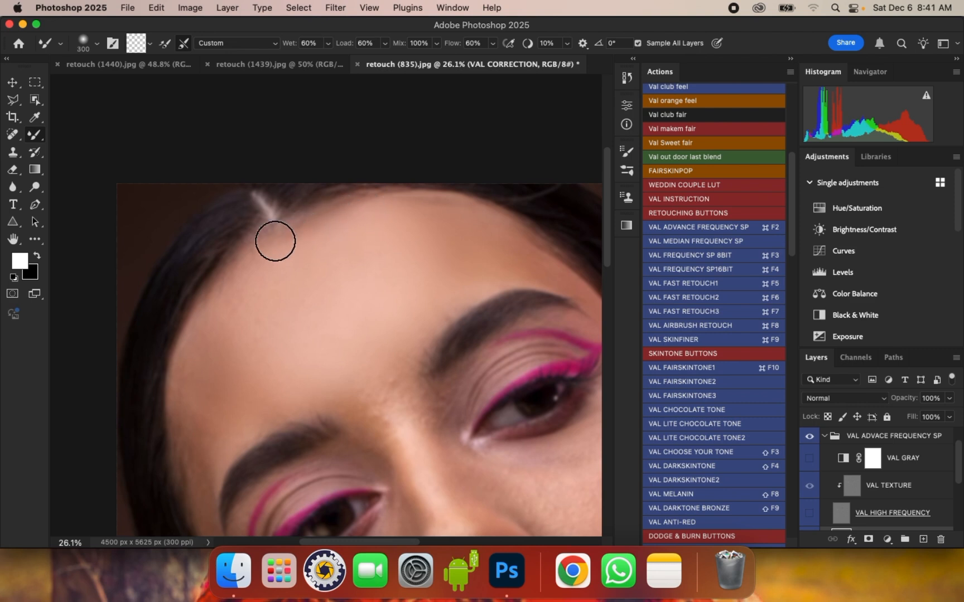
pyautogui.press(']')
pyautogui.press(']')
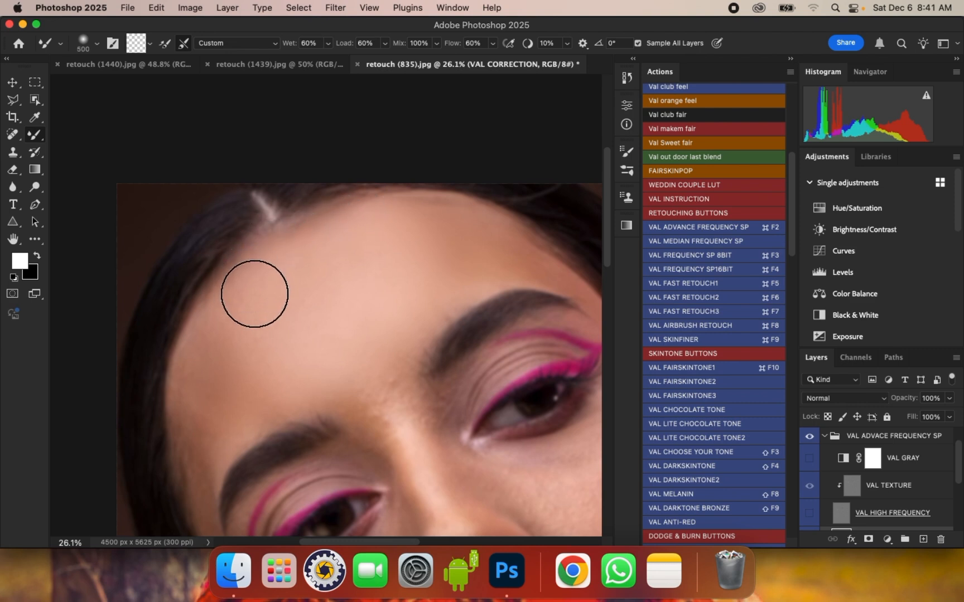
pyautogui.press(']')
pyautogui.press(']')
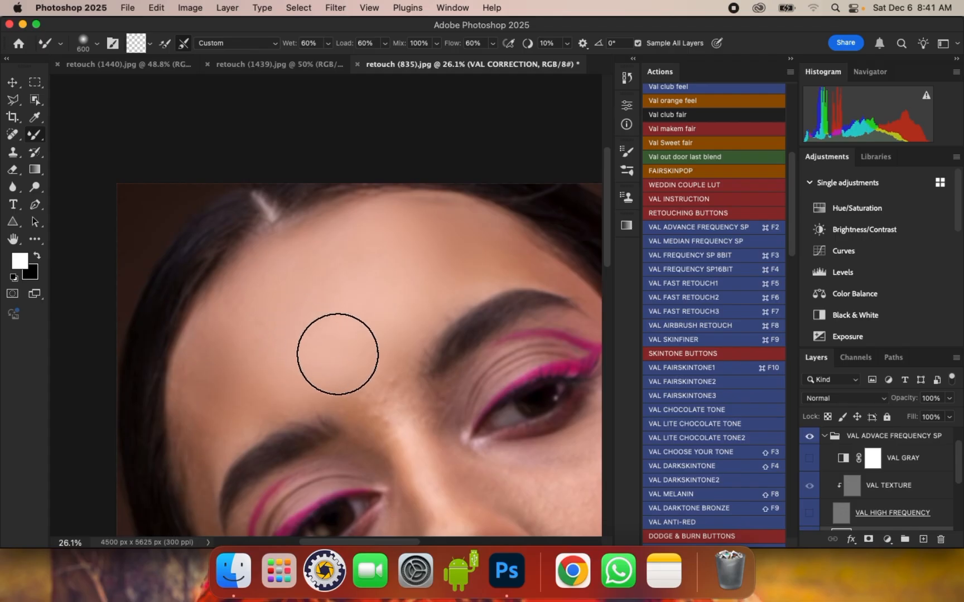
pyautogui.press('[')
pyautogui.press('[')
pyautogui.press('[')
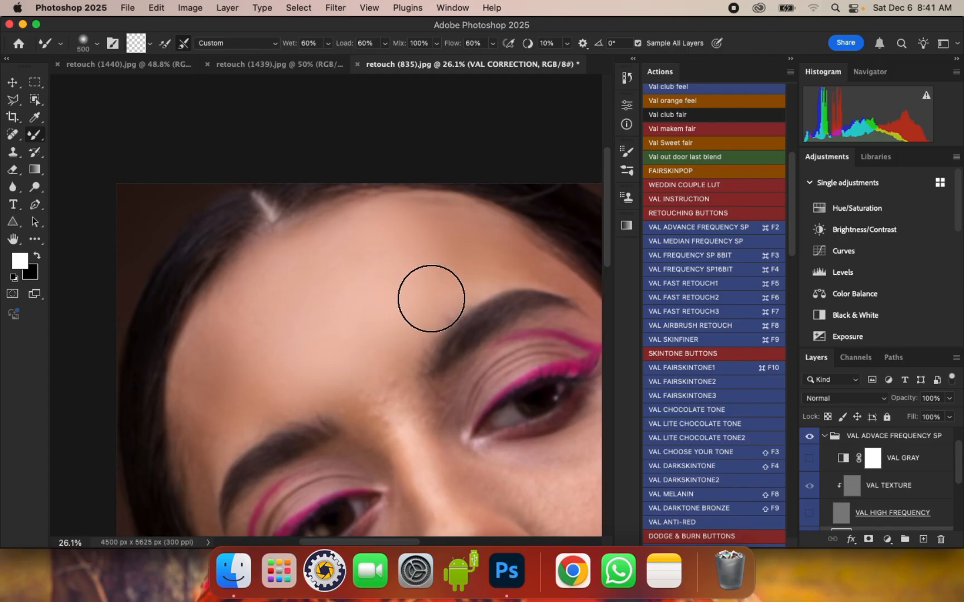
# Step: Soften the tone transition on the right side of the forehead toward the temple with the Mixer Brush at 300 to 600 pixels
pyautogui.press(']')
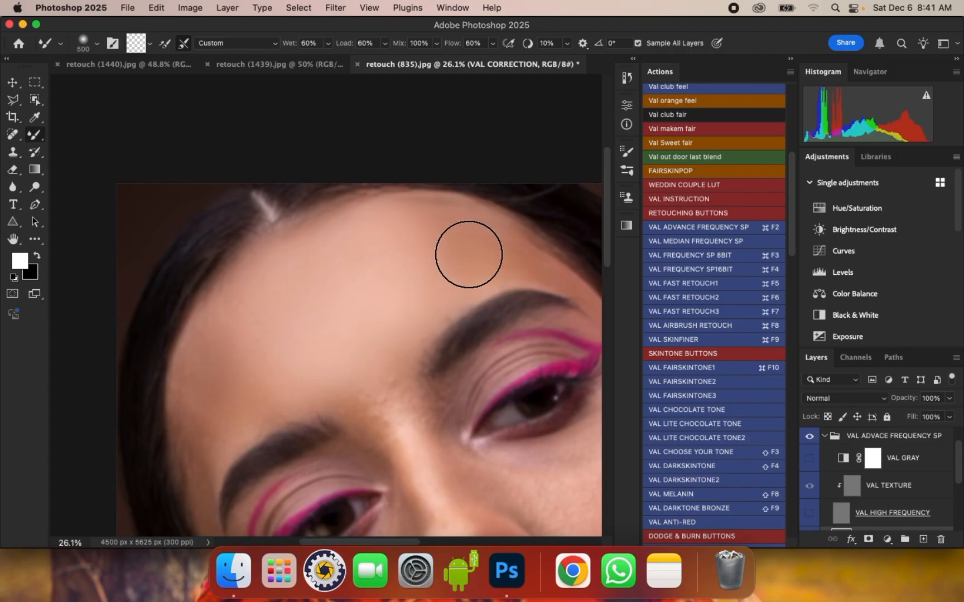
pyautogui.press('[')
pyautogui.press('[')
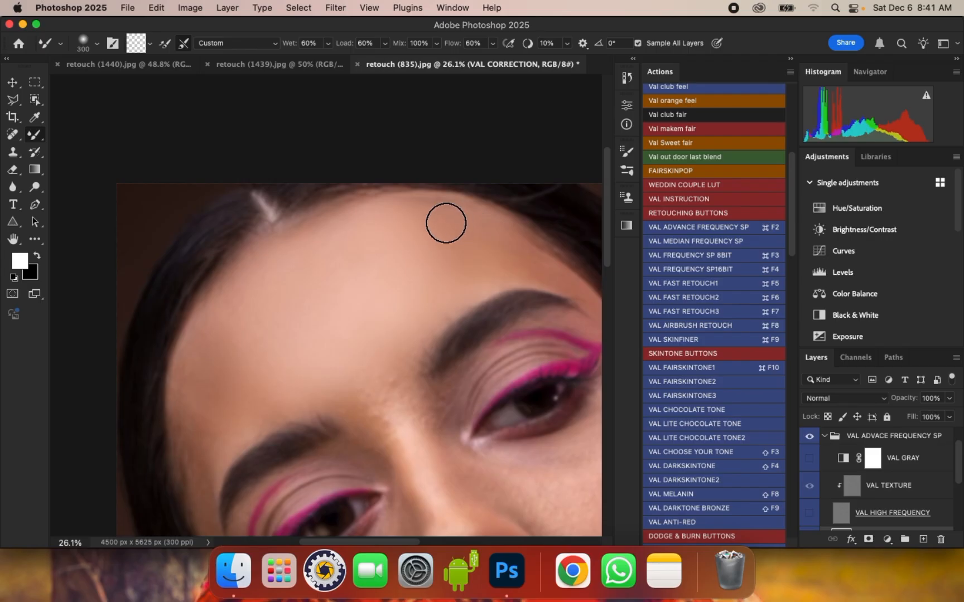
pyautogui.press(']')
pyautogui.press(']')
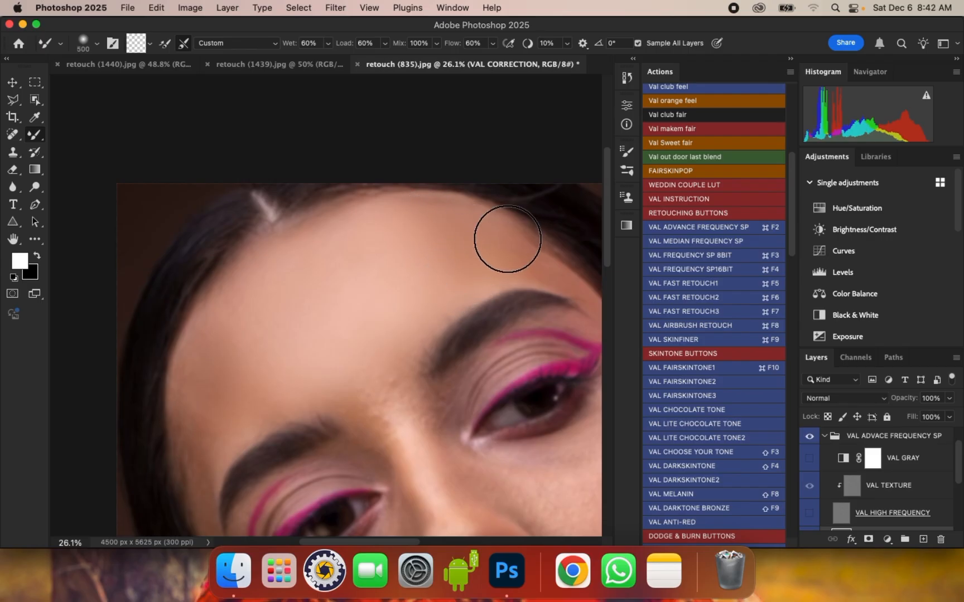
pyautogui.press('[')
pyautogui.press(']')
pyautogui.press(']')
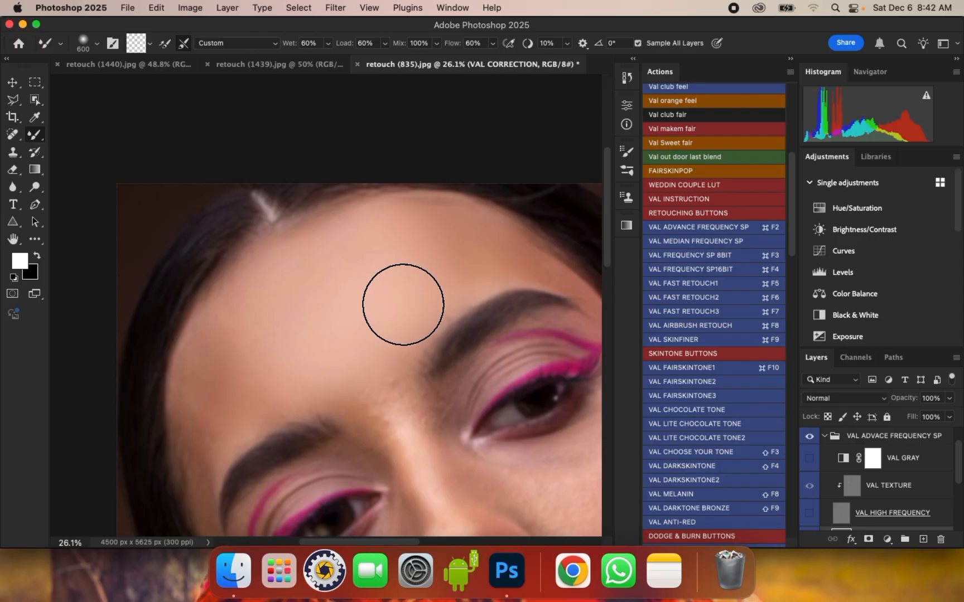
# Step: Smooth the forehead from above the right eyebrow across to the area over the left eyebrow with the Mixer Brush at 500 to 600 pixels
pyautogui.press(']')
pyautogui.press('[')
pyautogui.press('[')
pyautogui.press('[')
pyautogui.press(']')
pyautogui.press(']')
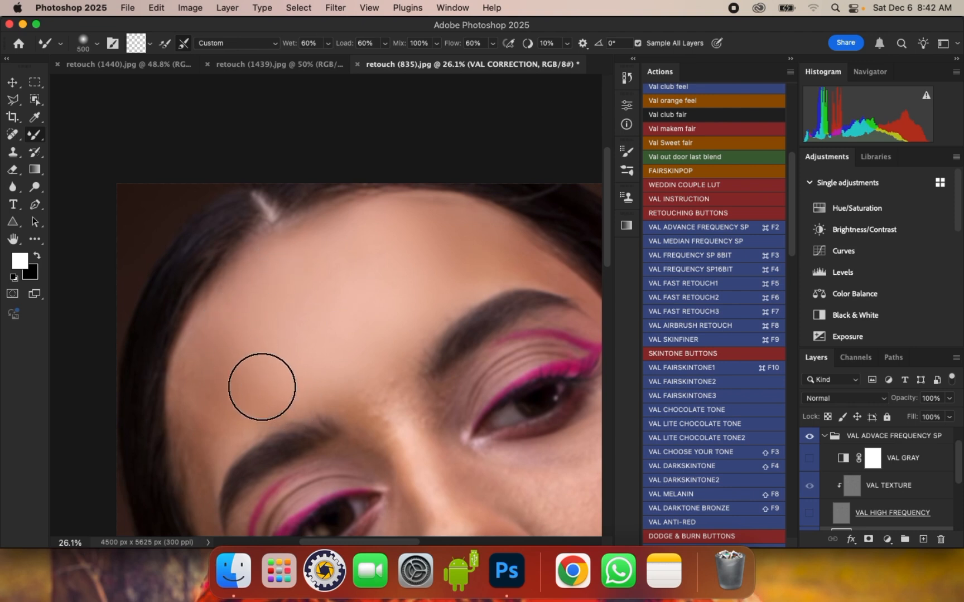
pyautogui.press('[')
pyautogui.press('[')
pyautogui.press(']')
pyautogui.press(']')
pyautogui.press(']')
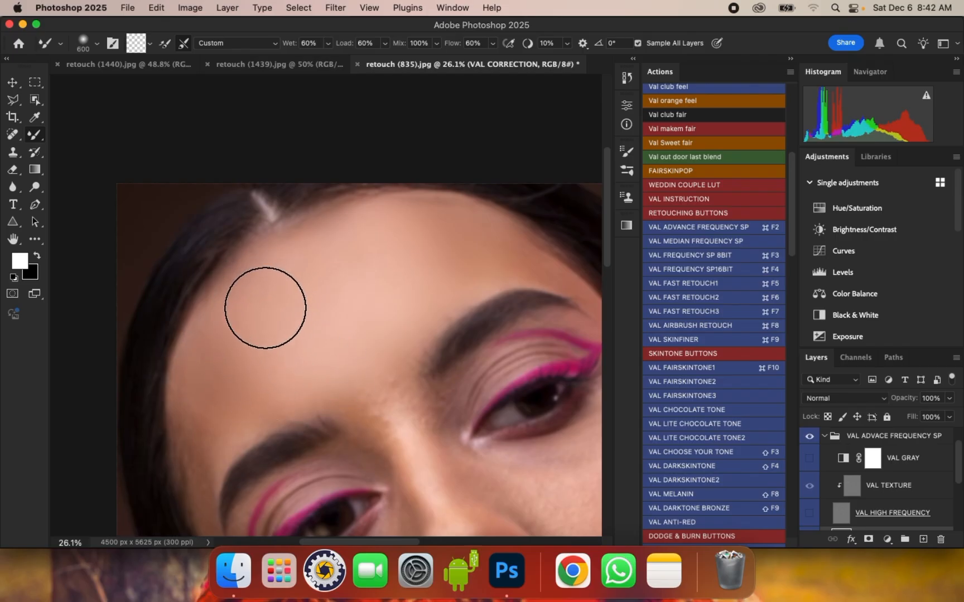
# Step: Smooth the left half of the forehead down to the left eyebrow with the Mixer Brush at 600 to 700 pixels
pyautogui.press(']')
pyautogui.scroll(-5, 364, 207)
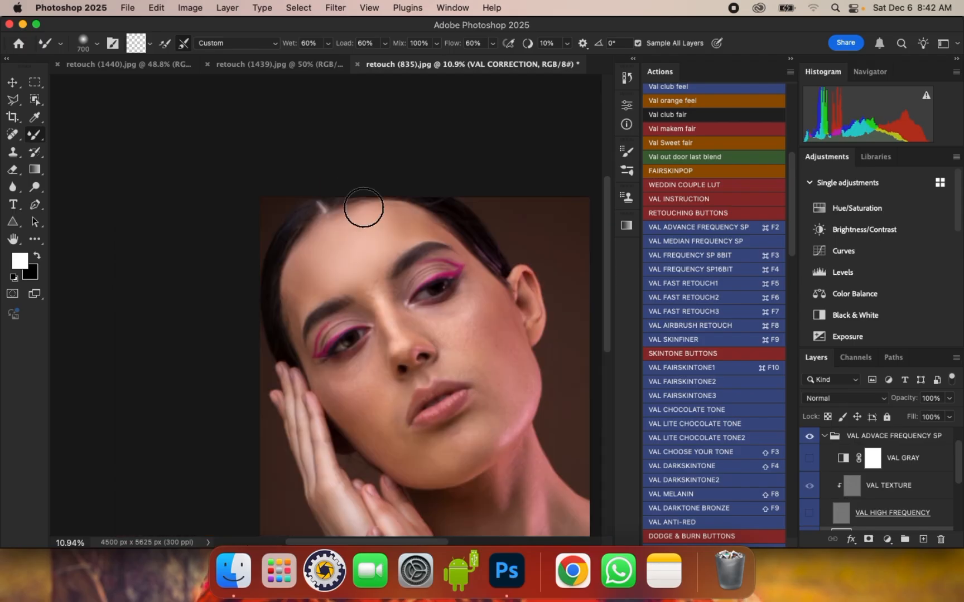
pyautogui.scroll(3, 301, 279)
pyautogui.press('[')
pyautogui.press('[')
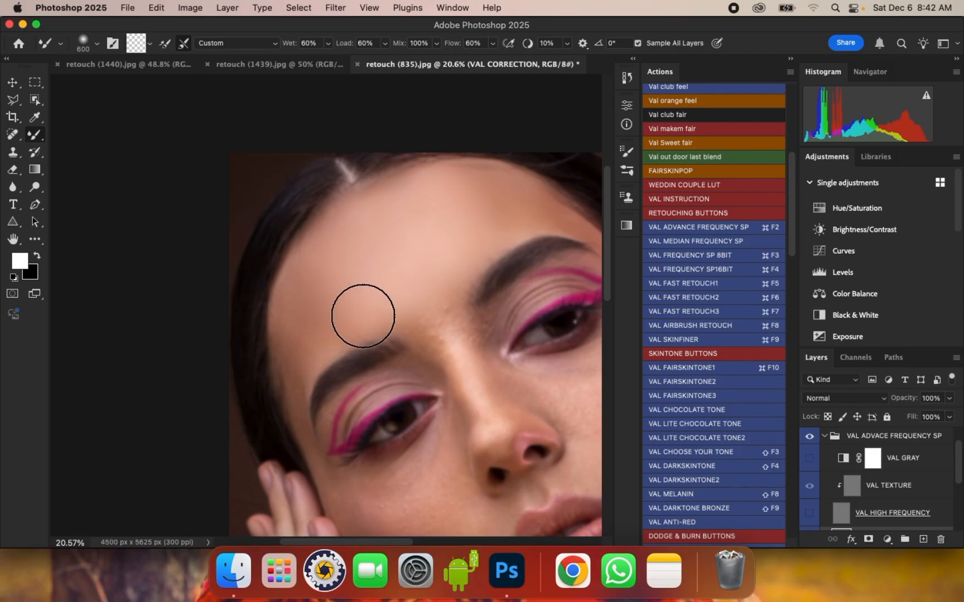
pyautogui.press(']')
pyautogui.scroll(-2, 347, 231)
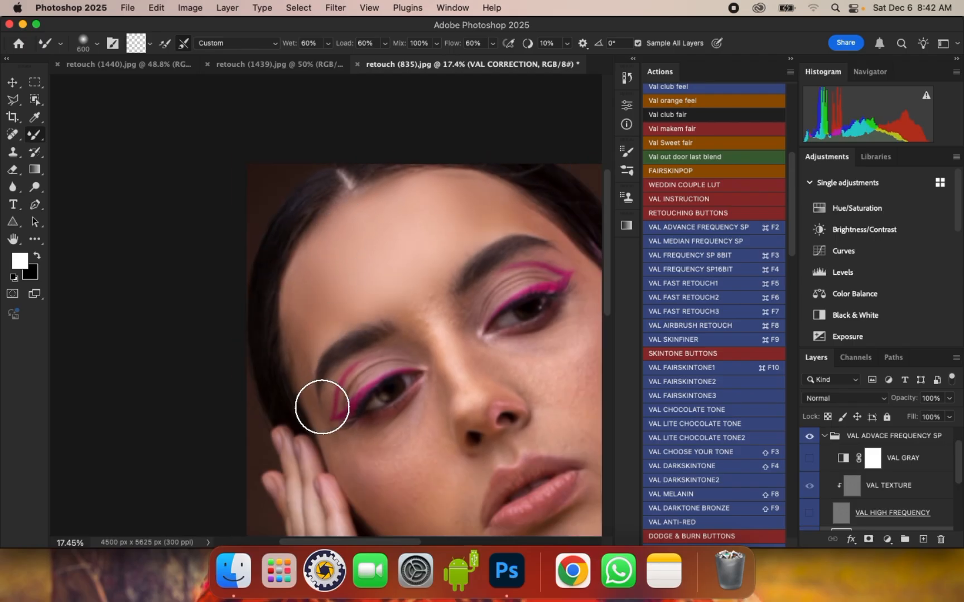
# Step: Blend the left edge of the forehead along the temple with the Mixer Brush at 500 to 600 pixels
pyautogui.scroll(1, 319, 406)
pyautogui.press('[')
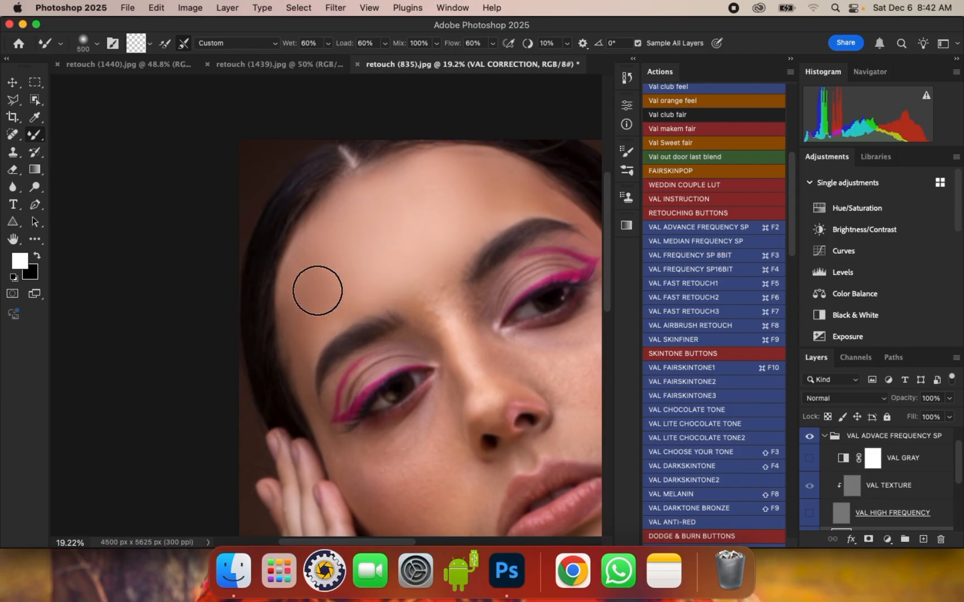
pyautogui.scroll(-1, 311, 351)
pyautogui.scroll(1, 338, 250)
pyautogui.press(']')
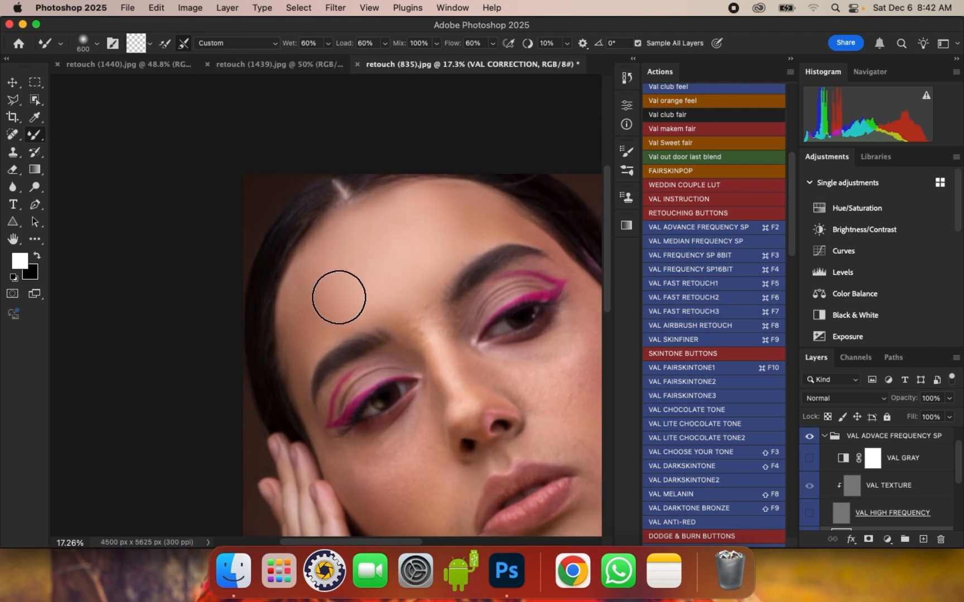
# Step: Even out the skin from above the left eyebrow to the center of the forehead with the Mixer Brush at 600 to 800 pixels
pyautogui.press(']')
pyautogui.press(']')
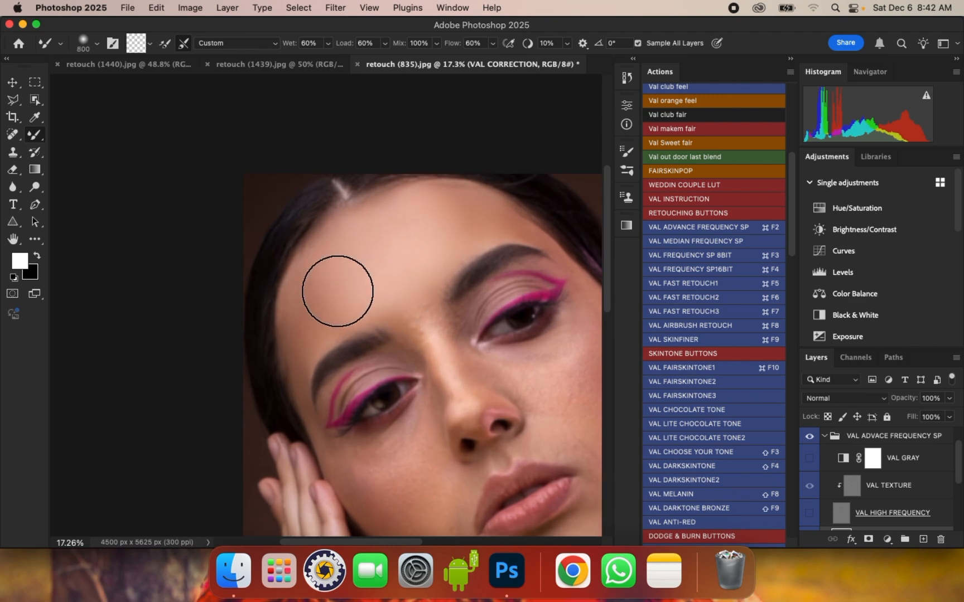
pyautogui.press('[')
pyautogui.press('[')
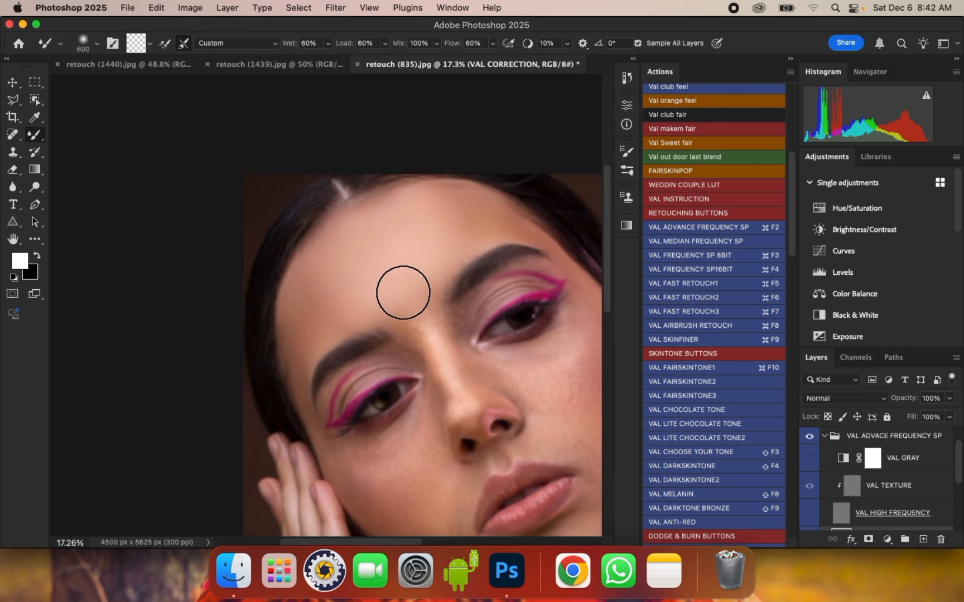
pyautogui.press(']')
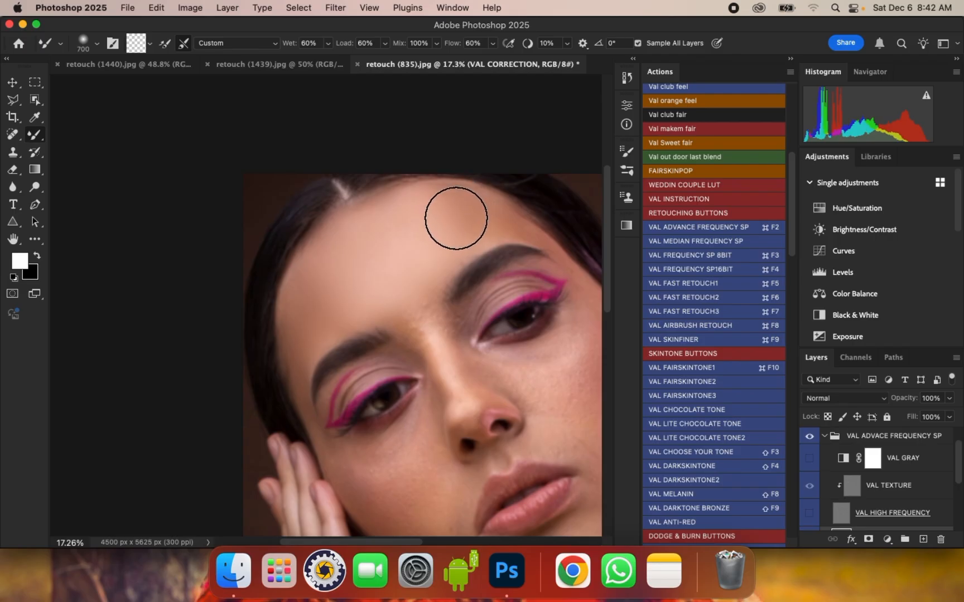
# Step: Blend the upper forehead from the hairline to above the right eyebrow with the Mixer Brush at 400 to 700 pixels
pyautogui.press('[')
pyautogui.press('[')
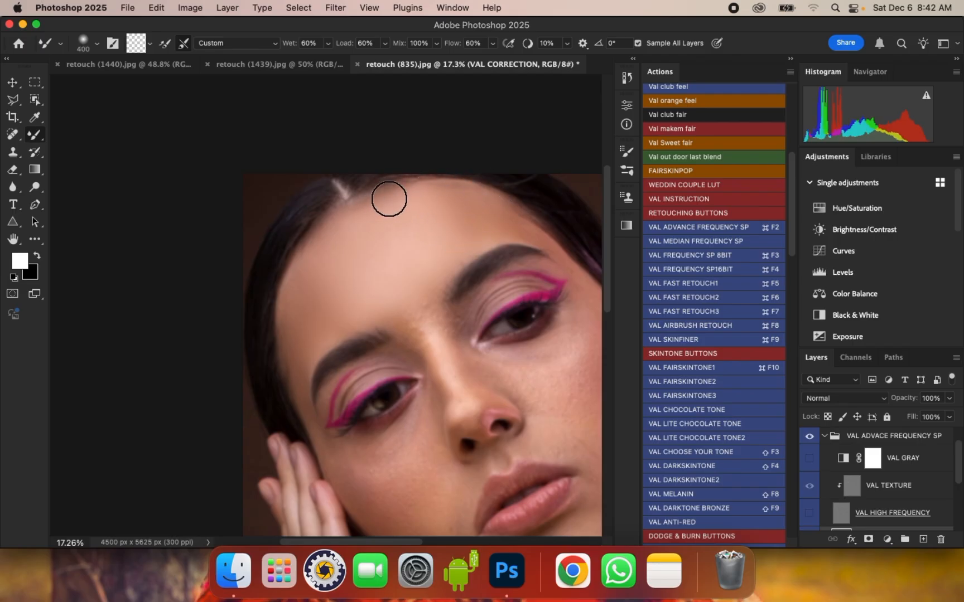
pyautogui.press(']')
pyautogui.press(']')
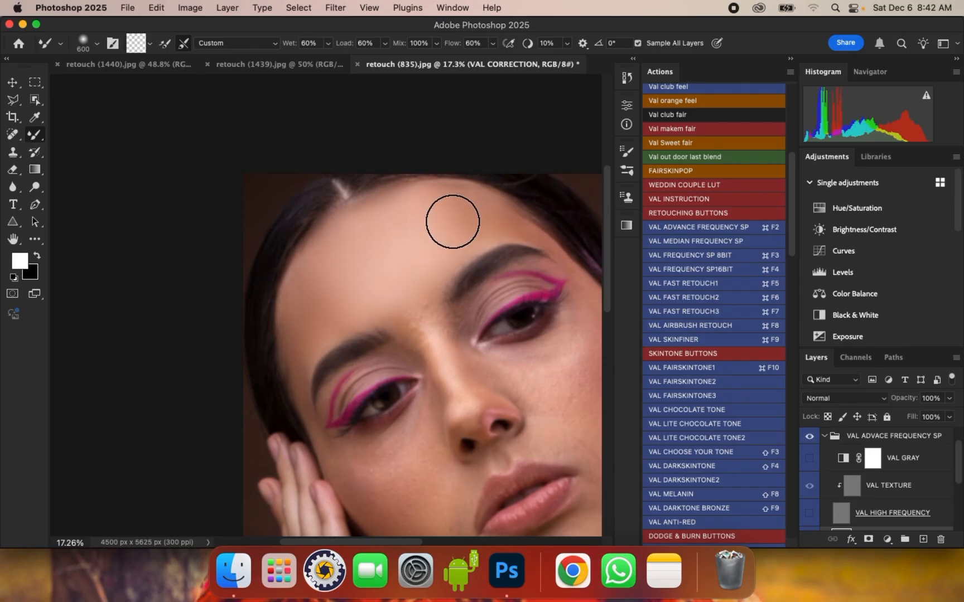
pyautogui.press('[')
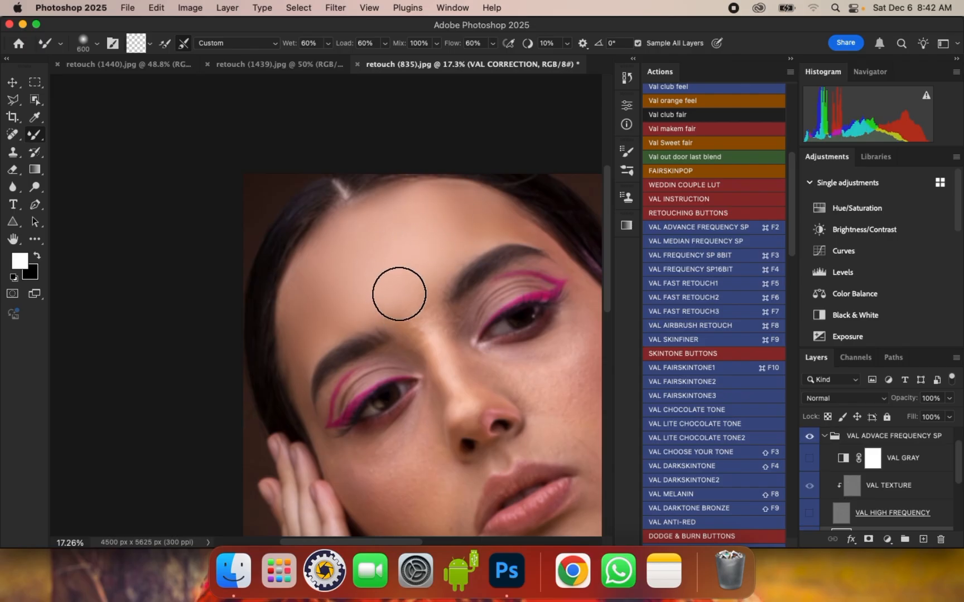
# Step: Soften the lower forehead between the eyebrows and above the left eyebrow with the Mixer Brush at 600 to 700 pixels
pyautogui.press('[')
pyautogui.press(']')
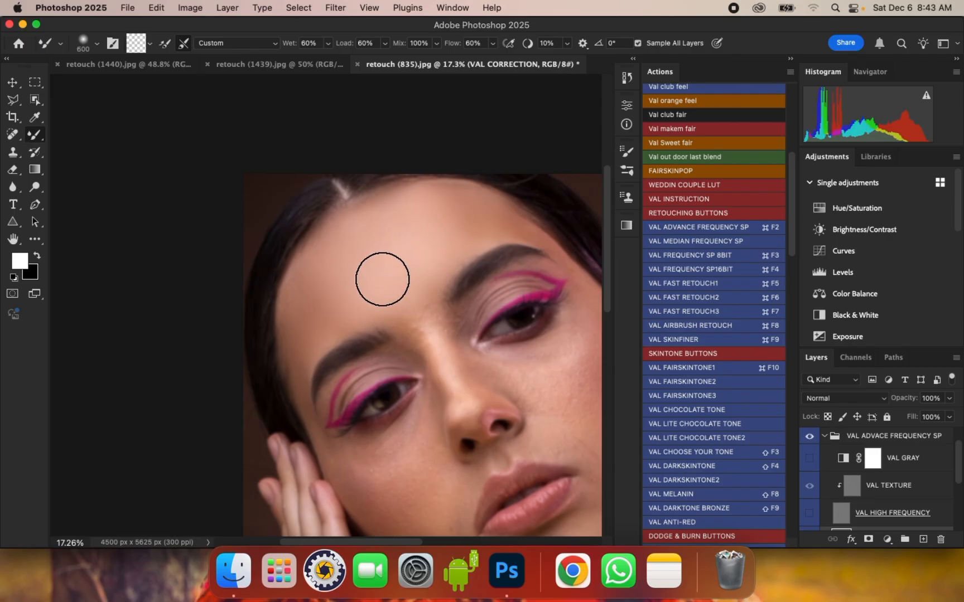
pyautogui.press(']')
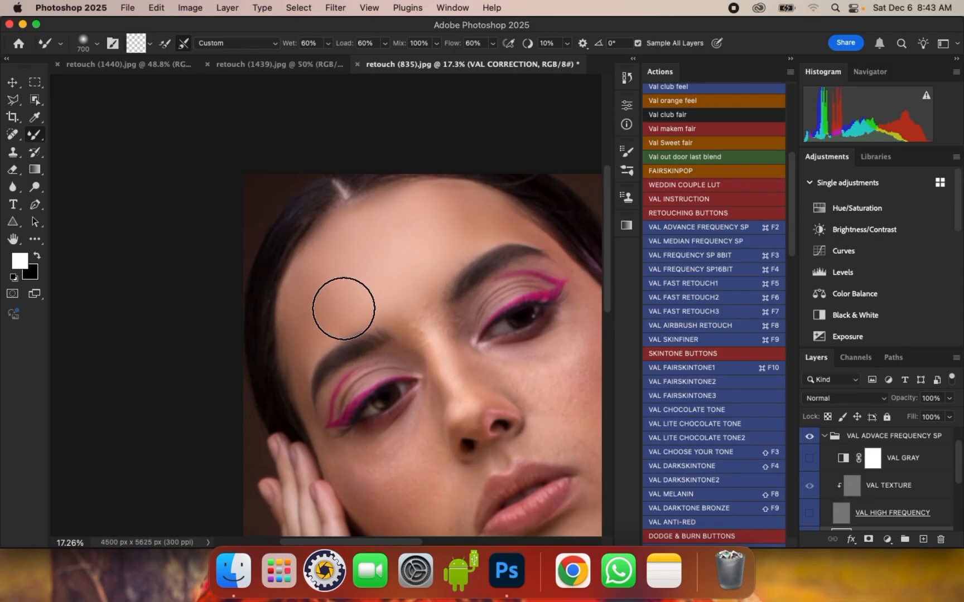
pyautogui.press('[')
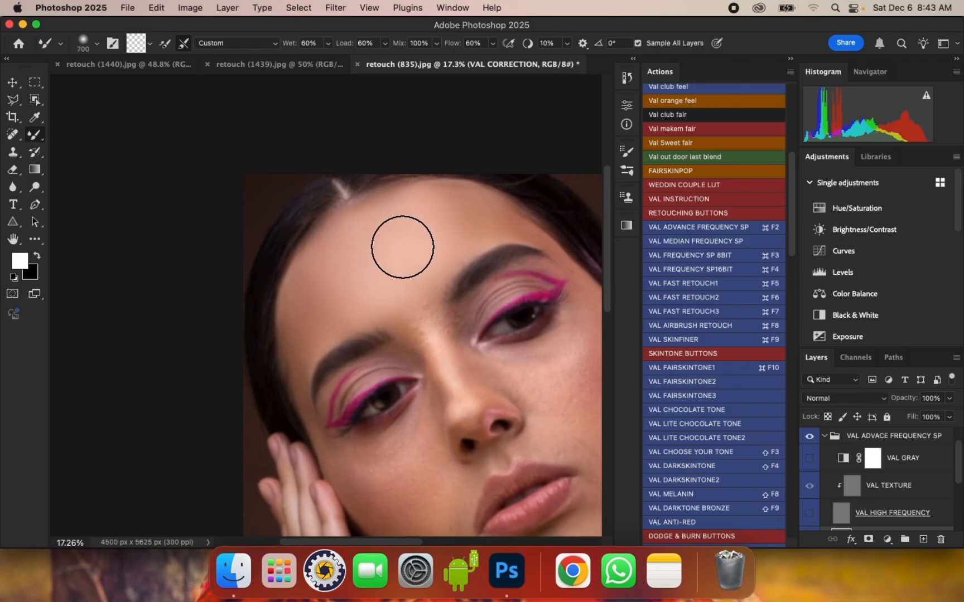
# Step: Smooth the upper right forehead beside the hairline with the Mixer Brush at 600 to 700 pixels
pyautogui.scroll(-2, 279, 301)
pyautogui.scroll(1, 449, 212)
pyautogui.press('[')
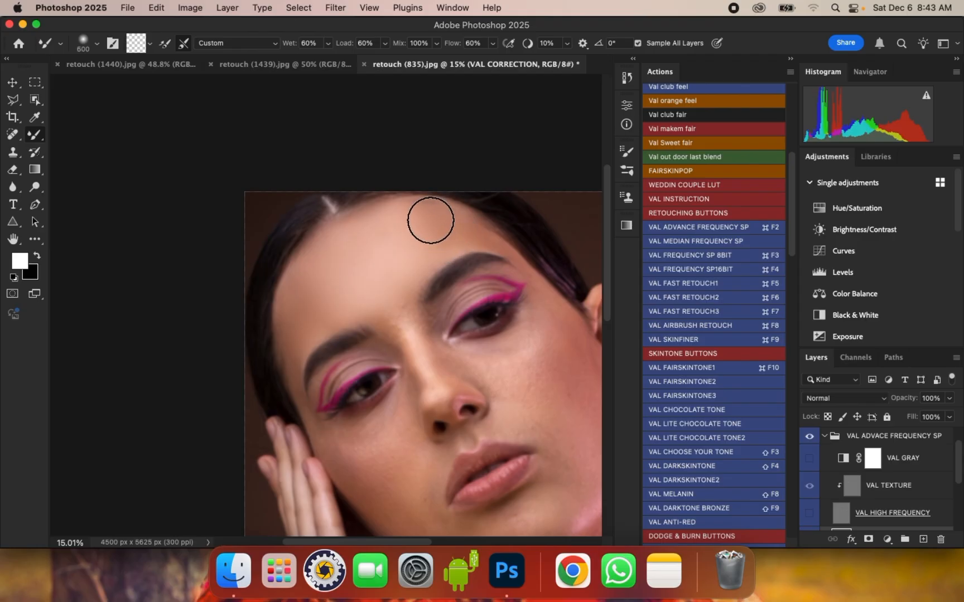
pyautogui.press(']')
pyautogui.press('[')
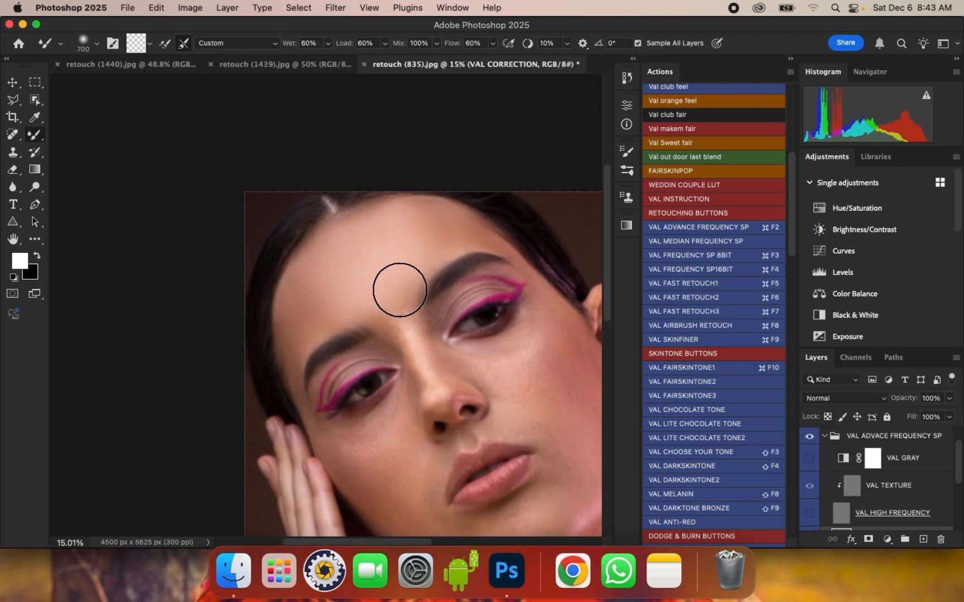
# Step: Blend the middle of the forehead from between the eyebrows up to the hairline with the Mixer Brush at 700 to 800 pixels
pyautogui.press(']')
pyautogui.press(']')
pyautogui.press('[')
pyautogui.press('[')
pyautogui.press('[')
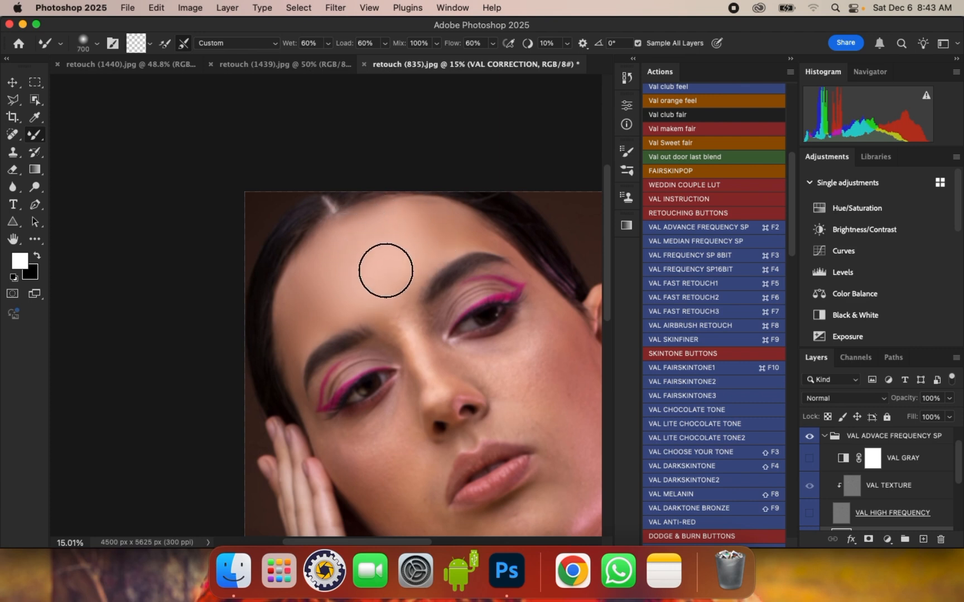
pyautogui.press(']')
pyautogui.press(']')
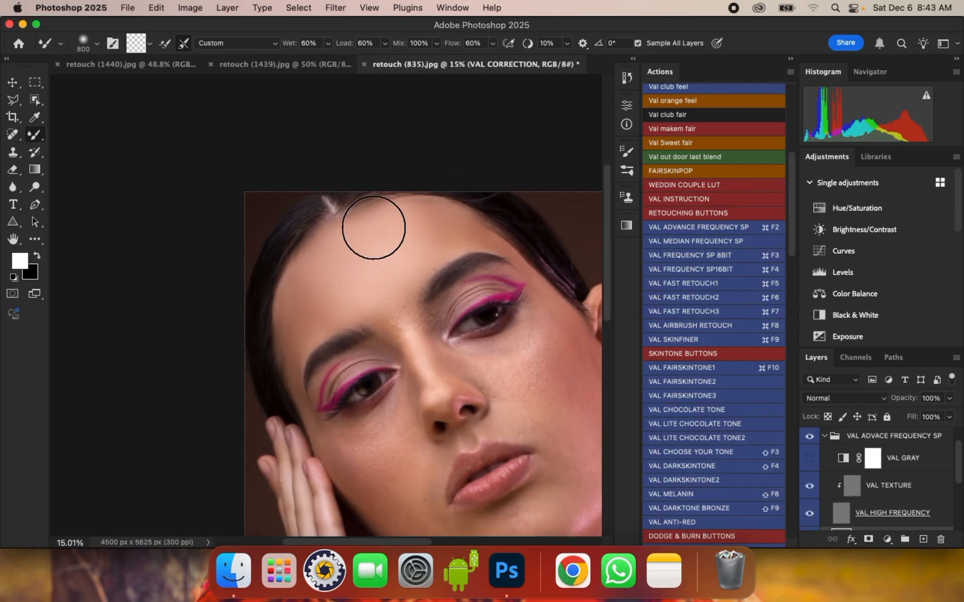
# Step: Compare the forehead before and after by toggling the visibility of VAL HIGH FREQUENCY and the VAL ADVACE FREQUENCY SP group
pyautogui.scroll(4, 372, 223)
pyautogui.scroll(5, 452, 201)
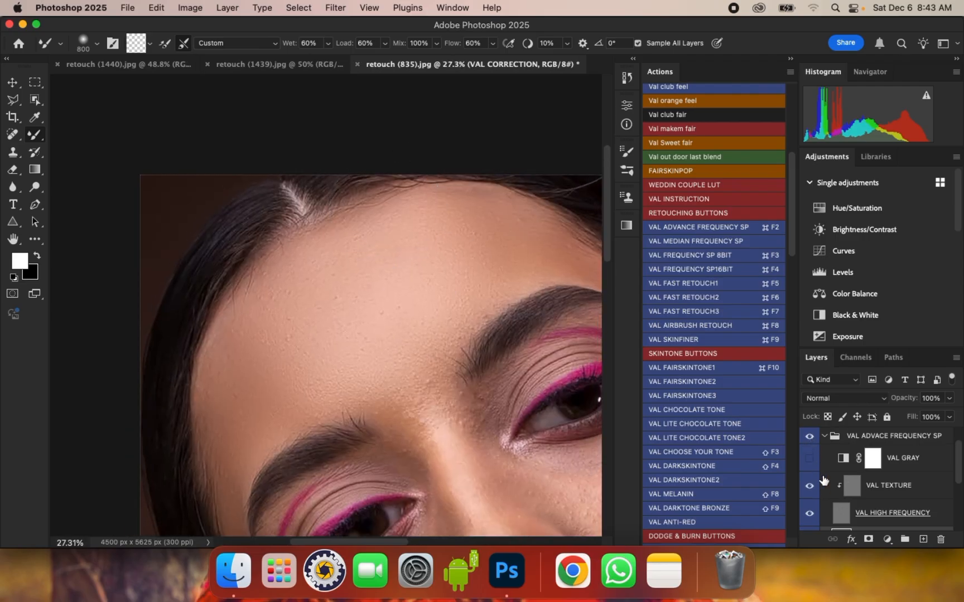
pyautogui.scroll(-2, 823, 480)
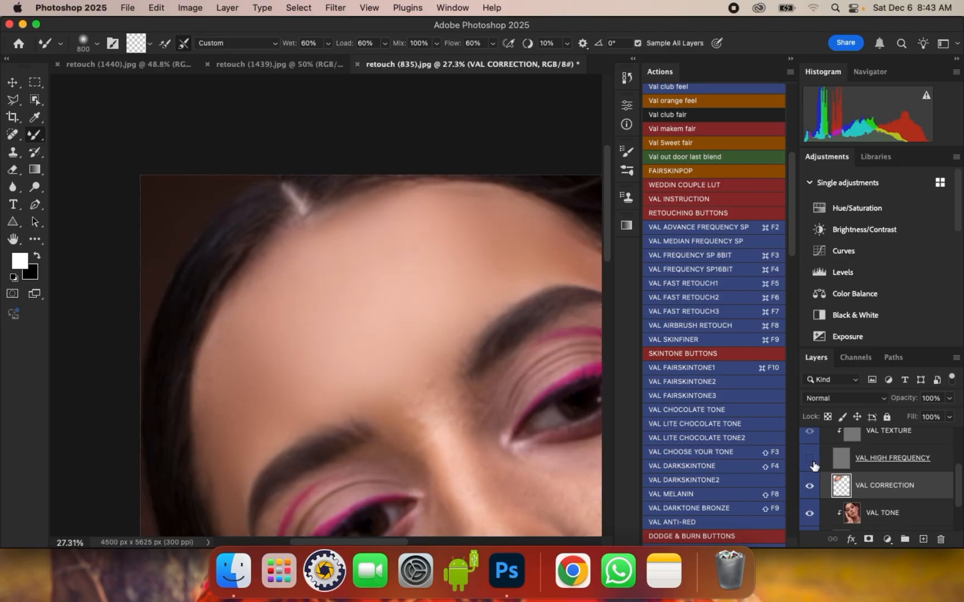
pyautogui.scroll(1, 859, 457)
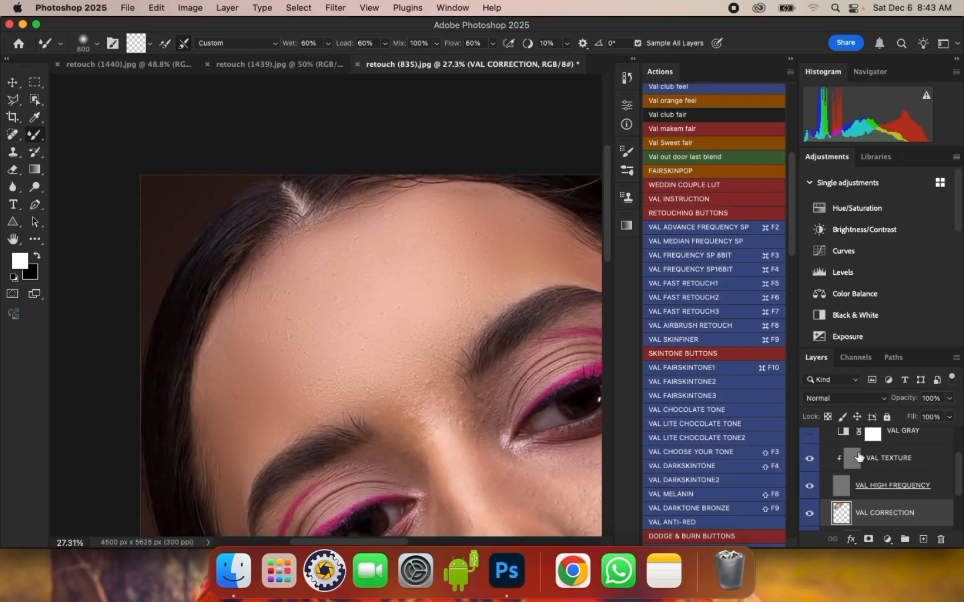
pyautogui.scroll(1, 833, 457)
pyautogui.click(810, 437)
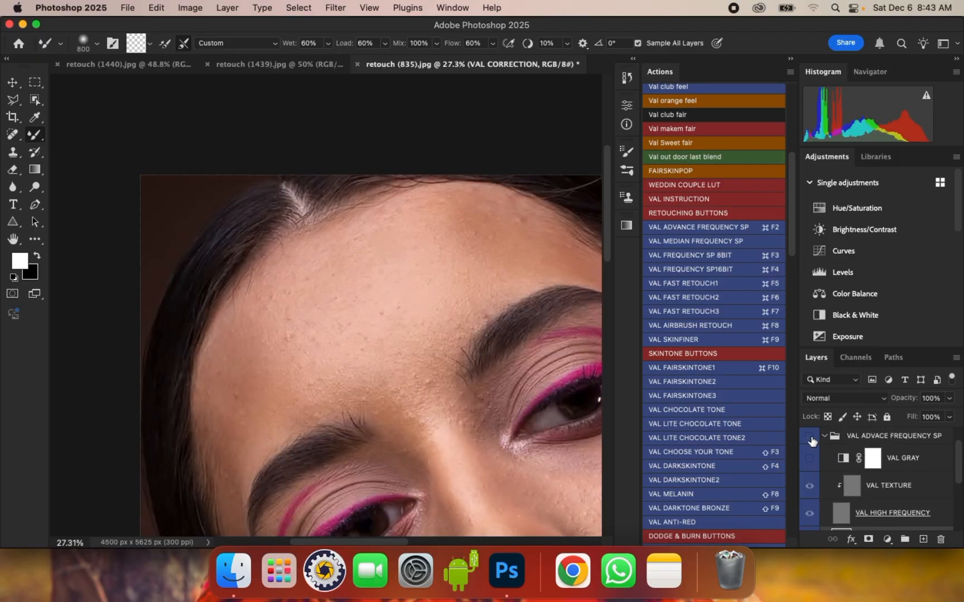
pyautogui.click(809, 437)
pyautogui.scroll(-4, 366, 215)
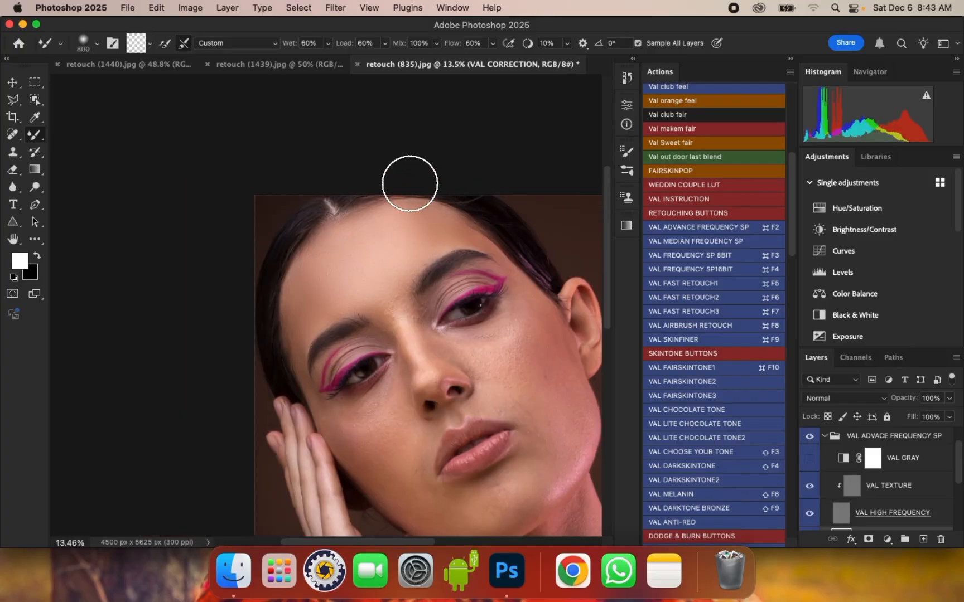
# Step: Hide the VAL HIGH FREQUENCY layer and blend the skin between the eyebrows with the Mixer Brush at 400 pixels
pyautogui.scroll(-2, 837, 457)
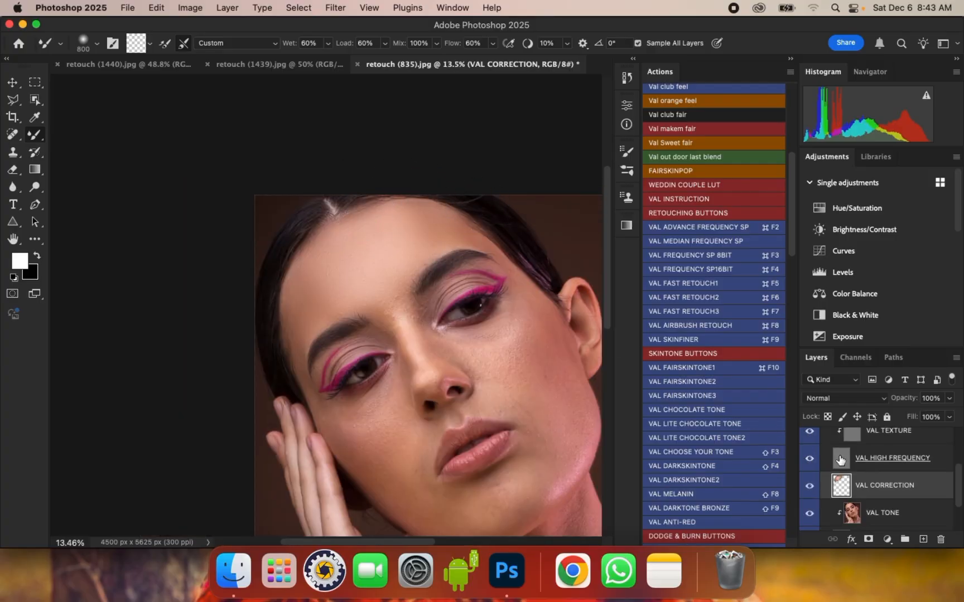
pyautogui.scroll(1, 458, 328)
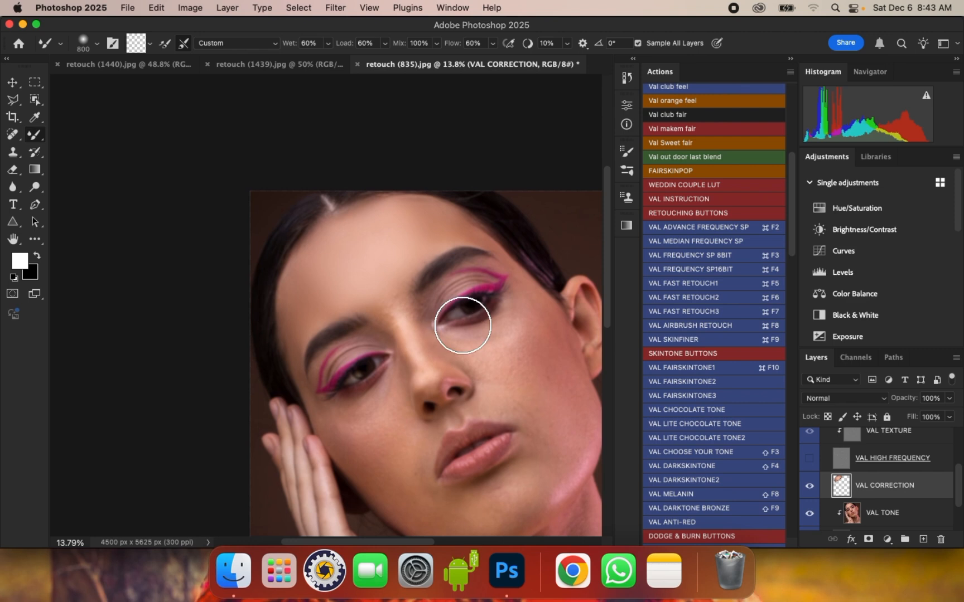
pyautogui.scroll(3, 513, 299)
pyautogui.press('[')
pyautogui.press('[')
pyautogui.press('[')
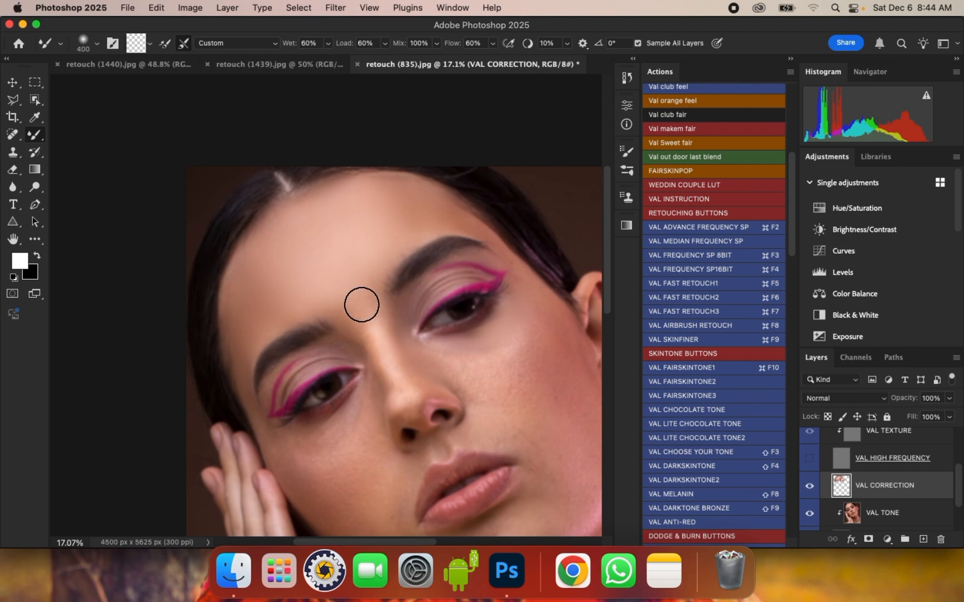
# Step: Smooth the skin under the right eye with the Mixer Brush reduced to 250 pixels
pyautogui.press('[')
pyautogui.press('[')
pyautogui.press('[')
pyautogui.press('[')
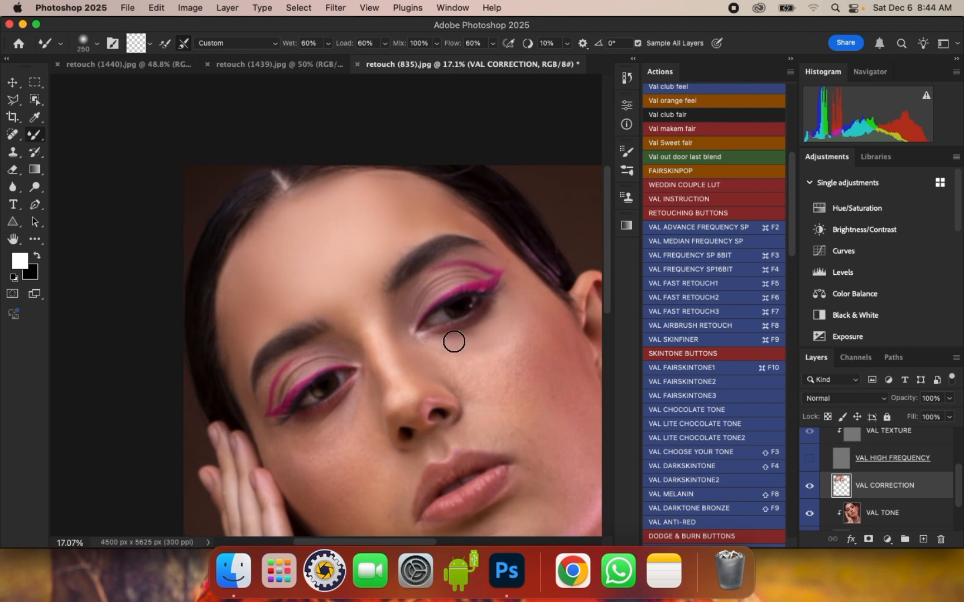
pyautogui.press(']')
# Step: Even out the outer right cheek in front of the ear with the Mixer Brush at 400 to 600 pixels
pyautogui.scroll(-2, 433, 302)
pyautogui.scroll(2, 550, 337)
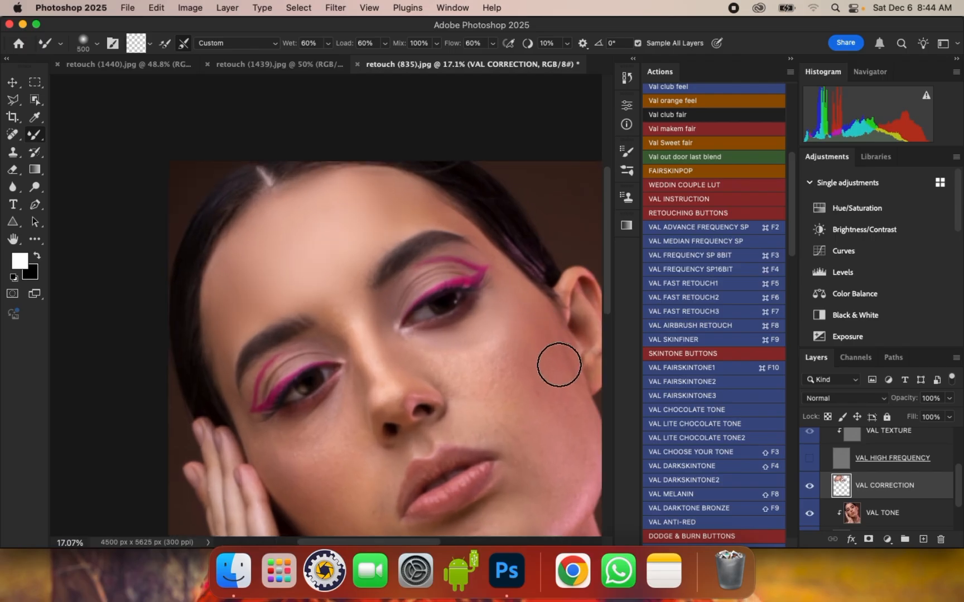
pyautogui.scroll(-1, 438, 279)
pyautogui.scroll(1, 542, 381)
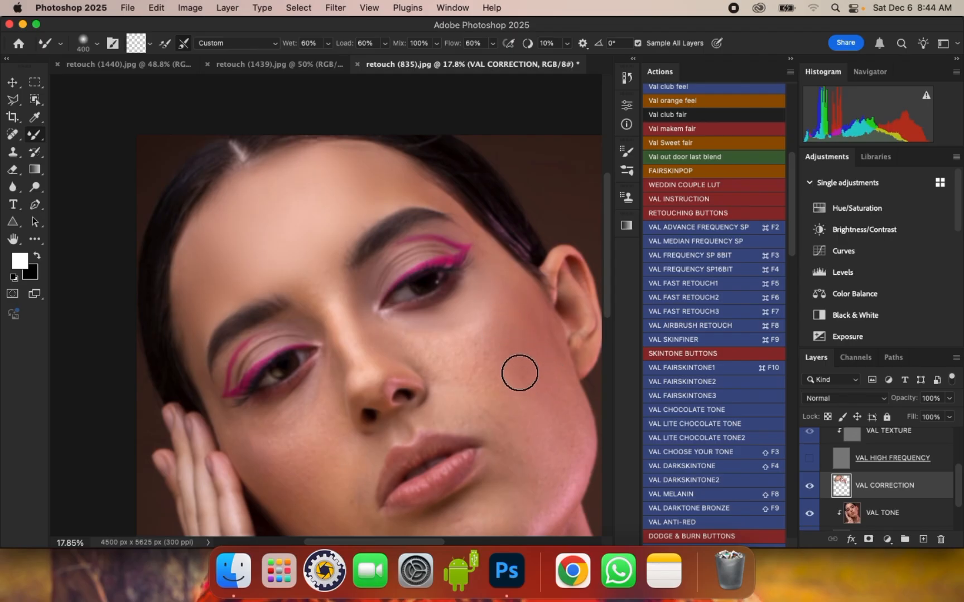
pyautogui.press(']')
pyautogui.press('[')
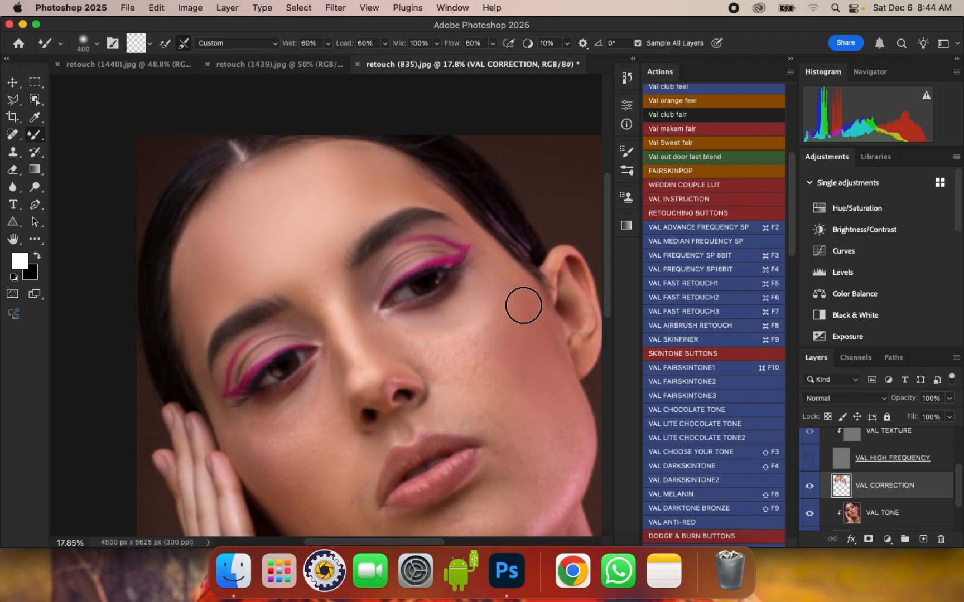
pyautogui.press(']')
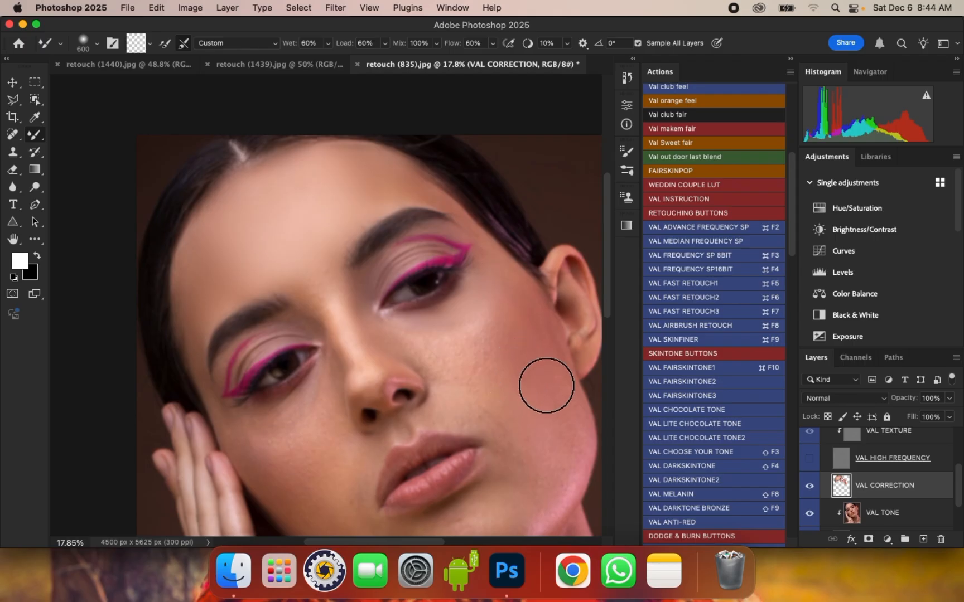
# Step: Blend the lower right cheek along the jawline with the Mixer Brush at 400 to 500 pixels
pyautogui.scroll(-2, 504, 338)
pyautogui.scroll(1, 553, 439)
pyautogui.press('[')
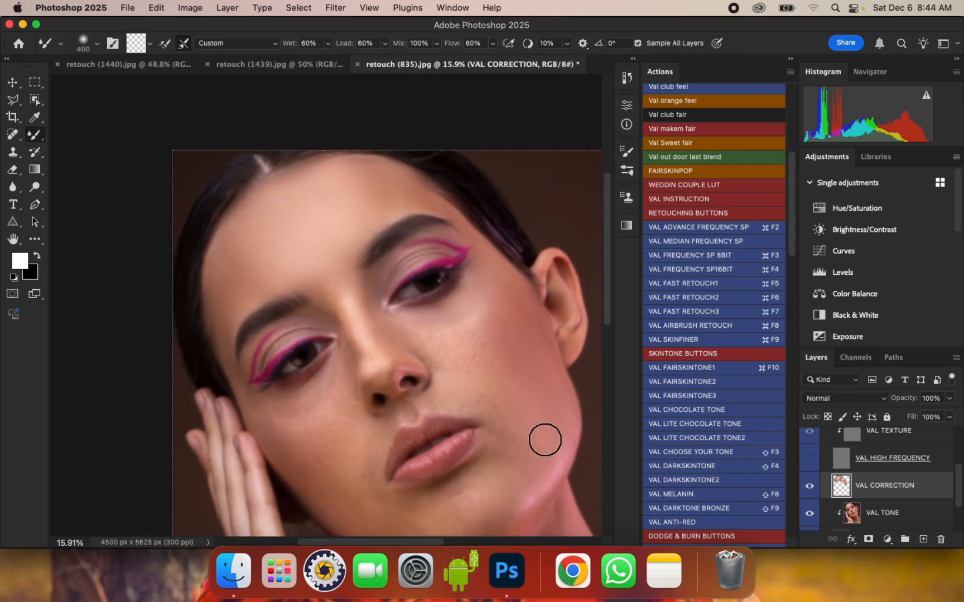
pyautogui.press(']')
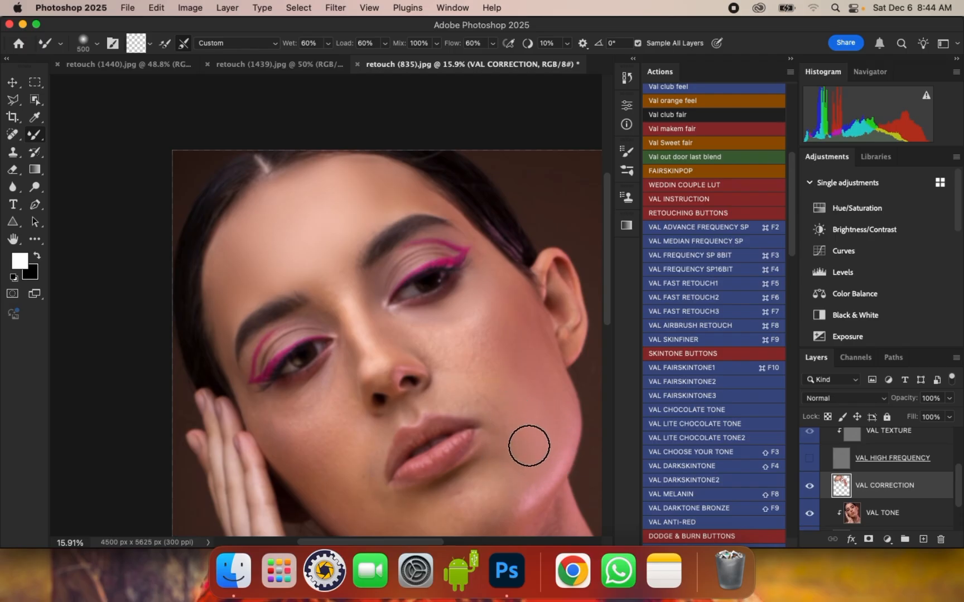
# Step: Smooth the tone transition across the middle of the right cheek with the Mixer Brush at about 500 pixels
pyautogui.press(']')
pyautogui.press('[')
pyautogui.press('[')
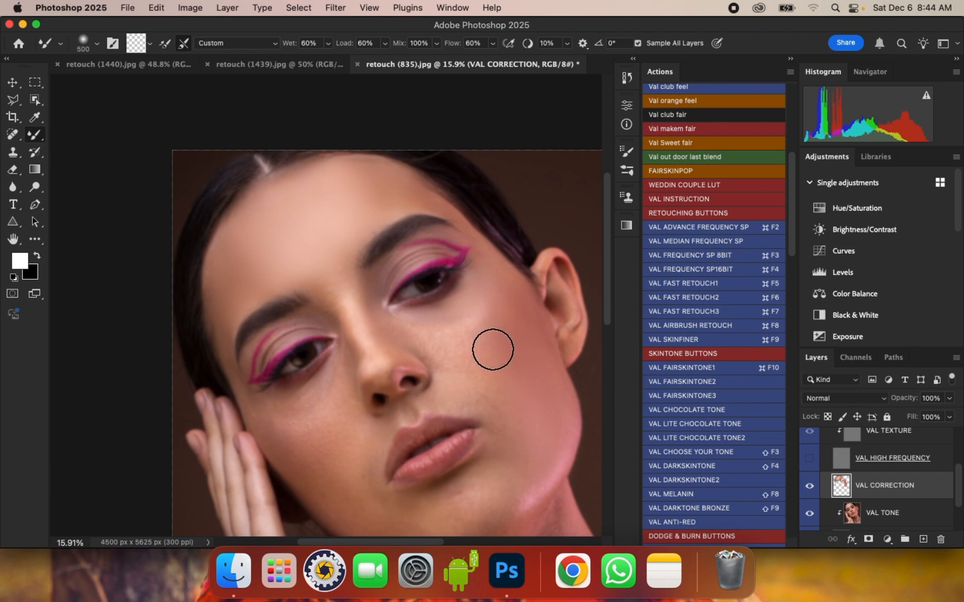
pyautogui.scroll(-2, 473, 241)
pyautogui.scroll(2, 492, 311)
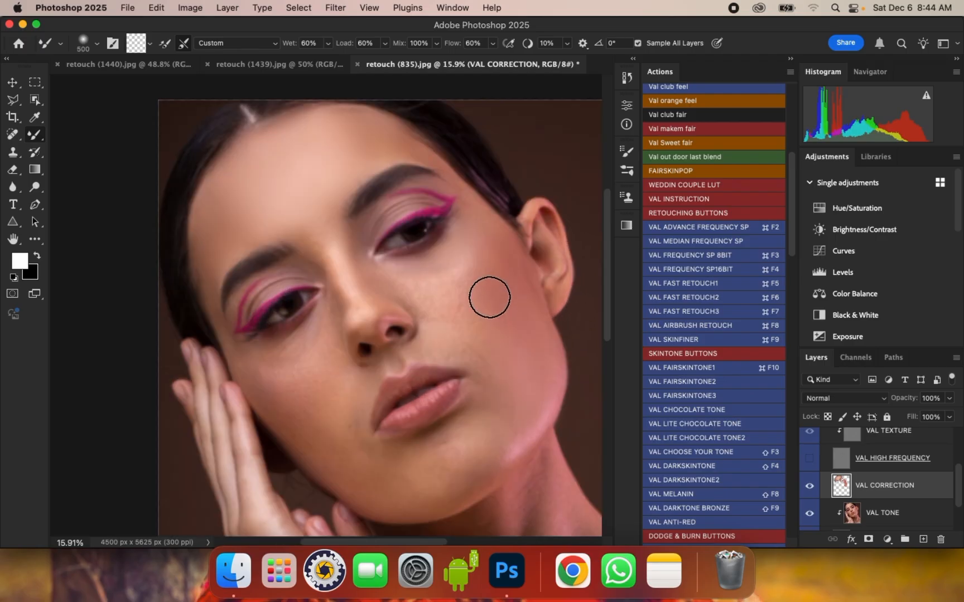
# Step: Smooth the inner right cheek between the nose and the mouth corner with the Mixer Brush at 300 to 500 pixels
pyautogui.scroll(1, 489, 297)
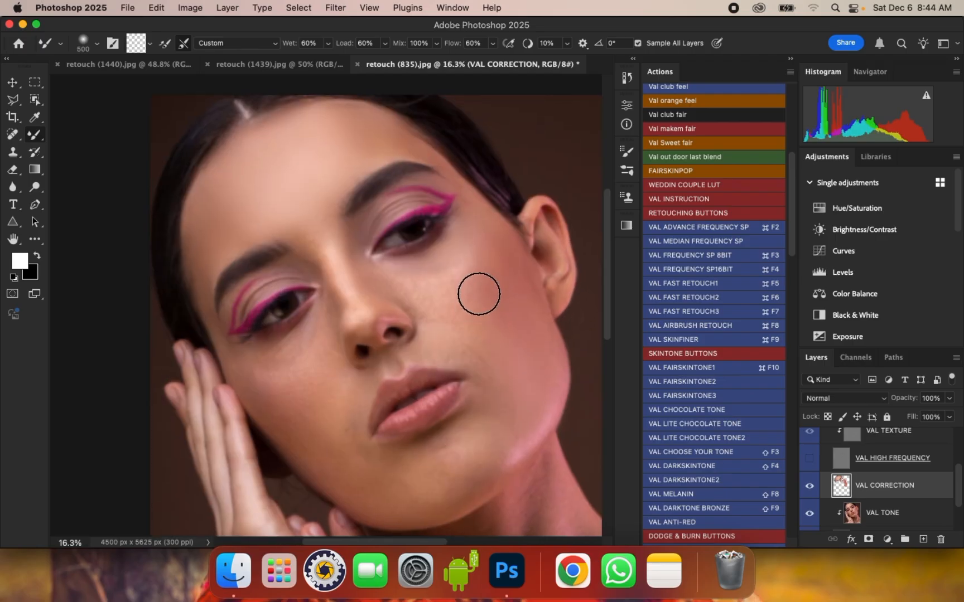
pyautogui.press(']')
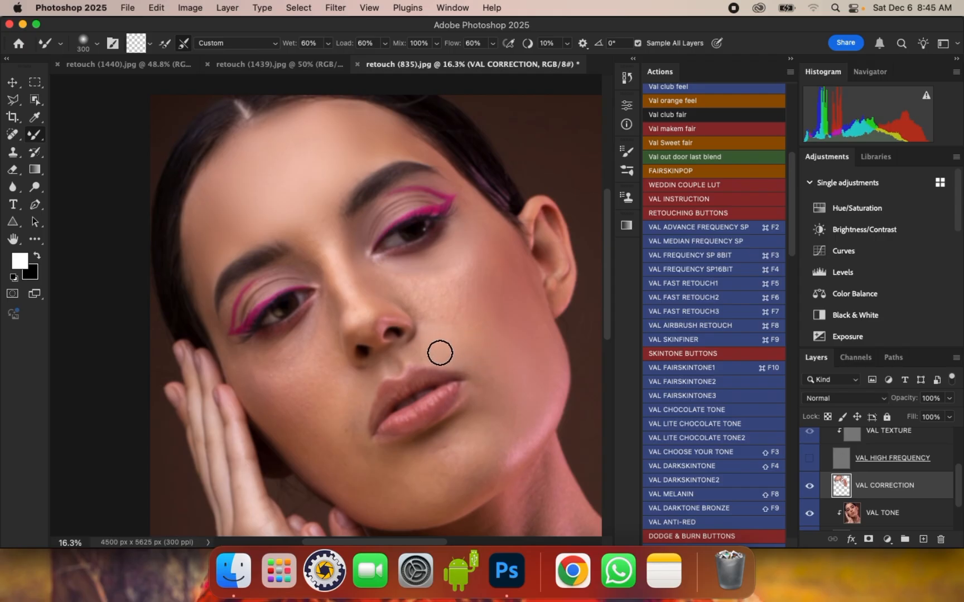
pyautogui.press(']')
pyautogui.press('[')
pyautogui.press(']')
pyautogui.press('[')
pyautogui.press('[')
pyautogui.press(']')
pyautogui.press(']')
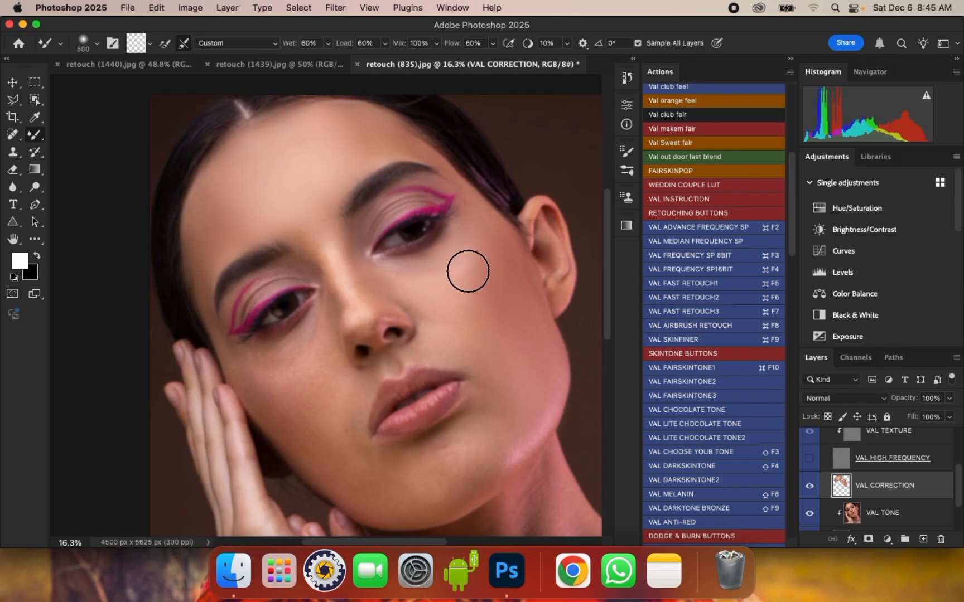
# Step: Blend the right cheek from below the eye toward the earlobe with the Mixer Brush at 500 to 600 pixels
pyautogui.press('[')
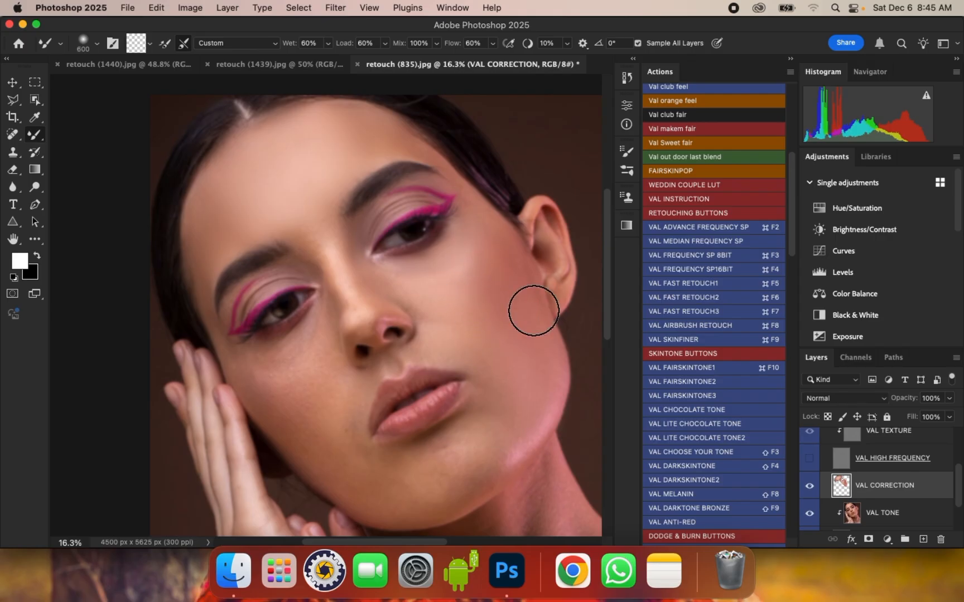
pyautogui.press(']')
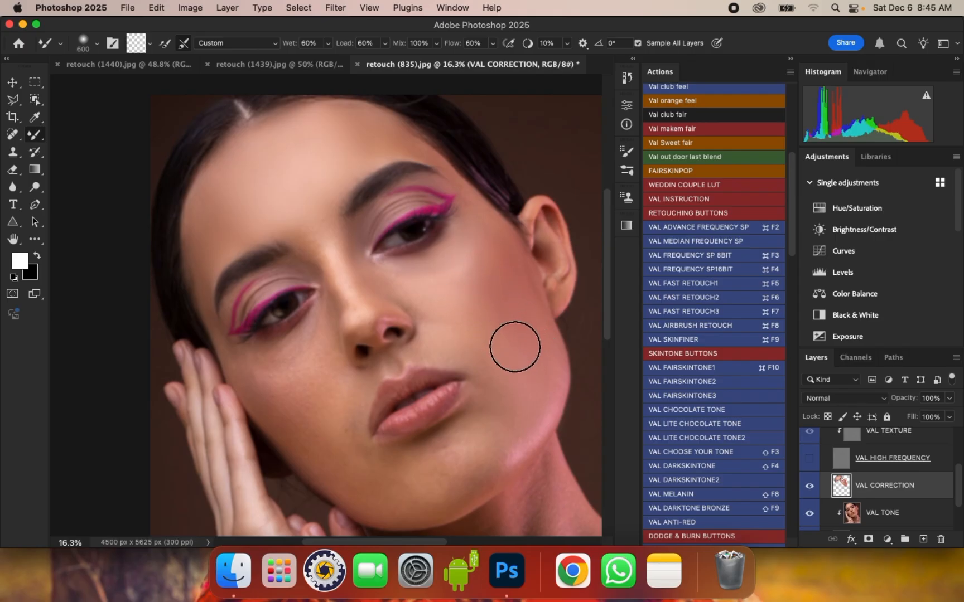
pyautogui.press('[')
pyautogui.press('[')
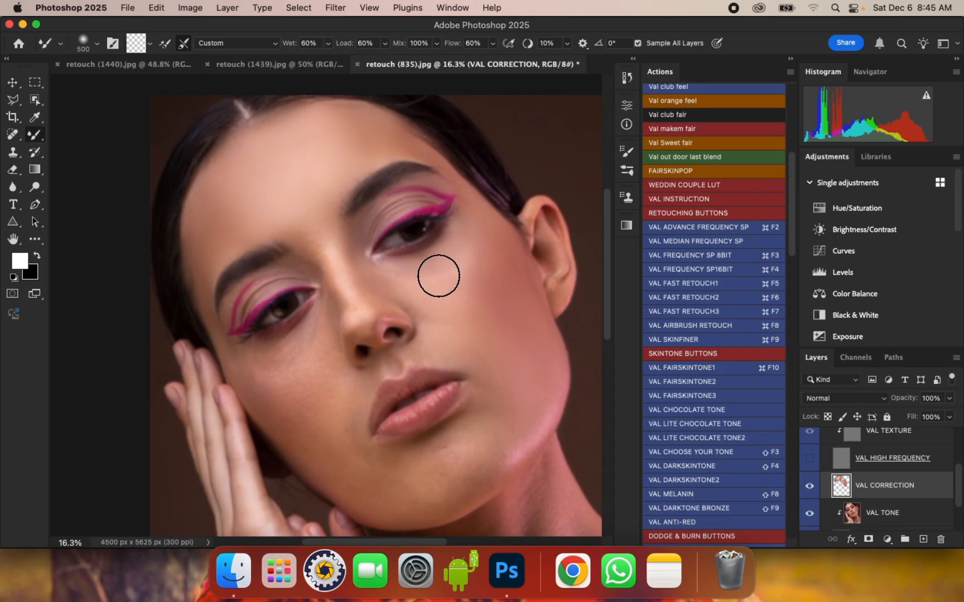
pyautogui.press('[')
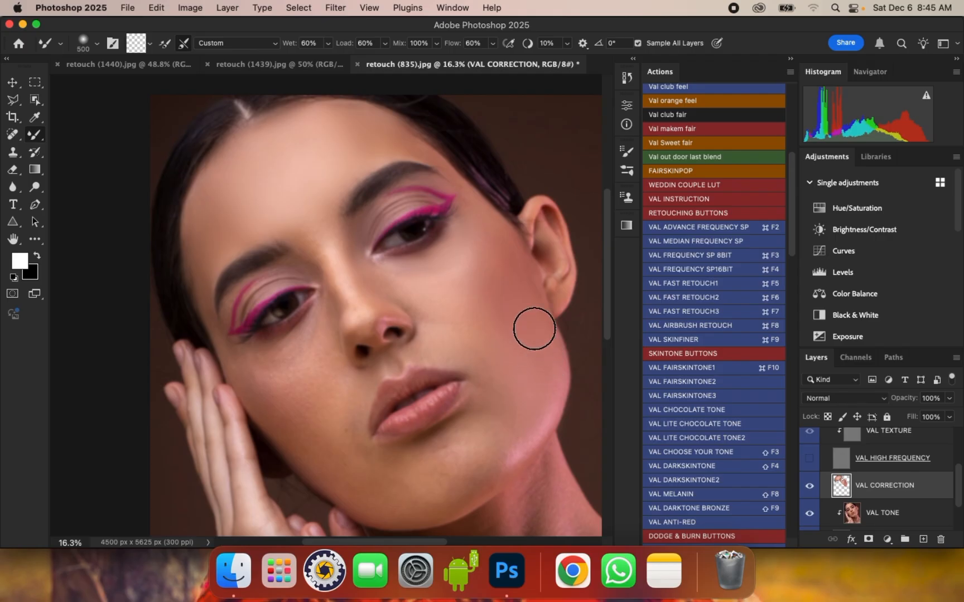
# Step: Soften the tones of the upper right cheek in front of the ear with the Mixer Brush at 400 to 600 pixels
pyautogui.scroll(-2, 491, 232)
pyautogui.press(']')
pyautogui.scroll(1, 481, 324)
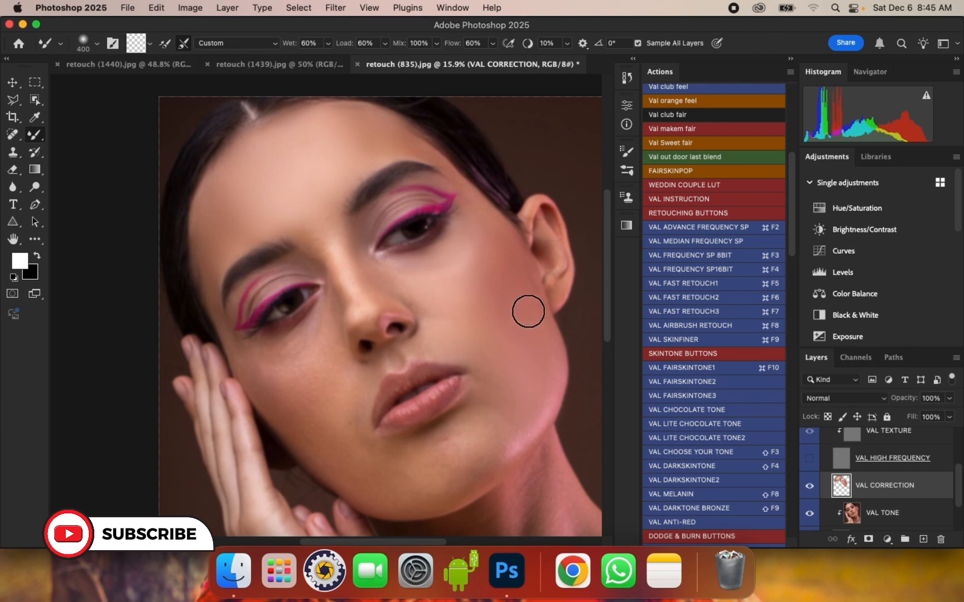
pyautogui.press(']')
pyautogui.press(']')
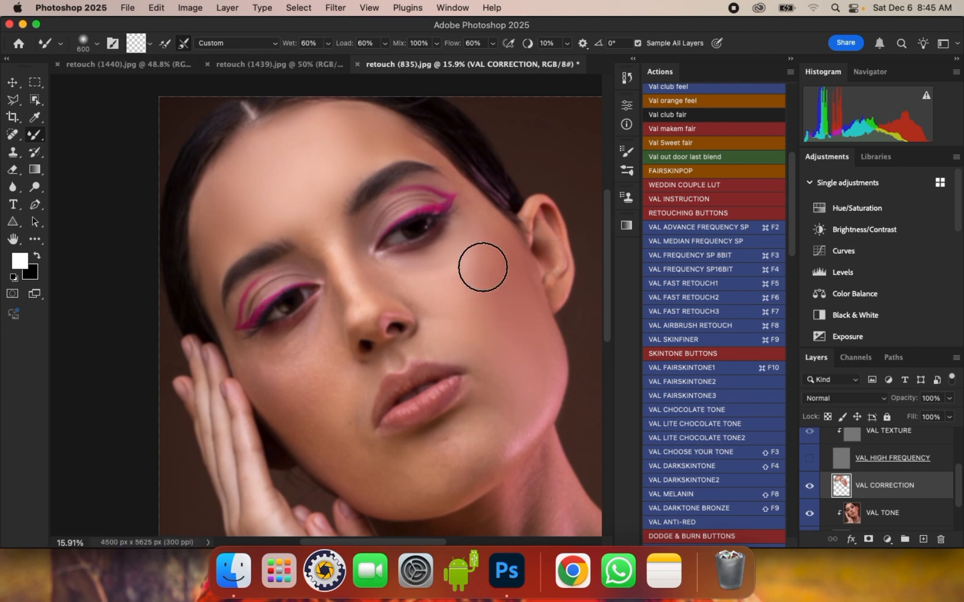
pyautogui.scroll(-2, 482, 267)
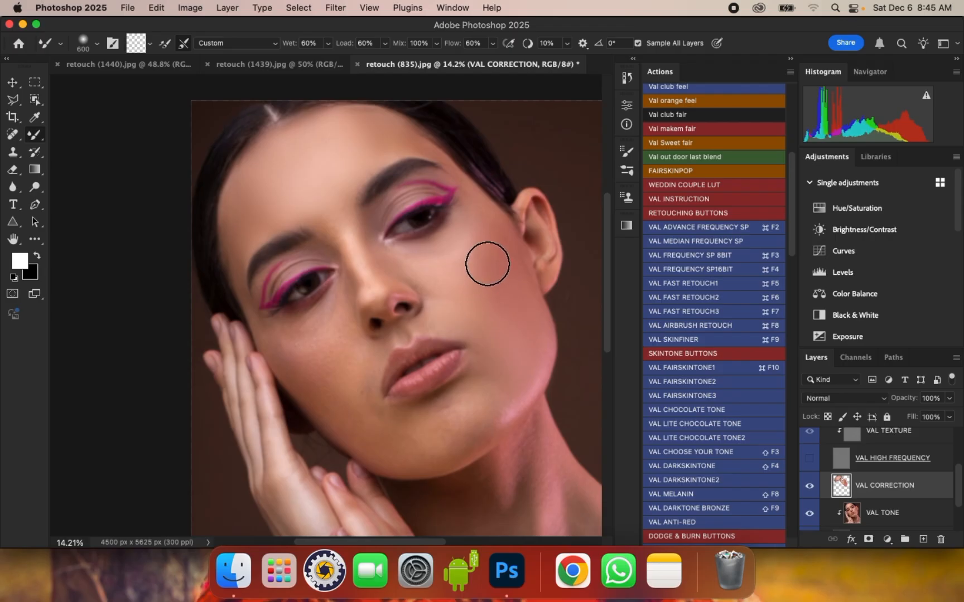
pyautogui.scroll(-2, 484, 256)
# Step: Even out the pink edge of the right jaw down toward the chin with the Mixer Brush at 400 to 500 pixels
pyautogui.scroll(5, 519, 371)
pyautogui.press('[')
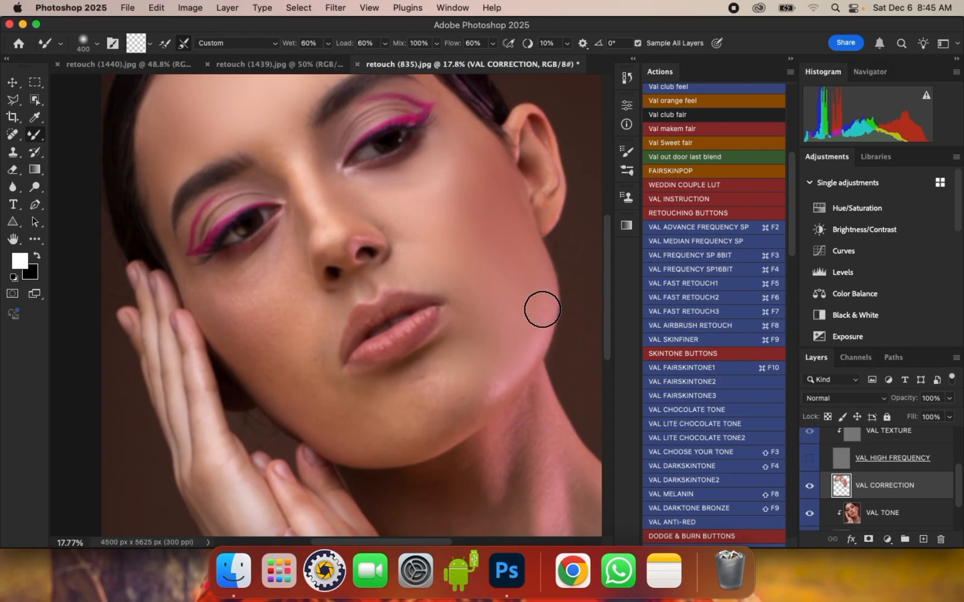
pyautogui.moveTo(538, 285); pyautogui.dragTo(518, 356)
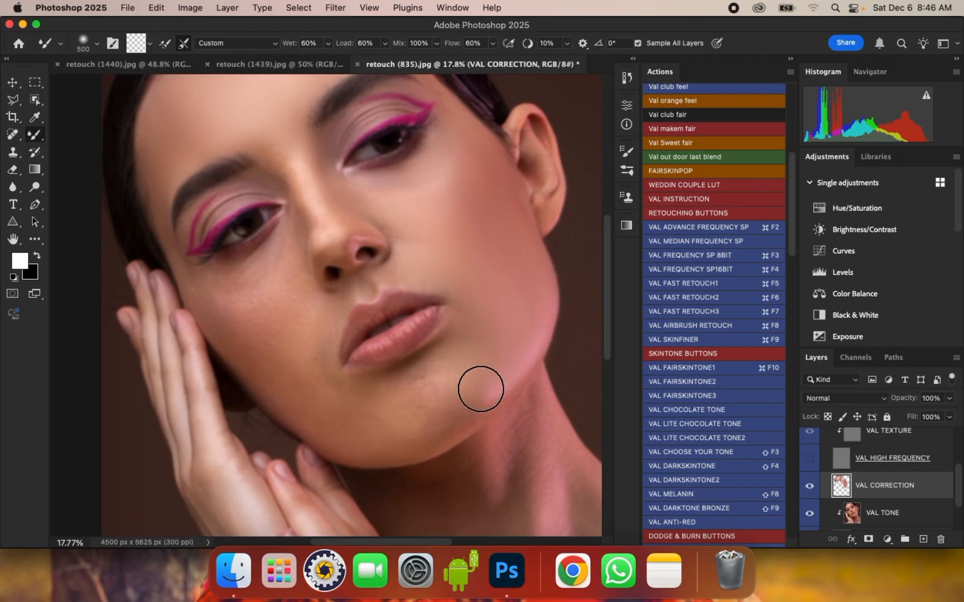
# Step: Smooth the chin below the lower lip with the Mixer Brush at 400 to 500 pixels
pyautogui.scroll(-1, 470, 346)
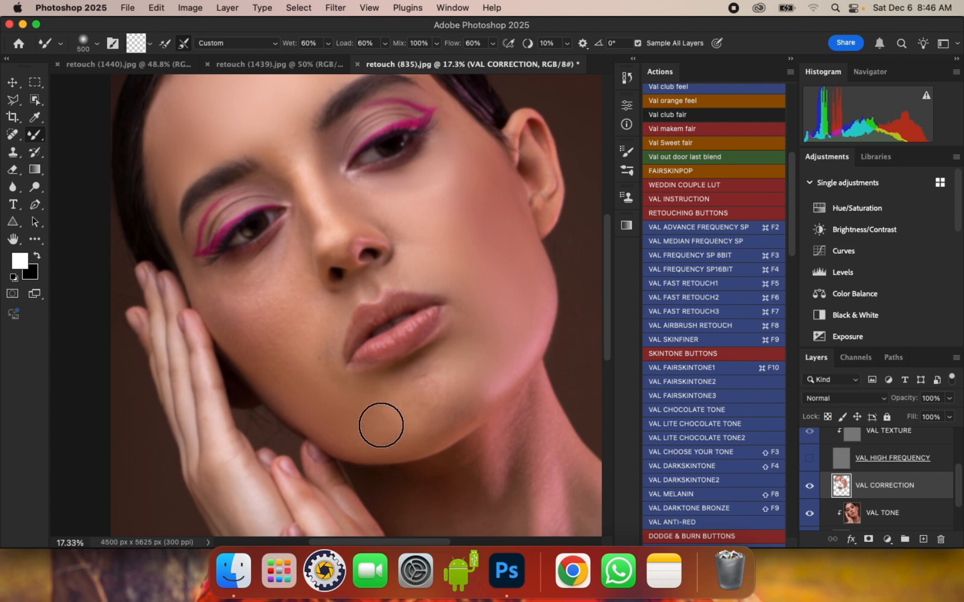
pyautogui.press('[')
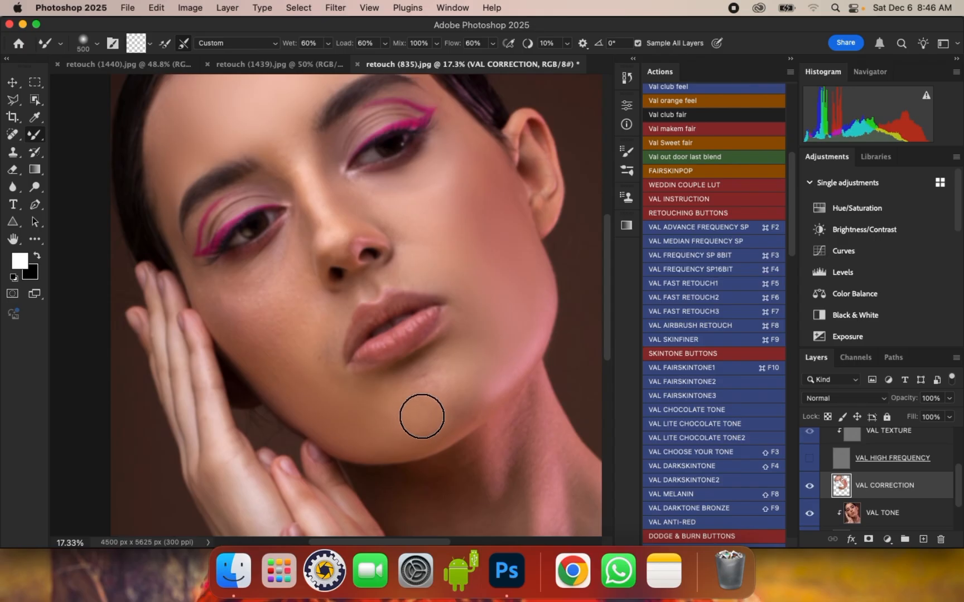
pyautogui.press('[')
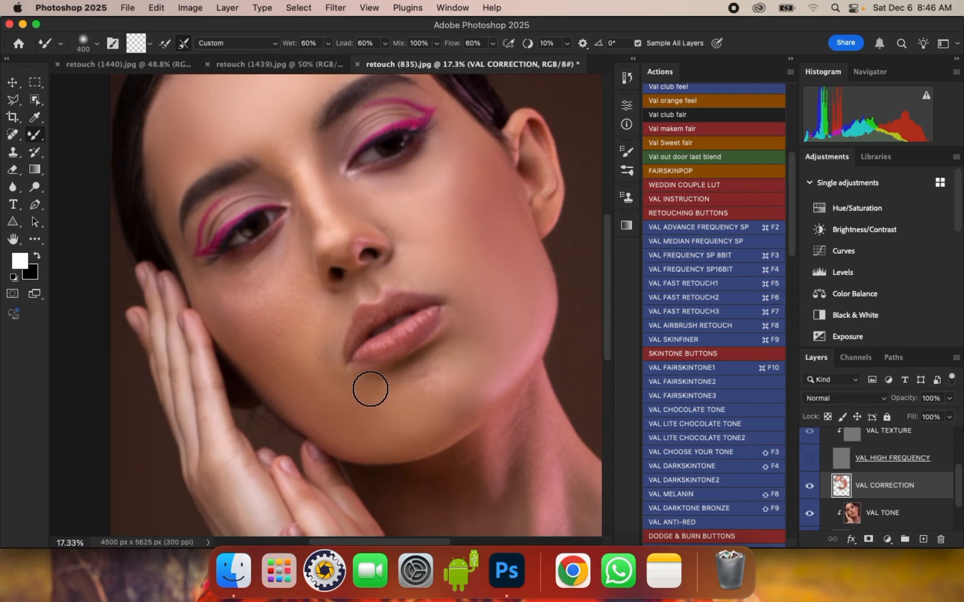
pyautogui.press(']')
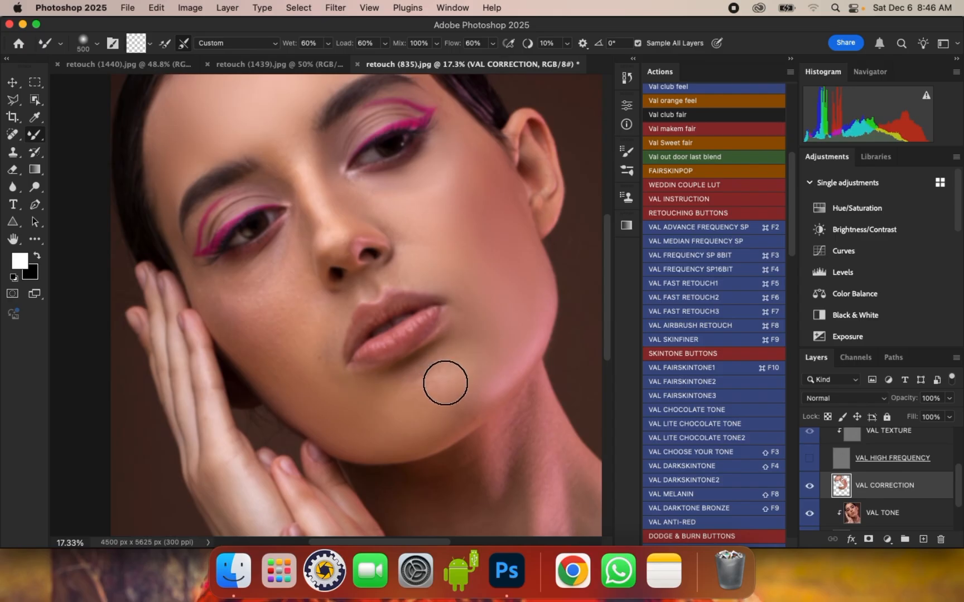
pyautogui.press(']')
pyautogui.press(']')
pyautogui.press(']')
pyautogui.press(']')
pyautogui.press(']')
pyautogui.press(']')
pyautogui.press(']')
pyautogui.press('[')
pyautogui.scroll(-5, 396, 262)
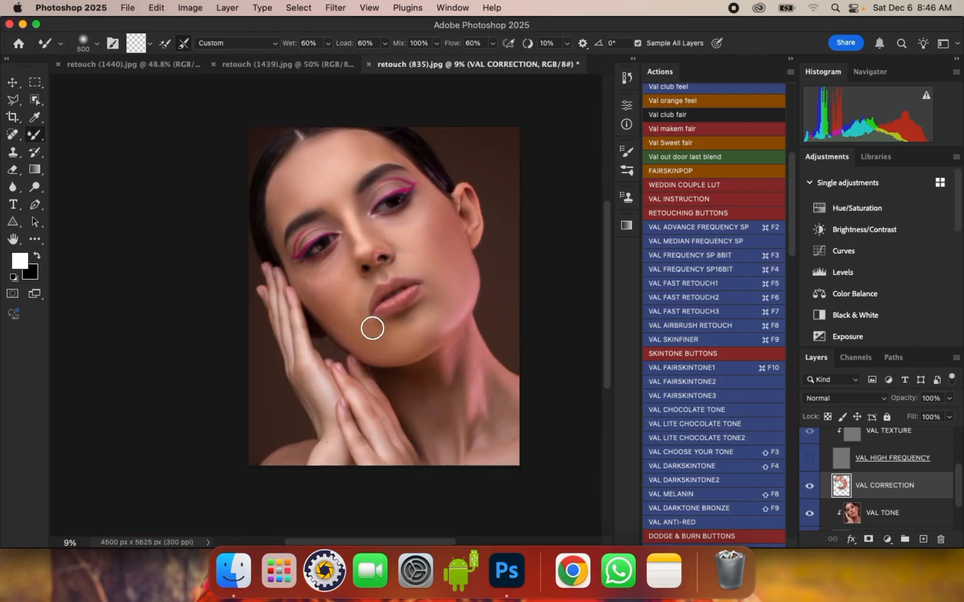
# Step: Refine the chin's tones and their transition into the right jawline with the Mixer Brush at 400 to 600 pixels
pyautogui.scroll(5, 372, 328)
pyautogui.press(']')
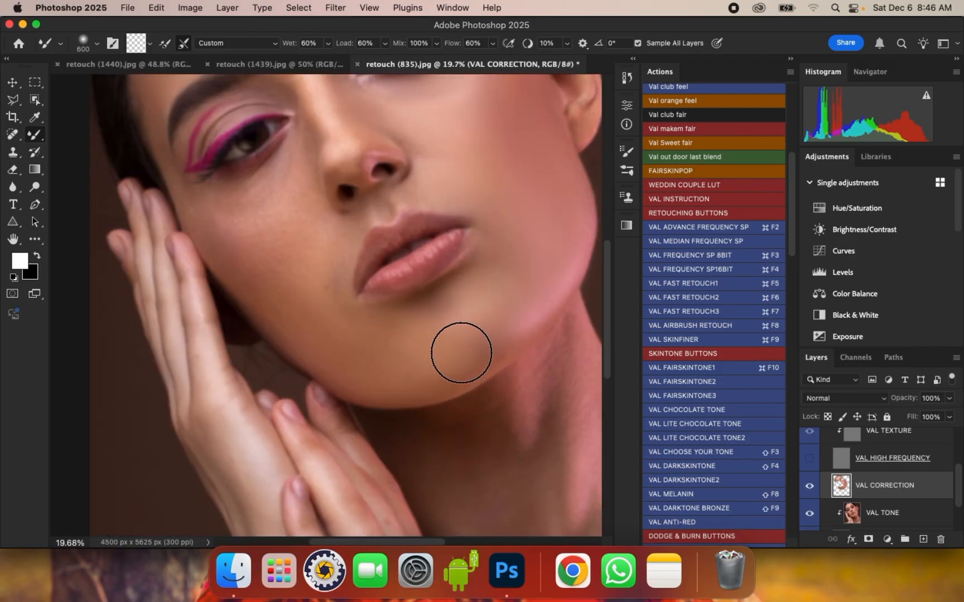
pyautogui.press('[')
pyautogui.press('[')
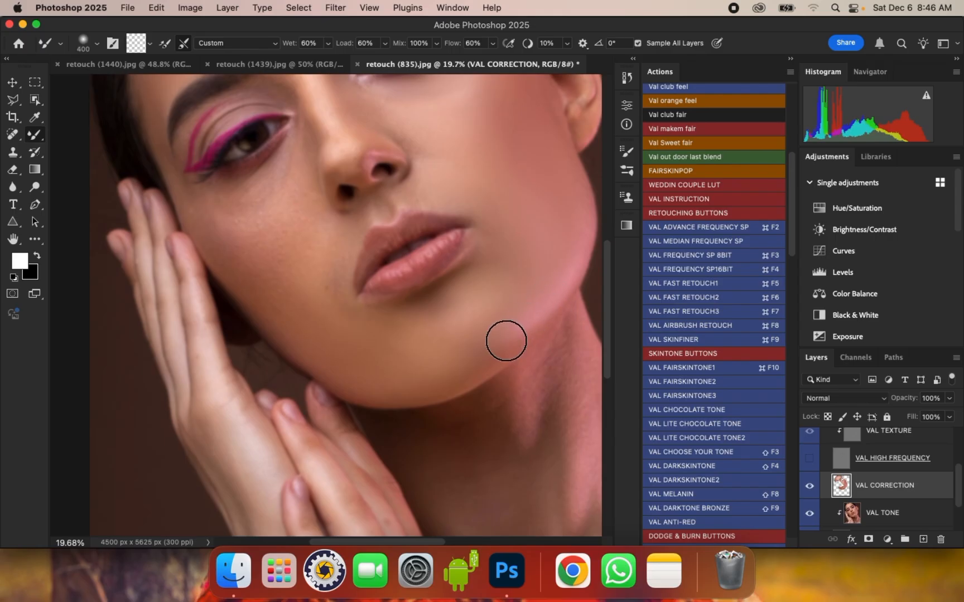
pyautogui.press(']')
pyautogui.press(']')
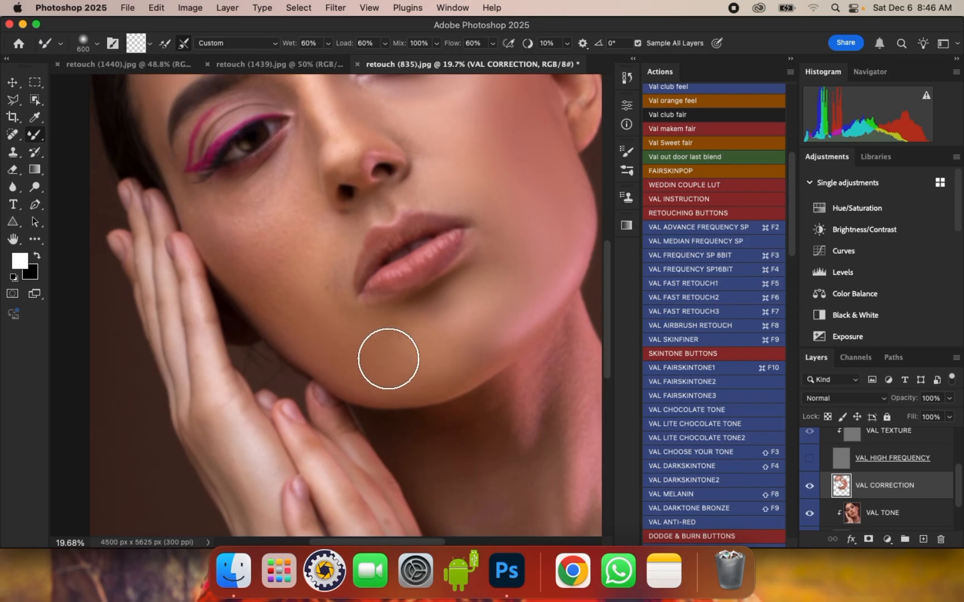
pyautogui.press('[')
pyautogui.press('[')
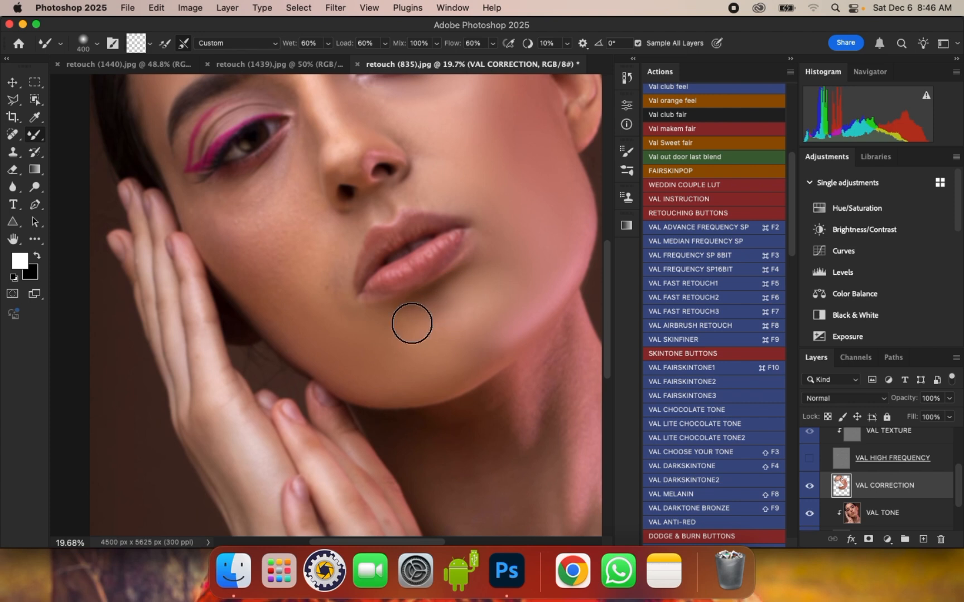
pyautogui.press(']')
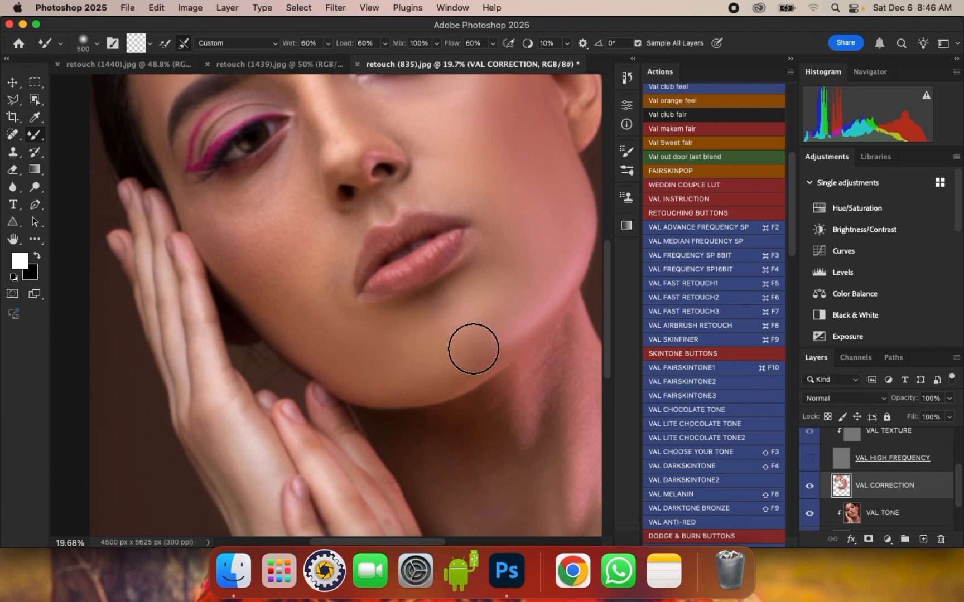
# Step: Smooth the skin beside the left mouth corner with the Mixer Brush at 300 to 500 pixels
pyautogui.scroll(-1, 469, 372)
pyautogui.scroll(1, 311, 275)
pyautogui.press('[')
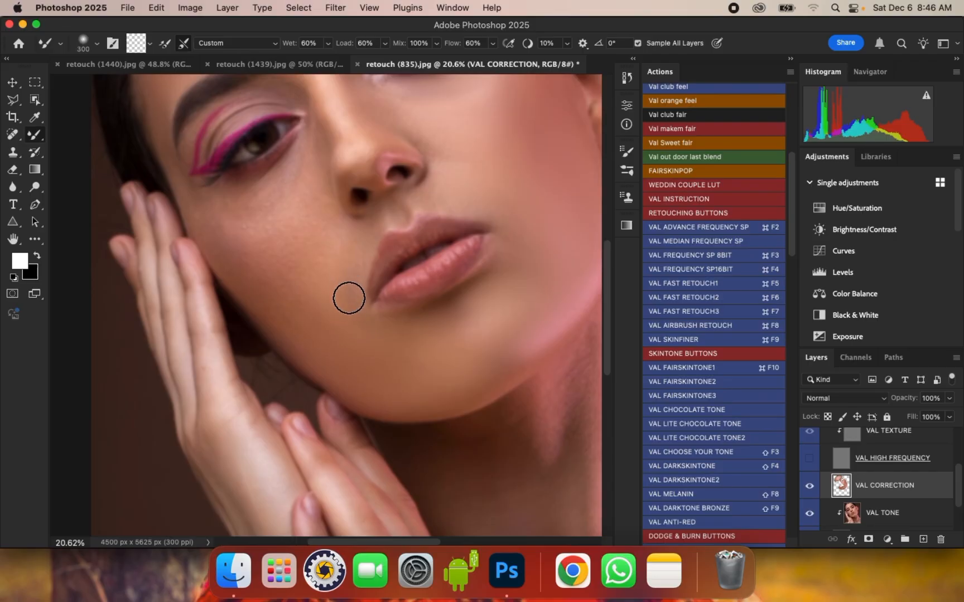
pyautogui.press(']')
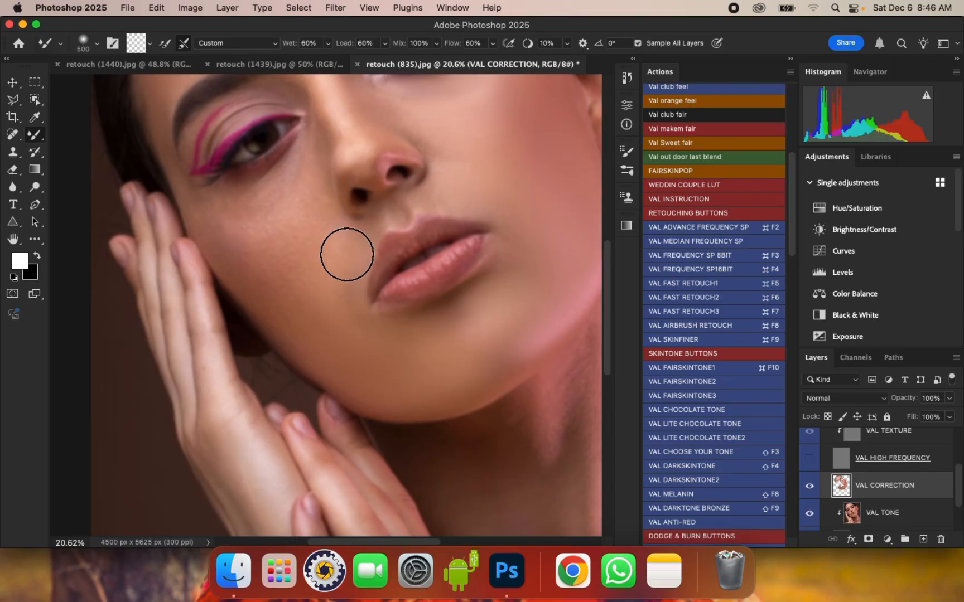
pyautogui.press('[')
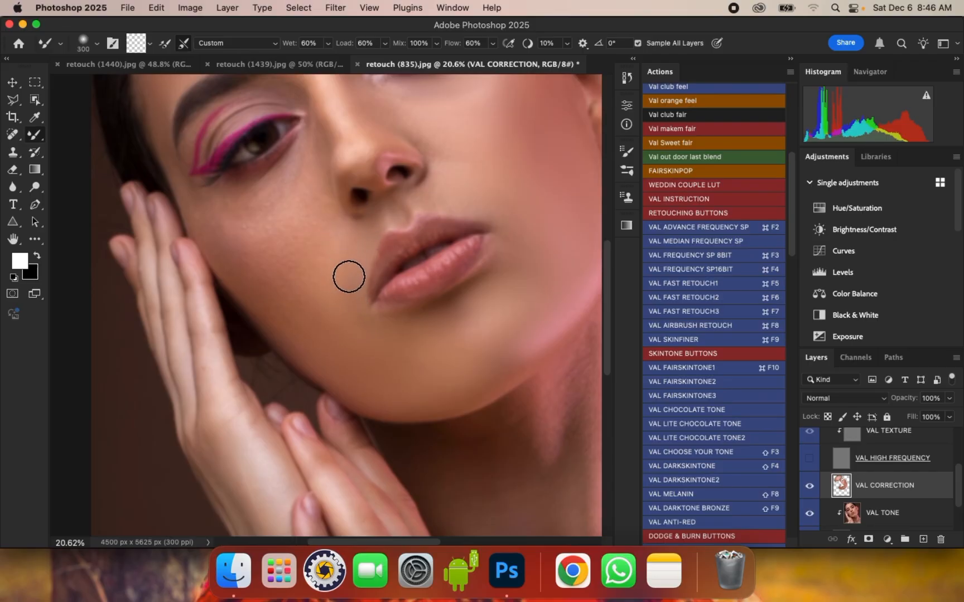
pyautogui.scroll(-2, 346, 309)
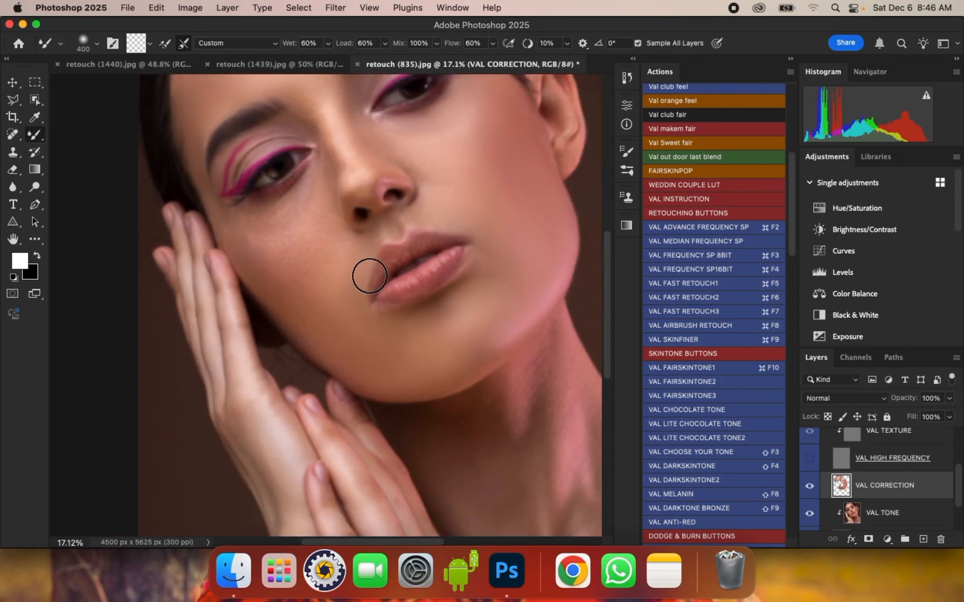
# Step: Even out the left cheek between the hand and the lips with the Mixer Brush at 400 to 500 pixels
pyautogui.scroll(1, 321, 262)
pyautogui.press(']')
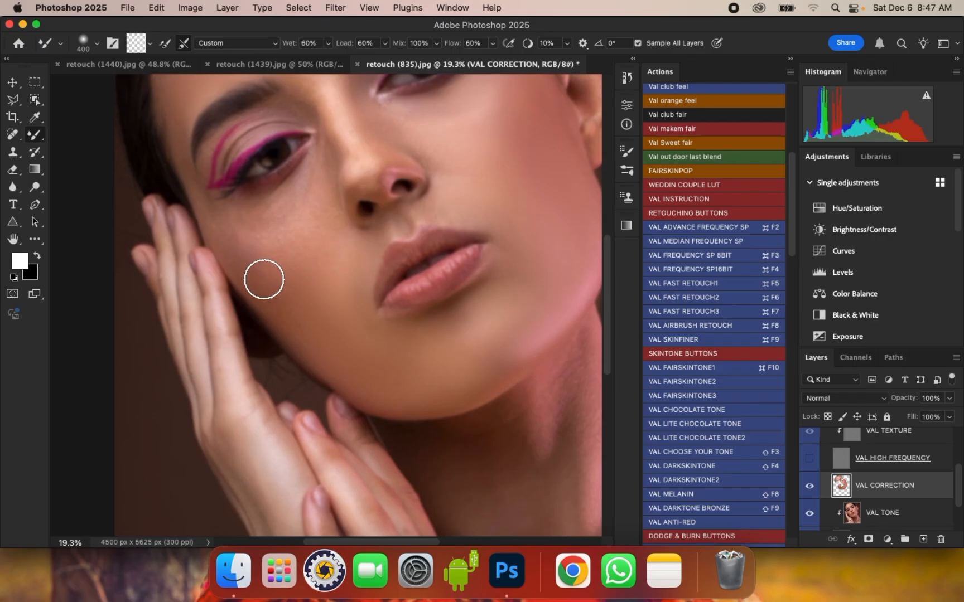
pyautogui.press(']')
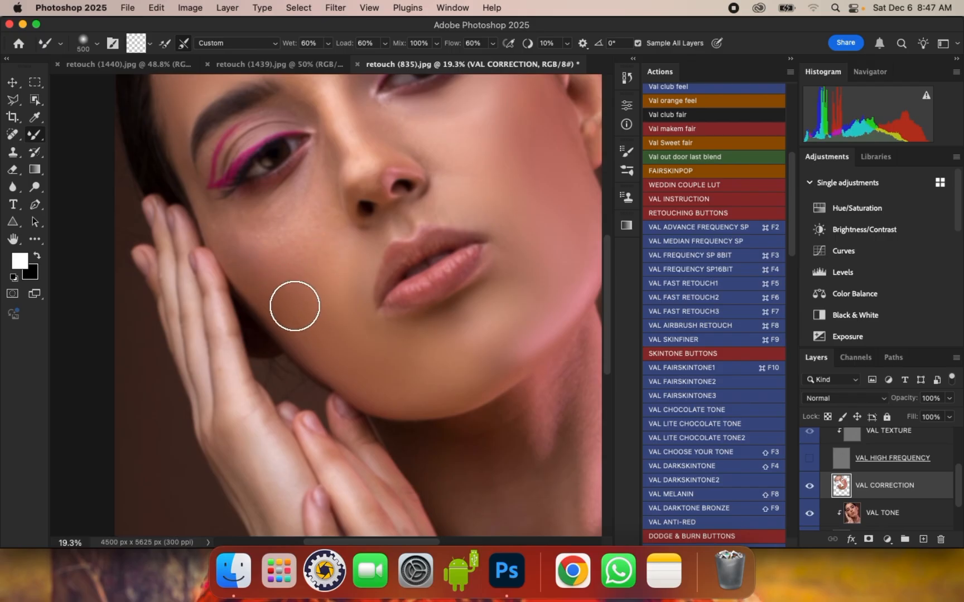
pyautogui.press('[')
pyautogui.press(']')
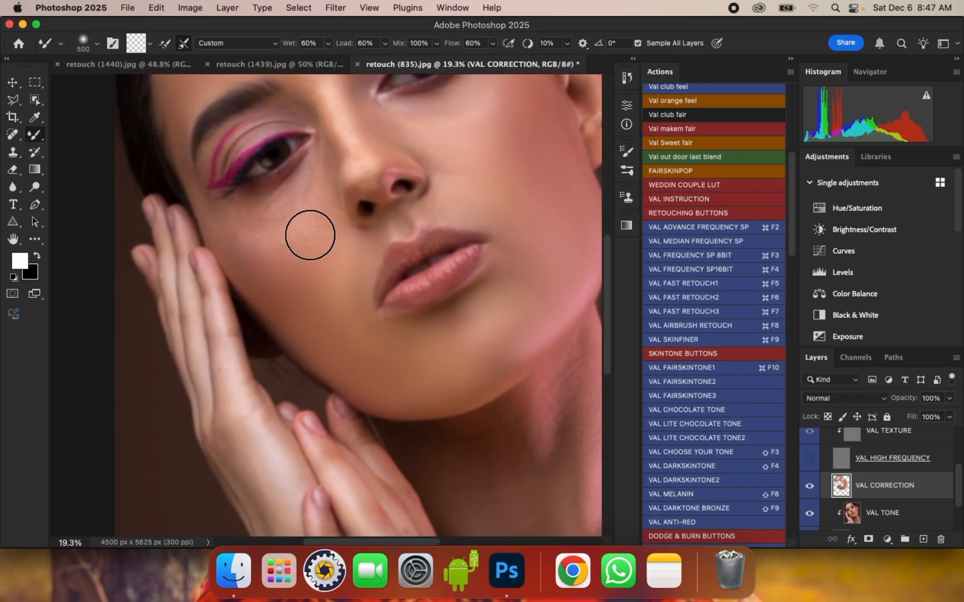
pyautogui.scroll(-1, 328, 242)
pyautogui.press('[')
pyautogui.scroll(2, 328, 241)
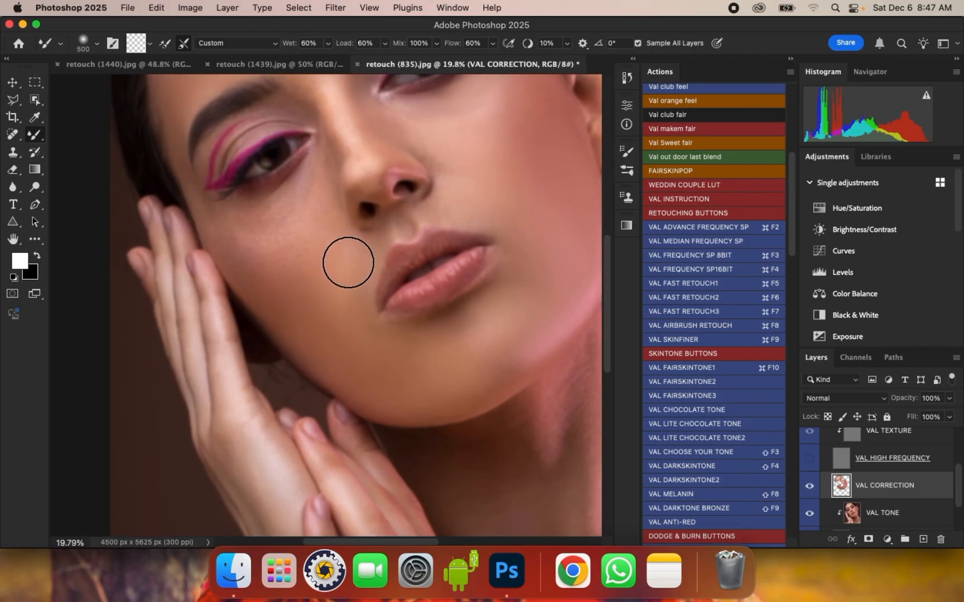
pyautogui.scroll(-1, 346, 279)
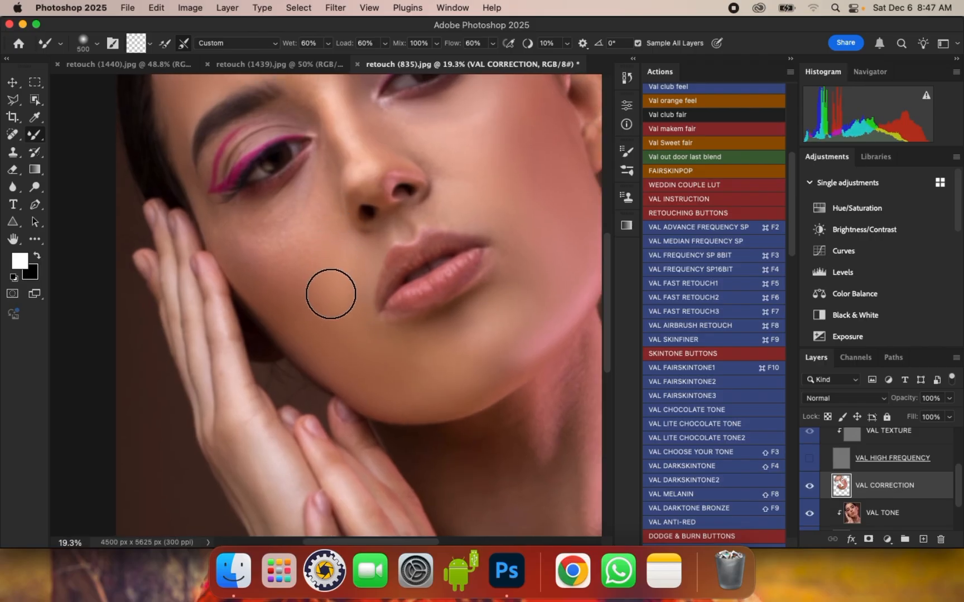
# Step: Smooth the left cheek beside the nostril with the Mixer Brush reduced to 250 pixels, and blend toward the mouth at 500 pixels
pyautogui.press('[')
pyautogui.press('[')
pyautogui.press('[')
pyautogui.scroll(2, 326, 210)
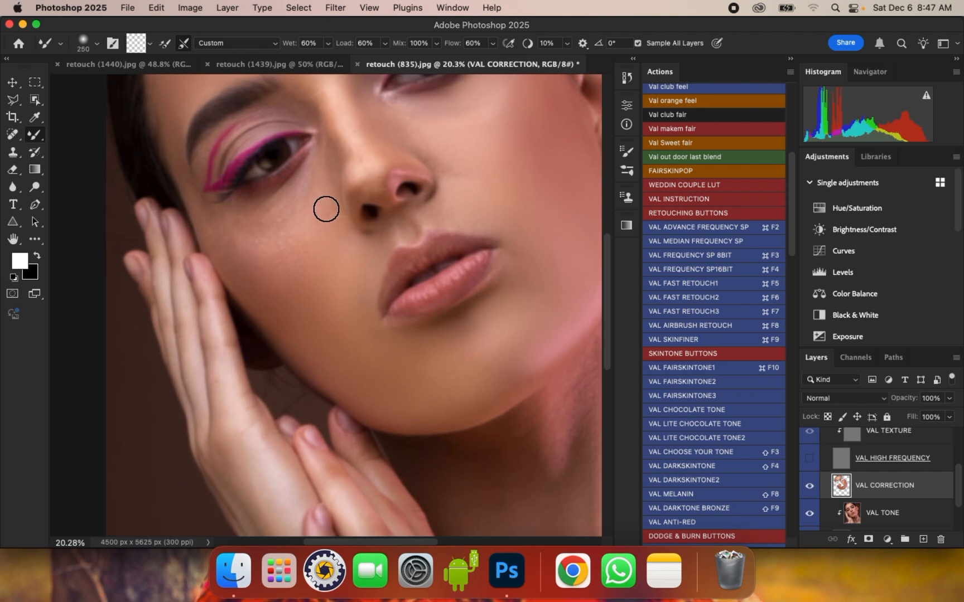
pyautogui.press(']')
pyautogui.press('[')
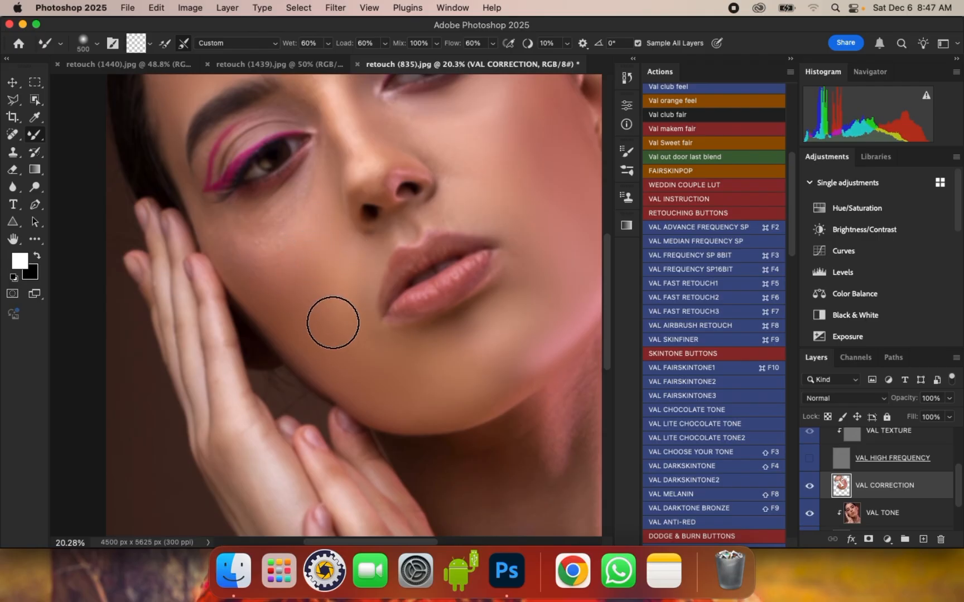
# Step: Blend the outer left cheek alongside the fingers with the Mixer Brush at 400 pixels
pyautogui.press(']')
pyautogui.press('[')
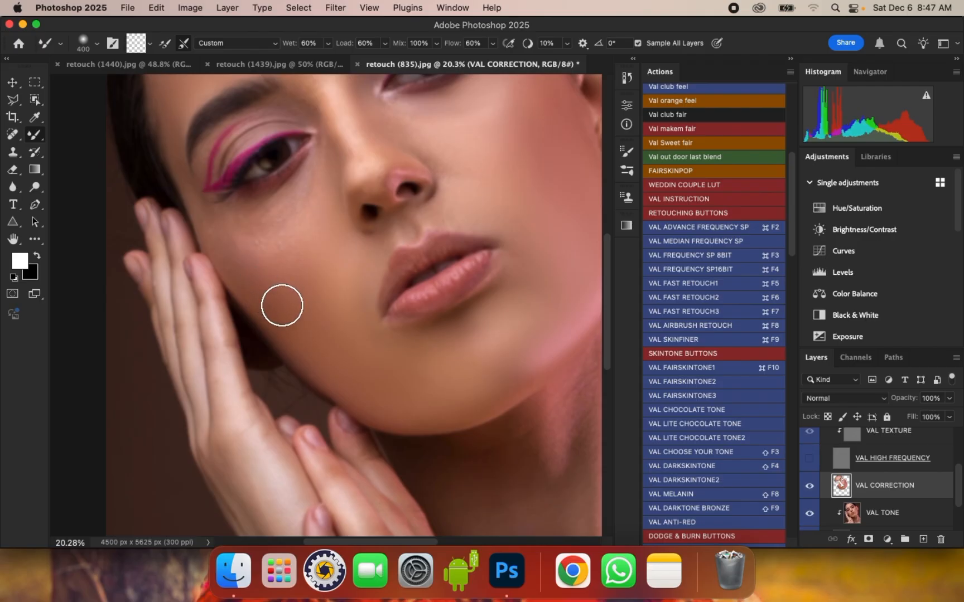
pyautogui.press(']')
pyautogui.press('[')
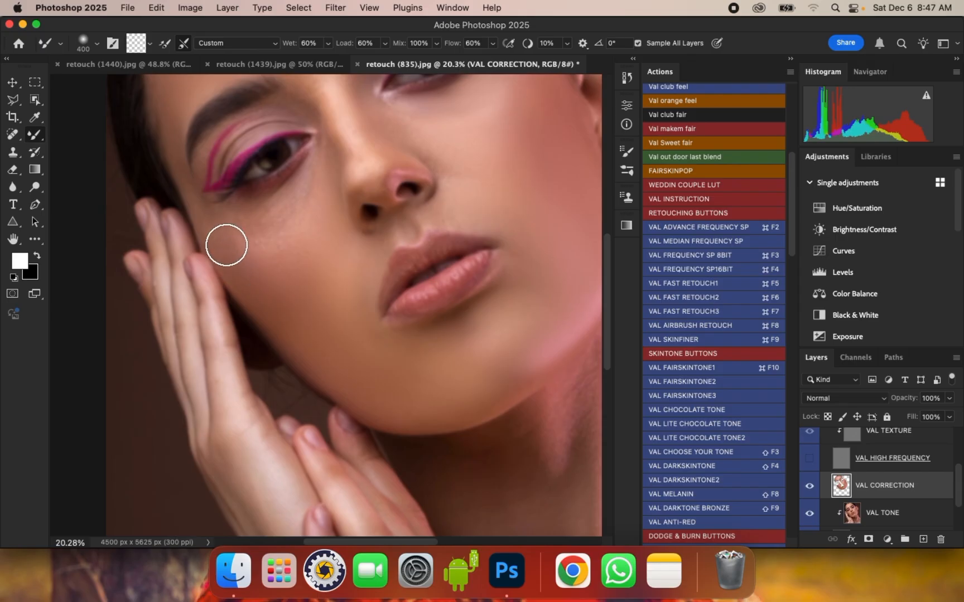
# Step: Blend the left cheek between the fingers and the mouth with the Mixer Brush at 400 pixels, reduced to 300
pyautogui.press(']')
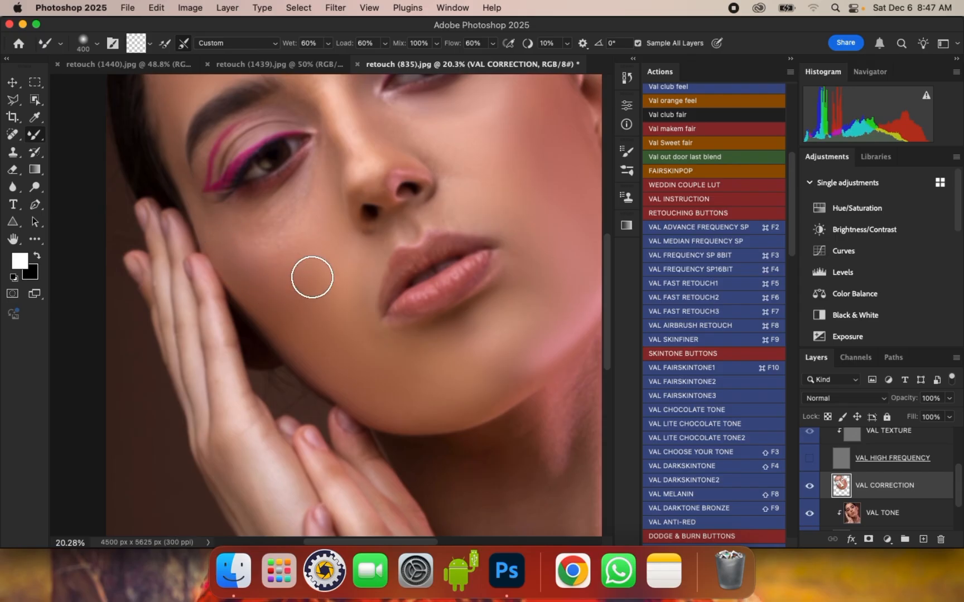
pyautogui.moveTo(257, 249)
pyautogui.mouseDown()
pyautogui.moveTo(295, 268)
pyautogui.moveTo(289, 279)
pyautogui.moveTo(308, 284)
pyautogui.mouseUp()
pyautogui.press('[')
pyautogui.scroll(2, 262, 198)
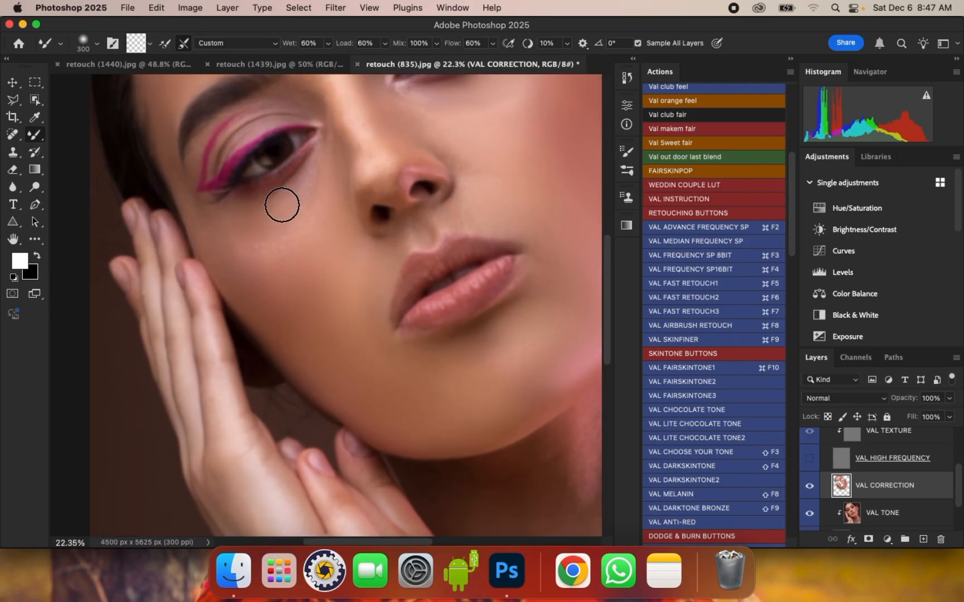
# Step: Smooth the cheekbone area below the left eye with the Mixer Brush at 400 to 600 pixels
pyautogui.press(']')
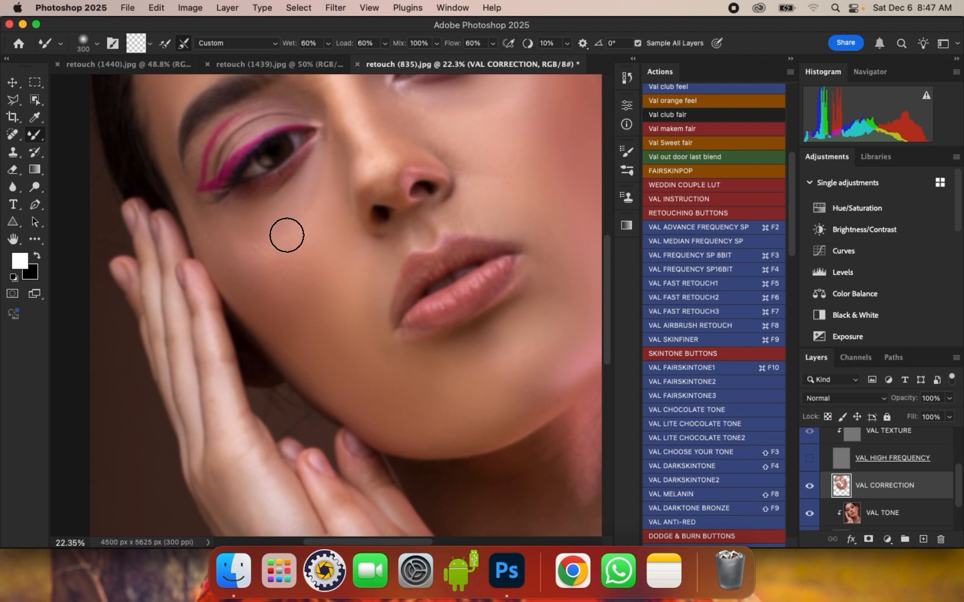
pyautogui.press(']')
pyautogui.press(']')
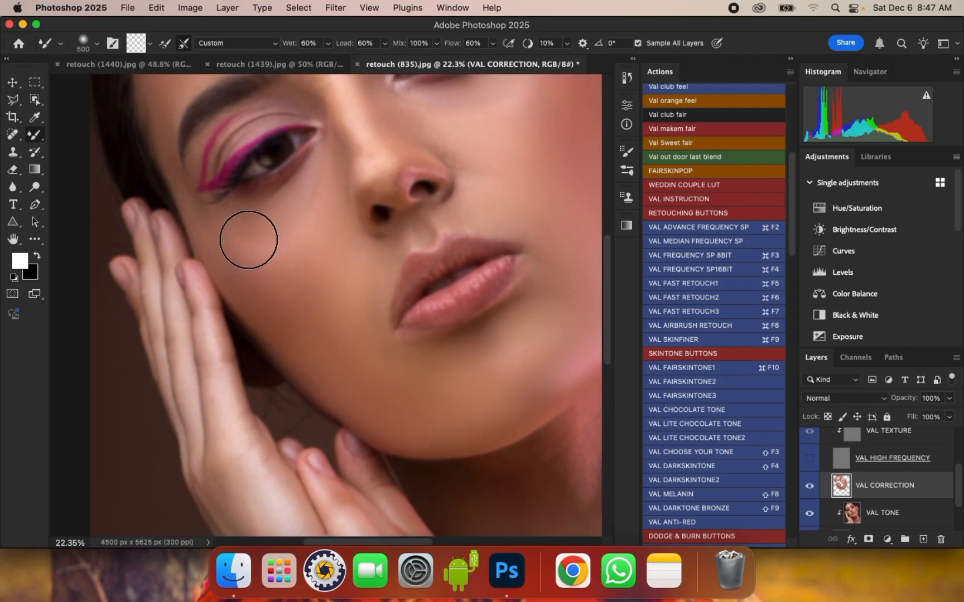
pyautogui.press(']')
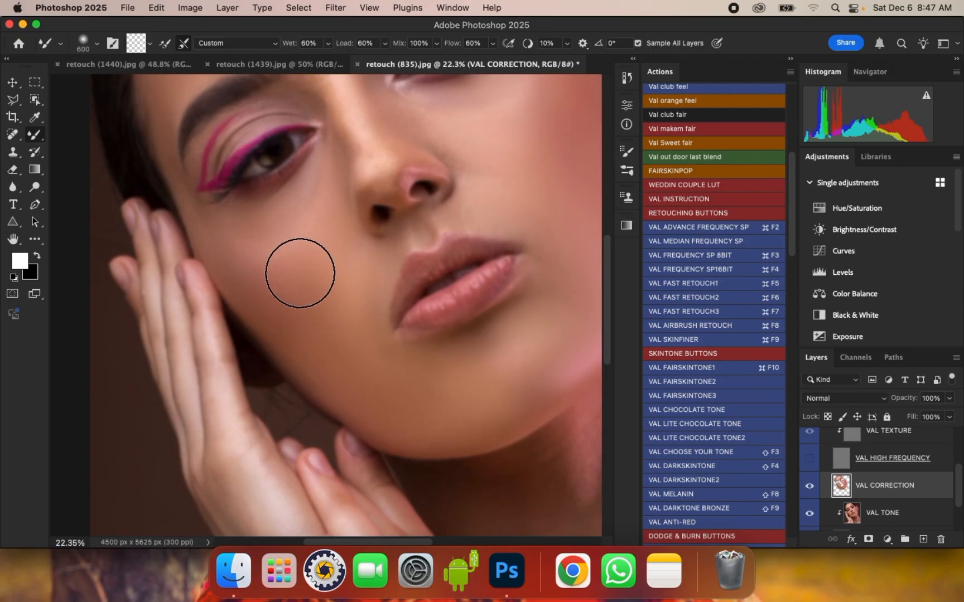
pyautogui.scroll(-1, 311, 229)
pyautogui.press('[')
pyautogui.press('[')
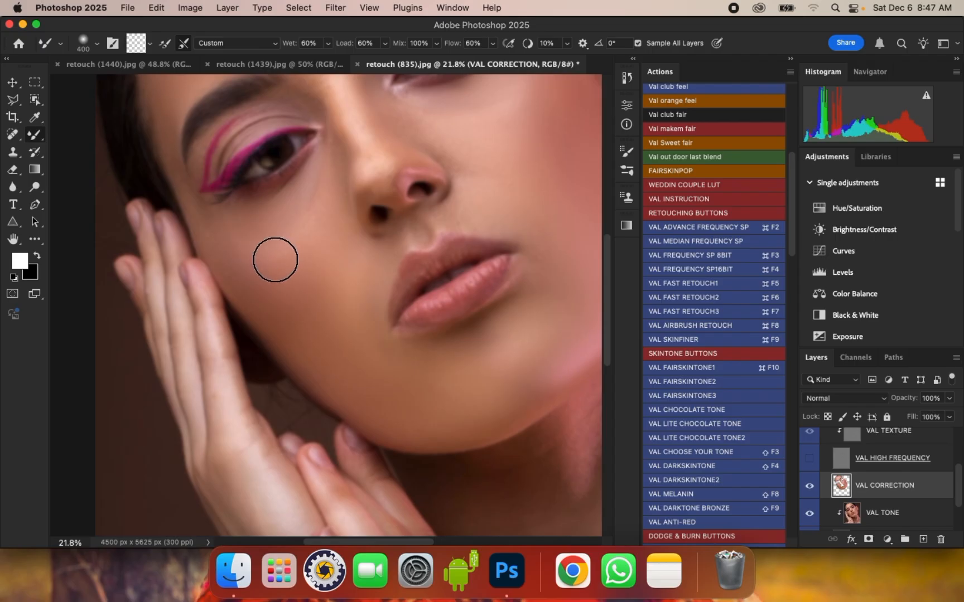
# Step: Even out the cheek beside the right nostril with the Mixer Brush at 200 to 300 pixels
pyautogui.press('[')
pyautogui.scroll(-3, 434, 215)
pyautogui.scroll(4, 406, 228)
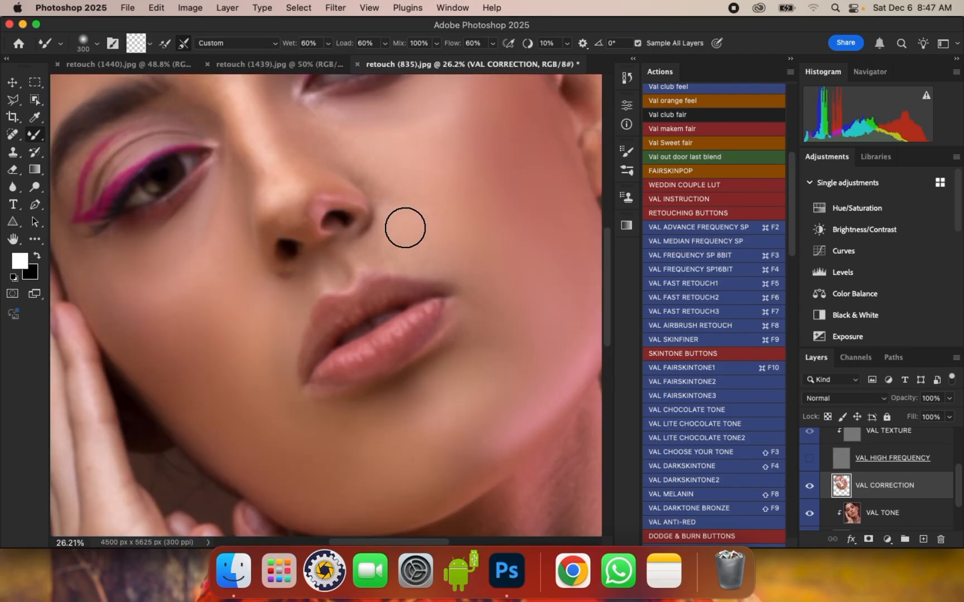
pyautogui.press('[')
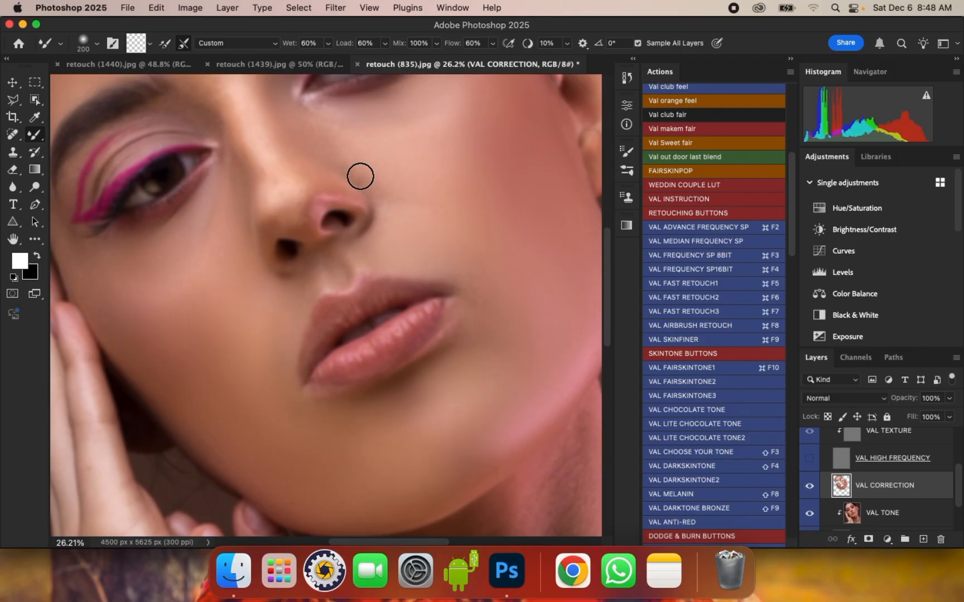
pyautogui.press(']')
pyautogui.press(']')
pyautogui.press(']')
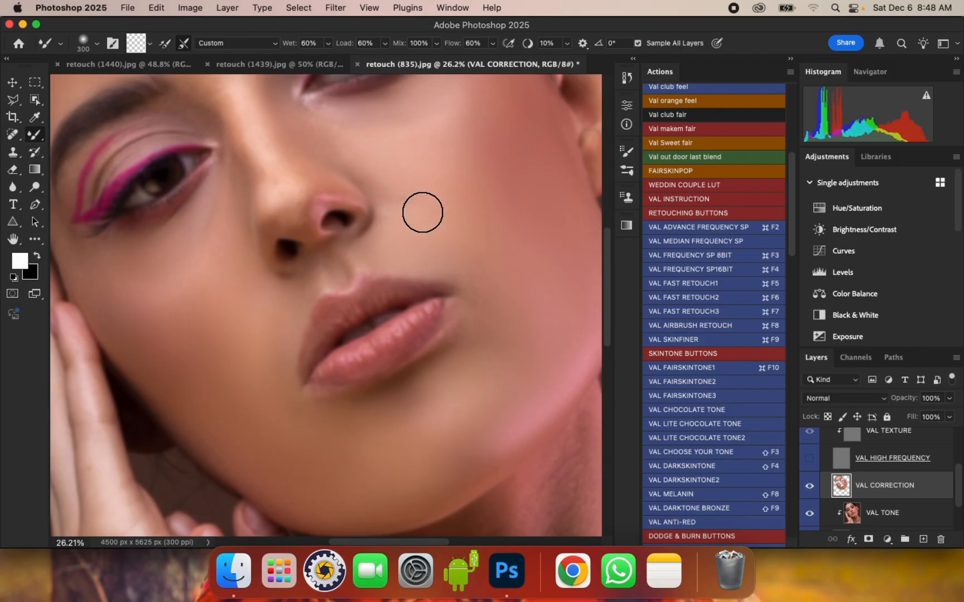
pyautogui.press('[')
pyautogui.press('[')
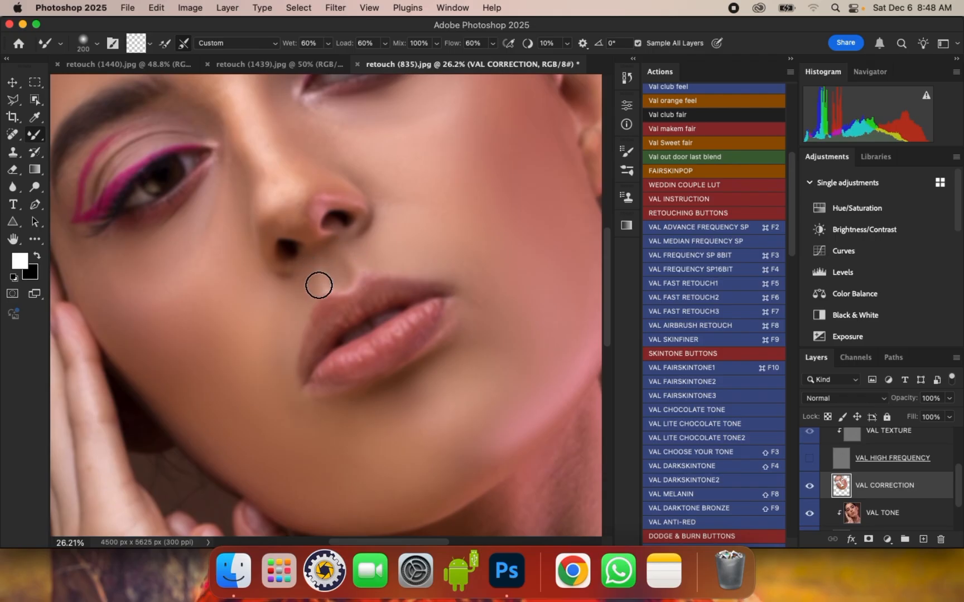
# Step: Blend the skin between the left nostril and the upper lip with the Mixer Brush at 300 to 400 pixels
pyautogui.press(']')
pyautogui.press(']')
pyautogui.press(']')
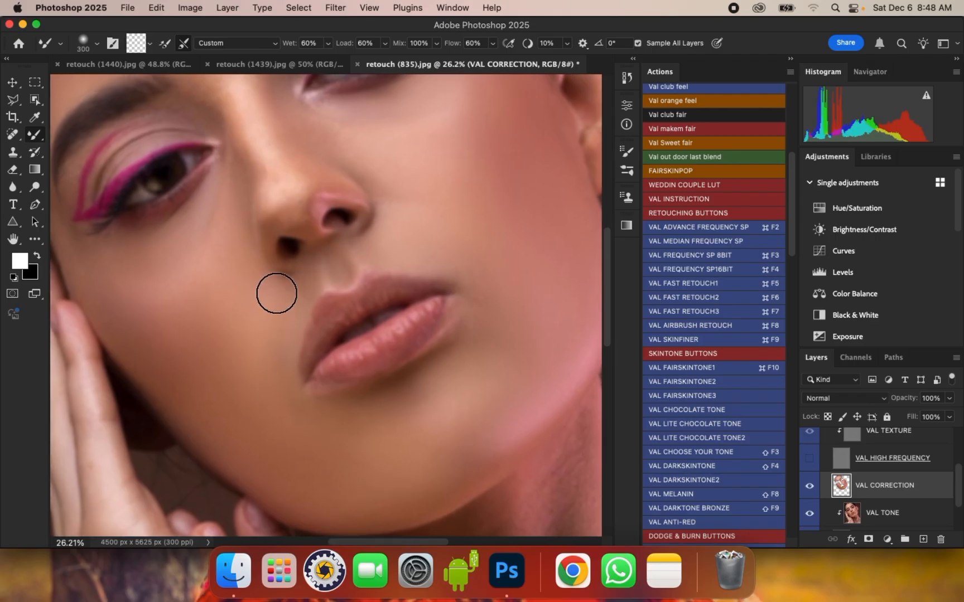
pyautogui.scroll(-3, 277, 315)
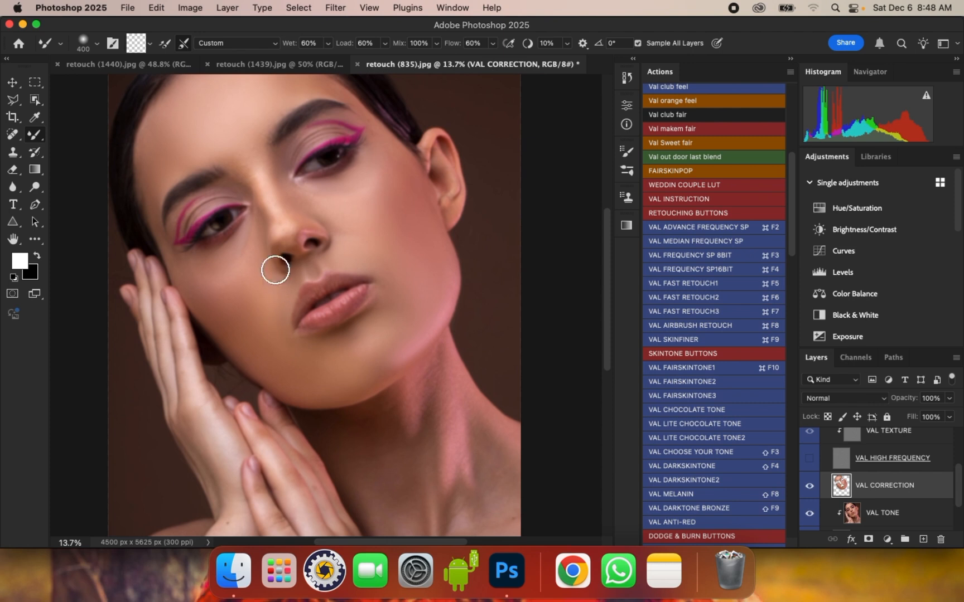
# Step: Smooth the skin below the lips and along the left jawline with the Mixer Brush at 300 to 500 pixels
pyautogui.scroll(2, 275, 270)
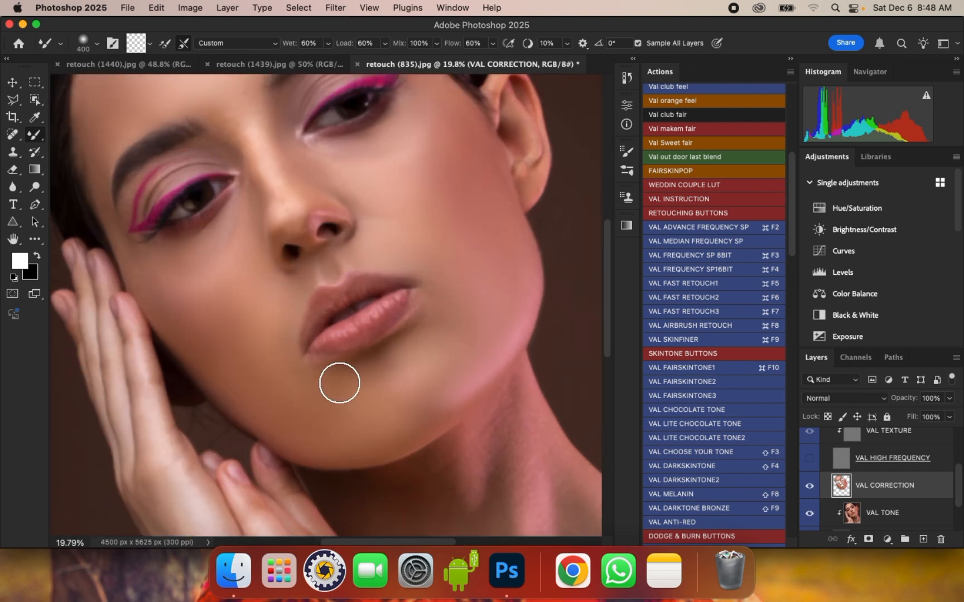
pyautogui.press(']')
pyautogui.press(']')
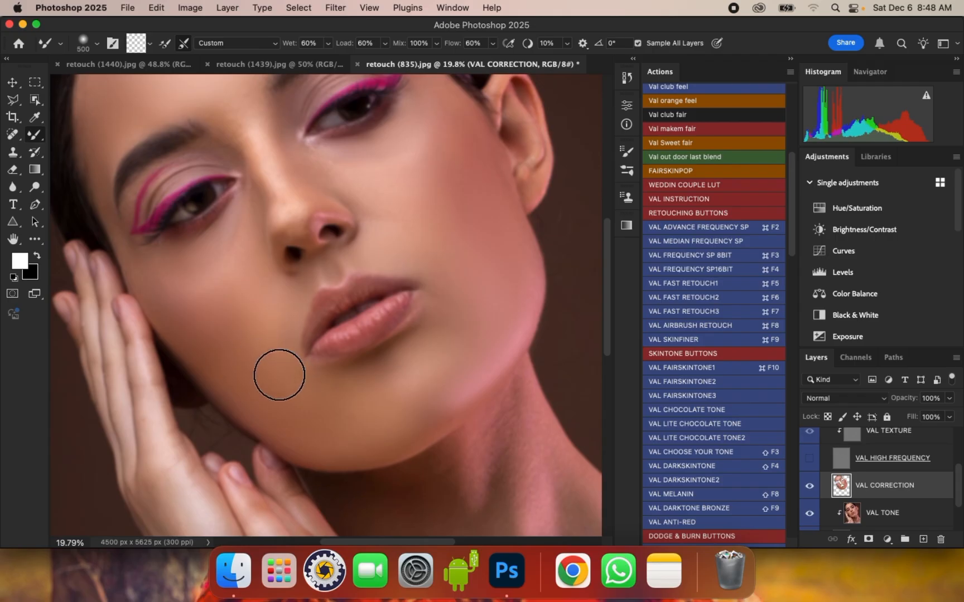
pyautogui.press('[')
pyautogui.press('[')
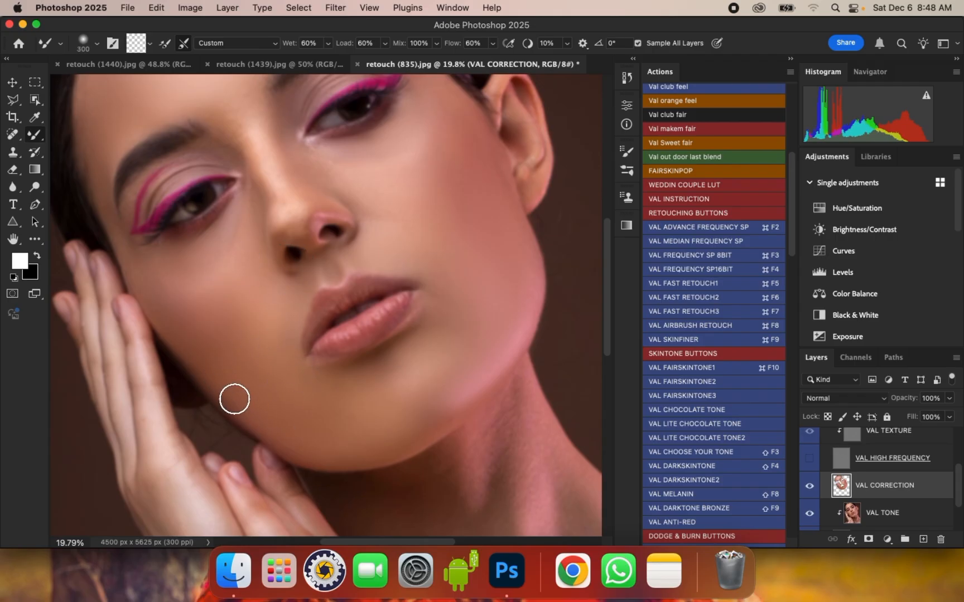
pyautogui.press('[')
# Step: Smooth the side and bridge of the nose with the Mixer Brush at 200 to 250 pixels
pyautogui.scroll(2, 226, 211)
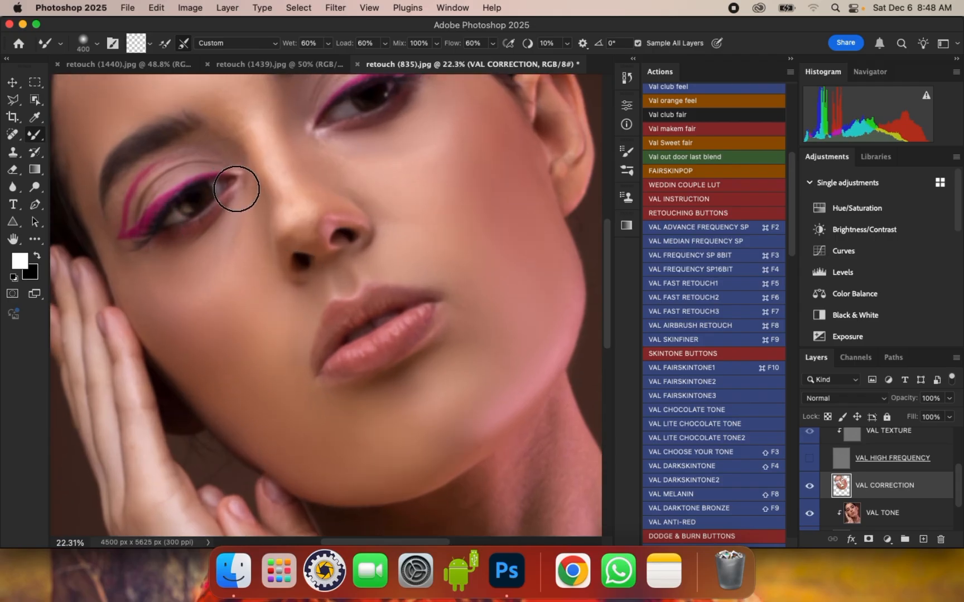
pyautogui.scroll(2, 242, 218)
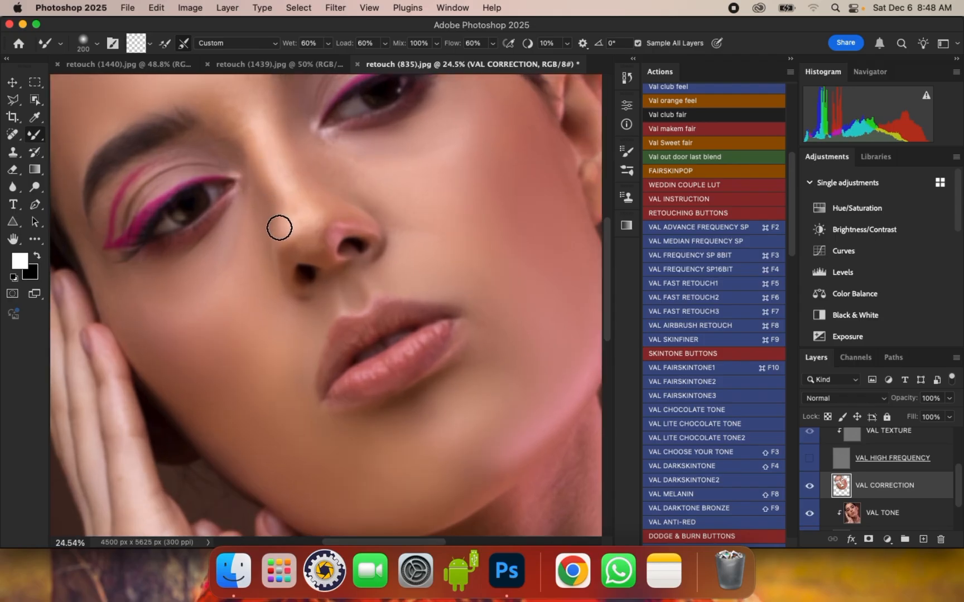
pyautogui.scroll(-2, 284, 284)
pyautogui.scroll(8, 304, 181)
pyautogui.press(']')
pyautogui.scroll(-2, 314, 228)
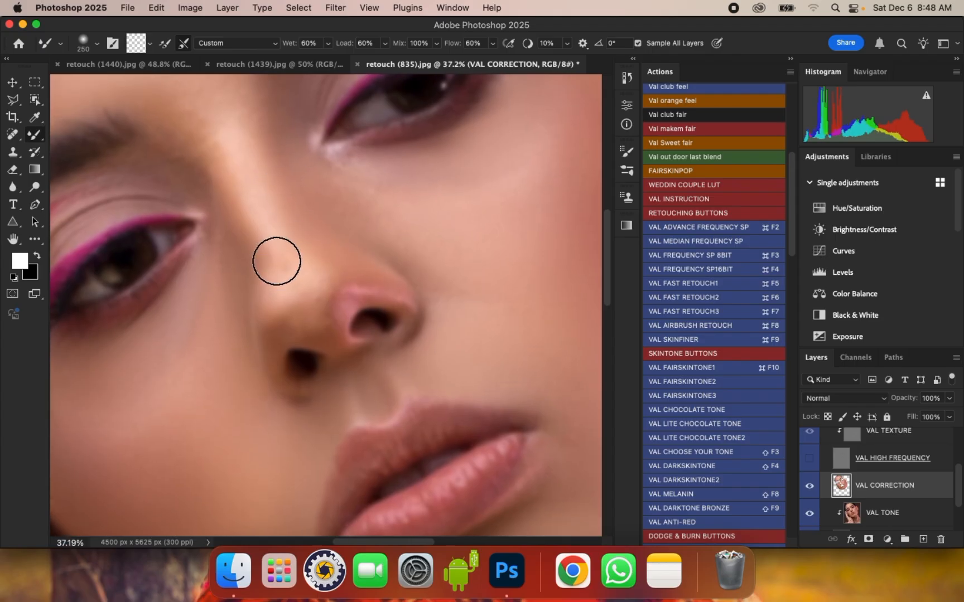
# Step: Refine the highlight on the nose tip and the skin above the left nostril with the Mixer Brush at 175 to 250 pixels
pyautogui.press('[')
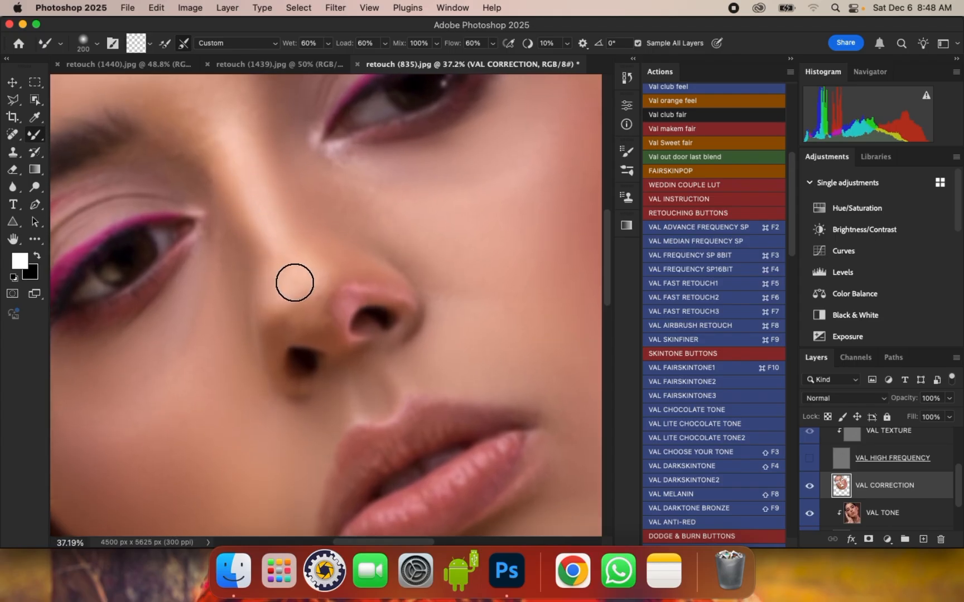
pyautogui.press('[')
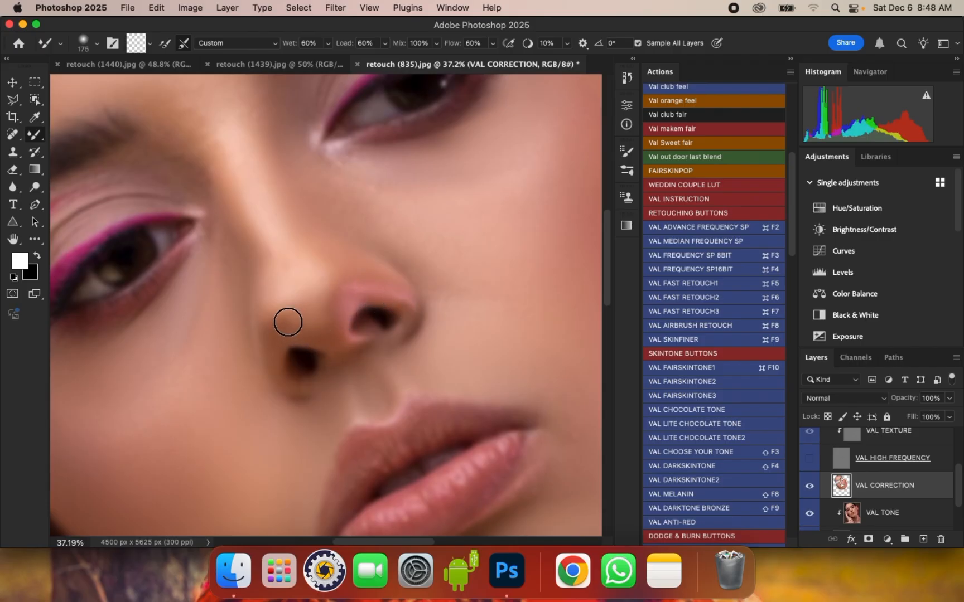
pyautogui.press(']')
pyautogui.press(']')
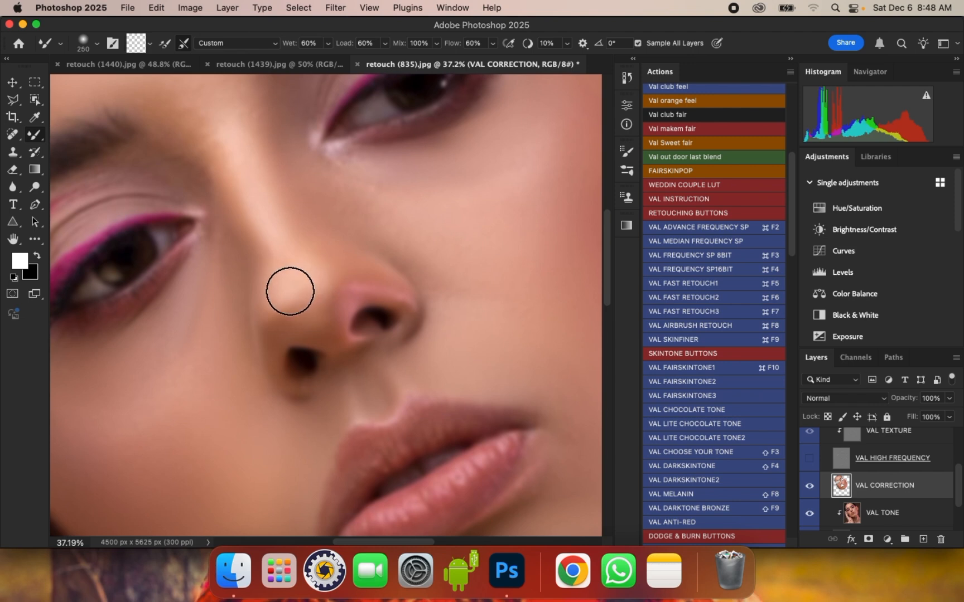
pyautogui.press('[')
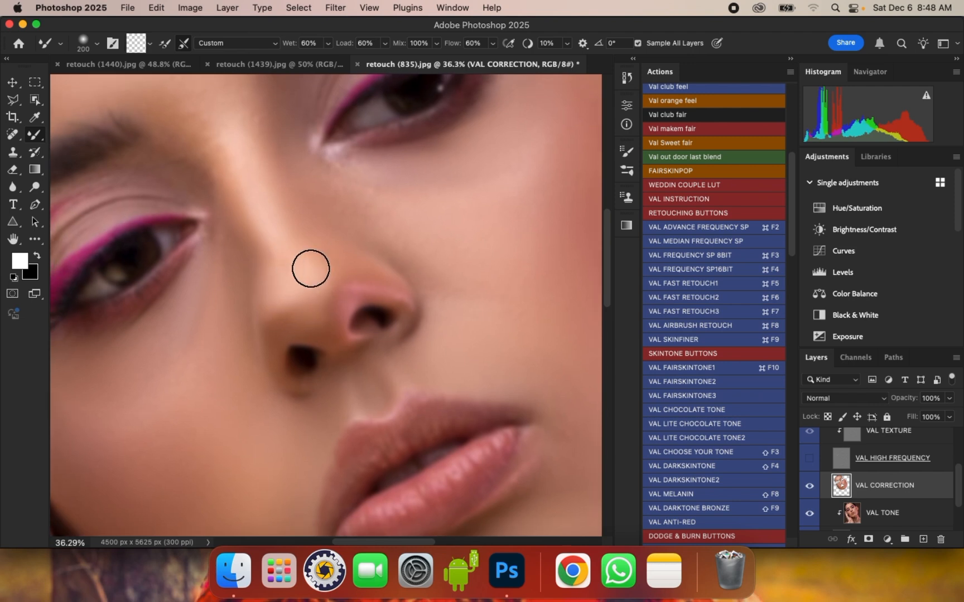
# Step: Blend the inner corner and upper eyelid of the left eye with the Mixer Brush at 200 pixels
pyautogui.scroll(-2, 267, 259)
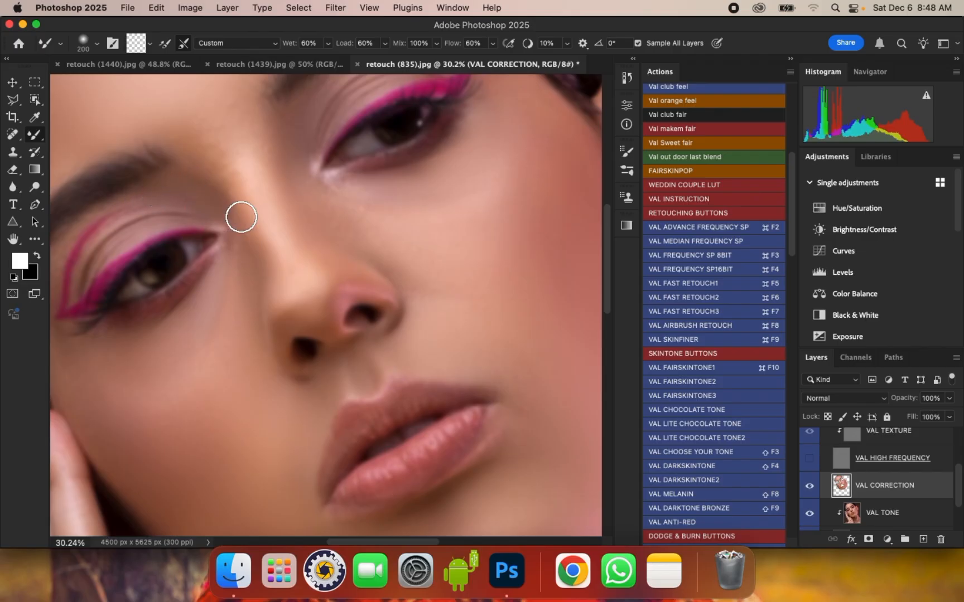
pyautogui.scroll(-2, 190, 240)
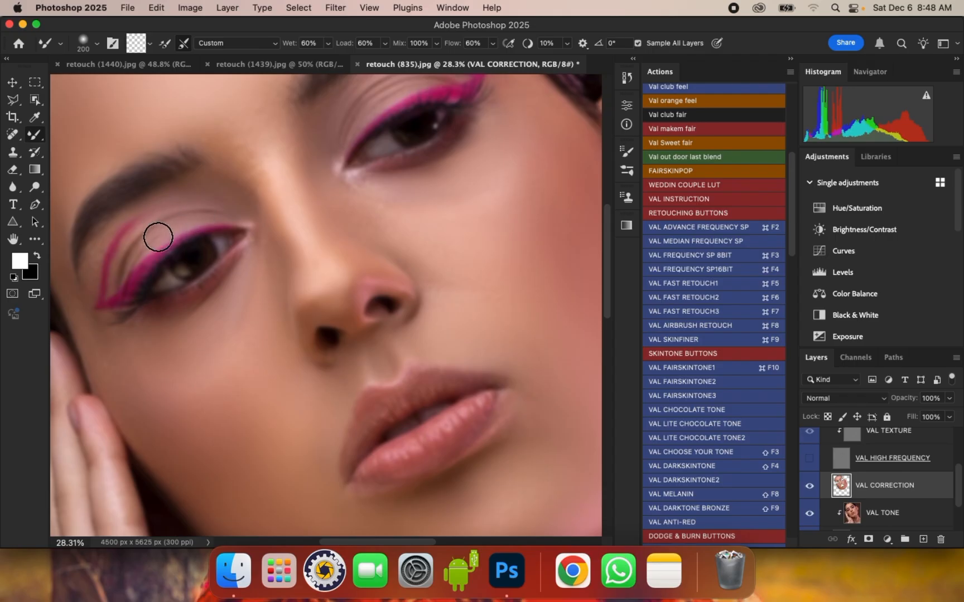
pyautogui.moveTo(128, 250)
pyautogui.mouseDown()
pyautogui.moveTo(147, 238)
pyautogui.moveTo(134, 252)
pyautogui.mouseUp()
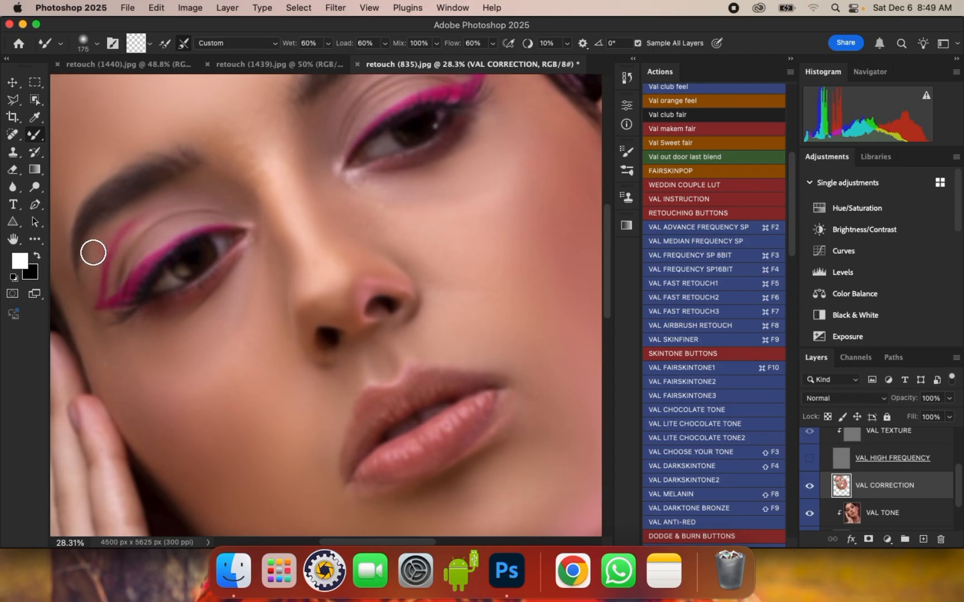
# Step: Smooth the outer corner and the lower lid area of the left eye with the Mixer Brush at 200 to 250 pixels
pyautogui.press(']')
pyautogui.scroll(-5, 235, 248)
pyautogui.scroll(2, 184, 271)
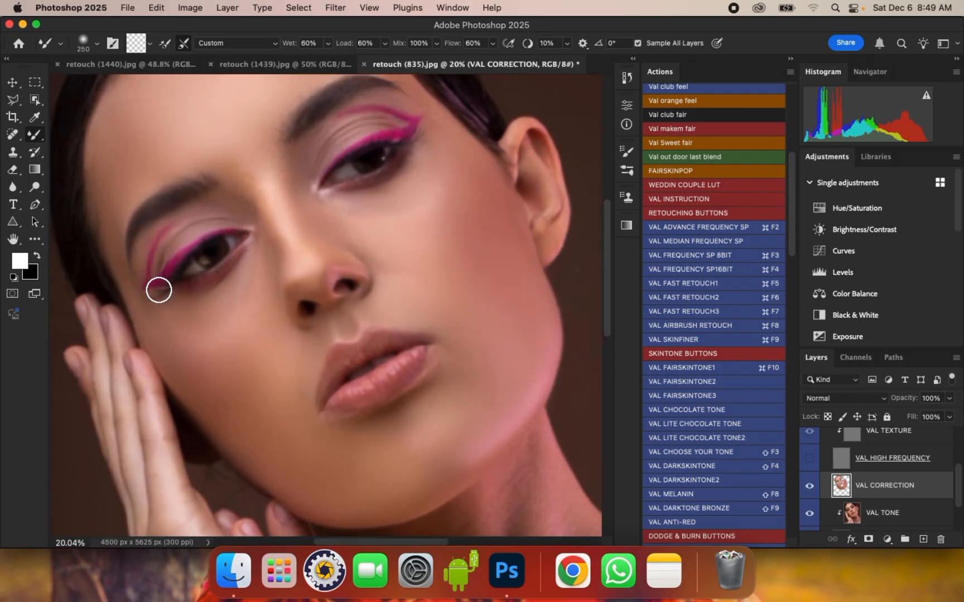
pyautogui.scroll(2, 158, 290)
pyautogui.press('[')
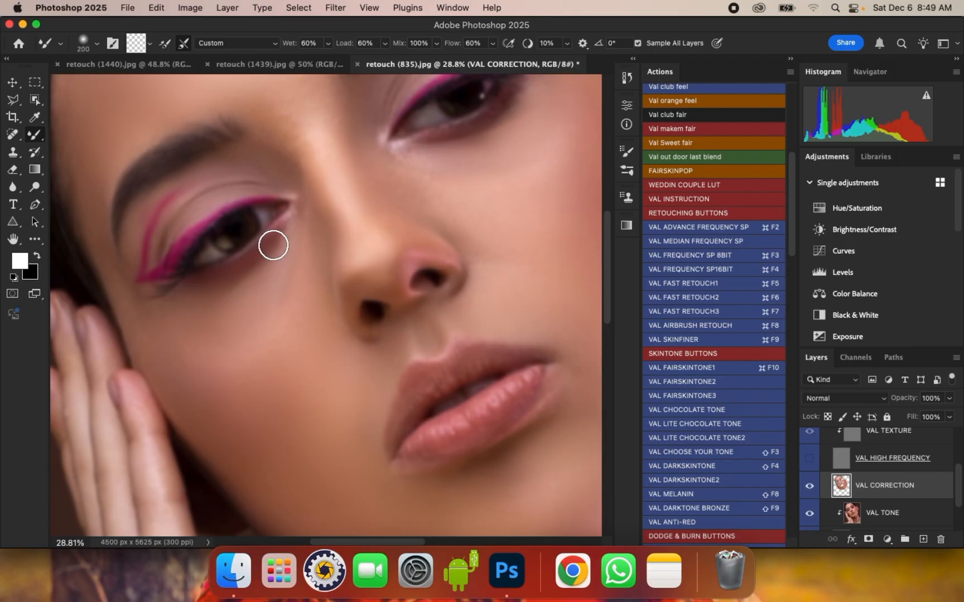
# Step: Even out the temple beside the left eyebrow and the skin between the brows with the Mixer Brush at 250 to 300 pixels
pyautogui.press(']')
pyautogui.scroll(-4, 236, 268)
pyautogui.scroll(3, 181, 268)
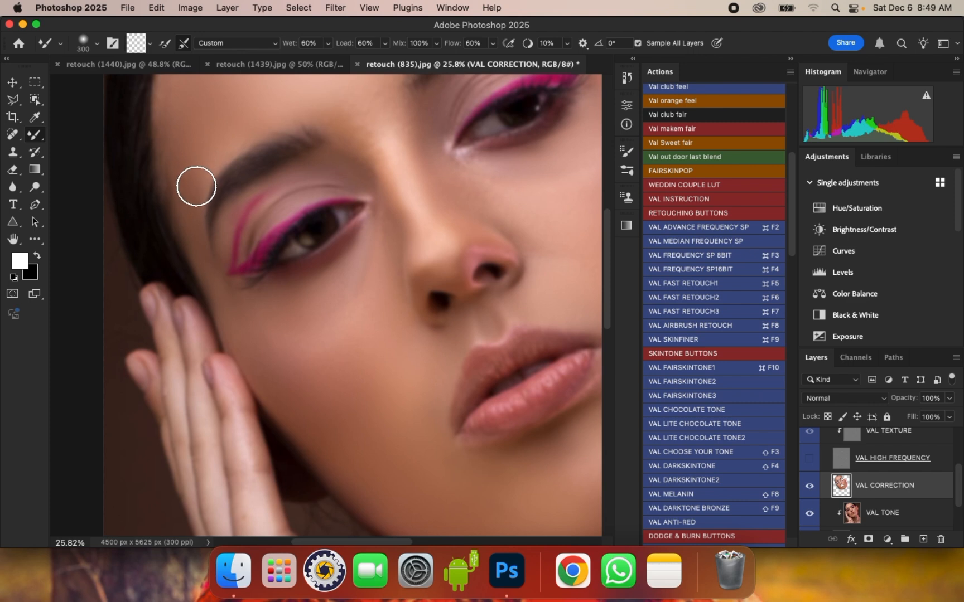
pyautogui.press(']')
pyautogui.scroll(-3, 315, 142)
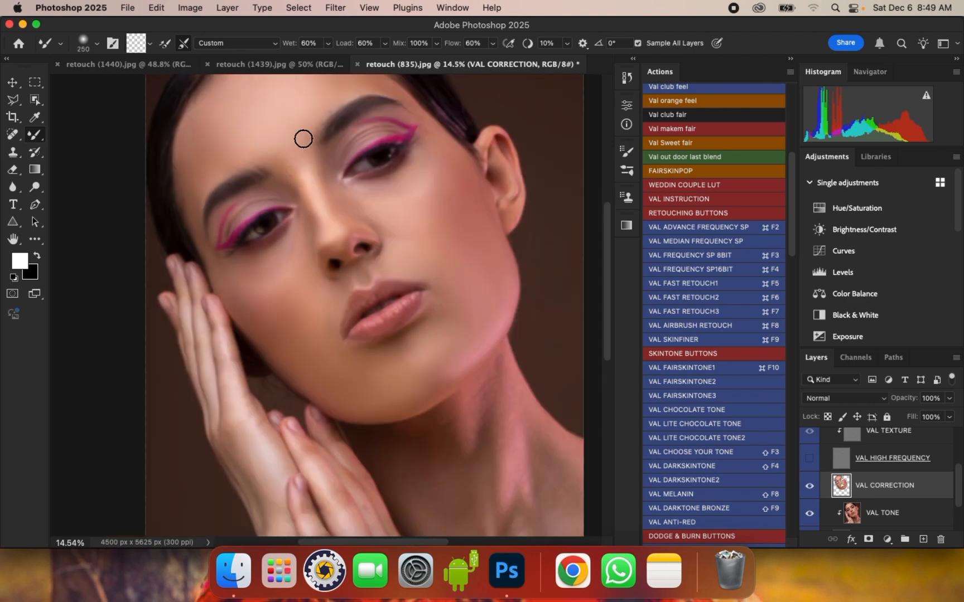
# Step: Smooth the skin under the right eye and the cheek beside the nose with the Mixer Brush at 175 to 300 pixels
pyautogui.scroll(2, 297, 131)
pyautogui.scroll(1, 294, 139)
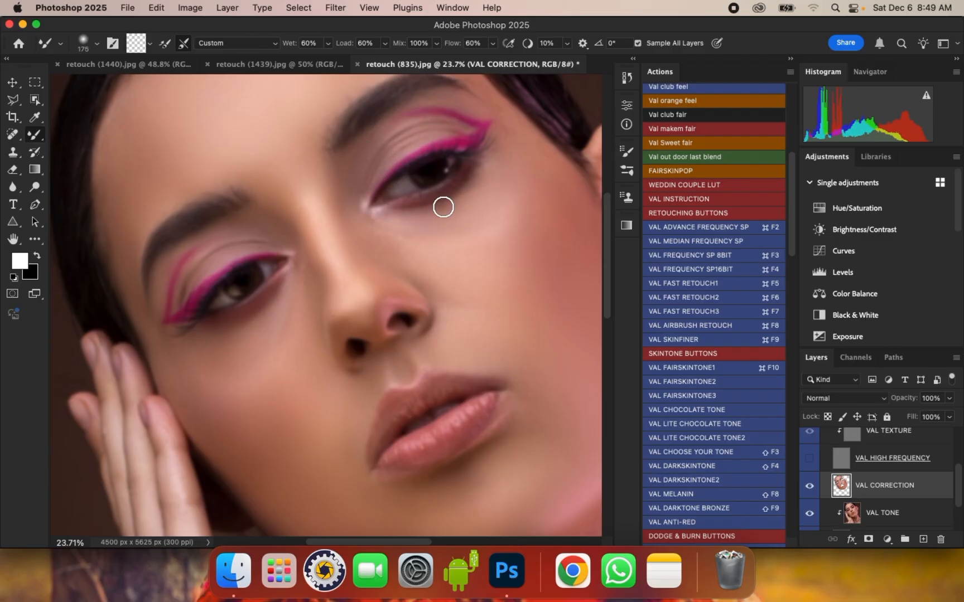
pyautogui.scroll(-1, 386, 204)
pyautogui.press(']')
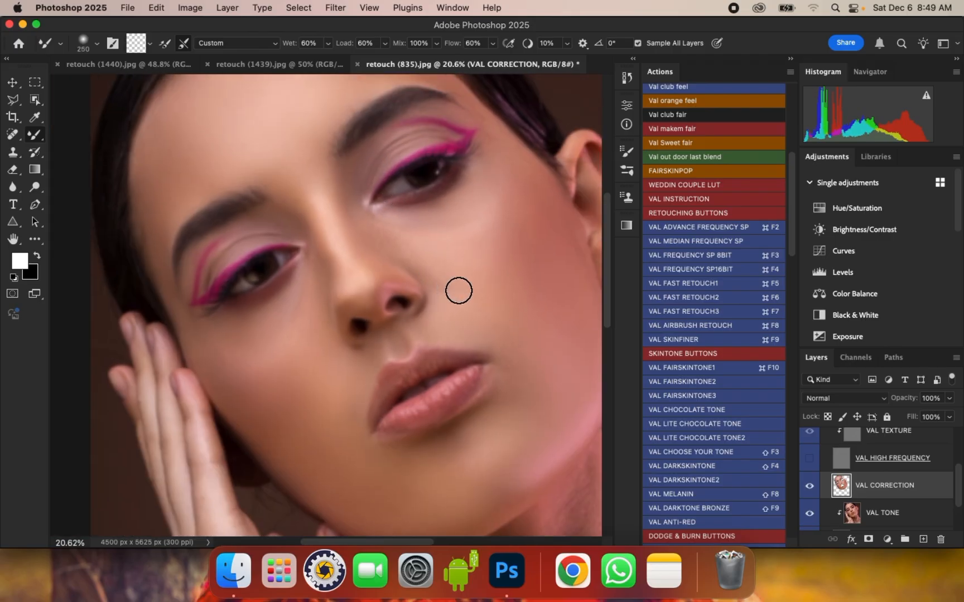
pyautogui.scroll(-2, 438, 278)
pyautogui.press(']')
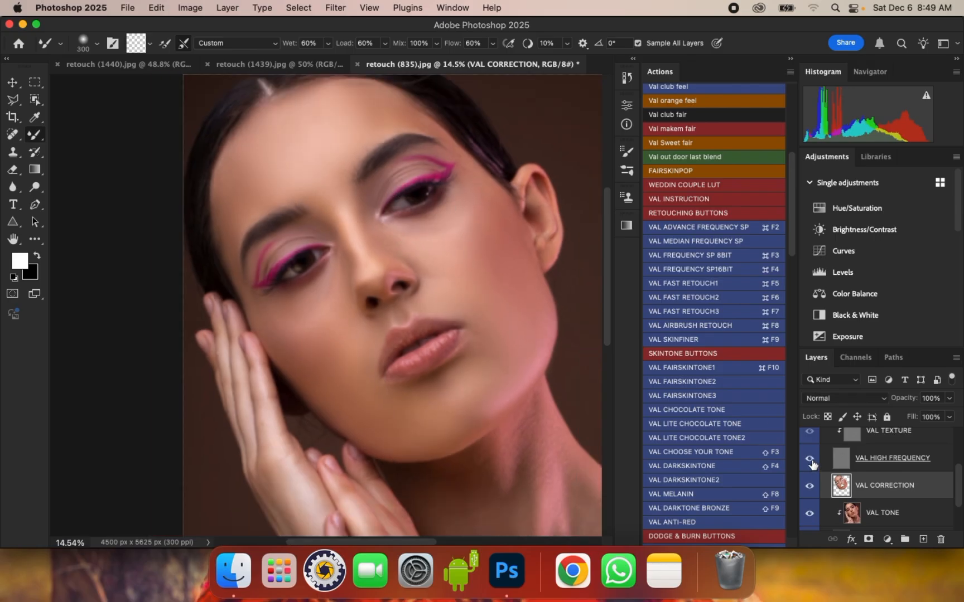
# Step: Compare the portrait before and after retouching by hiding and showing the VAL ADVACE FREQUENCY SP group
pyautogui.scroll(2, 828, 460)
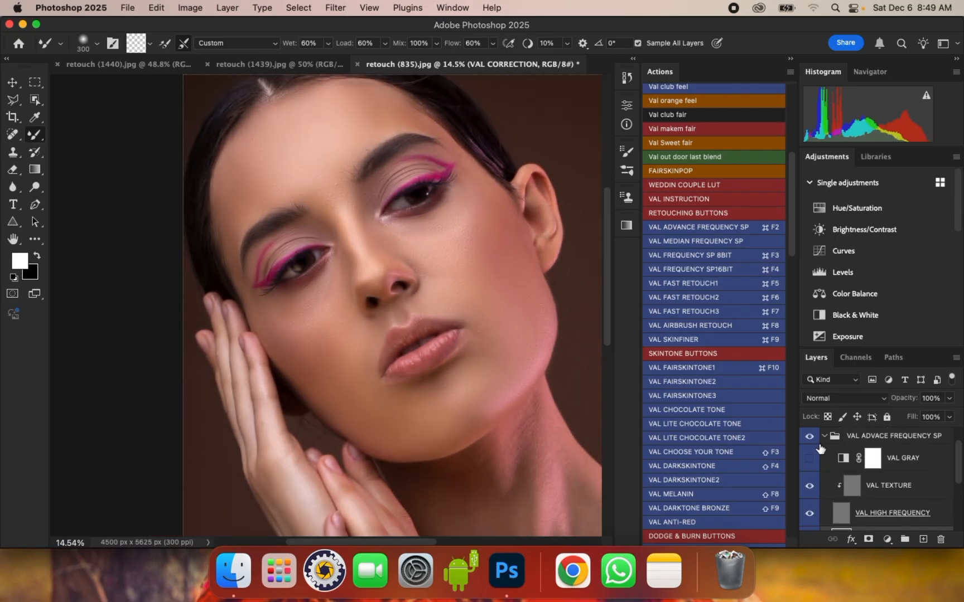
pyautogui.click(810, 437)
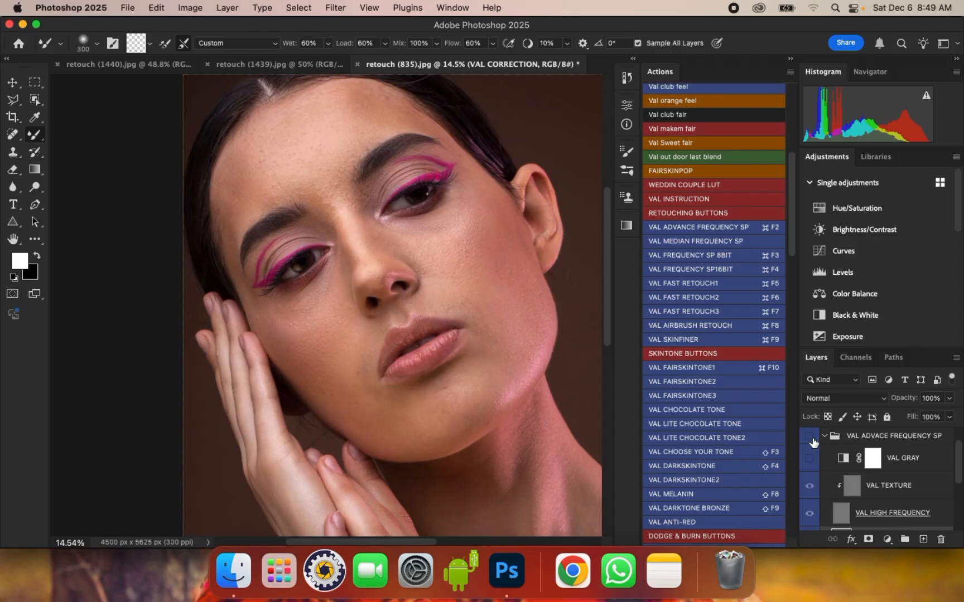
pyautogui.click(809, 437)
pyautogui.scroll(4, 340, 172)
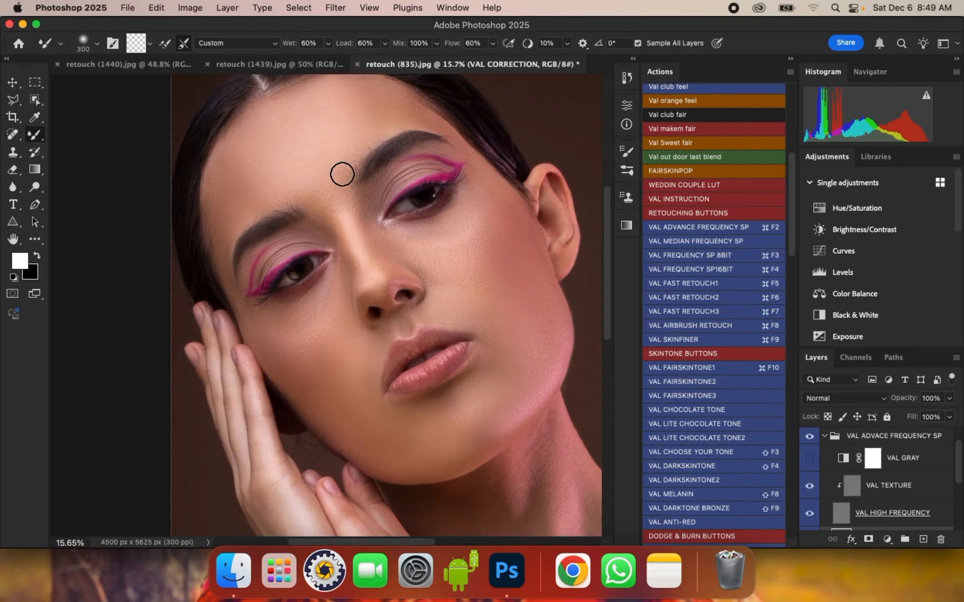
pyautogui.scroll(1, 363, 166)
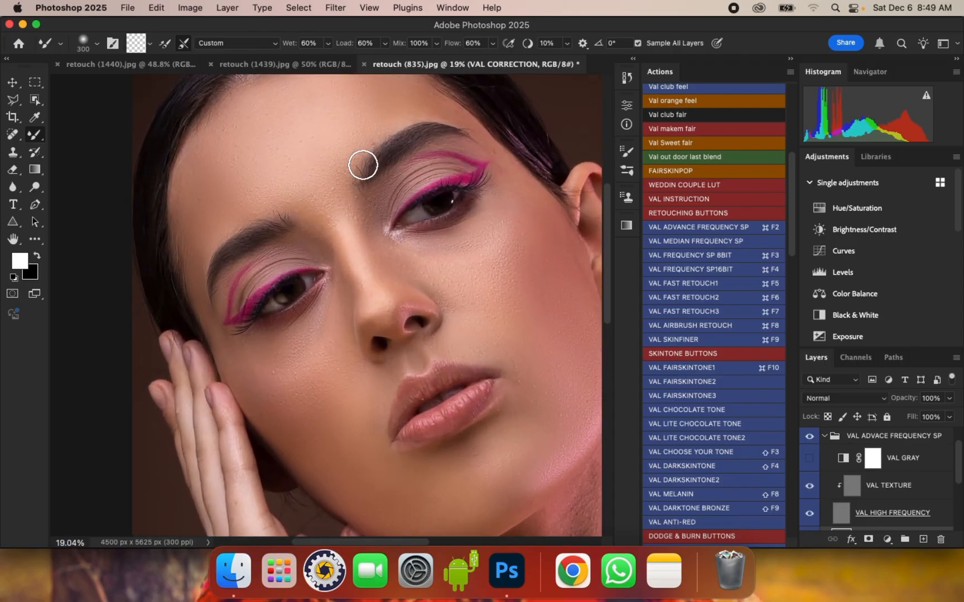
pyautogui.click(809, 438)
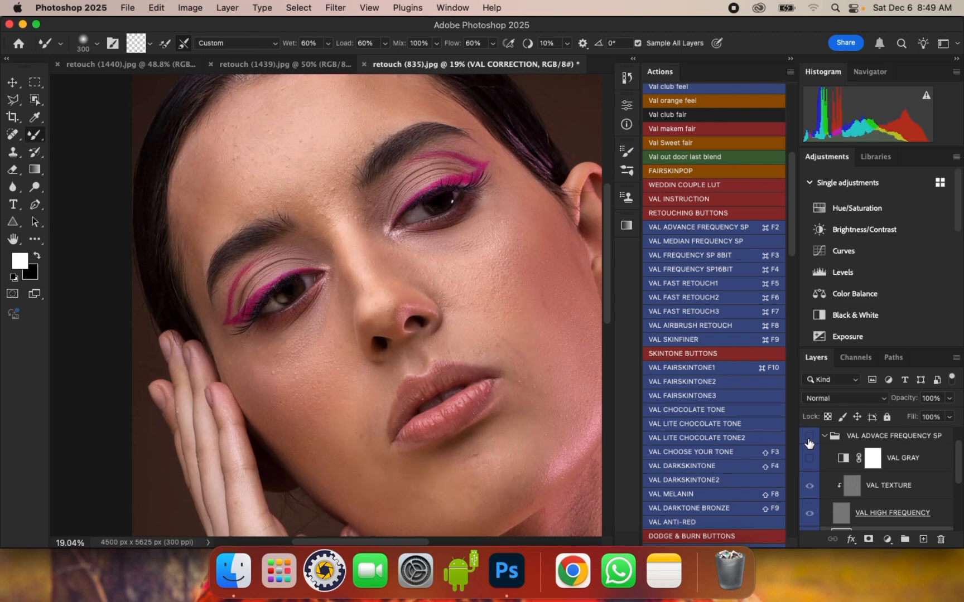
pyautogui.click(809, 438)
pyautogui.click(809, 437)
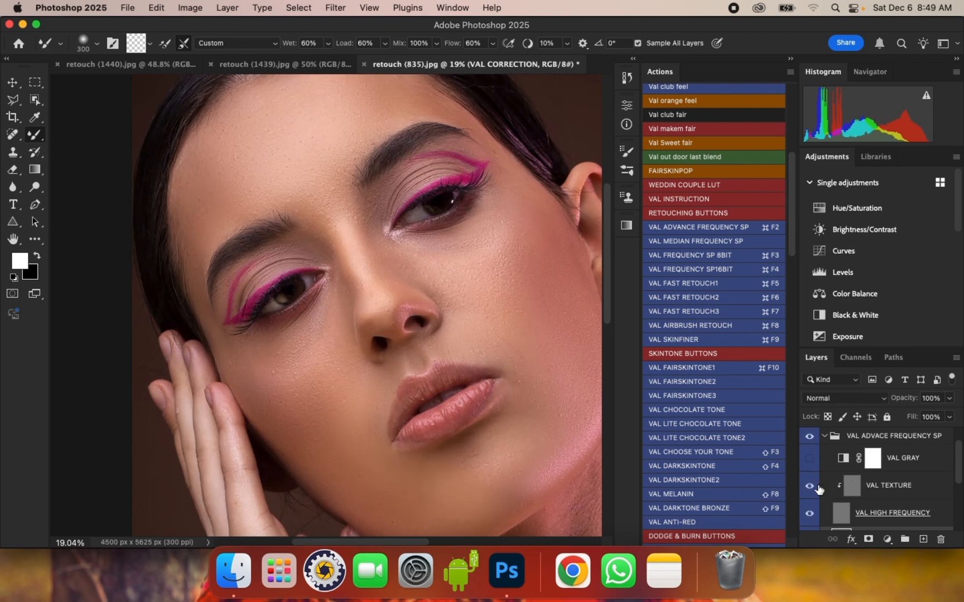
# Step: Hide the VAL HIGH FREQUENCY layer and blend the lower right cheek with the Mixer Brush enlarged to 600 pixels
pyautogui.click(809, 513)
pyautogui.scroll(-4, 427, 233)
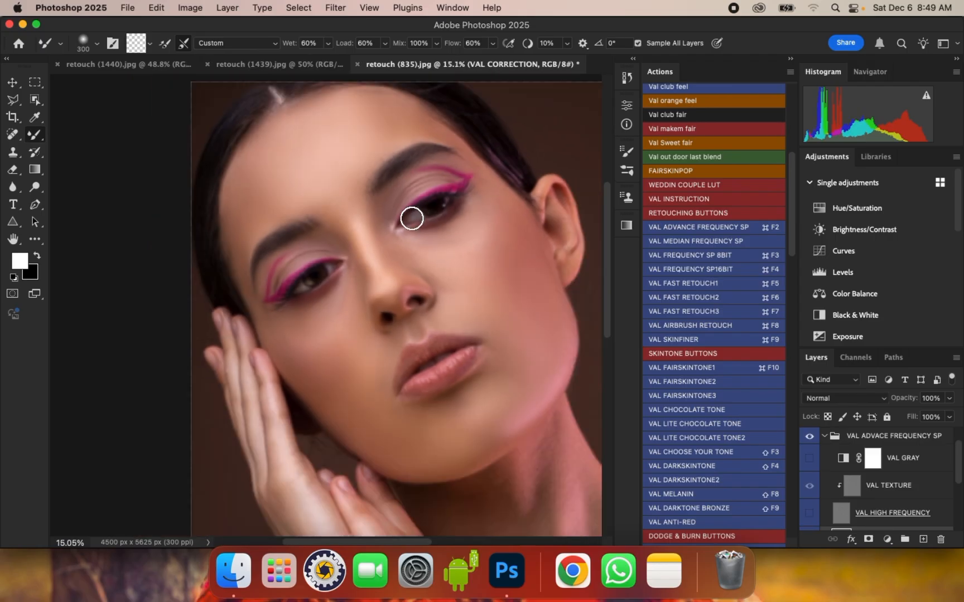
pyautogui.scroll(1, 525, 314)
pyautogui.press(']')
pyautogui.scroll(1, 518, 317)
pyautogui.press(']')
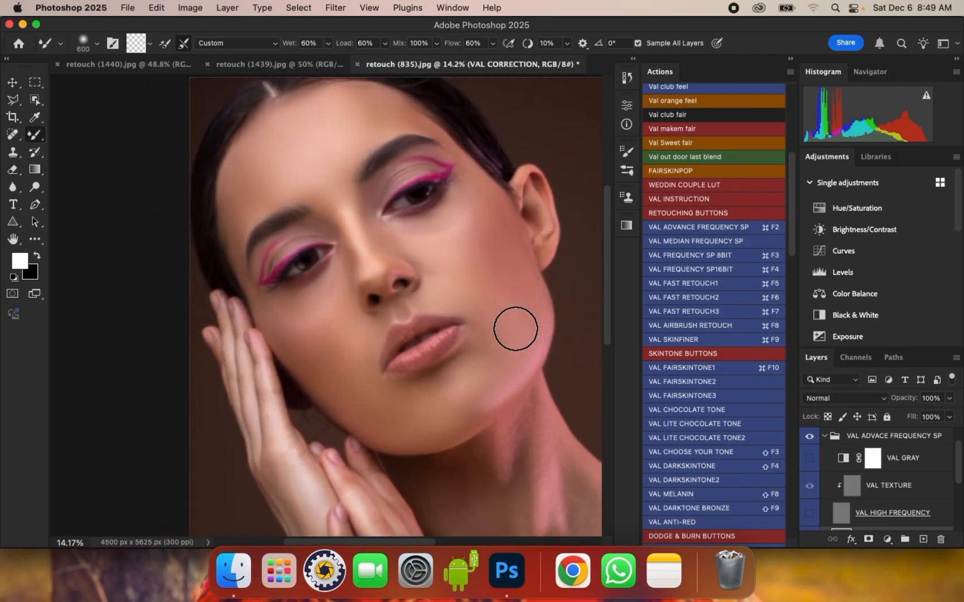
# Step: Blend the skin on the ear-side cheek and chin with the Mixer Brush at 500 px
pyautogui.press('[')
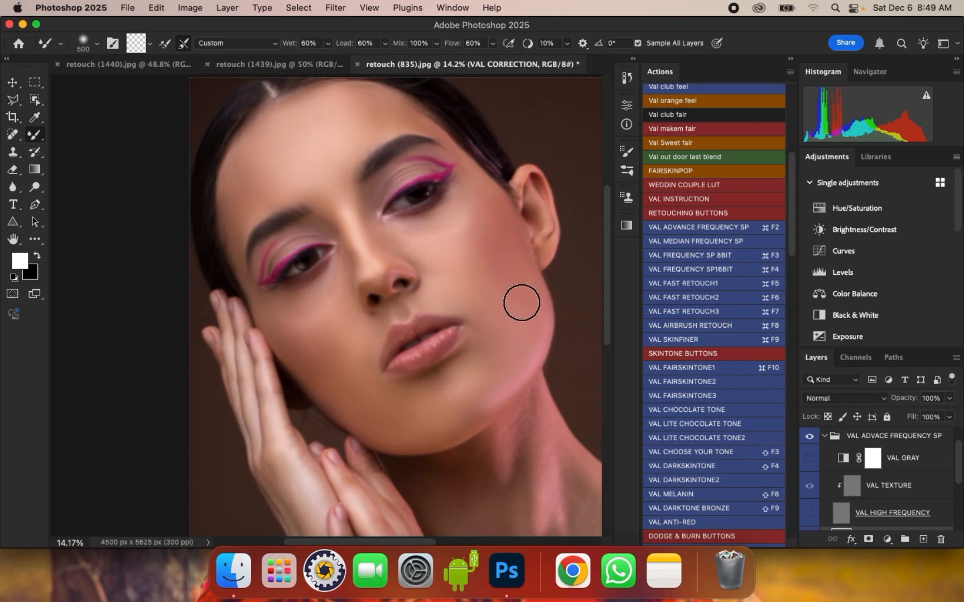
pyautogui.press('[')
pyautogui.press(']')
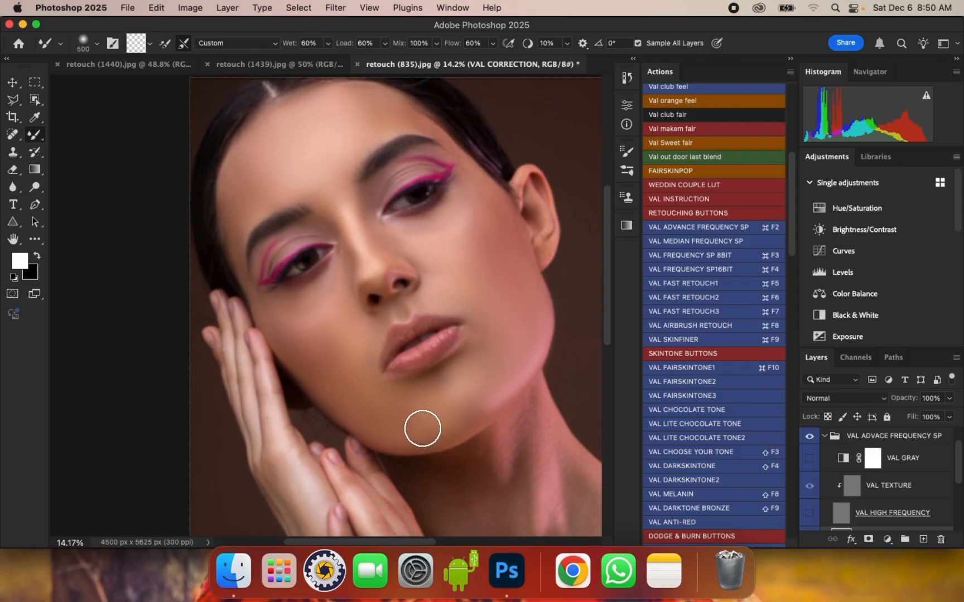
pyautogui.scroll(1, 323, 325)
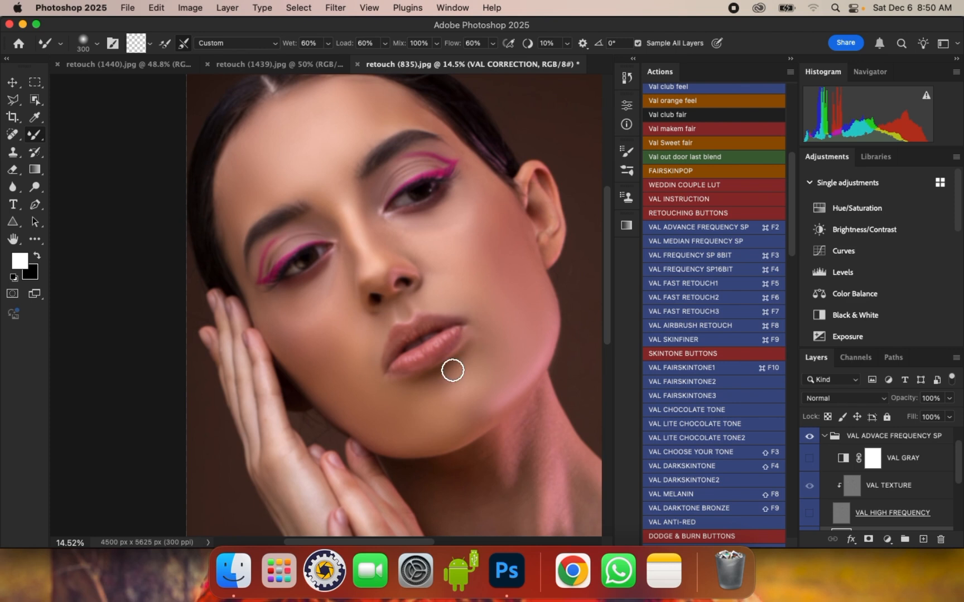
# Step: Smooth the ear-side lower cheek with a 600 px Mixer Brush and the skin beside the nostril at 400 px
pyautogui.press(']')
pyautogui.scroll(1, 513, 313)
pyautogui.press(']')
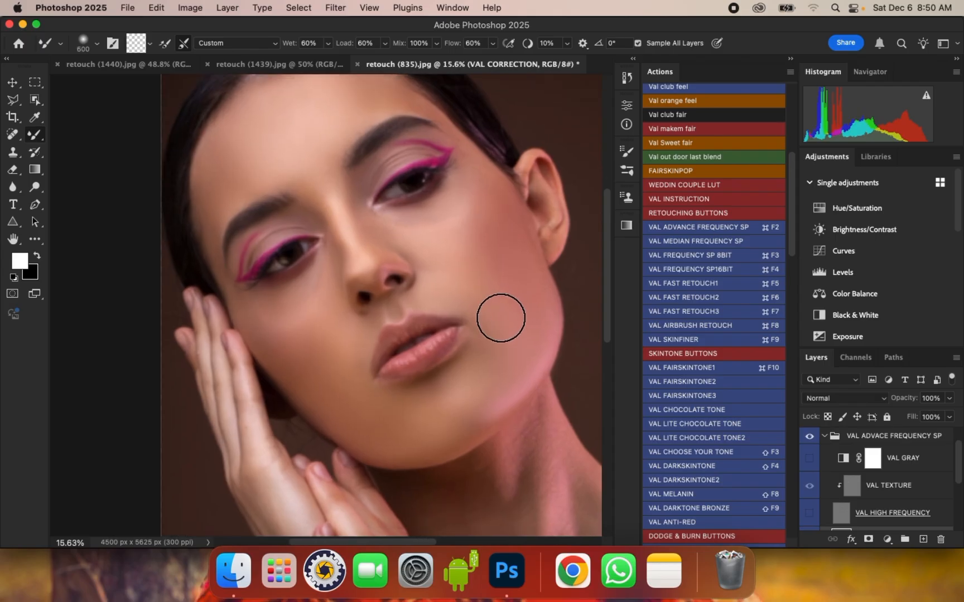
pyautogui.press('[')
pyautogui.scroll(-2, 487, 341)
pyautogui.scroll(2, 429, 273)
pyautogui.press('[')
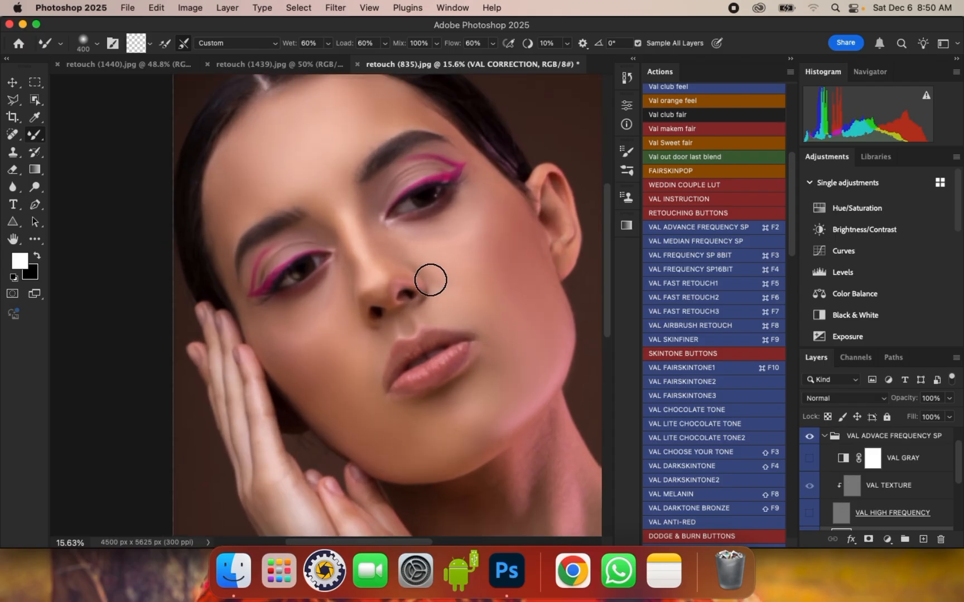
# Step: Even out the ear-side cheek between the mouth and the jaw with a 500 px Mixer Brush
pyautogui.press(']')
pyautogui.press(']')
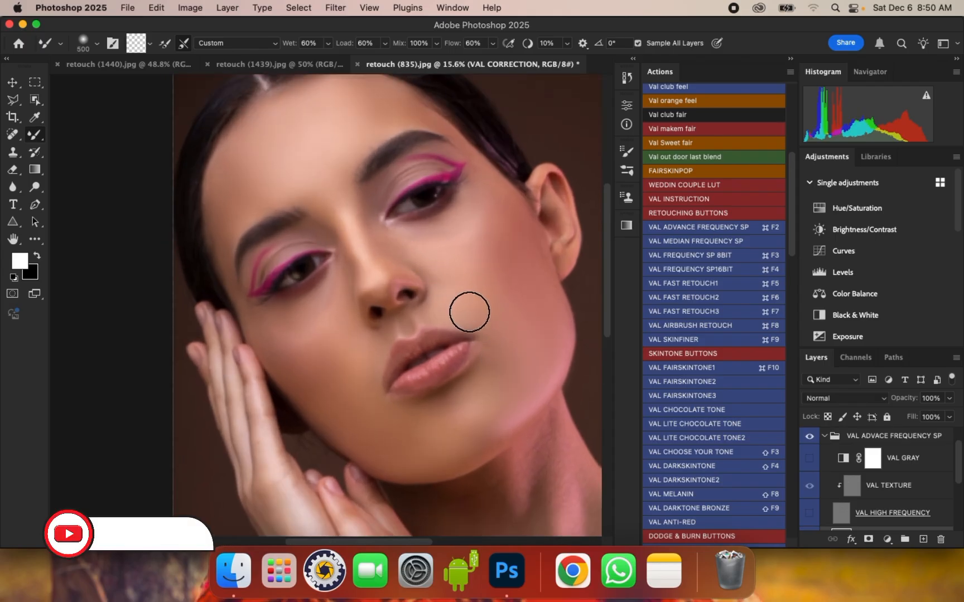
pyautogui.press('[')
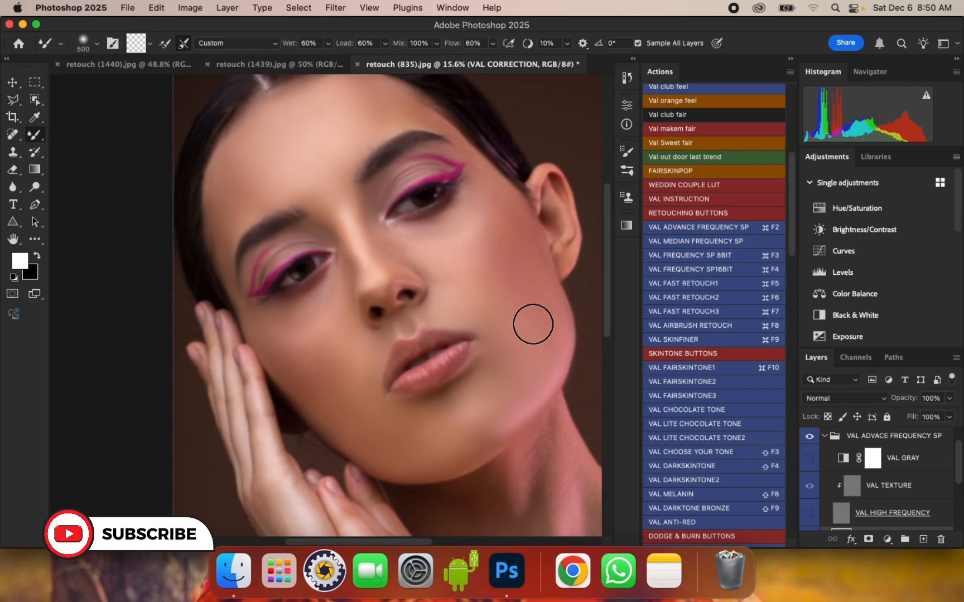
pyautogui.press(']')
pyautogui.scroll(1, 501, 211)
# Step: Blend the skin under the ear-side eye with a 250 px Mixer Brush, using 400 px at the outer corner
pyautogui.press('[')
pyautogui.press('[')
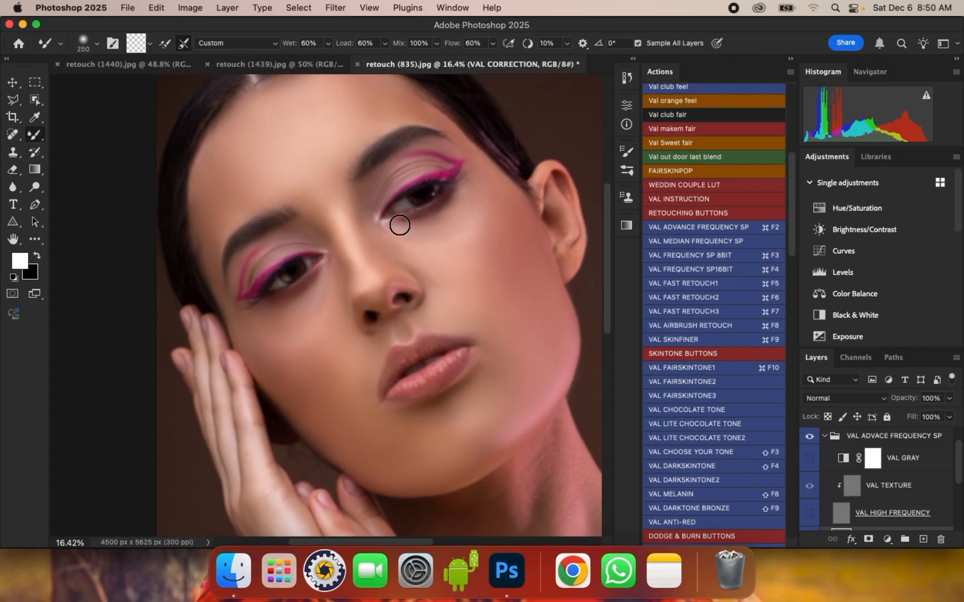
pyautogui.scroll(1, 405, 227)
pyautogui.press('[')
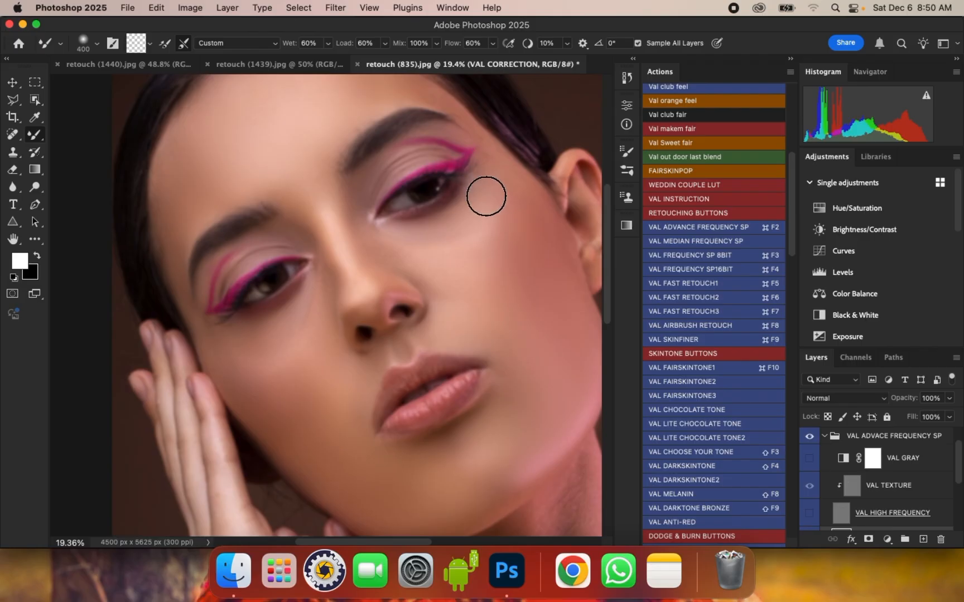
# Step: Smooth the transition between the nose and the ear-side cheek with the Mixer Brush at 300 to 400 px
pyautogui.press('[')
pyautogui.scroll(-1, 499, 185)
pyautogui.scroll(1, 424, 239)
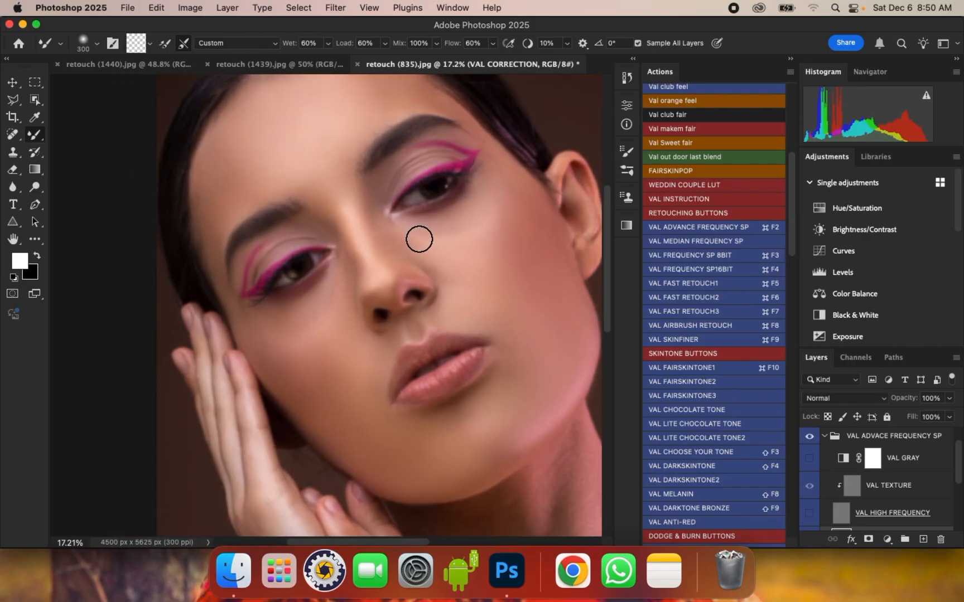
pyautogui.press('[')
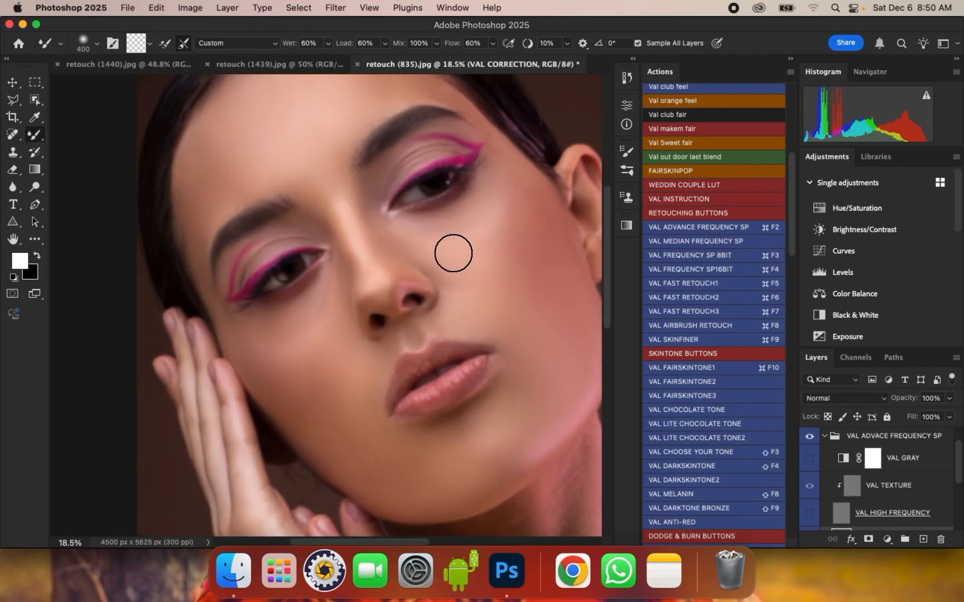
pyautogui.press('[')
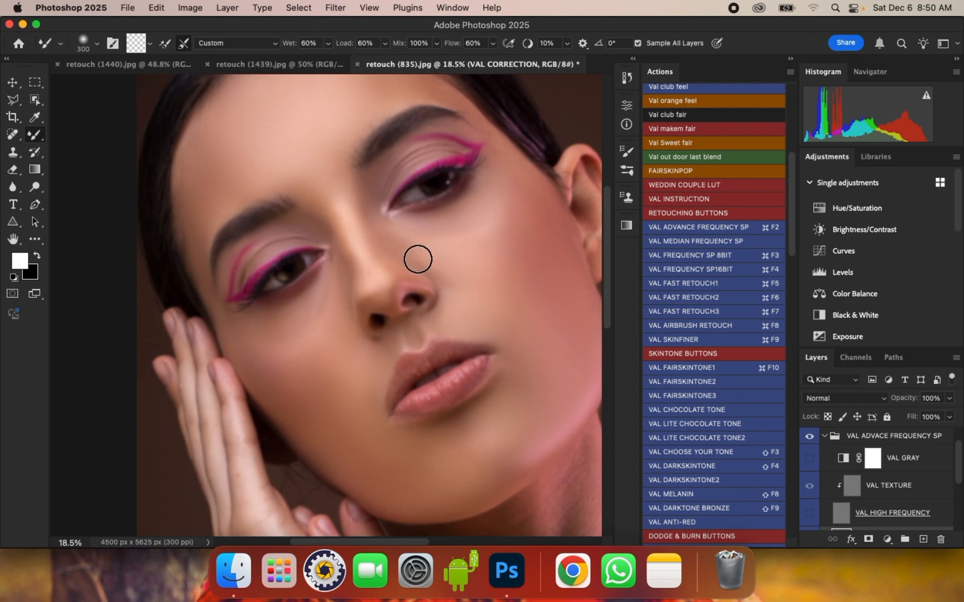
# Step: Blend the ear-side upper cheek toward the ear and temple with the Mixer Brush at 400 to 600 px
pyautogui.press(']')
pyautogui.press(']')
pyautogui.press(']')
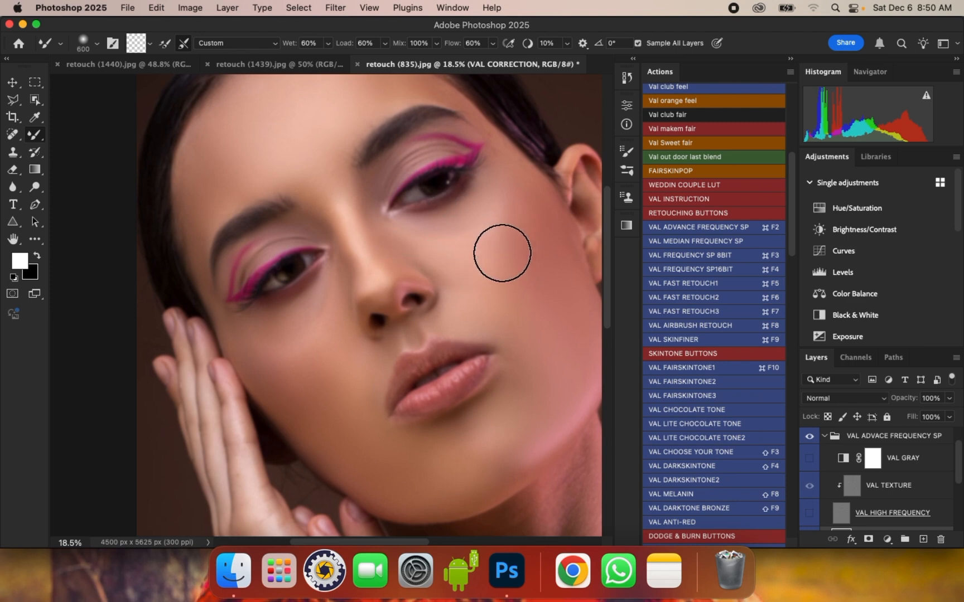
pyautogui.press('[')
pyautogui.press('[')
pyautogui.press('[')
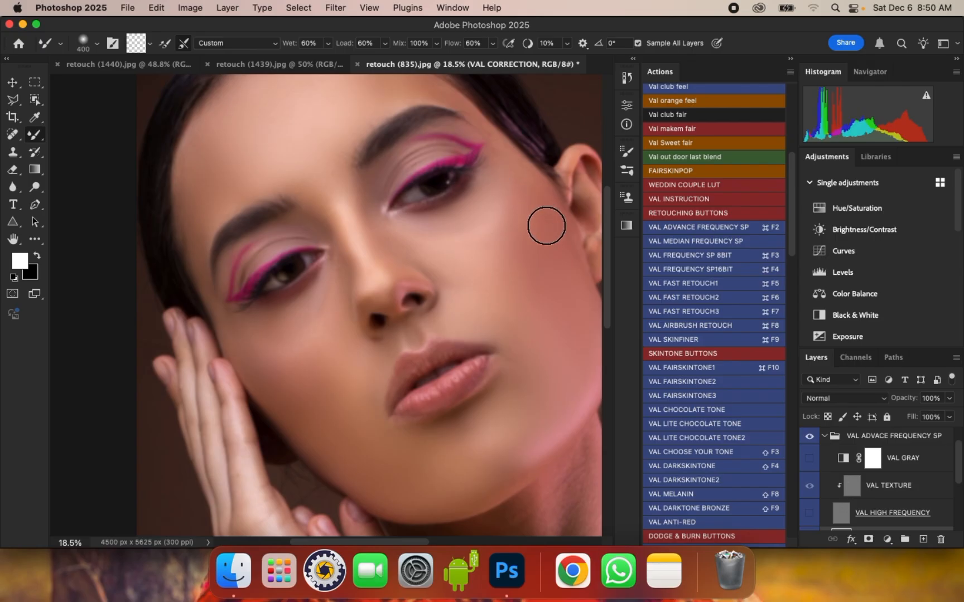
pyautogui.press(']')
pyautogui.press(']')
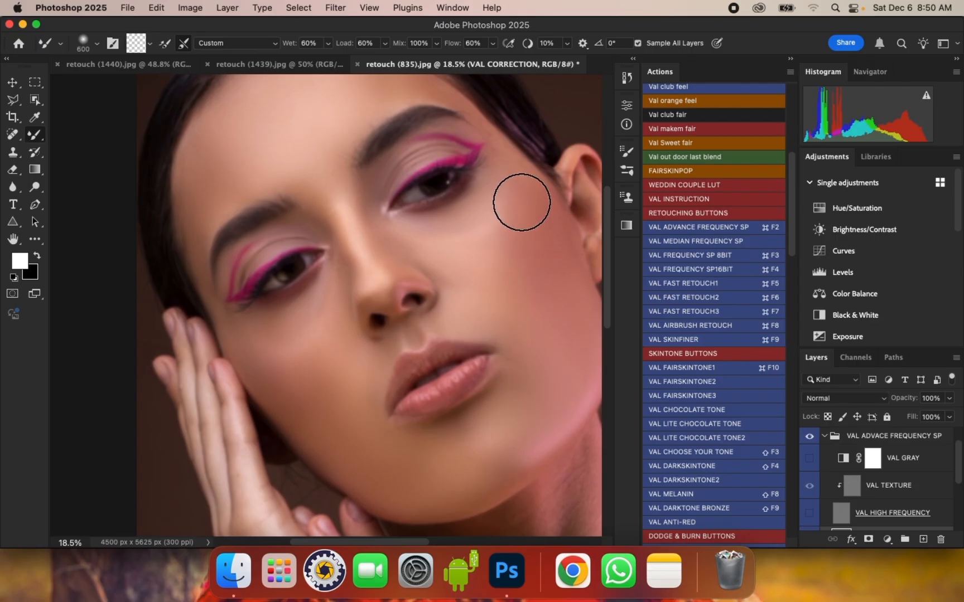
# Step: Blend the ear-side cheek between the nostril and the mouth corner with a 500 px Mixer Brush
pyautogui.scroll(-5, 517, 201)
pyautogui.scroll(1, 537, 256)
pyautogui.press('[')
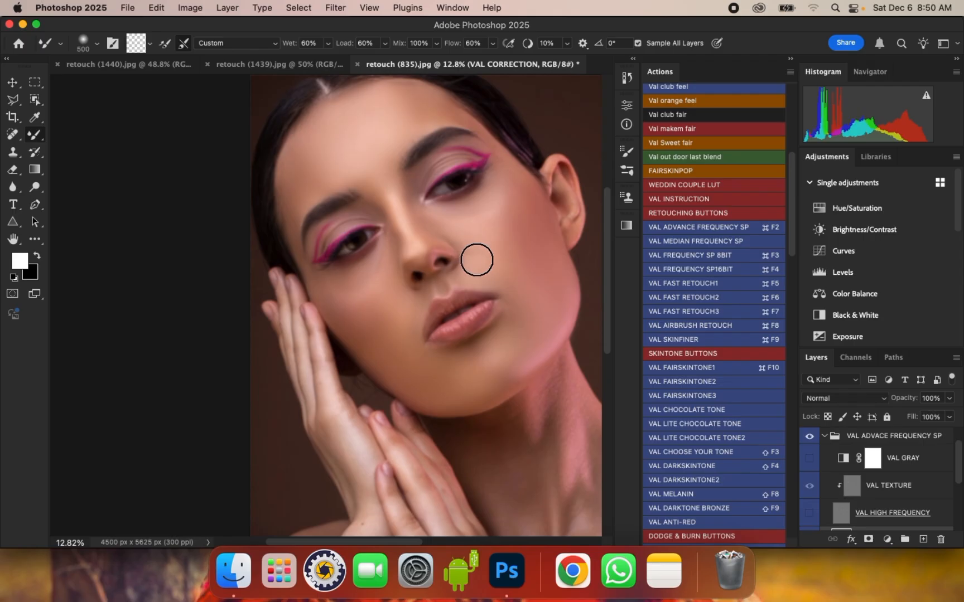
# Step: Smooth the hand-side cheek and the jawline around the chin with the Mixer Brush at 500 to 600 px
pyautogui.press(']')
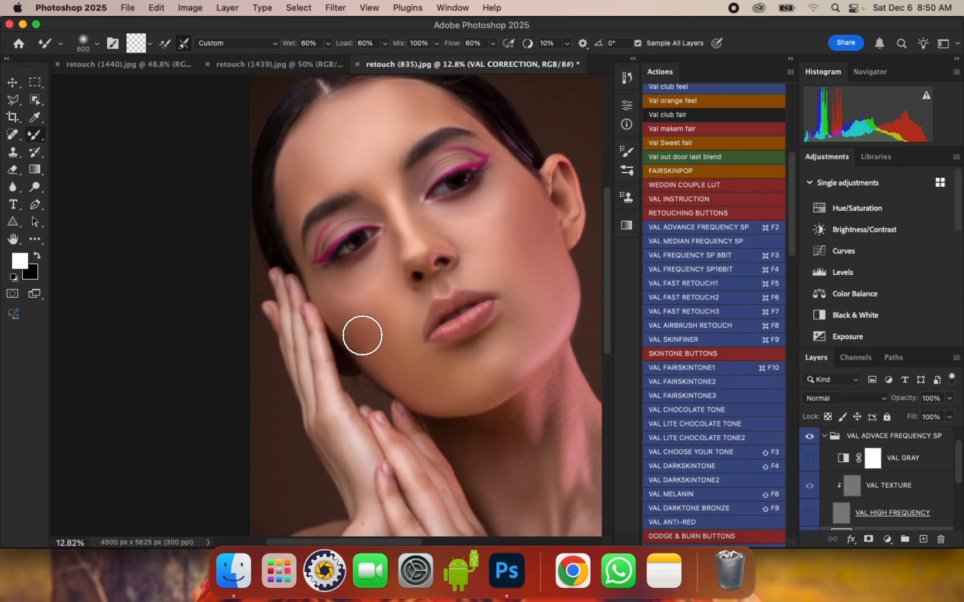
pyautogui.scroll(1, 363, 337)
pyautogui.press('[')
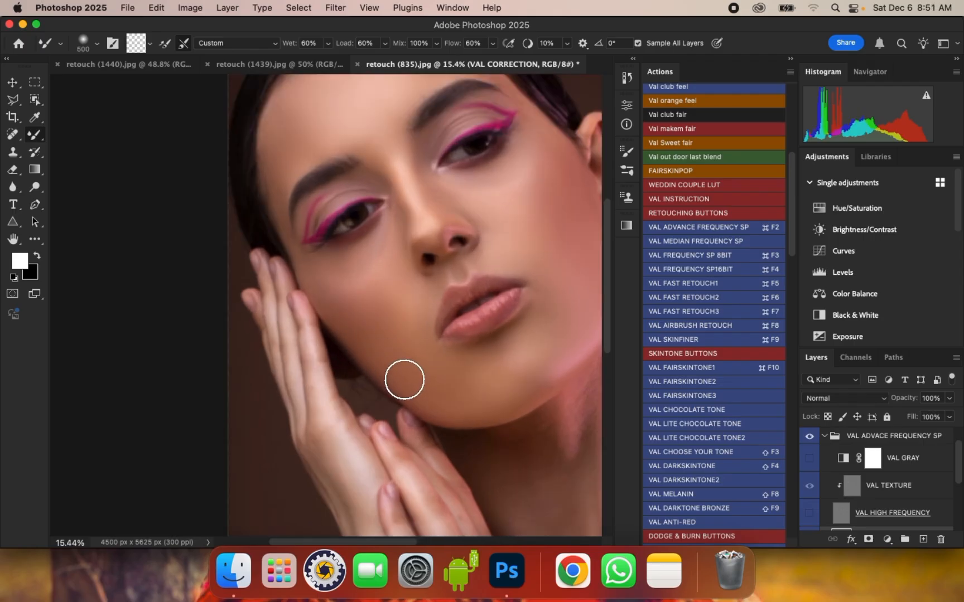
pyautogui.press(']')
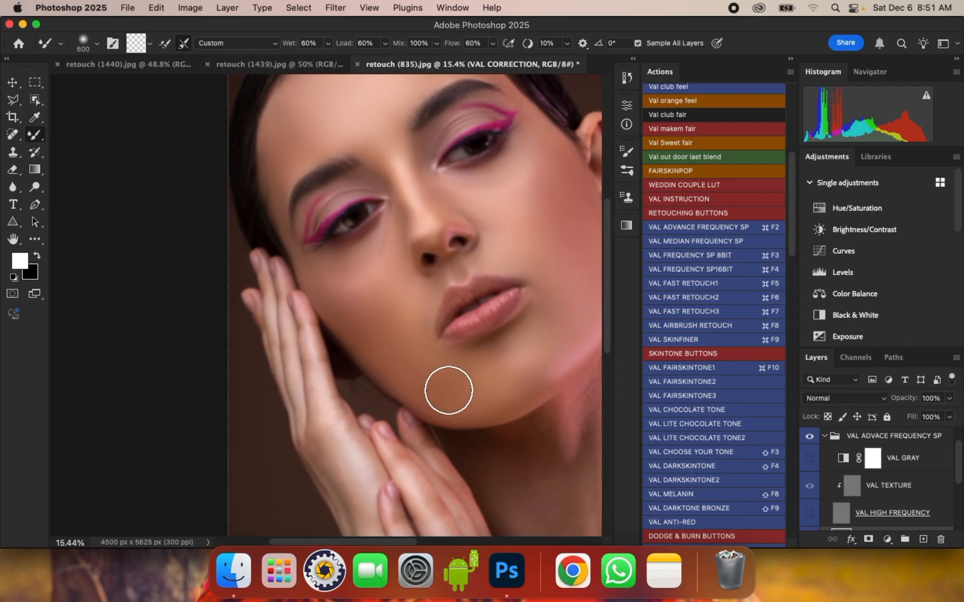
pyautogui.press('[')
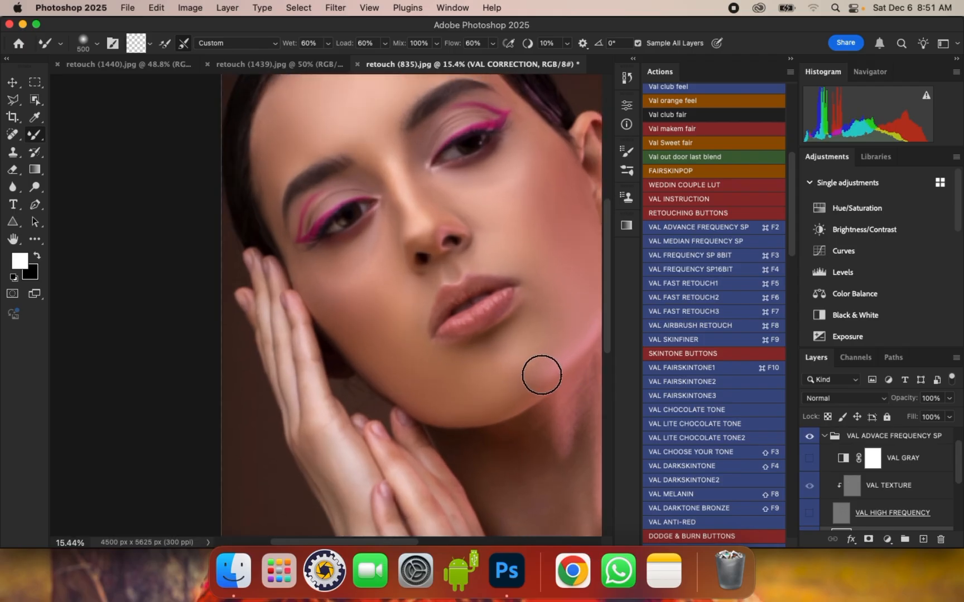
# Step: Smooth the texture of the upper and lower lips with the Mixer Brush at 150 to 175 px
pyautogui.press('[')
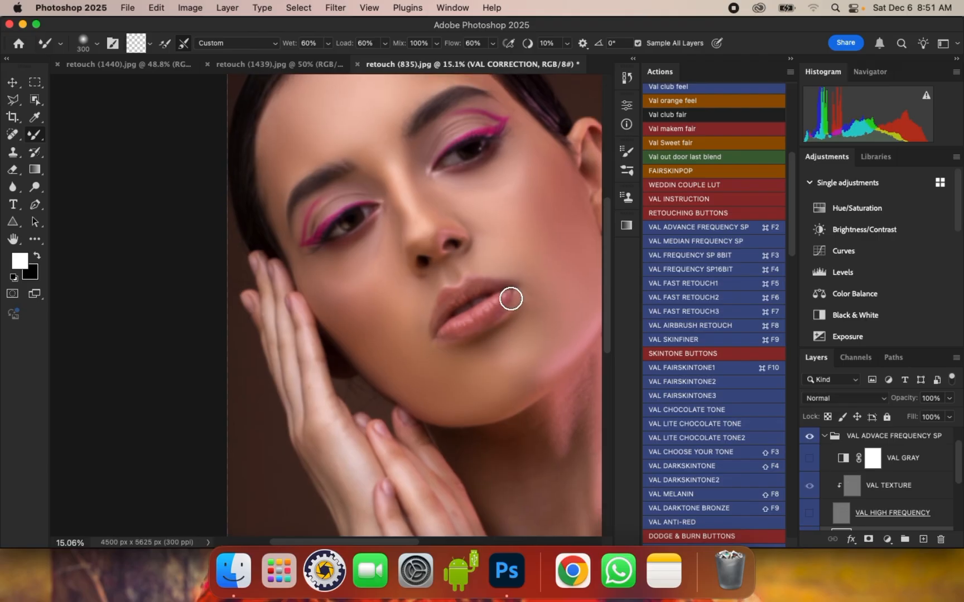
pyautogui.scroll(2, 519, 287)
pyautogui.press('[')
pyautogui.scroll(4, 518, 296)
pyautogui.press('[')
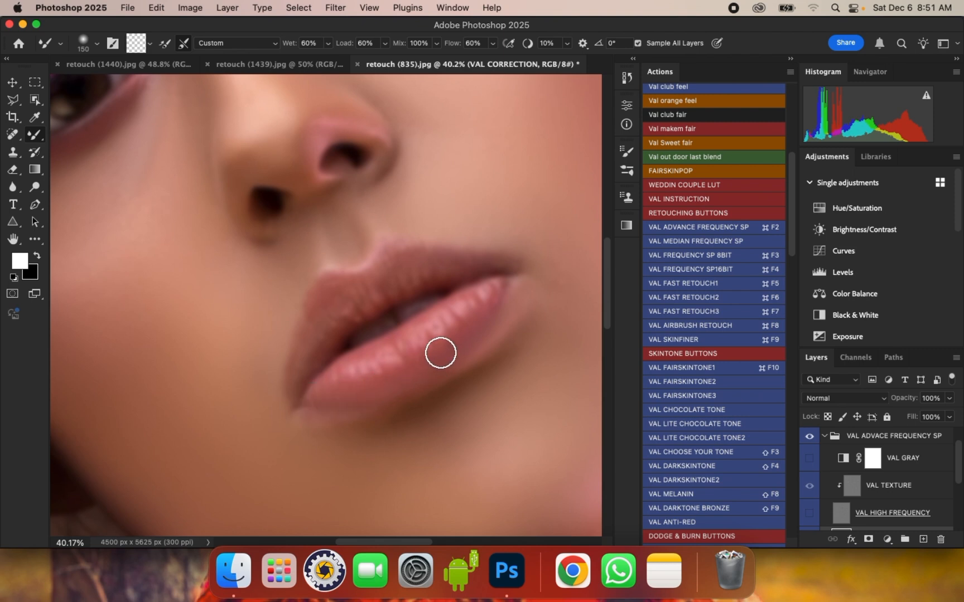
pyautogui.moveTo(492, 297); pyautogui.dragTo(498, 287)
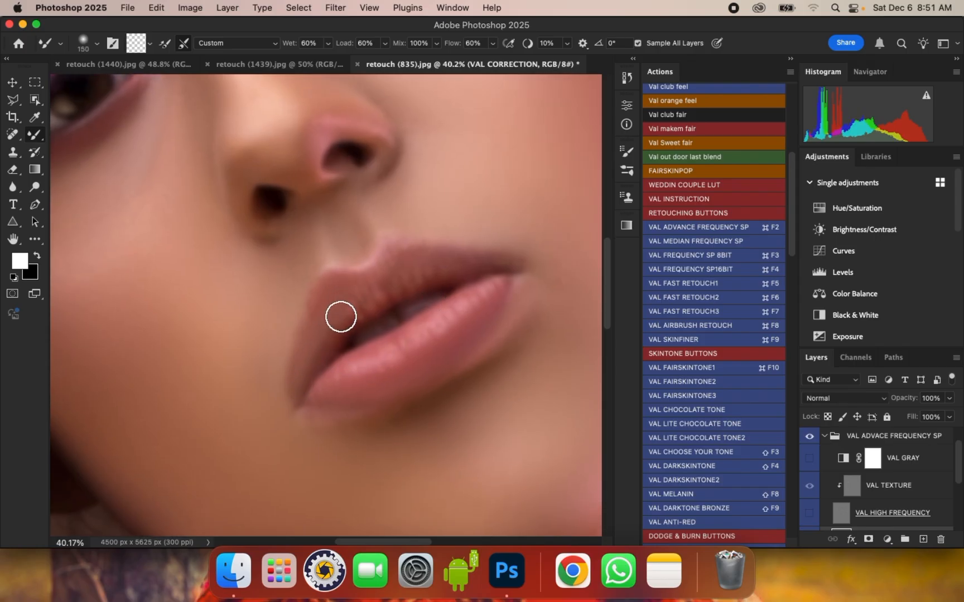
pyautogui.press('[')
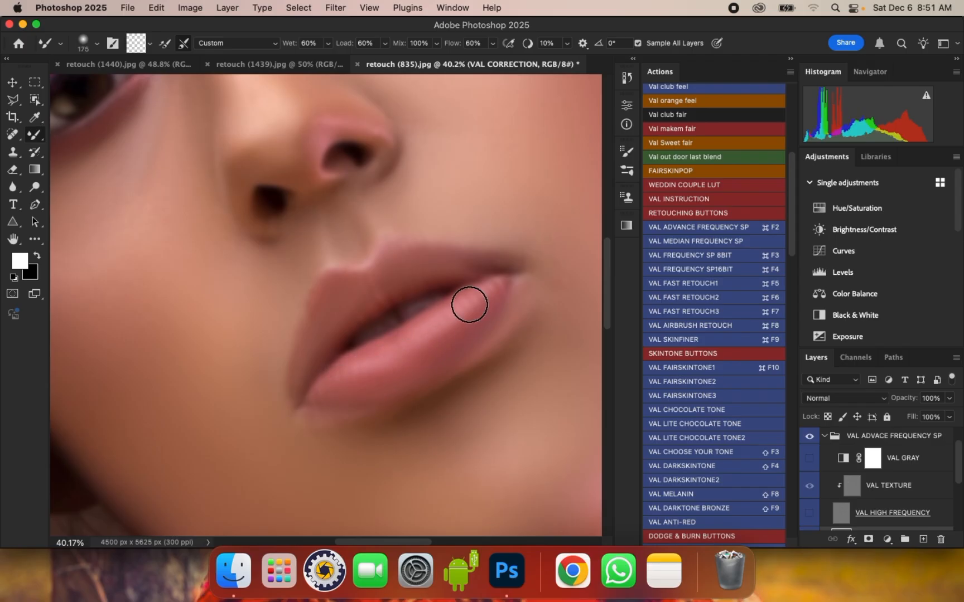
# Step: Blend the skin below the lower lip and between the nose and upper lip with a 175 px Mixer Brush
pyautogui.scroll(-3, 397, 337)
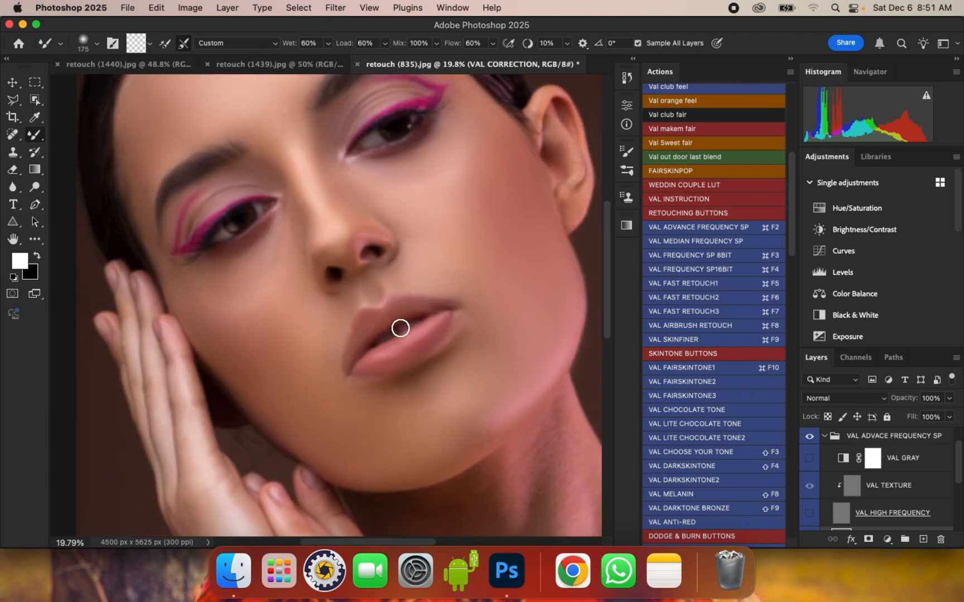
pyautogui.scroll(2, 454, 327)
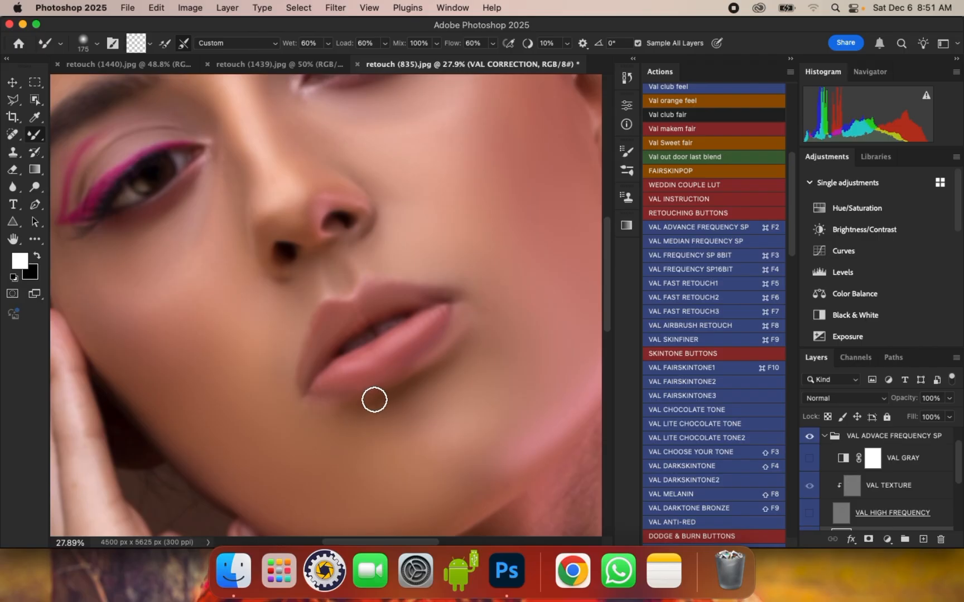
pyautogui.press('[')
pyautogui.scroll(1, 398, 274)
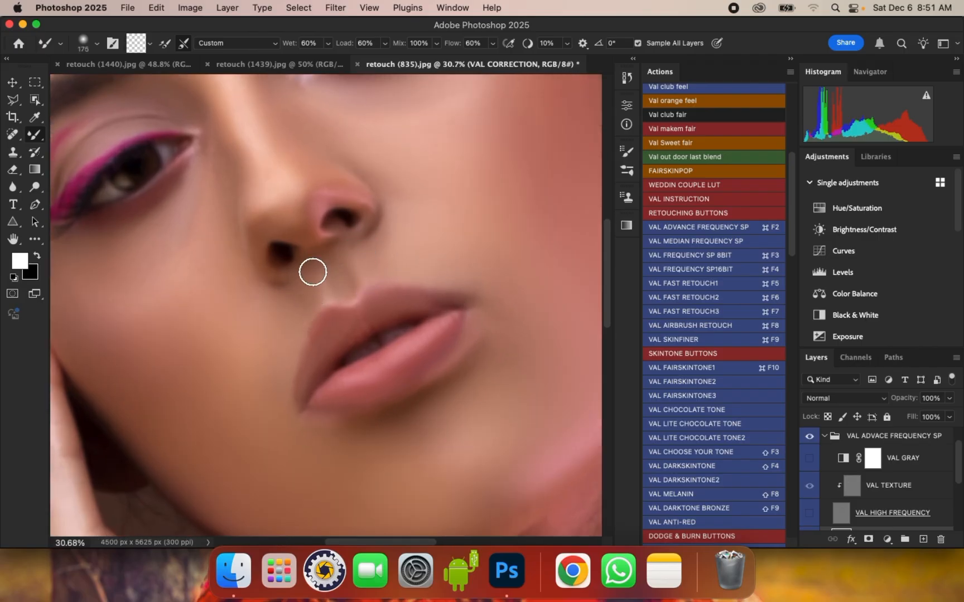
# Step: Blend the hand-side cheek beside the mouth with a 400 px Mixer Brush
pyautogui.scroll(-1, 349, 277)
pyautogui.press(']')
pyautogui.press(']')
pyautogui.press(']')
pyautogui.press(']')
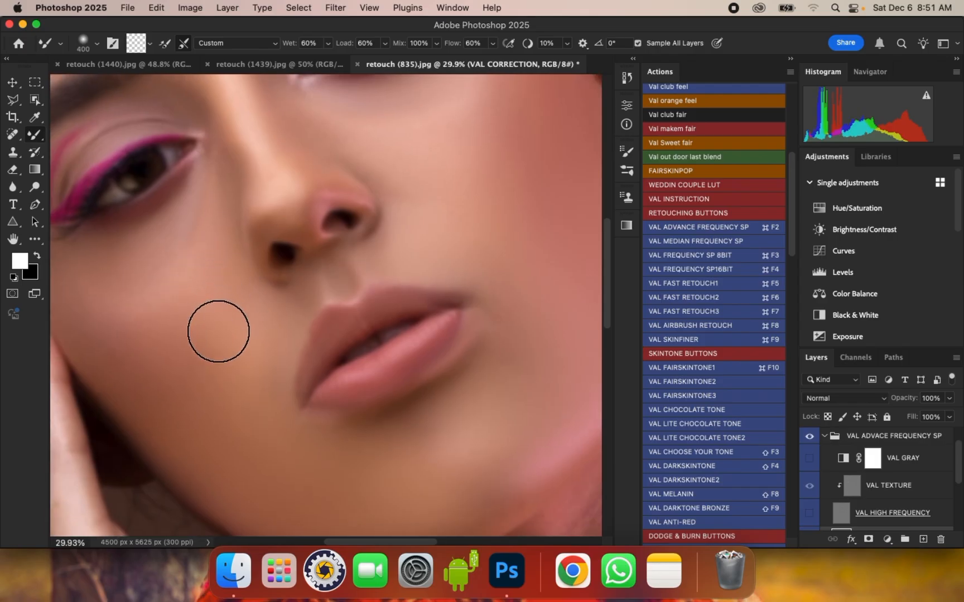
# Step: Smooth the hand-side under-eye area with a 300 px Mixer Brush and the upper cheek at 400 px
pyautogui.scroll(-2, 296, 320)
pyautogui.press('[')
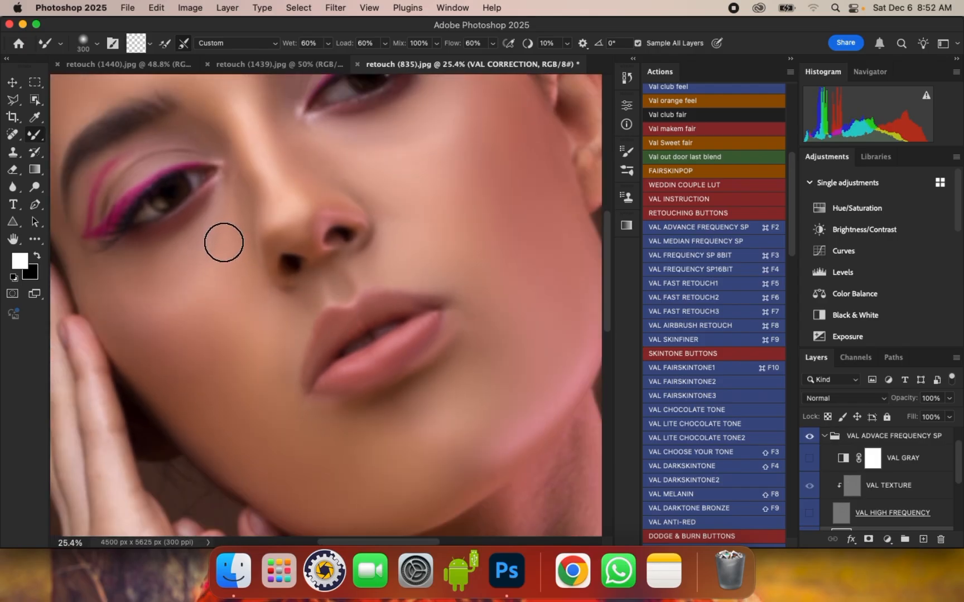
pyautogui.scroll(2, 212, 249)
pyautogui.press(']')
pyautogui.scroll(-2, 231, 258)
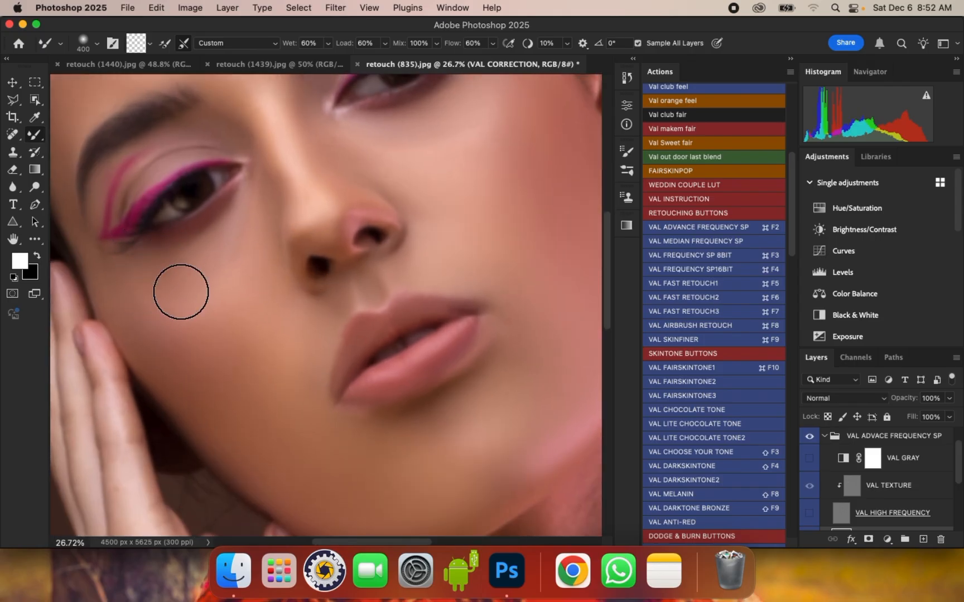
# Step: Blend the skin around the nostrils and along the nose with the Mixer Brush at 200 to 250 px
pyautogui.scroll(-1, 275, 254)
pyautogui.press('[')
pyautogui.press('[')
pyautogui.scroll(2, 257, 167)
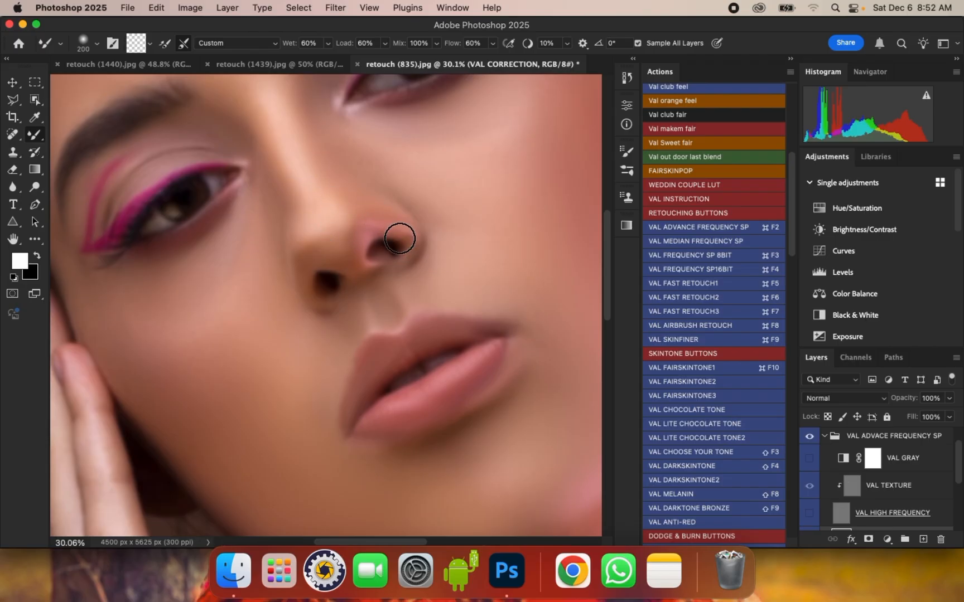
pyautogui.scroll(-2, 400, 239)
pyautogui.scroll(2, 317, 112)
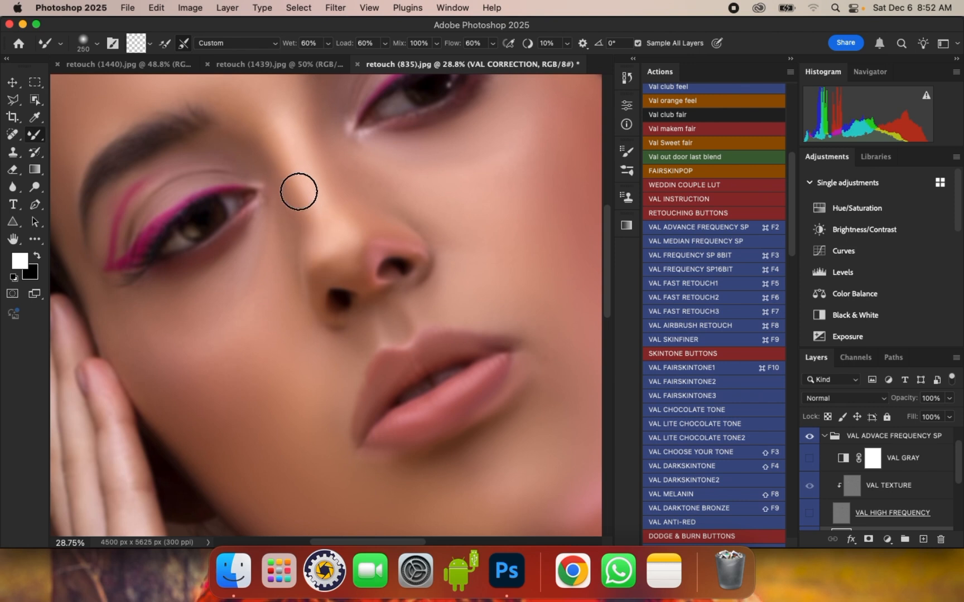
# Step: Smooth the skin between the eyebrows with a 300 px Mixer Brush and the hand-side eyelid at 200 px
pyautogui.press(']')
pyautogui.scroll(-1, 312, 176)
pyautogui.press(']')
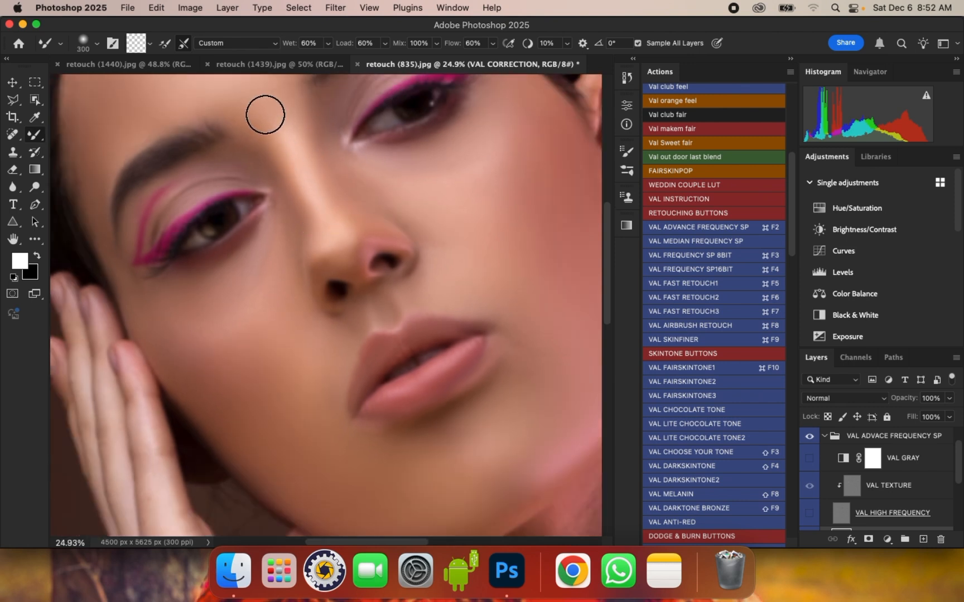
pyautogui.scroll(1, 266, 117)
pyautogui.press('[')
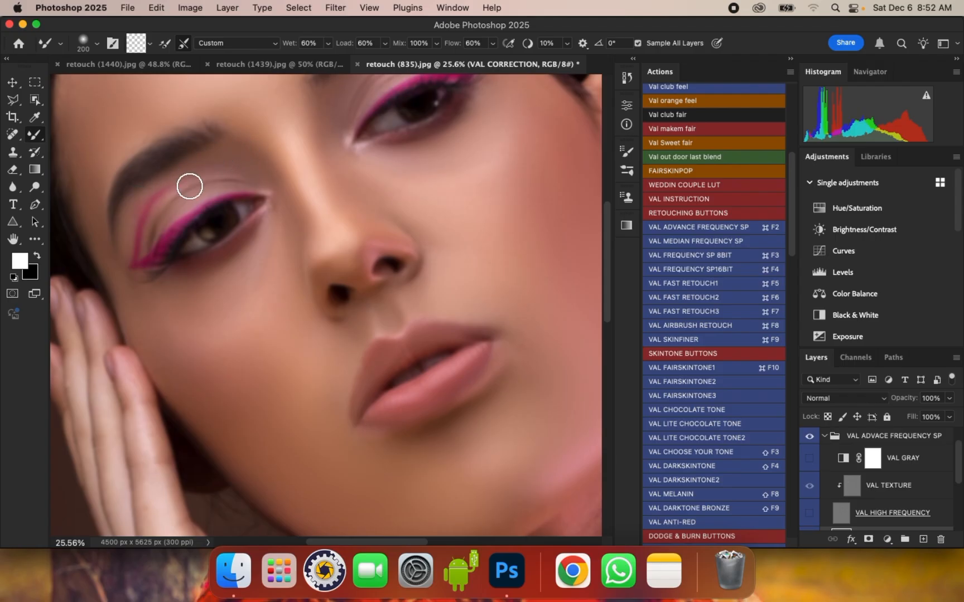
# Step: Blend the lower forehead above the hand-side eyebrow and toward its centre with a 600 px Mixer Brush
pyautogui.scroll(-5, 244, 232)
pyautogui.scroll(4, 241, 138)
pyautogui.press(']')
pyautogui.press(']')
pyautogui.press(']')
pyautogui.press(']')
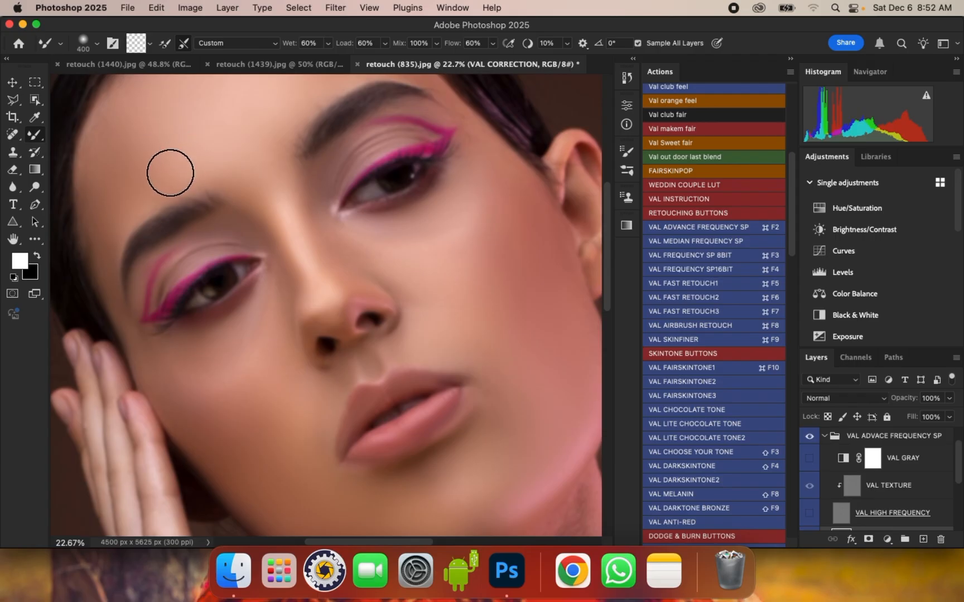
pyautogui.press(']')
pyautogui.press(']')
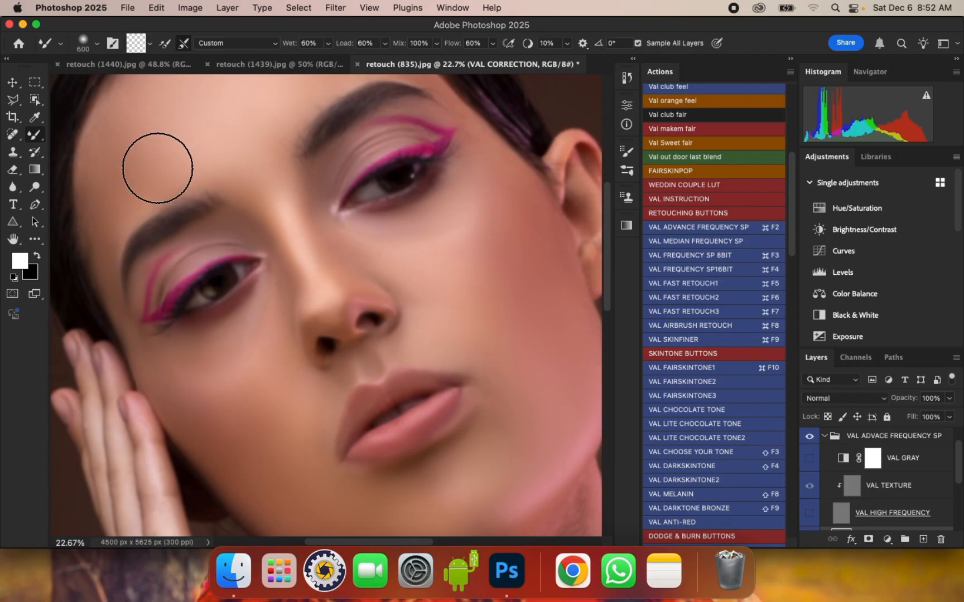
pyautogui.scroll(-2, 258, 279)
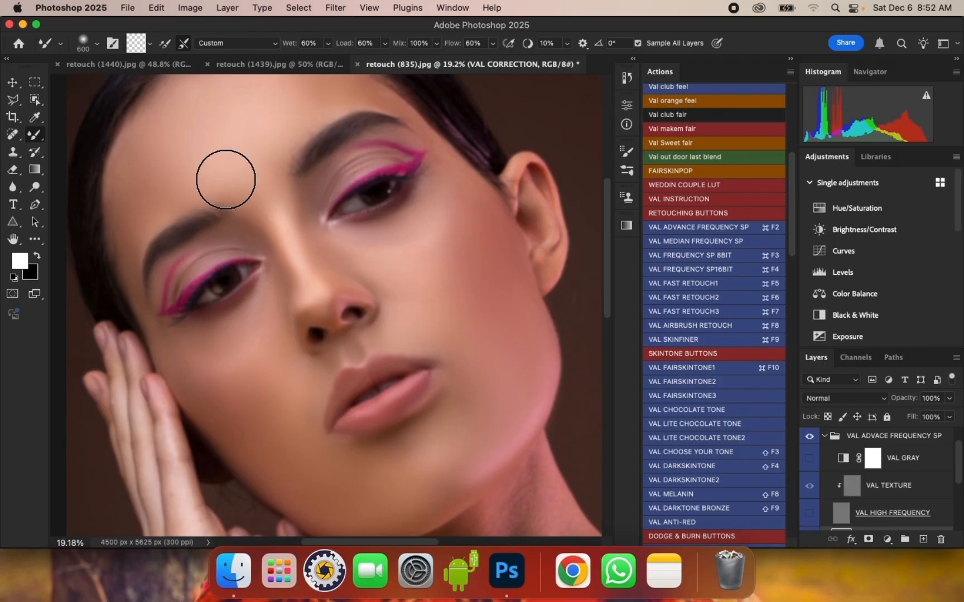
pyautogui.scroll(-2, 267, 144)
pyautogui.scroll(1, 254, 168)
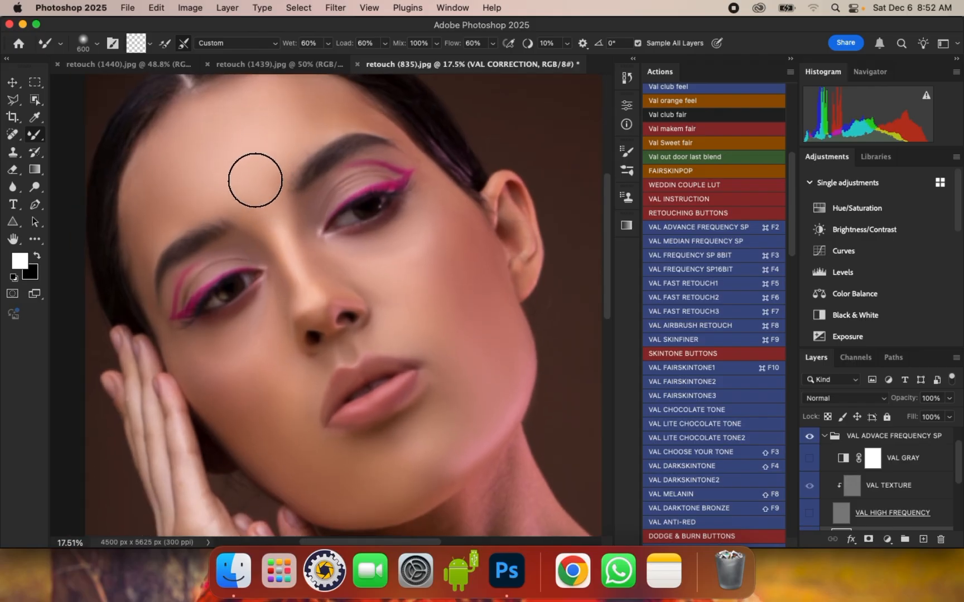
# Step: Smooth the hand-side forehead along the hairline with the Mixer Brush at 500 to 600 px and the upper forehead at 700 px
pyautogui.scroll(-2, 312, 276)
pyautogui.scroll(3, 191, 137)
pyautogui.press('[')
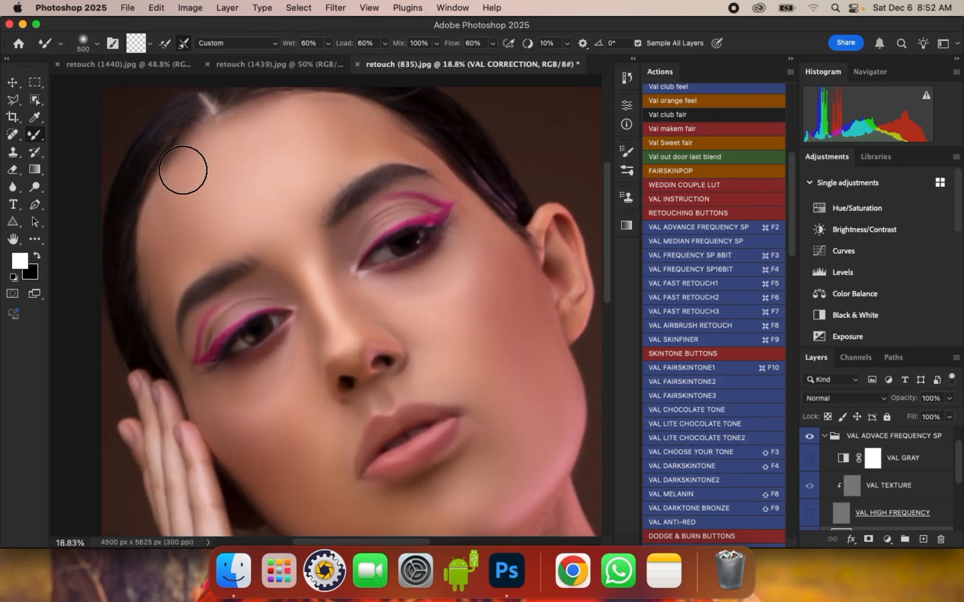
pyautogui.press('[')
pyautogui.press(']')
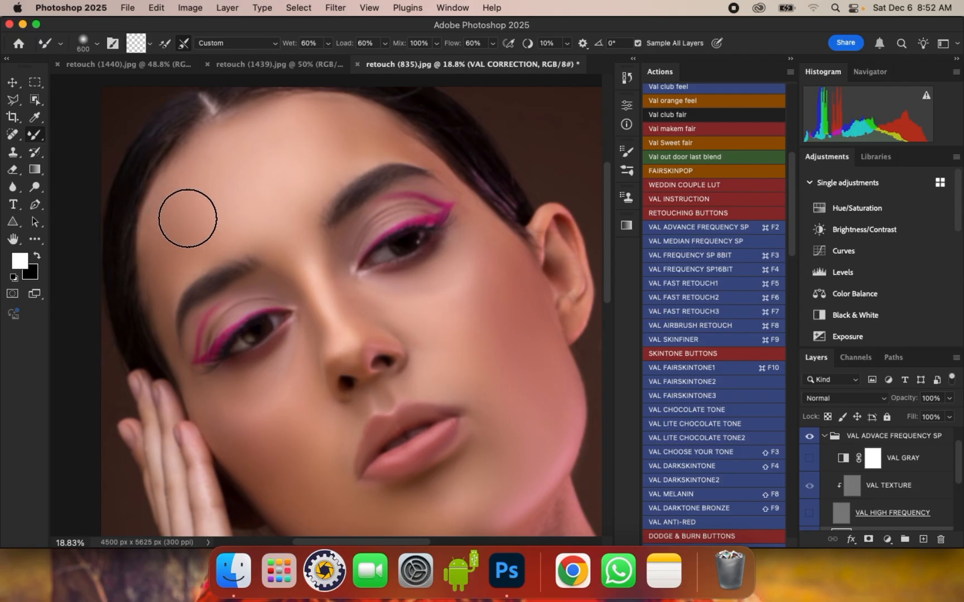
pyautogui.press(']')
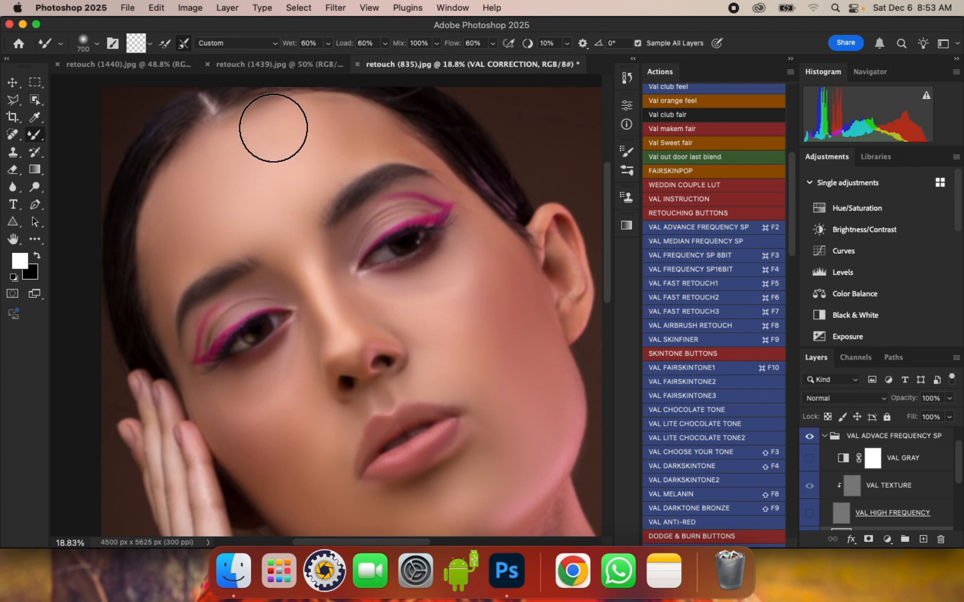
# Step: Blend the skin below the hair parting with a 400 px Mixer Brush and the centre of the forehead at 600 px
pyautogui.press('[')
pyautogui.press('[')
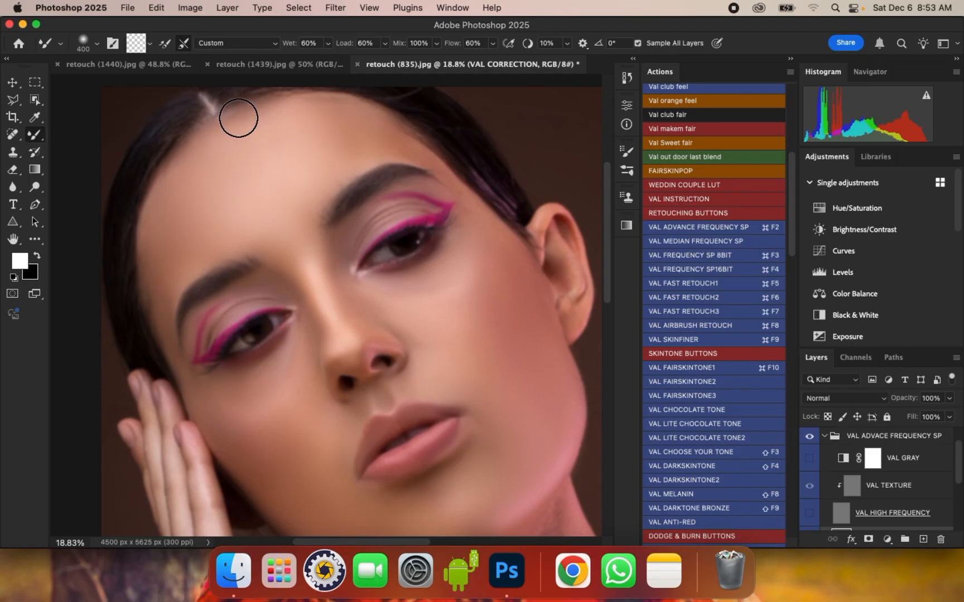
pyautogui.press(']')
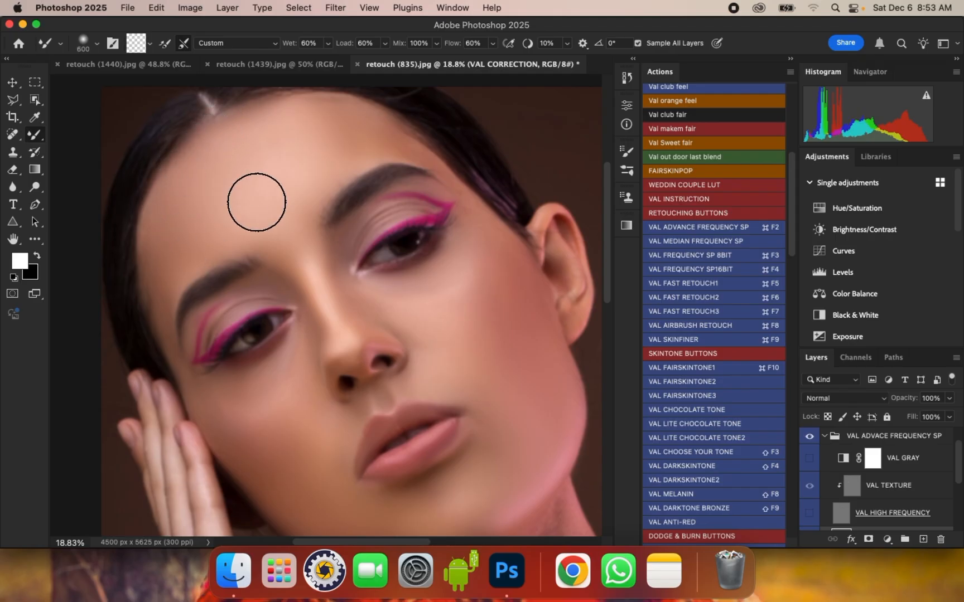
# Step: Smooth the ear-side forehead near the hairline with a 500 px Mixer Brush and the area above the ear-side eyebrow at 700 px
pyautogui.press('[')
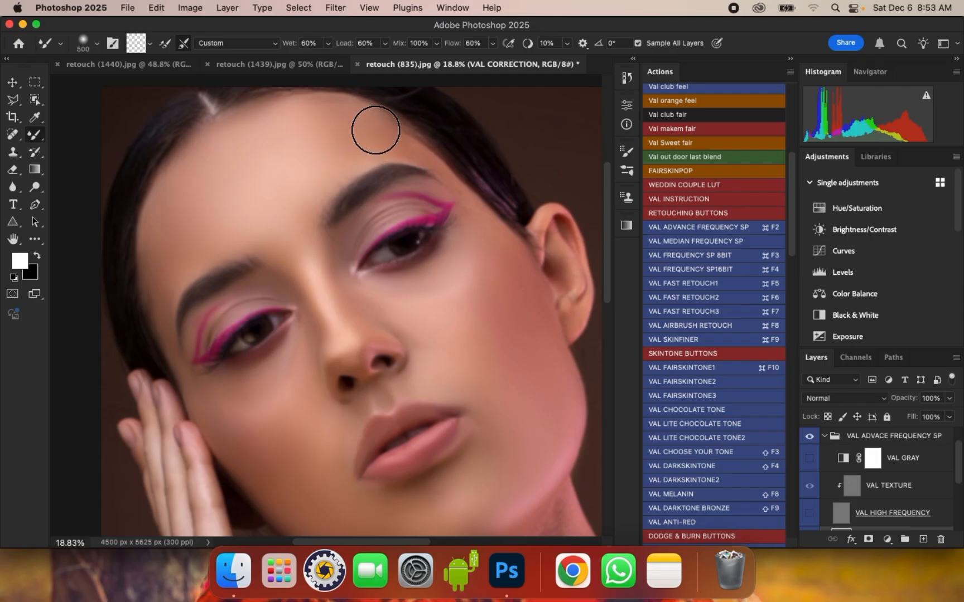
pyautogui.press(']')
pyautogui.press(']')
pyautogui.press('[')
pyautogui.press('[')
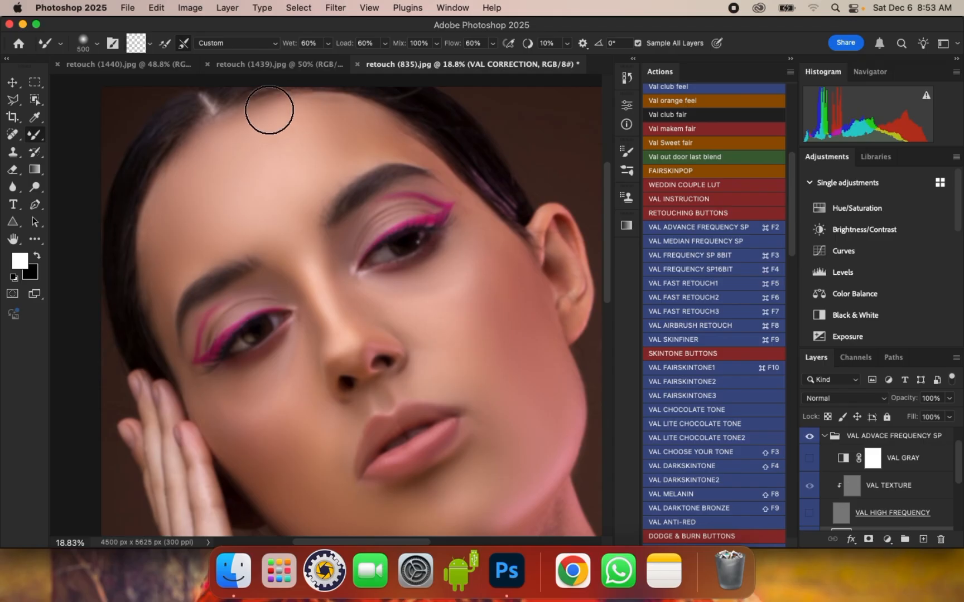
pyautogui.press(']')
pyautogui.press(']')
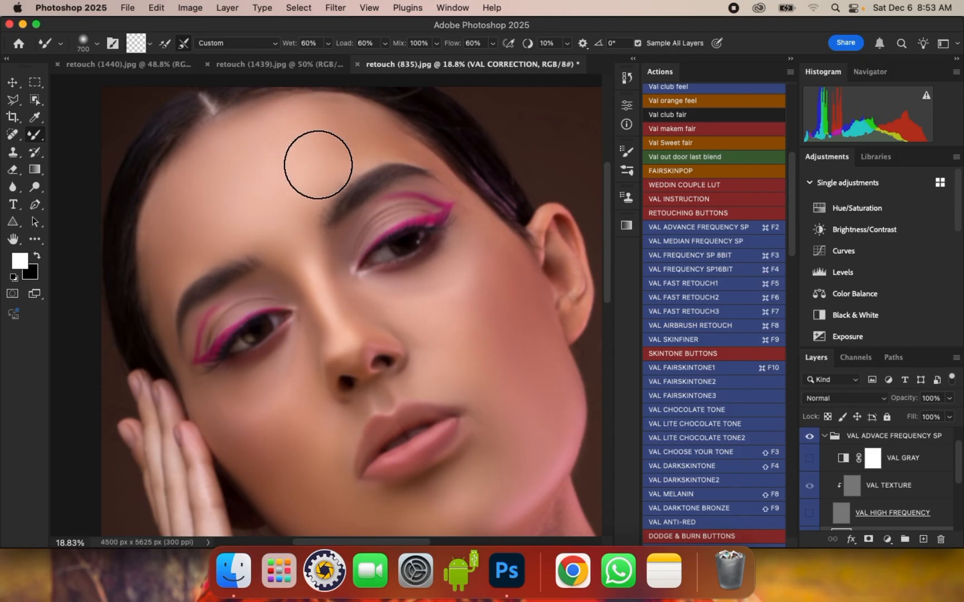
# Step: Blend the nose bridge between the eyes with a 400 px Mixer Brush
pyautogui.press('[')
pyautogui.press('[')
pyautogui.press('[')
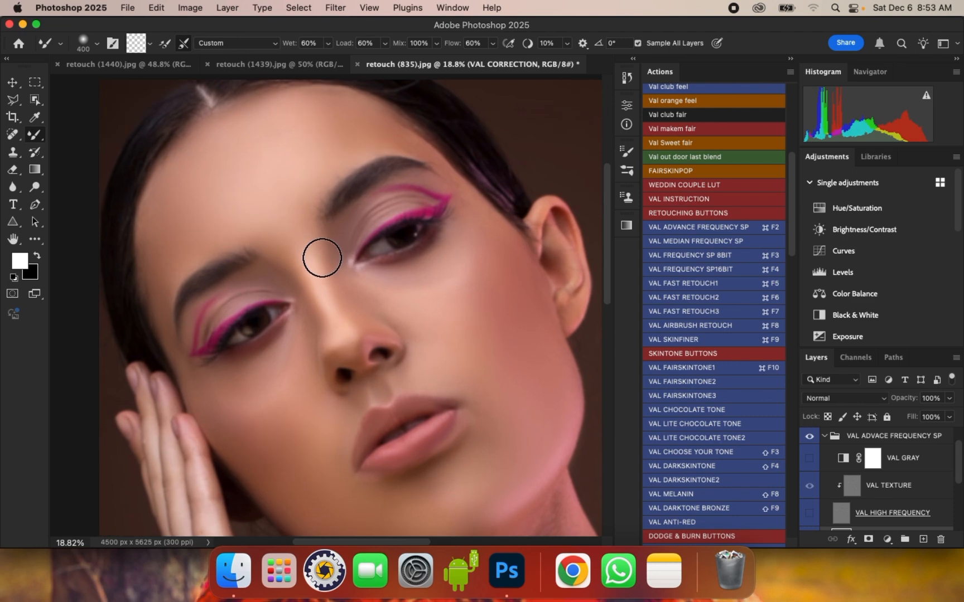
# Step: Smooth the skin along the lower lid and outer corner of the ear-side eye with the Mixer Brush at 125 to 150 px
pyautogui.press('[')
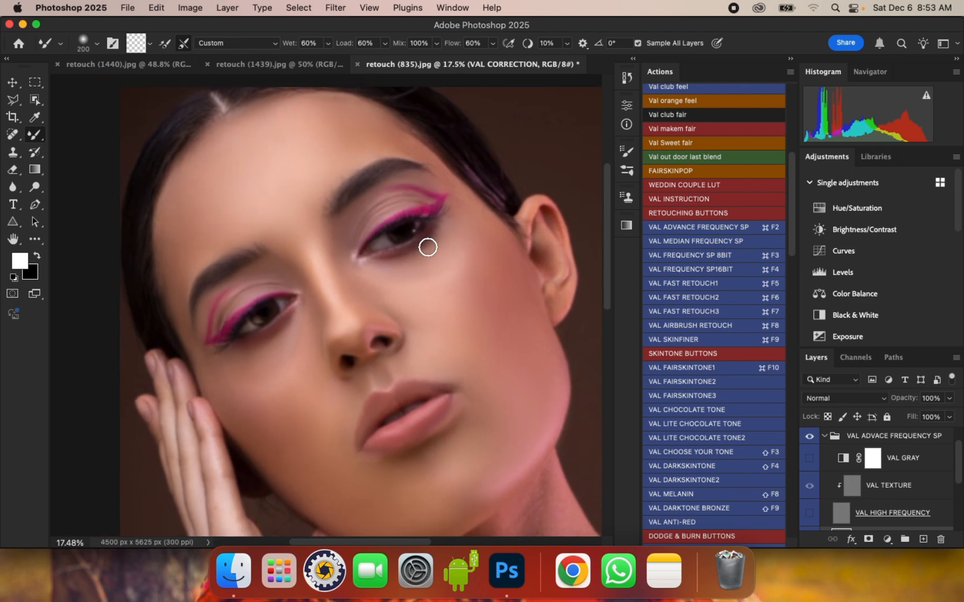
pyautogui.scroll(3, 426, 243)
pyautogui.press('[')
pyautogui.press('[')
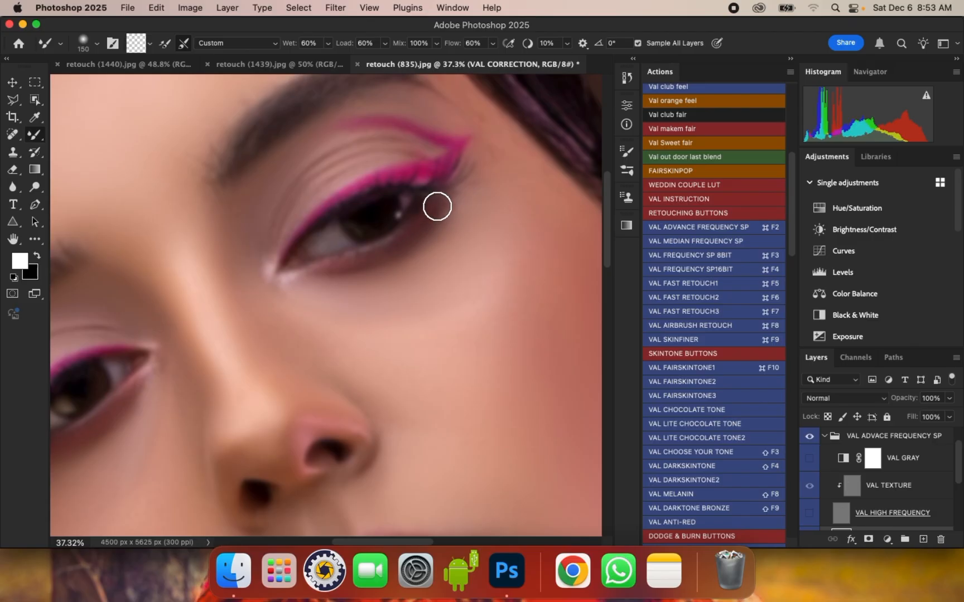
pyautogui.moveTo(388, 253); pyautogui.dragTo(293, 278)
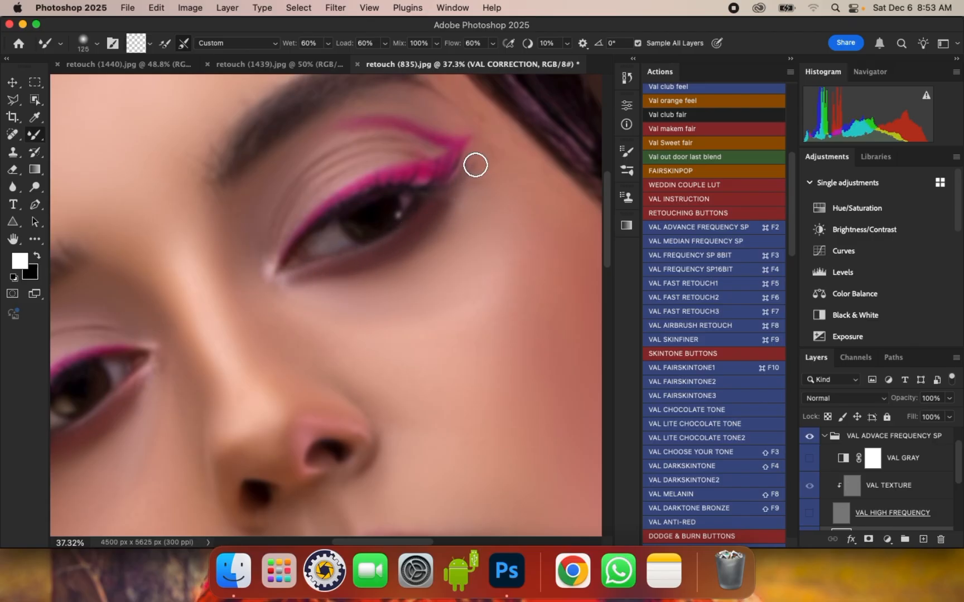
# Step: Blend the temple between the ear-side eye and the ear with the Mixer Brush at 250 to 300 px
pyautogui.press(']')
pyautogui.press(']')
pyautogui.press(']')
pyautogui.scroll(-2, 474, 128)
pyautogui.press('[')
pyautogui.scroll(-3, 465, 115)
pyautogui.press(']')
pyautogui.press(']')
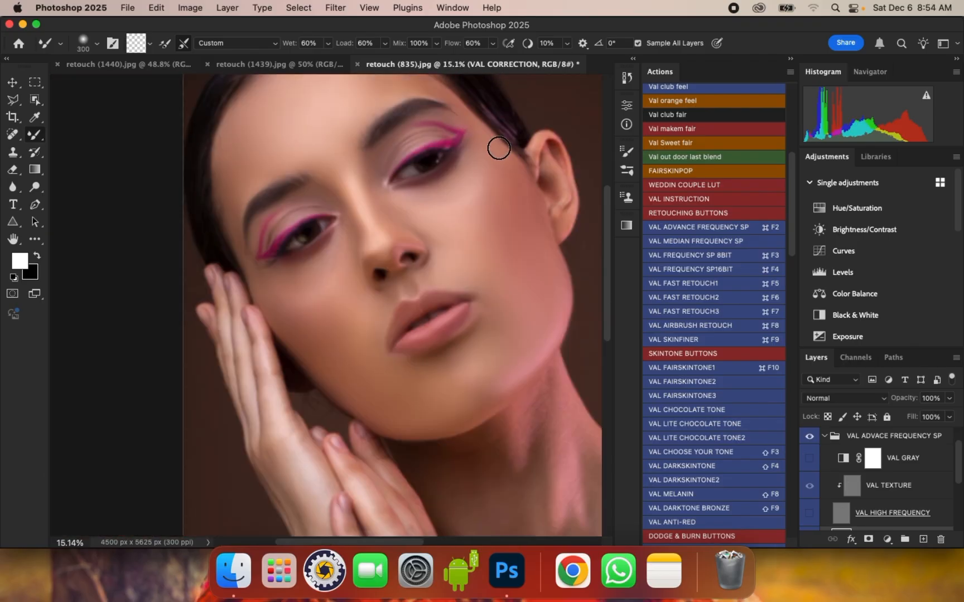
pyautogui.press('[')
# Step: Blend the hand-side under-eye and cheek with the Mixer Brush at 400 to 600 px, and show the VAL HIGH FREQUENCY layer
pyautogui.scroll(-3, 406, 235)
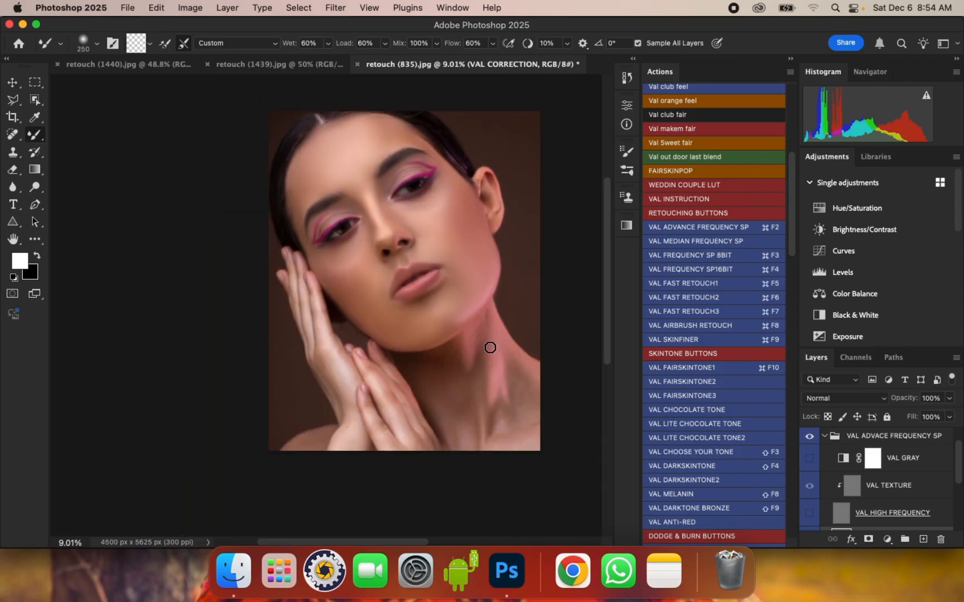
pyautogui.press(']')
pyautogui.scroll(1, 327, 266)
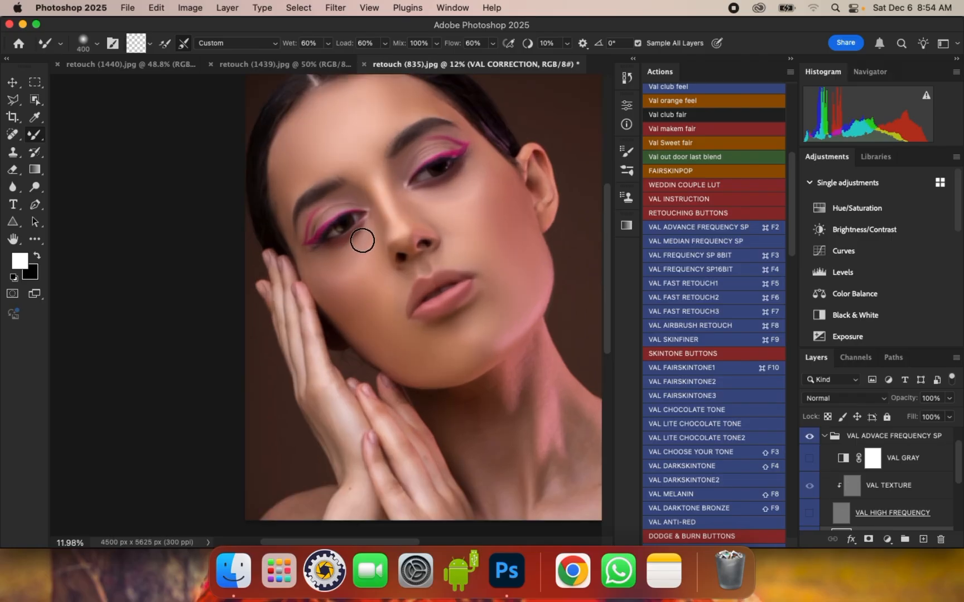
pyautogui.press(']')
pyautogui.press(']')
pyautogui.press(']')
pyautogui.scroll(1, 384, 143)
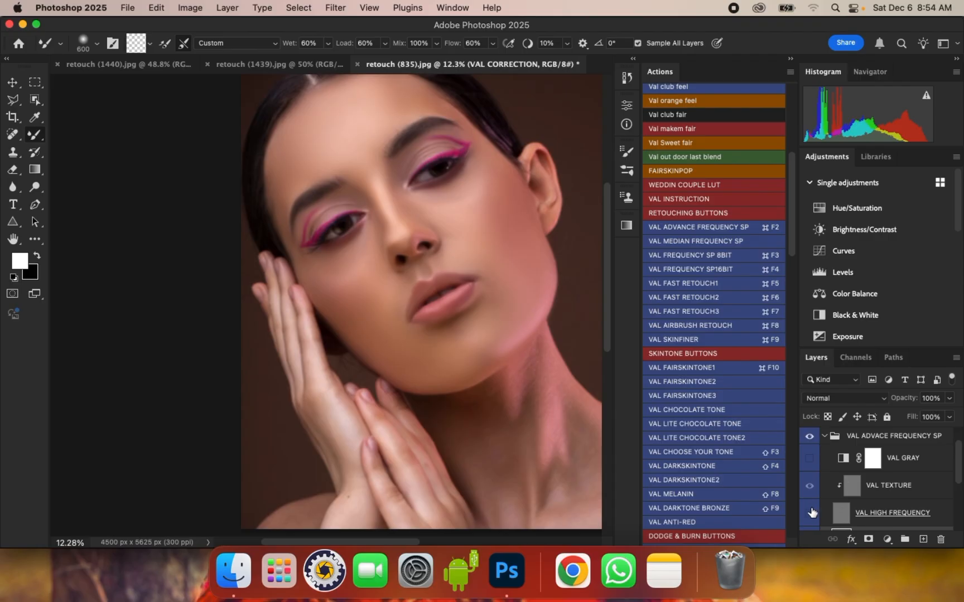
# Step: Compare the face before and after retouching by toggling the visibility of the VAL ADVACE FREQUENCY SP group
pyautogui.scroll(3, 434, 143)
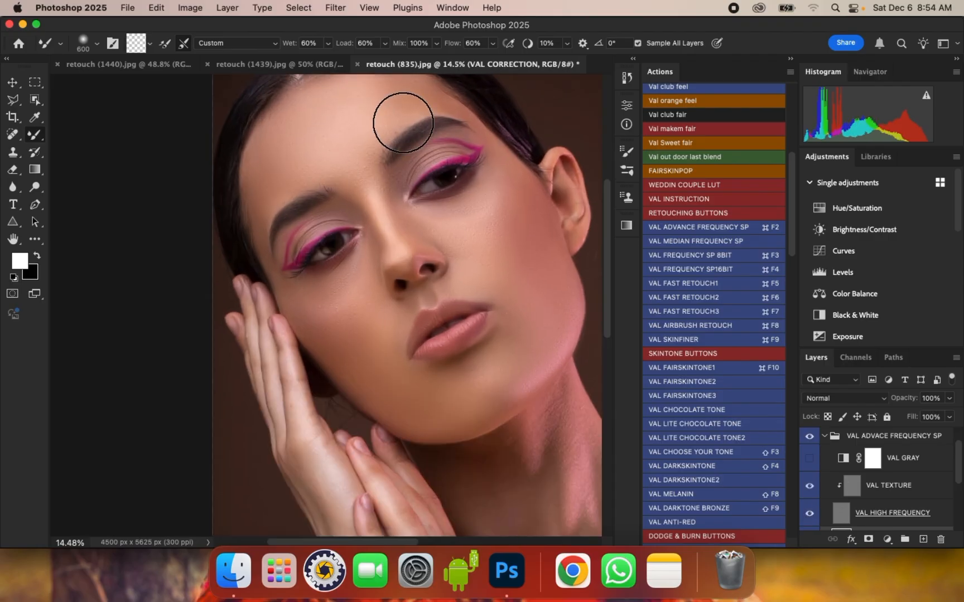
pyautogui.scroll(-2, 400, 121)
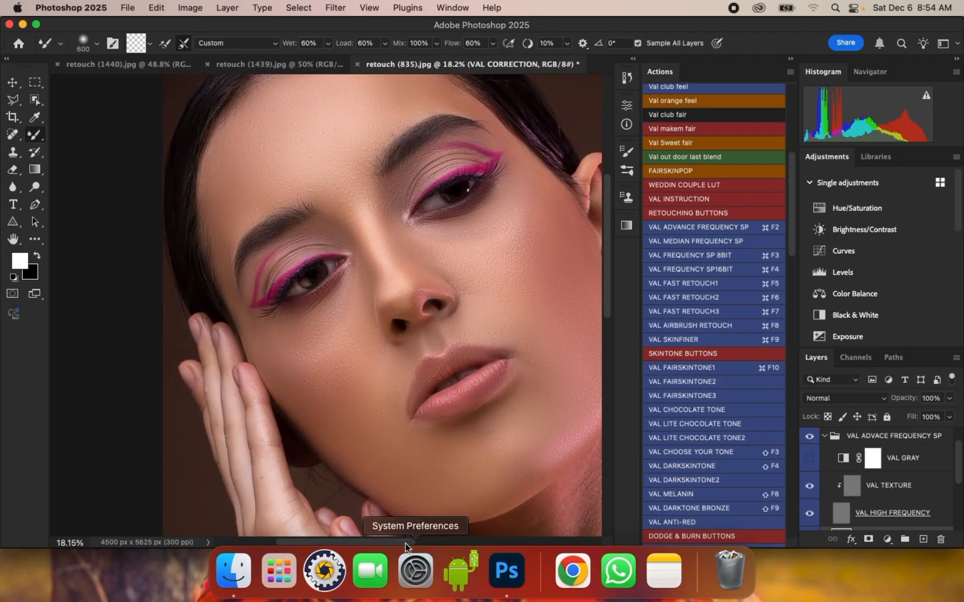
pyautogui.moveTo(501, 453); pyautogui.dragTo(465, 462)
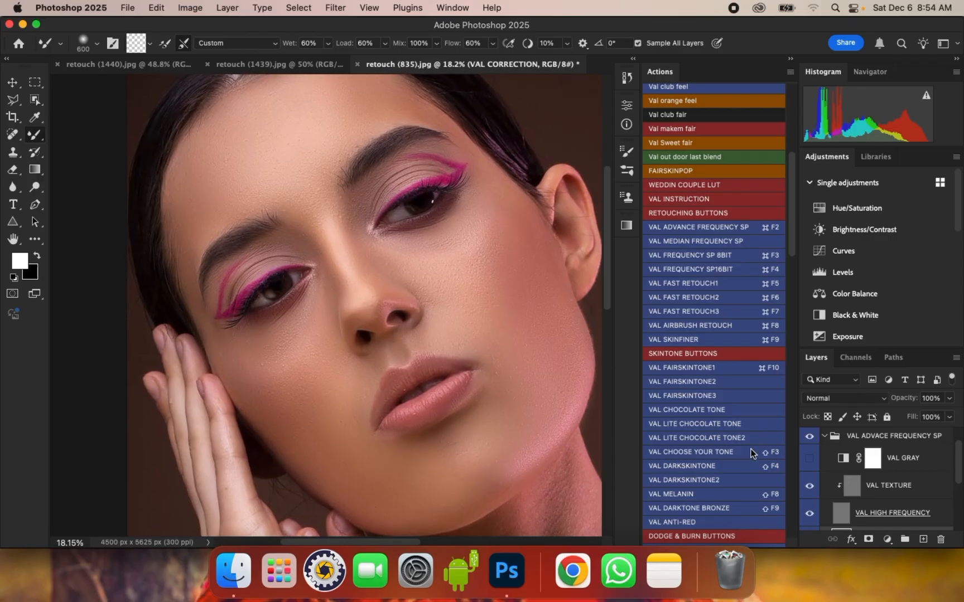
pyautogui.click(810, 438)
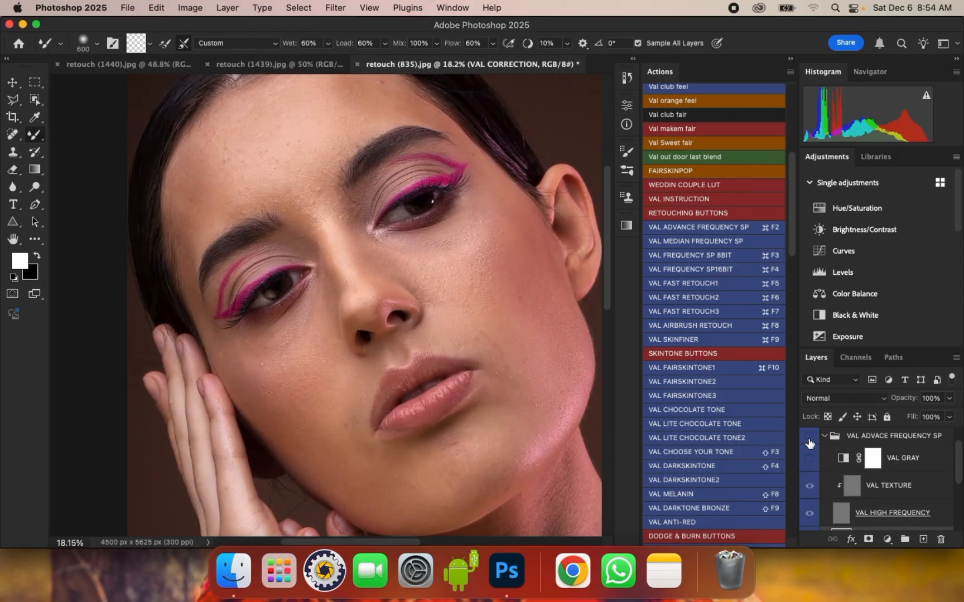
pyautogui.click(809, 441)
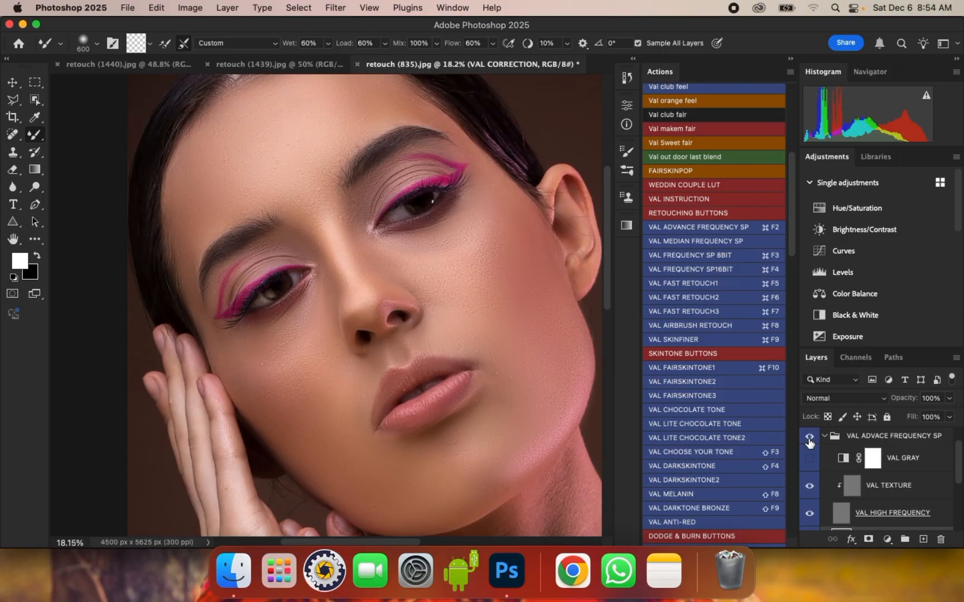
pyautogui.moveTo(488, 256); pyautogui.dragTo(491, 270)
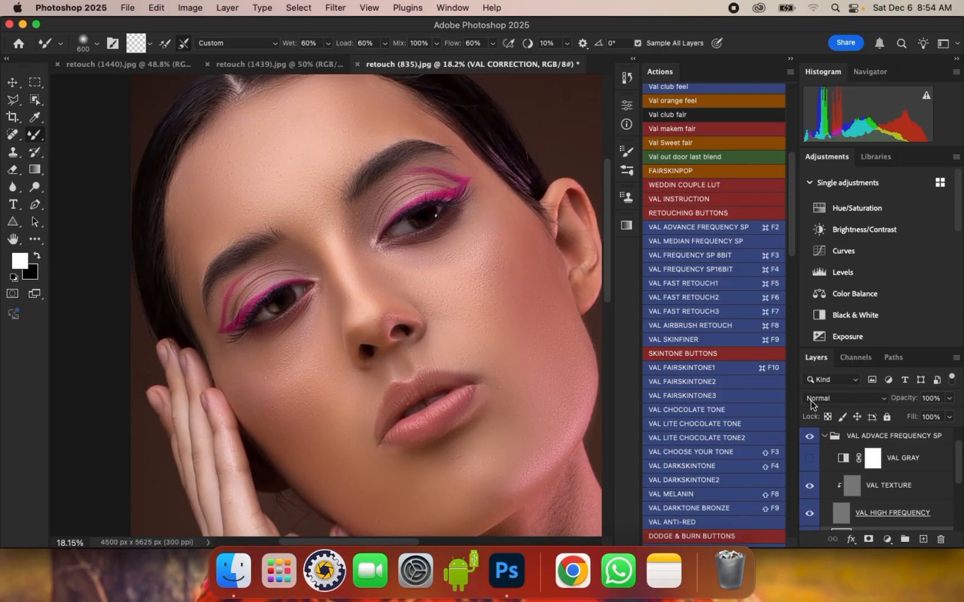
pyautogui.click(810, 438)
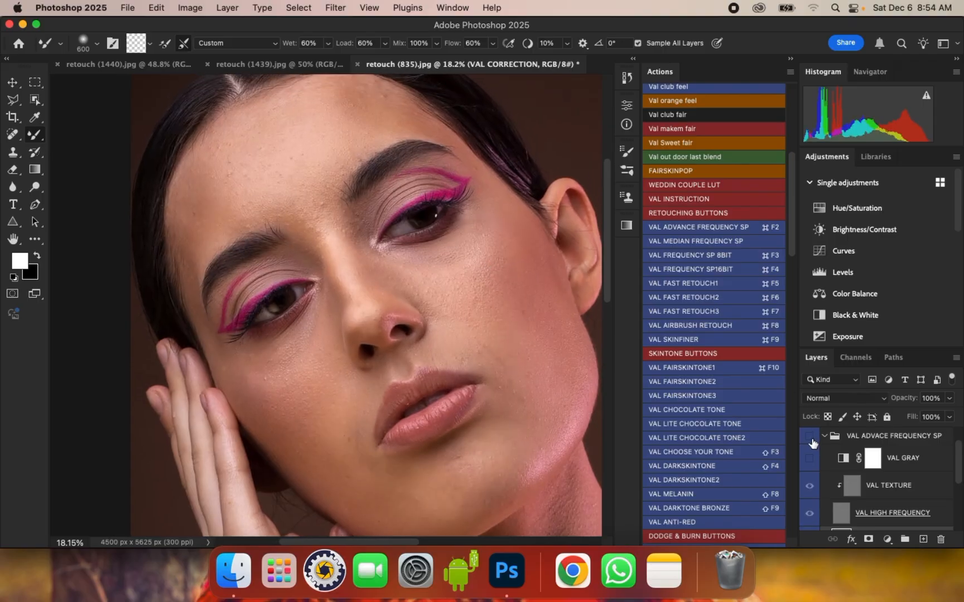
pyautogui.click(812, 441)
pyautogui.click(810, 438)
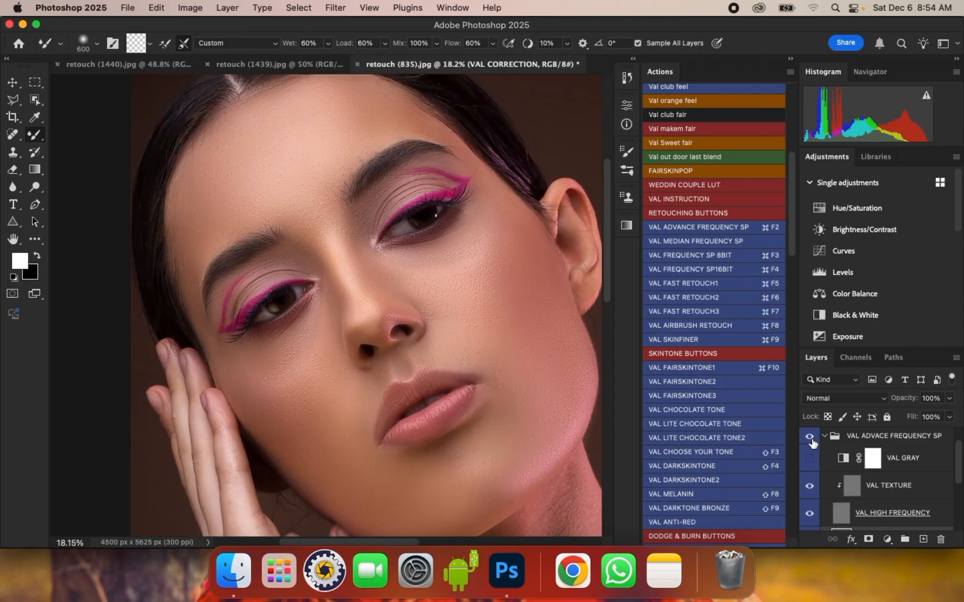
# Step: Examine the lower face, hands and neck with the VAL ADVACE FREQUENCY SP group off and on
pyautogui.moveTo(463, 350); pyautogui.dragTo(430, 230)
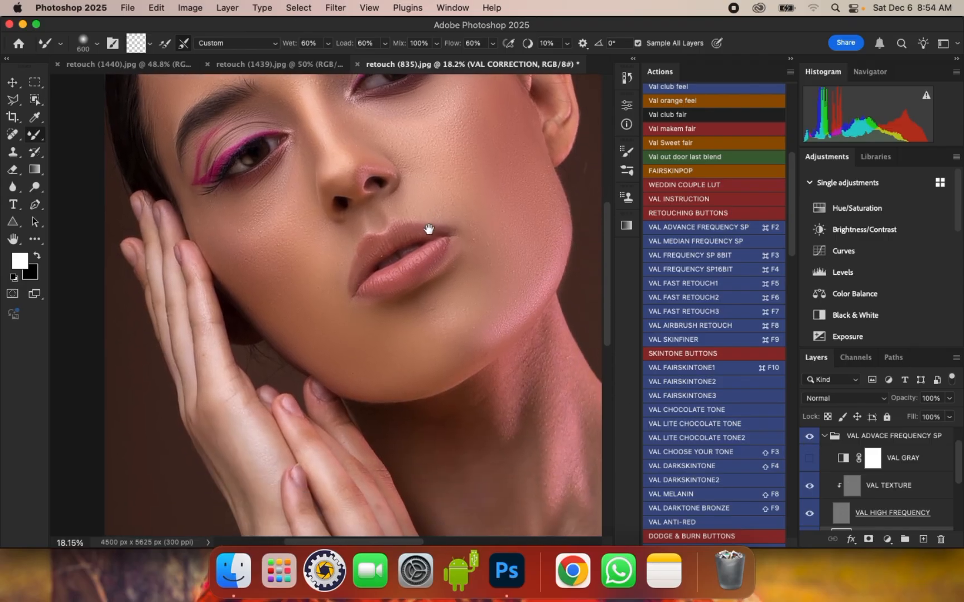
pyautogui.scroll(-5, 429, 230)
pyautogui.scroll(5, 456, 252)
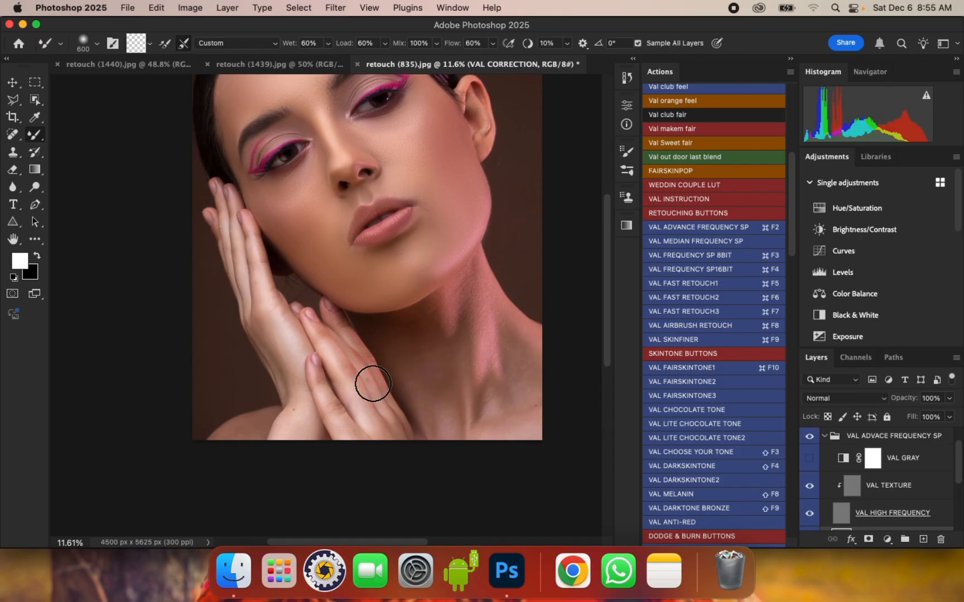
pyautogui.scroll(1, 367, 162)
pyautogui.scroll(4, 381, 149)
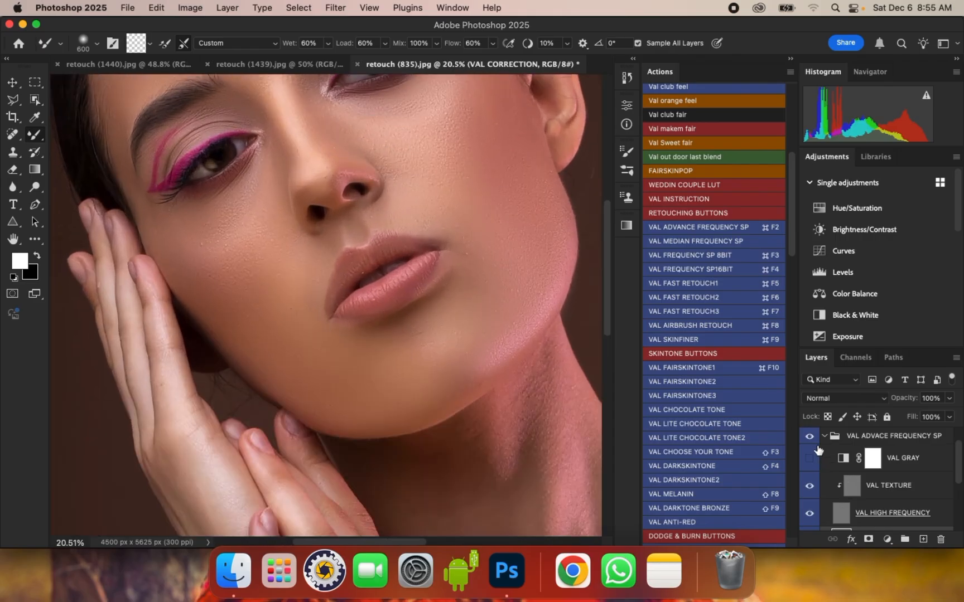
pyautogui.click(809, 439)
pyautogui.click(809, 439)
# Step: Hide the VAL HIGH FREQUENCY layer and blend the neck below the ear-side jaw with the Mixer Brush at 300 to 500 px
pyautogui.scroll(-1, 959, 478)
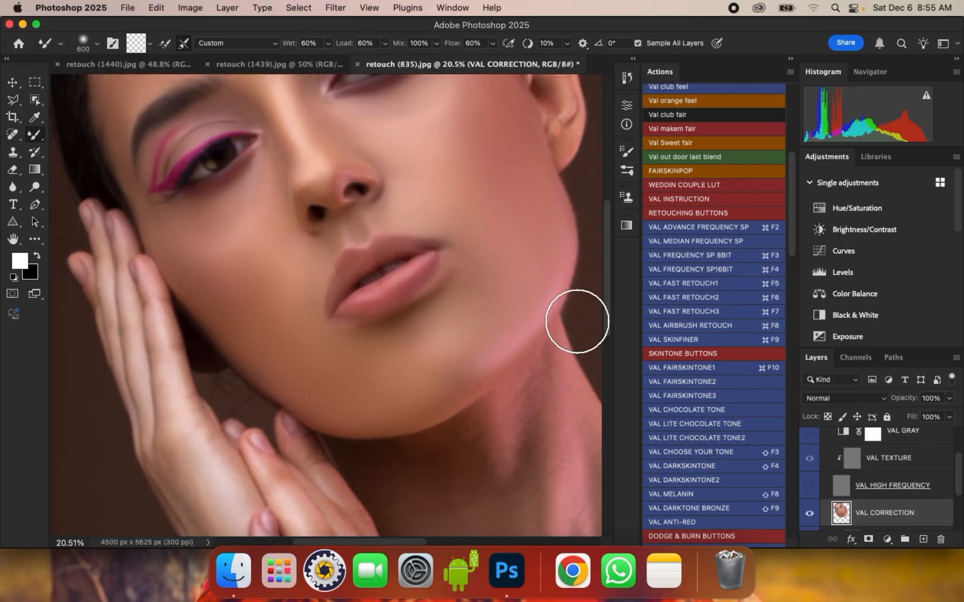
pyautogui.scroll(-3, 419, 198)
pyautogui.scroll(-2, 478, 366)
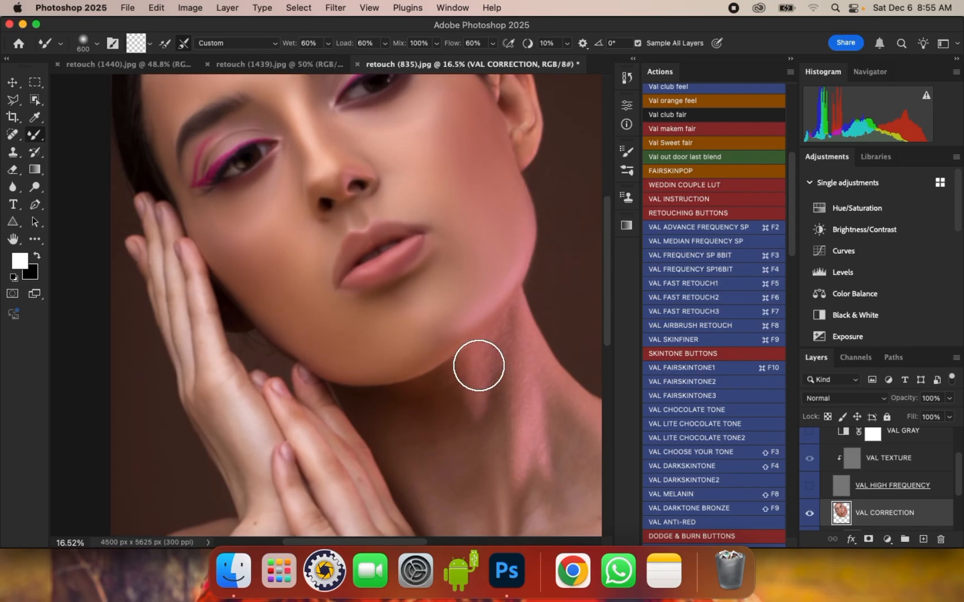
pyautogui.scroll(2, 494, 363)
pyautogui.press('[')
pyautogui.press('[')
pyautogui.press('[')
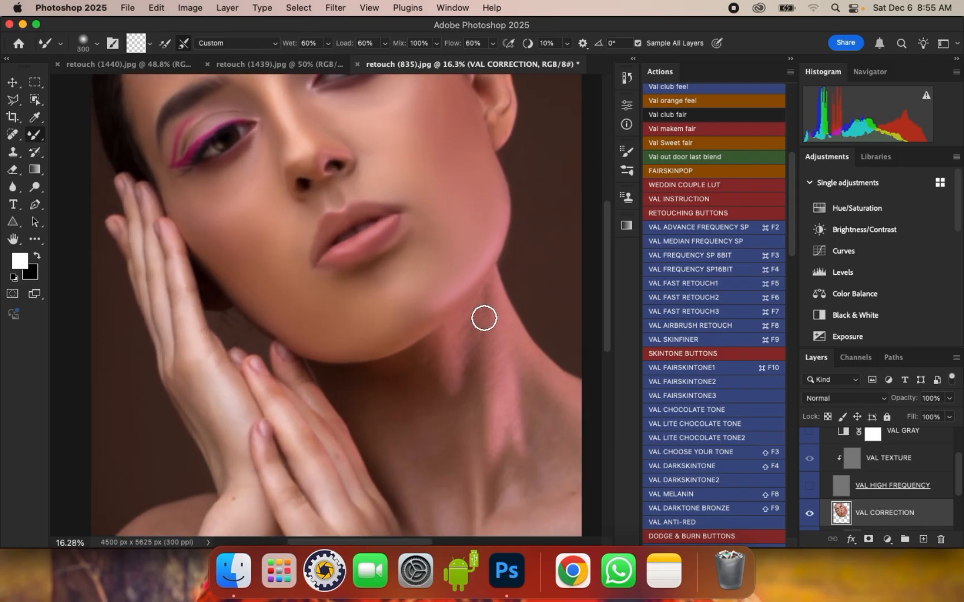
pyautogui.press(']')
pyautogui.press('[')
pyautogui.press(']')
pyautogui.press('[')
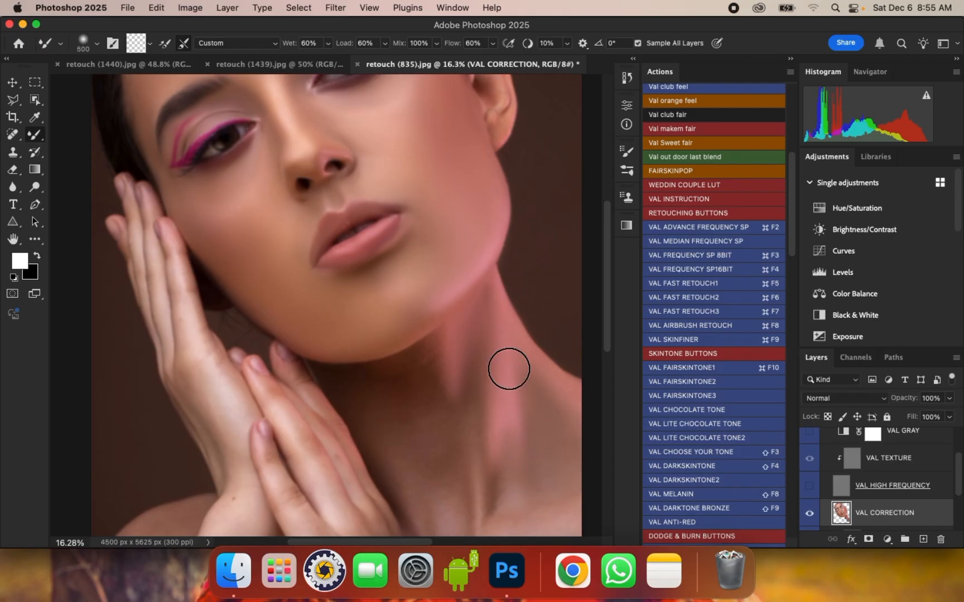
# Step: Blend the front of the neck and the shadow transition under the jaw with the Mixer Brush at 500 to 600 px
pyautogui.scroll(-2, 509, 368)
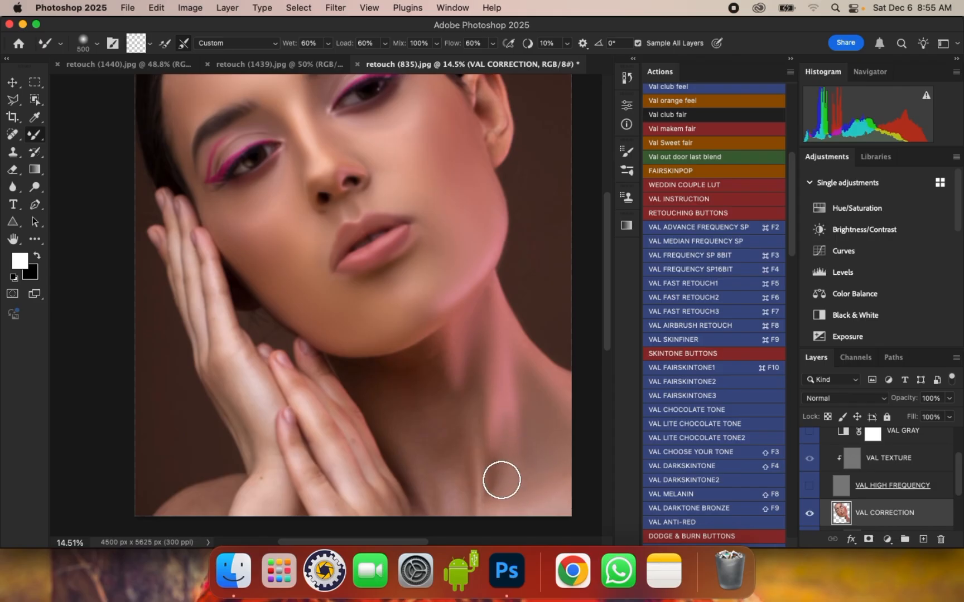
pyautogui.press(']')
pyautogui.press('[')
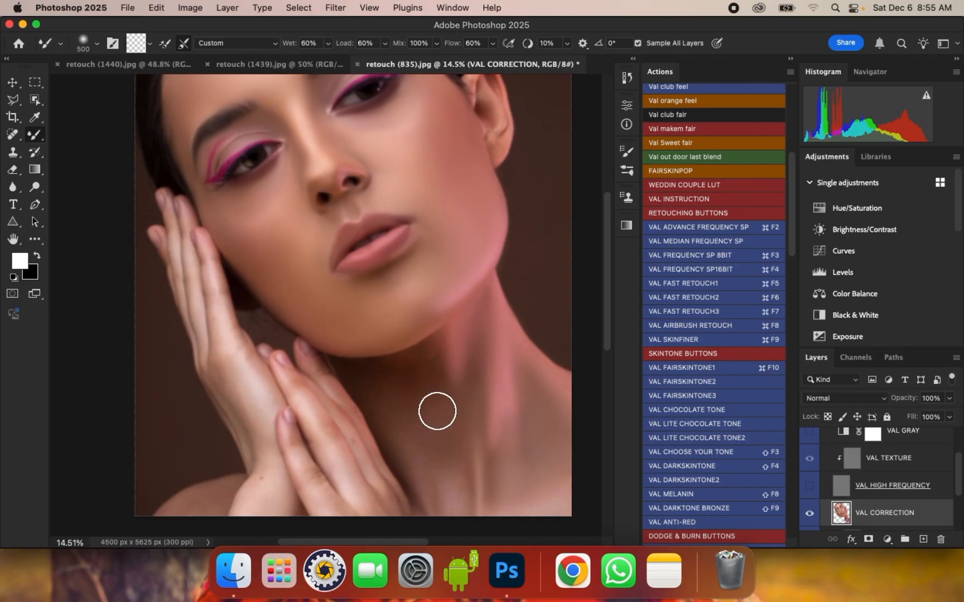
pyautogui.press(']')
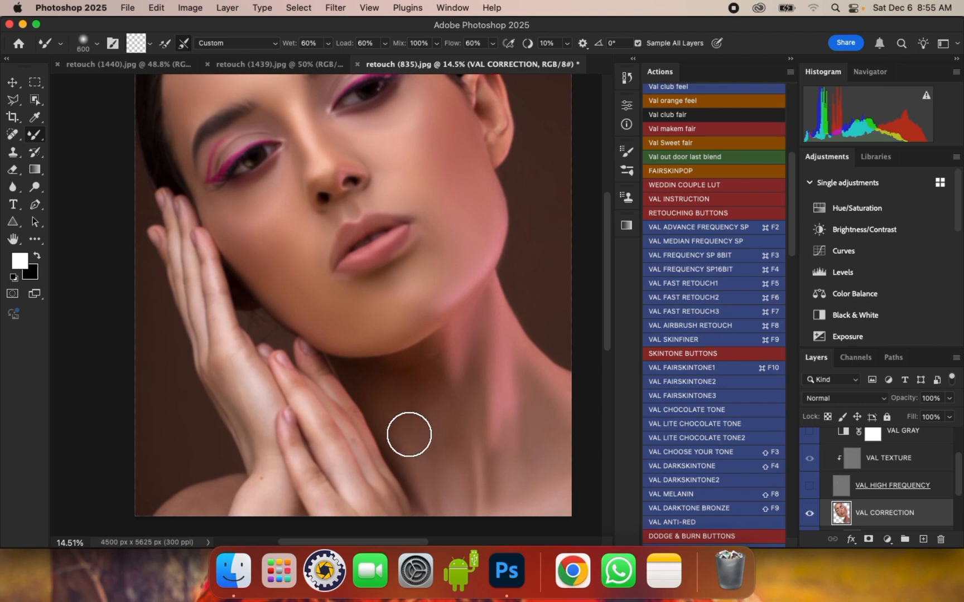
pyautogui.press('[')
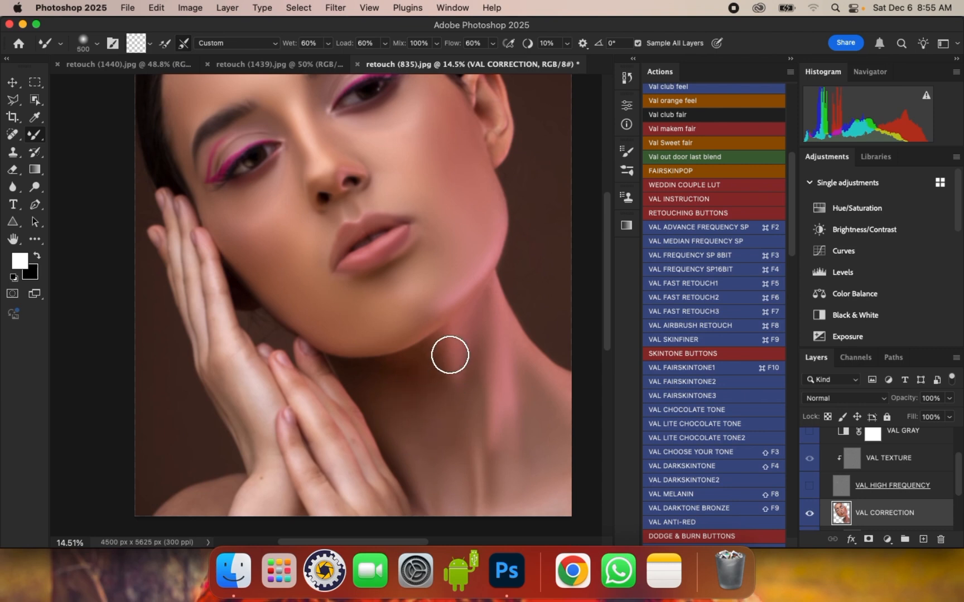
pyautogui.press(']')
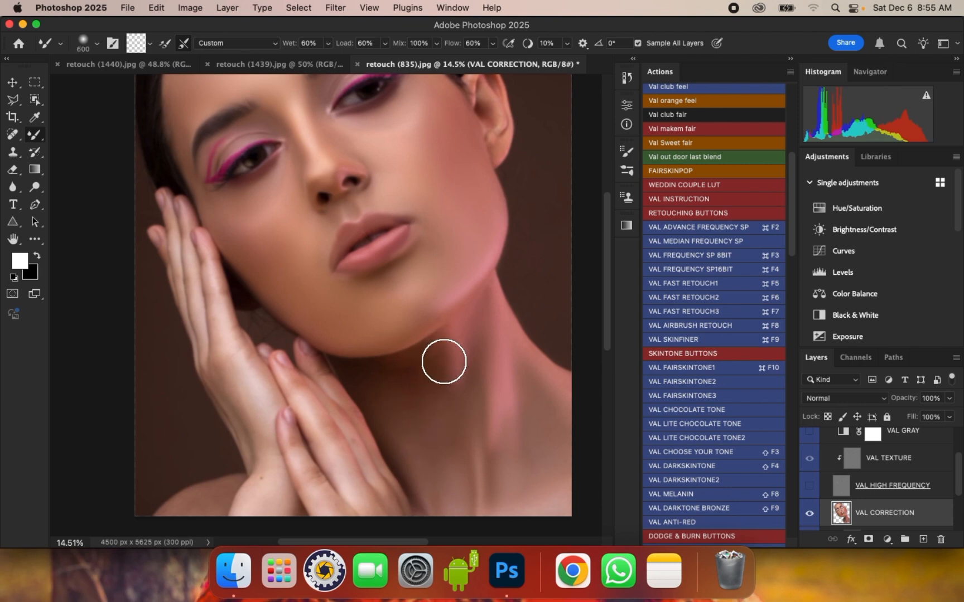
pyautogui.press('[')
pyautogui.press('[')
pyautogui.press(']')
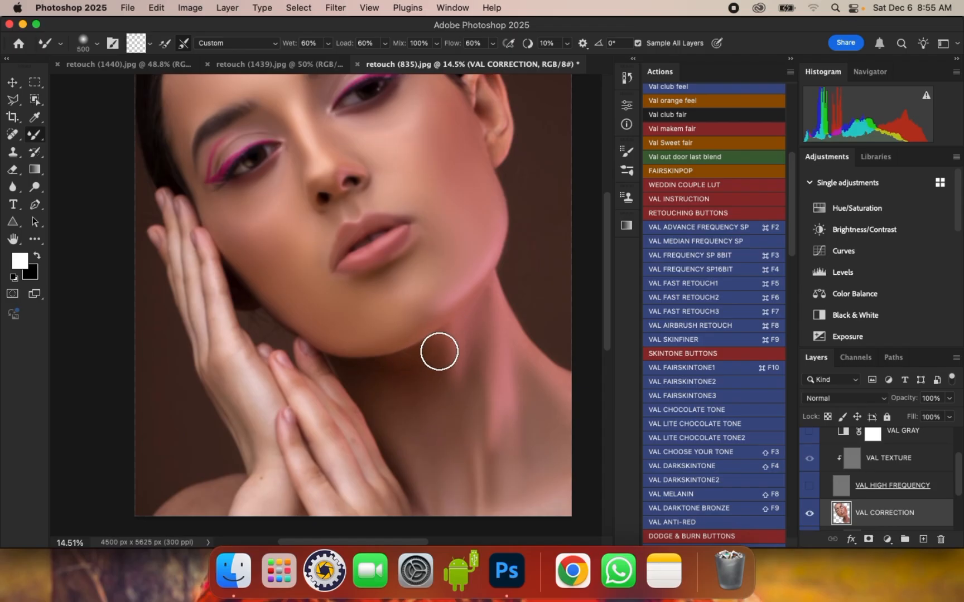
# Step: Blend the shadowed neck beside the hands down to the base of the neck with the Mixer Brush at 400 to 600 px
pyautogui.press(']')
pyautogui.press('[')
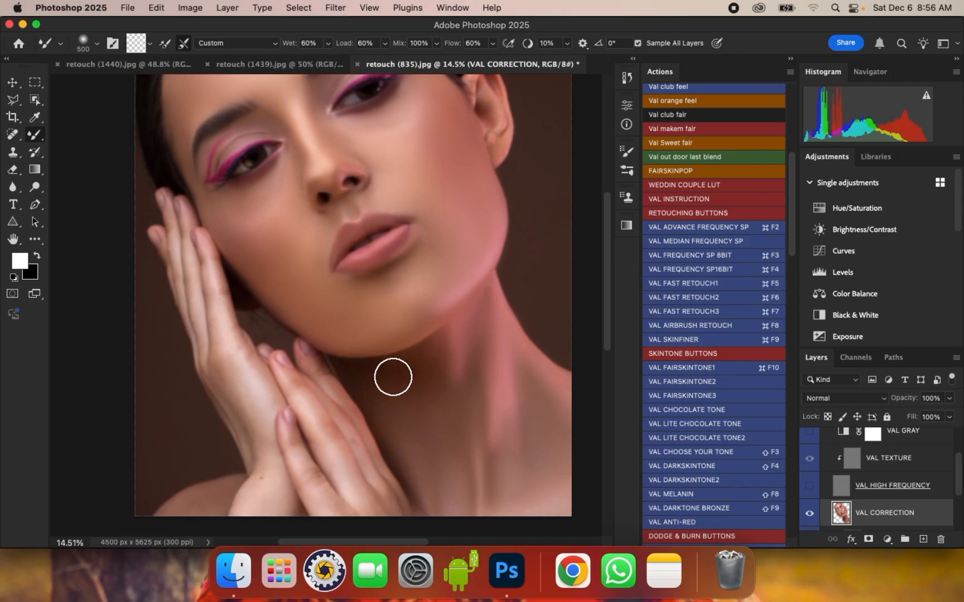
pyautogui.press(']')
pyautogui.press(']')
pyautogui.press('[')
pyautogui.press('[')
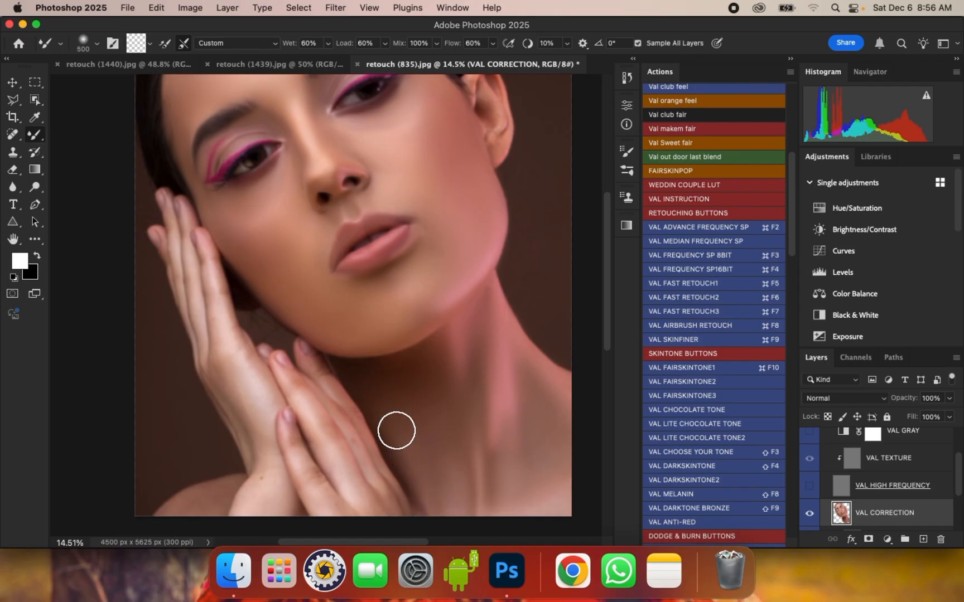
pyautogui.press('[')
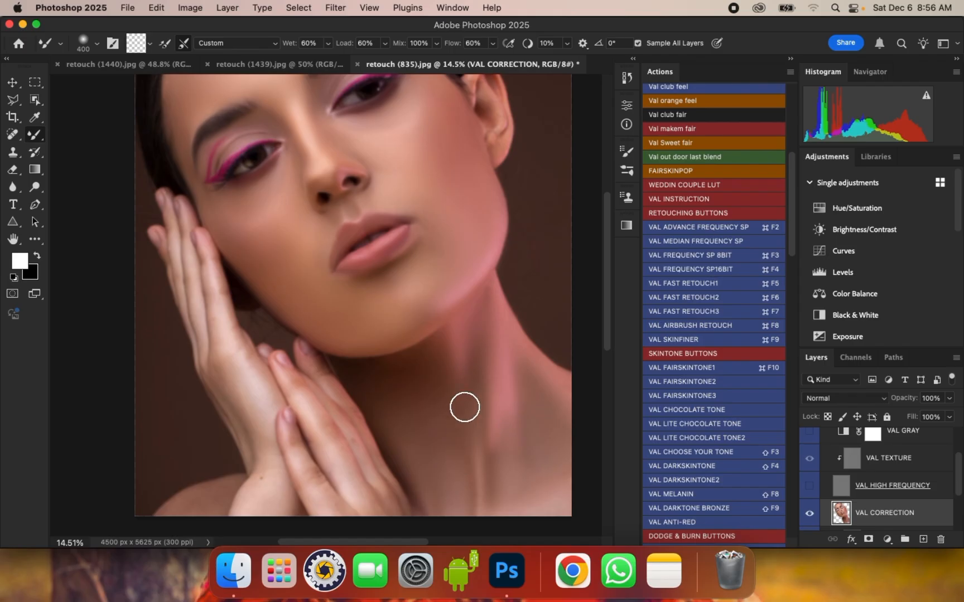
pyautogui.press(']')
pyautogui.press(']')
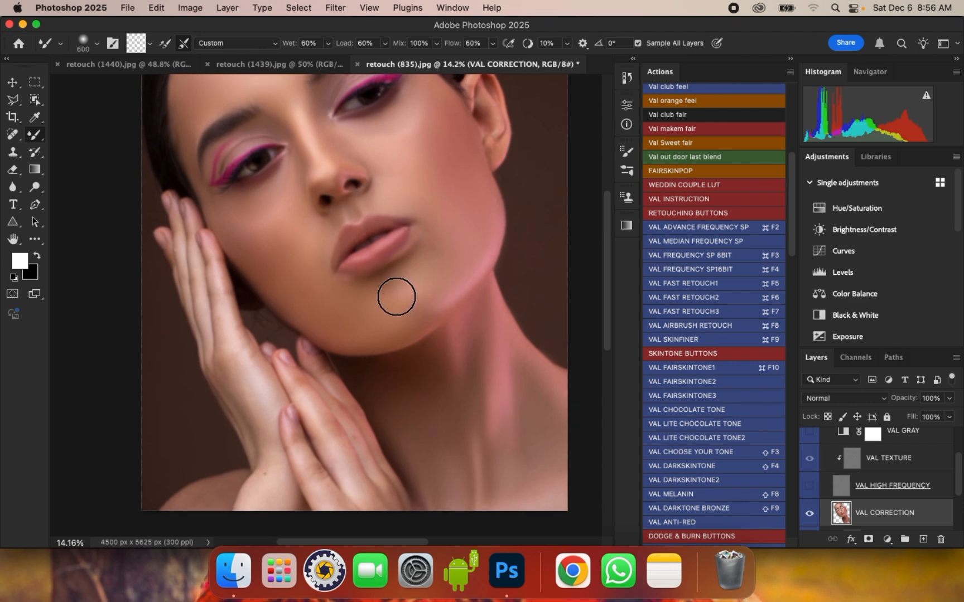
pyautogui.scroll(-1, 396, 294)
pyautogui.press(']')
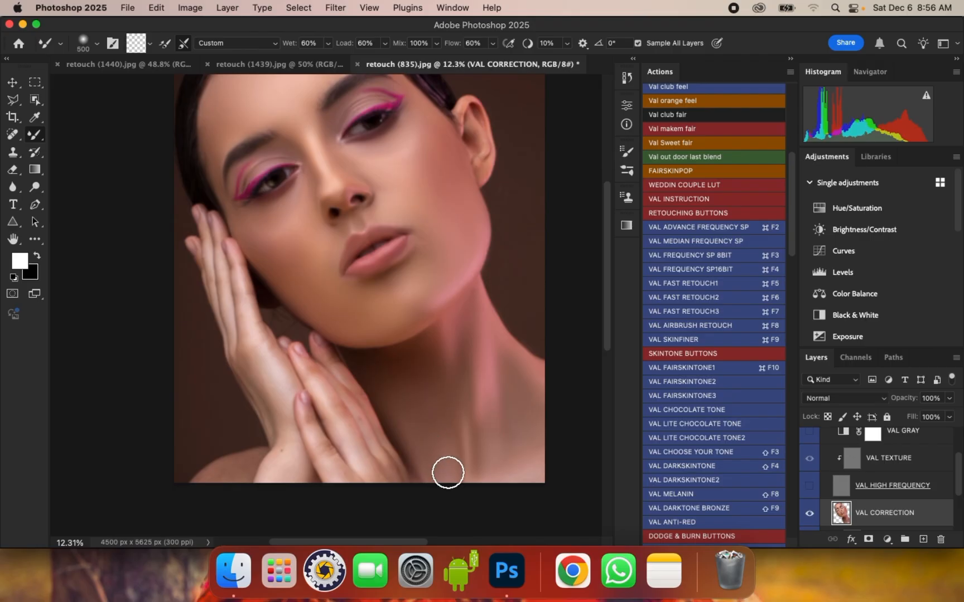
pyautogui.press('[')
# Step: Smooth the fingers and back of the front hand with the Mixer Brush at 200 to 300 px
pyautogui.scroll(1, 335, 474)
pyautogui.scroll(10, 311, 442)
pyautogui.press('[')
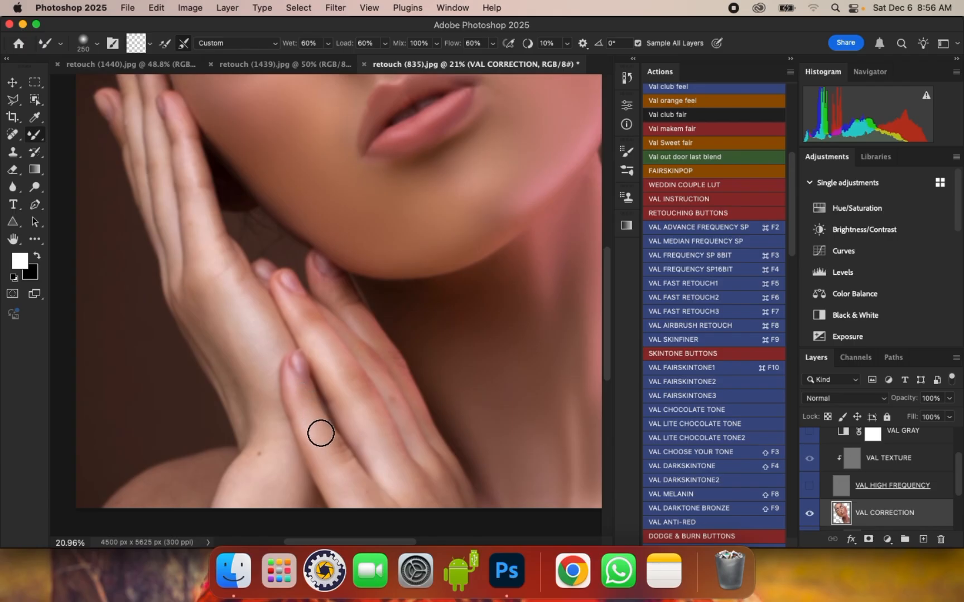
pyautogui.press(']')
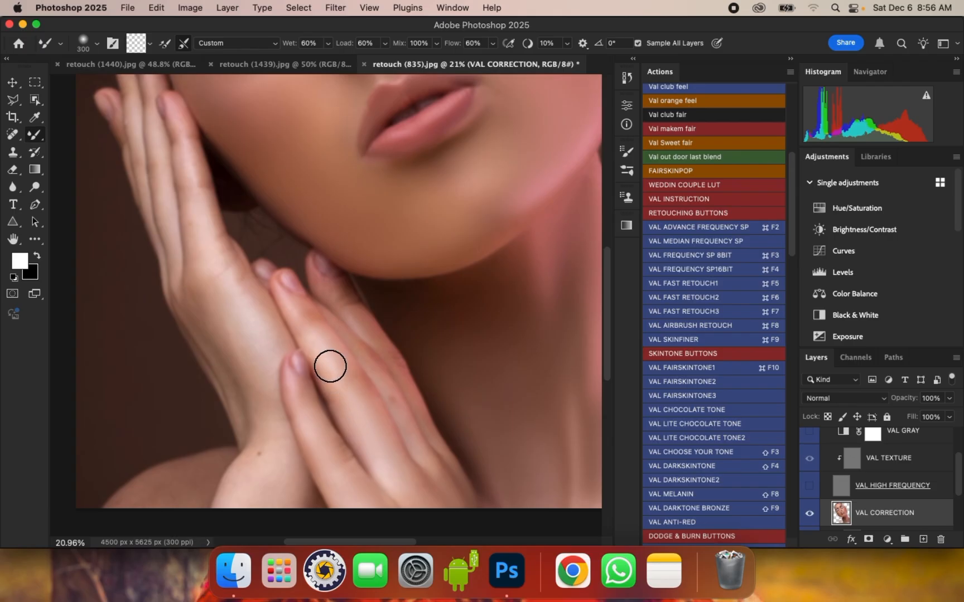
pyautogui.press('[')
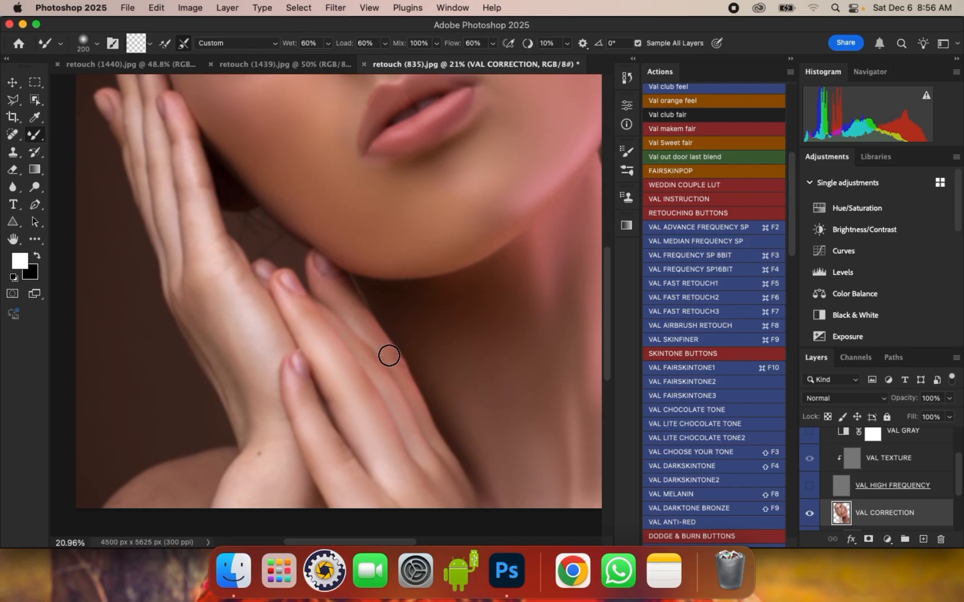
pyautogui.press(']')
pyautogui.press(']')
# Step: Blend the shoulder, wrist and back of the hand resting on the cheek with the Mixer Brush at 175 to 400 px
pyautogui.scroll(-1, 357, 275)
pyautogui.press(']')
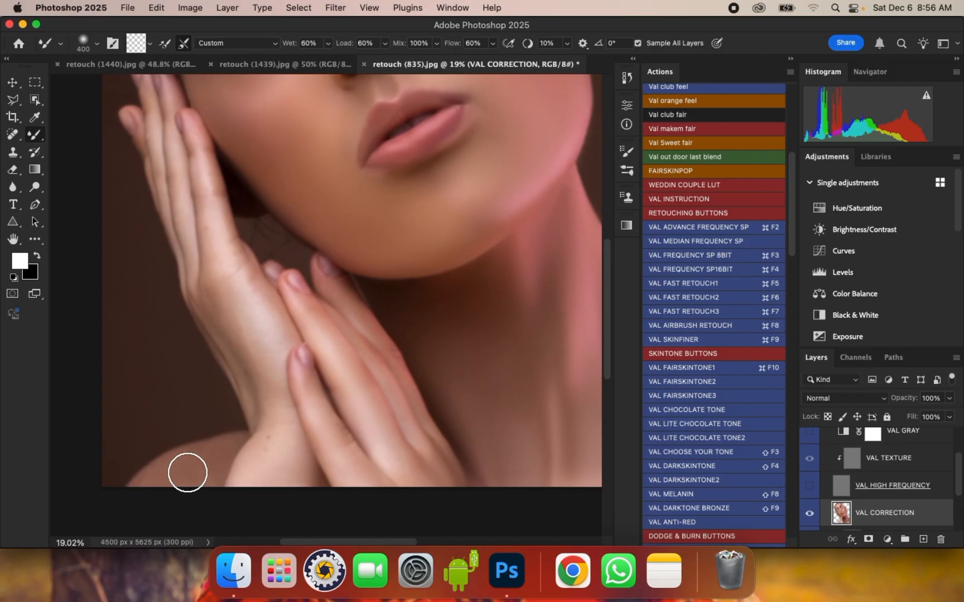
pyautogui.press('[')
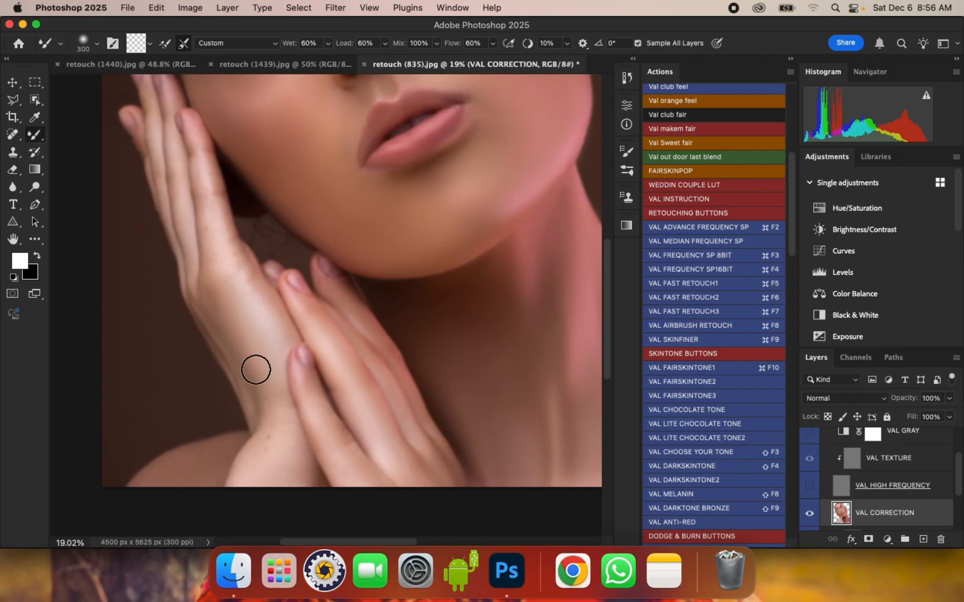
pyautogui.press(']')
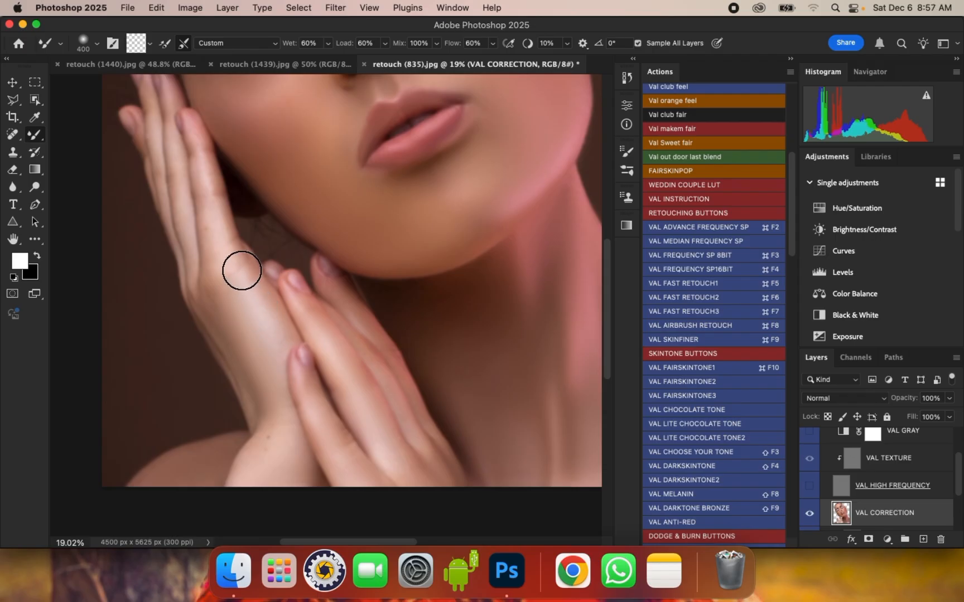
pyautogui.press('[')
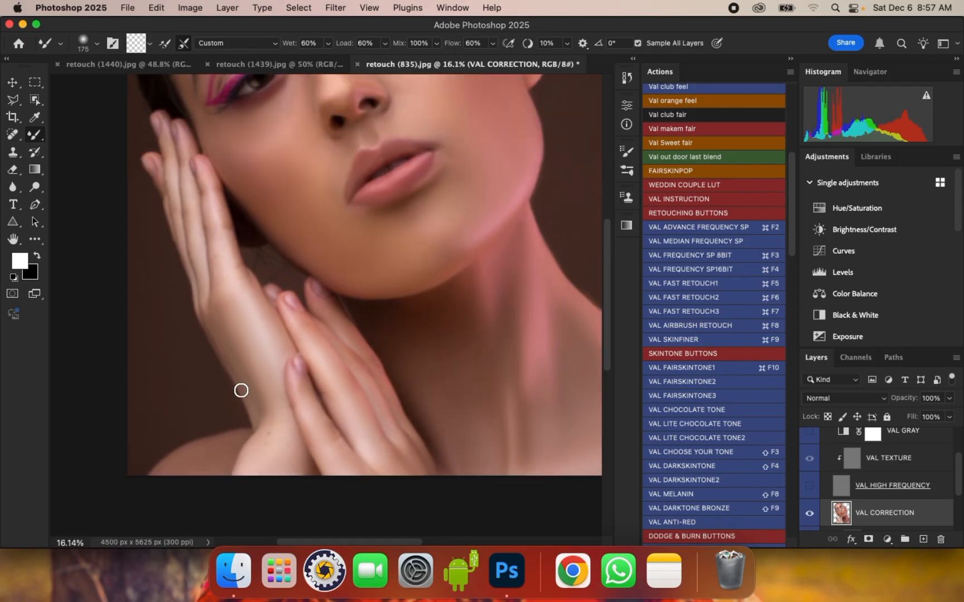
pyautogui.press(']')
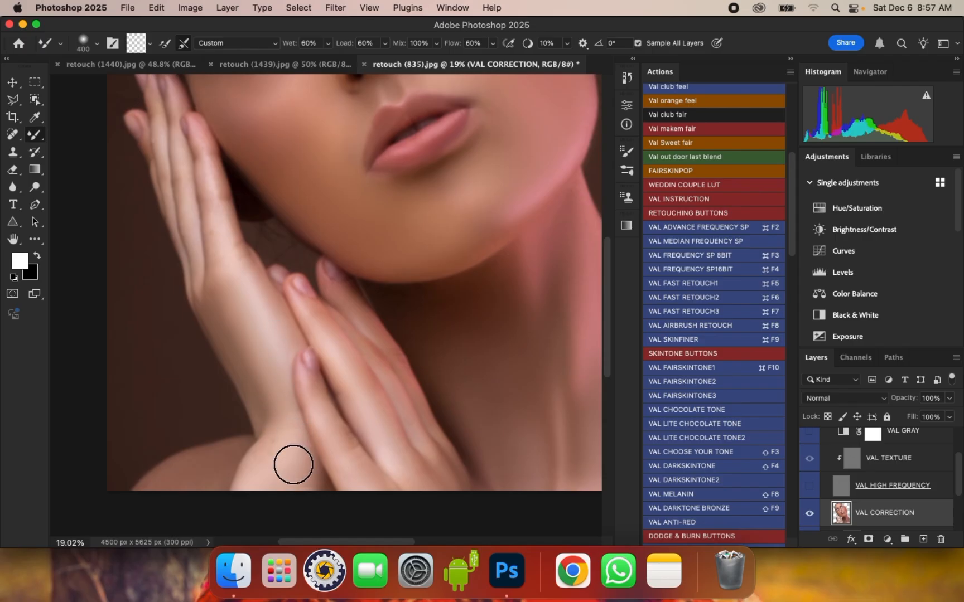
pyautogui.press('[')
pyautogui.press('[')
# Step: Blend the outer edge and knuckles of the cheek-side hand with the Mixer Brush at about 175 px
pyautogui.scroll(2, 193, 123)
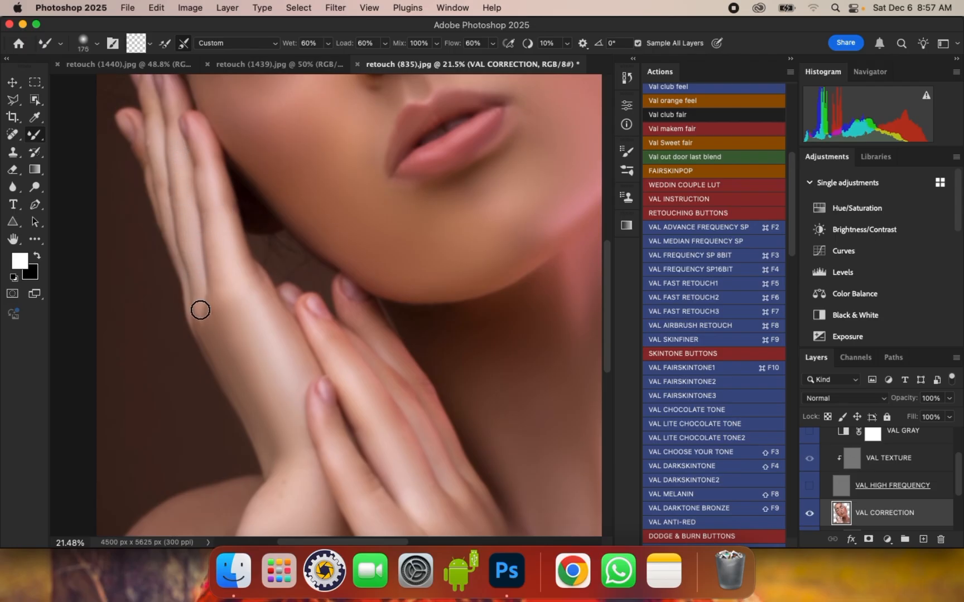
pyautogui.press(']')
pyautogui.press('[')
pyautogui.press('[')
pyautogui.press(']')
pyautogui.press(']')
pyautogui.scroll(-1, 281, 374)
# Step: Smooth the fingers and fingertips of the cheek-side hand with the Mixer Brush at 100 px
pyautogui.scroll(3, 183, 146)
pyautogui.press('[')
pyautogui.press('[')
pyautogui.press('[')
pyautogui.press('[')
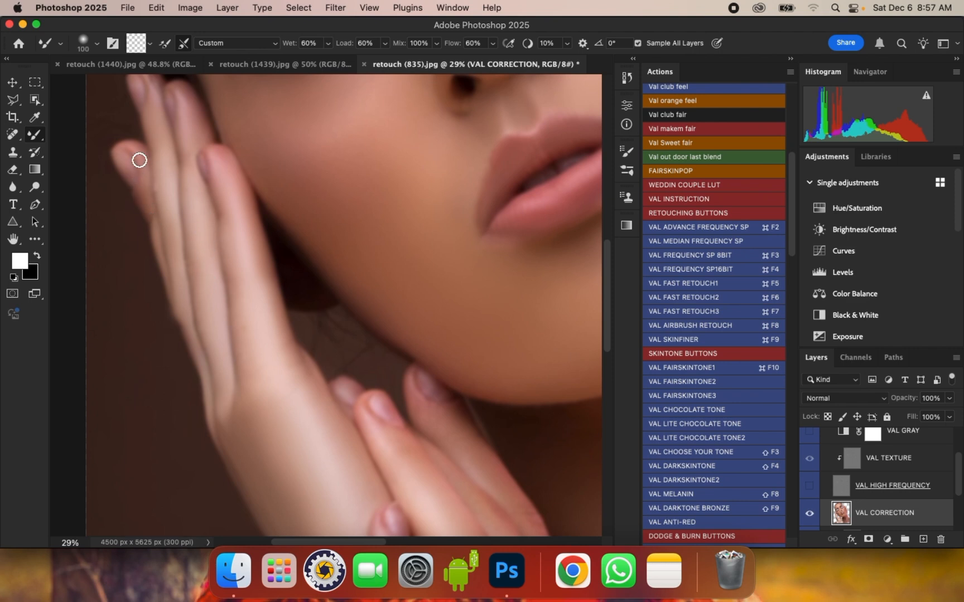
# Step: Show the VAL HIGH FREQUENCY layer and compare the hands and neck before and after by toggling the VAL ADVACE FREQUENCY SP group
pyautogui.scroll(-3, 178, 219)
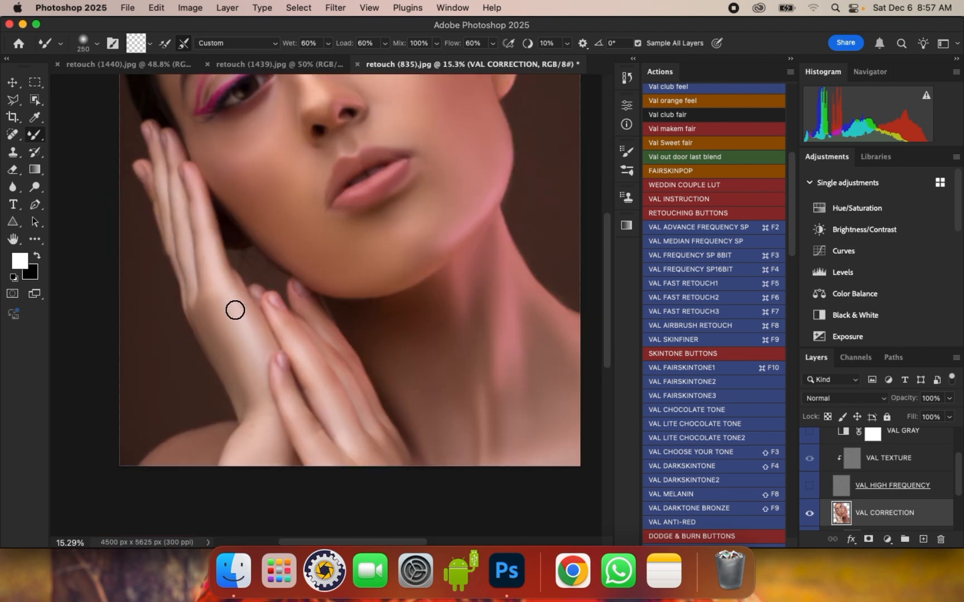
pyautogui.scroll(1, 165, 176)
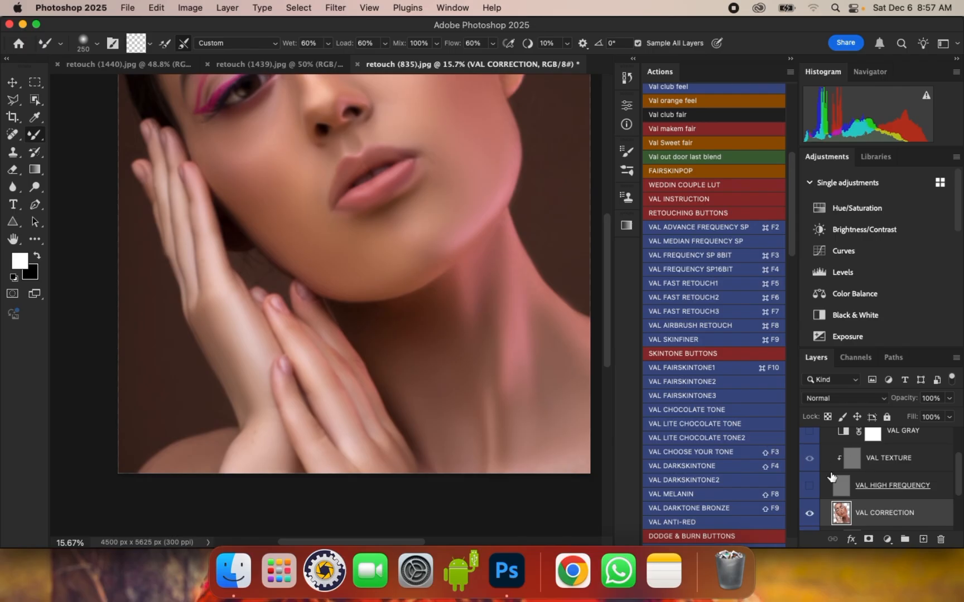
pyautogui.scroll(3, 828, 469)
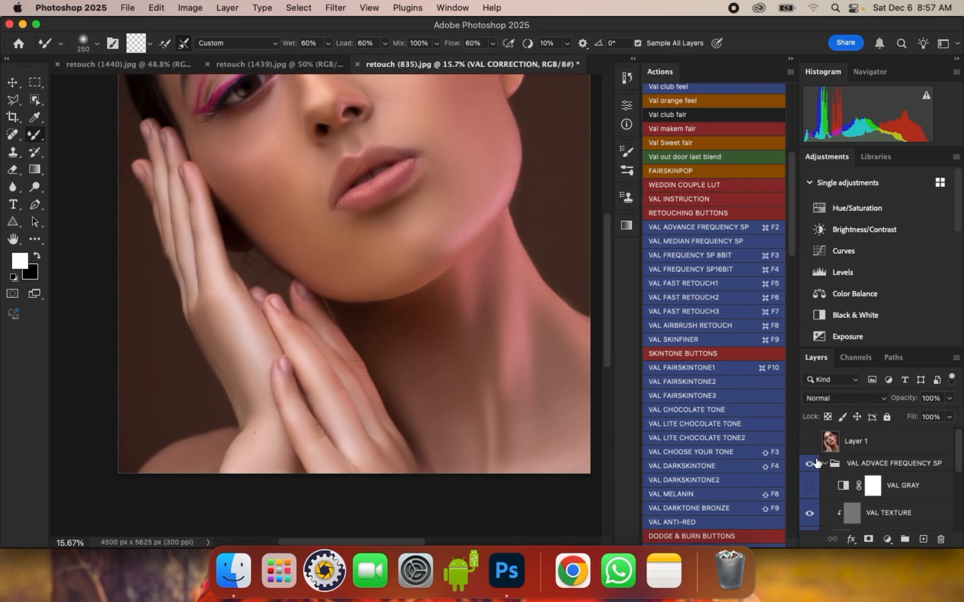
pyautogui.click(813, 464)
pyautogui.click(809, 464)
pyautogui.click(810, 464)
pyautogui.click(810, 464)
pyautogui.click(812, 464)
pyautogui.click(812, 464)
pyautogui.click(812, 464)
pyautogui.click(812, 464)
pyautogui.click(812, 464)
pyautogui.click(813, 464)
pyautogui.click(812, 464)
pyautogui.click(813, 464)
pyautogui.click(812, 464)
# Step: Hide the VAL HIGH FREQUENCY layer and blend the front hand's fingers below the chin with the Mixer Brush at 150 to 175 px
pyautogui.scroll(-2, 865, 481)
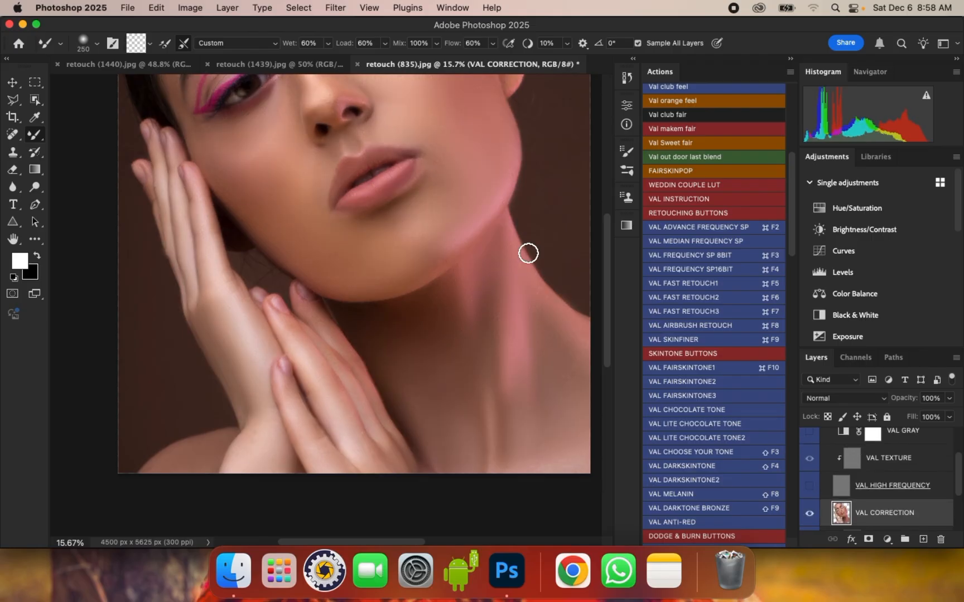
pyautogui.scroll(2, 307, 305)
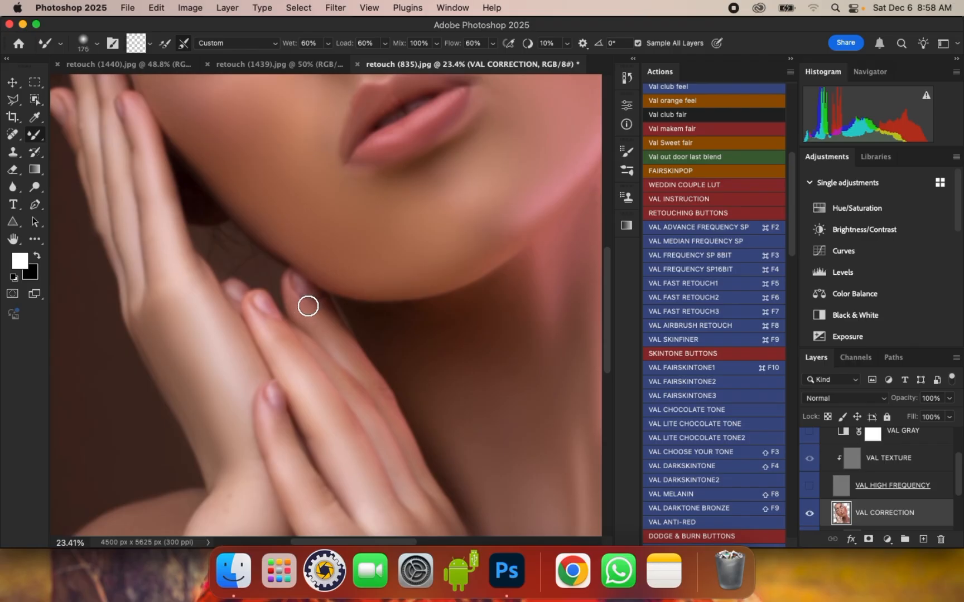
pyautogui.scroll(2, 297, 305)
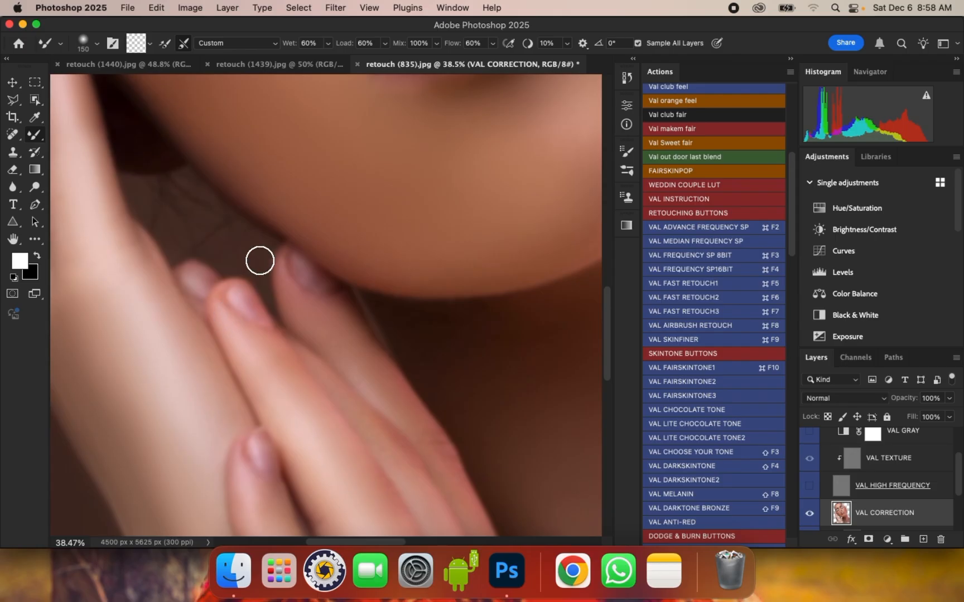
pyautogui.scroll(-1, 260, 261)
pyautogui.scroll(-4, 342, 326)
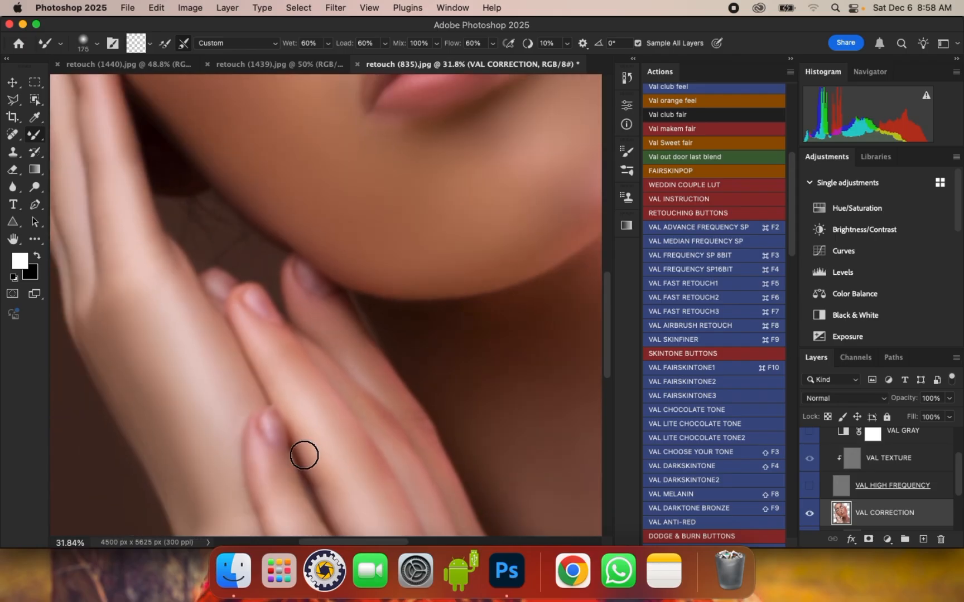
pyautogui.scroll(1, 262, 443)
pyautogui.press('[')
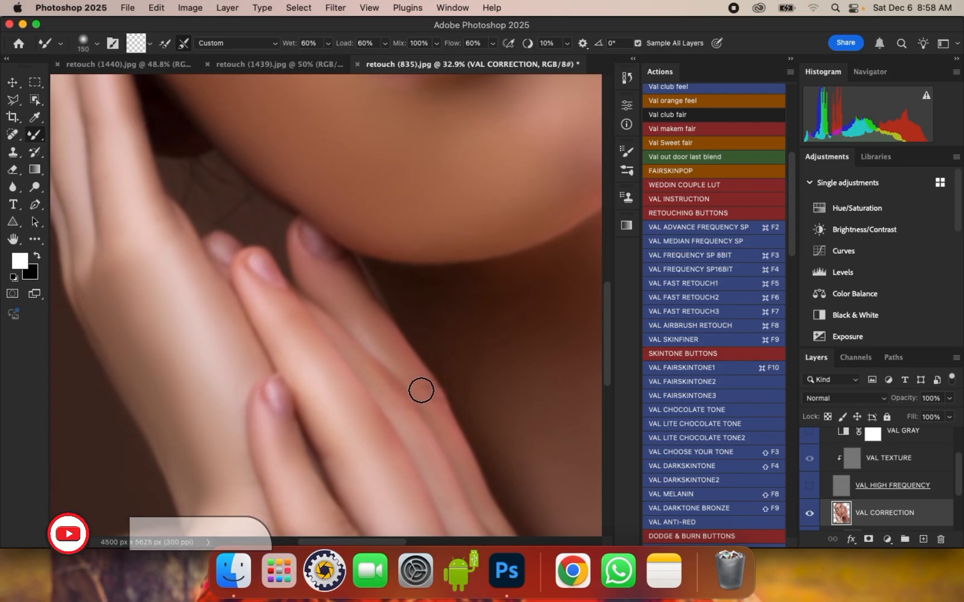
# Step: Smooth the front hand's fingertips below the chin with the Mixer Brush at 90 to 125 px
pyautogui.press('[')
pyautogui.press('[')
pyautogui.press('[')
pyautogui.press('[')
pyautogui.scroll(5, 273, 226)
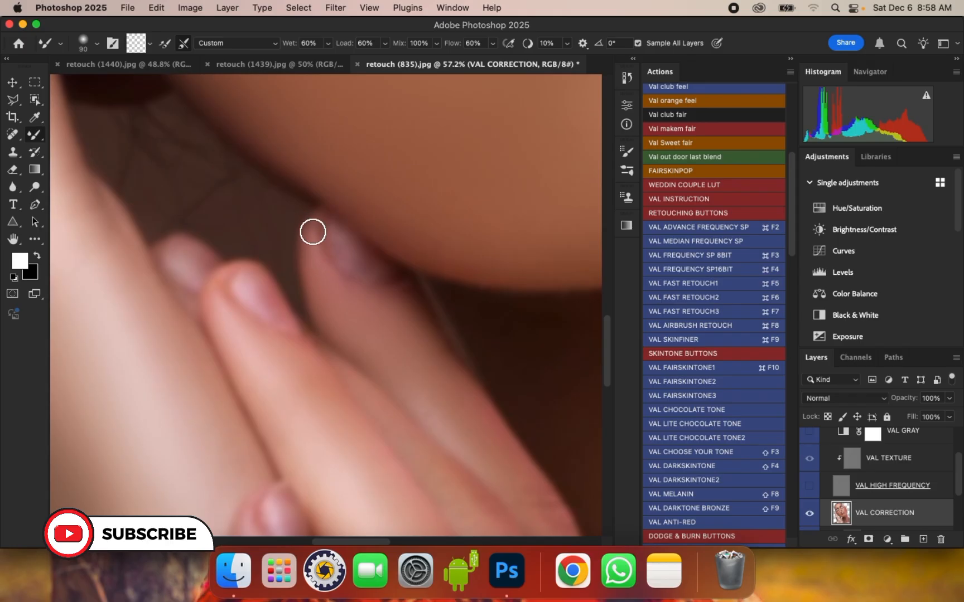
pyautogui.press(']')
pyautogui.scroll(-1, 248, 333)
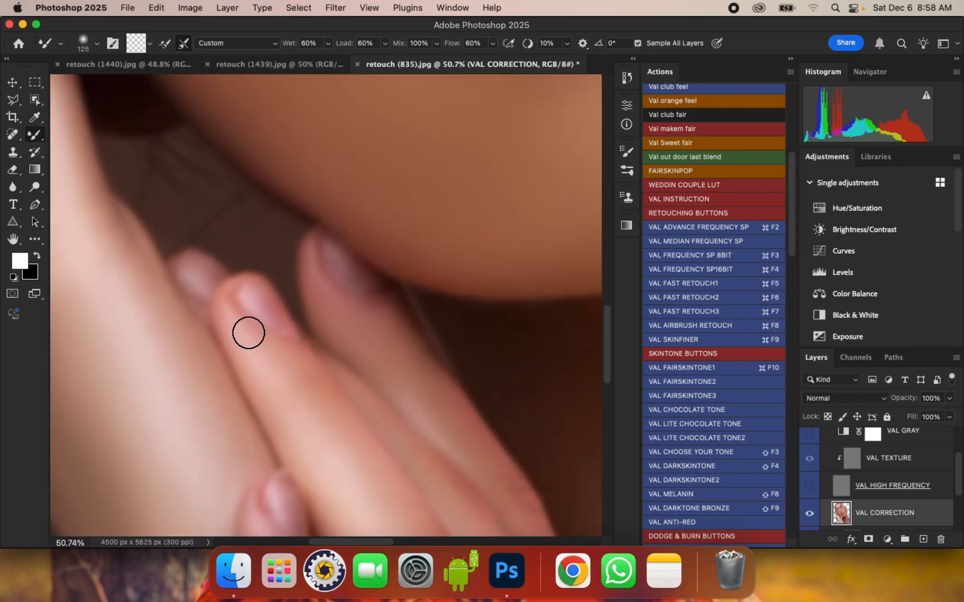
pyautogui.scroll(-3, 350, 403)
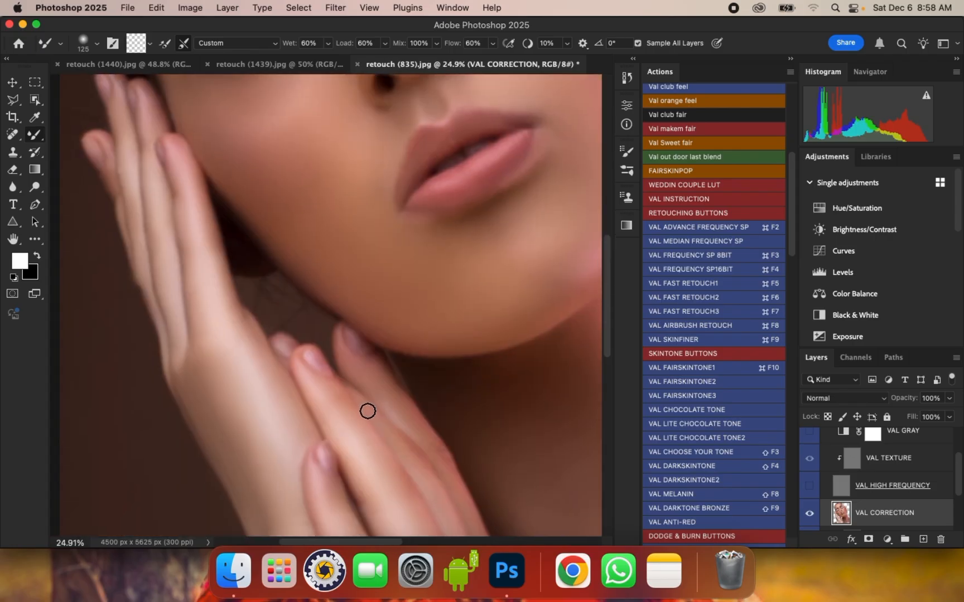
# Step: Blend the index finger and inner edge of the cheek-side hand with the Mixer Brush at 150 to 200 px
pyautogui.scroll(2, 255, 230)
pyautogui.scroll(-1, 351, 337)
pyautogui.scroll(1, 178, 131)
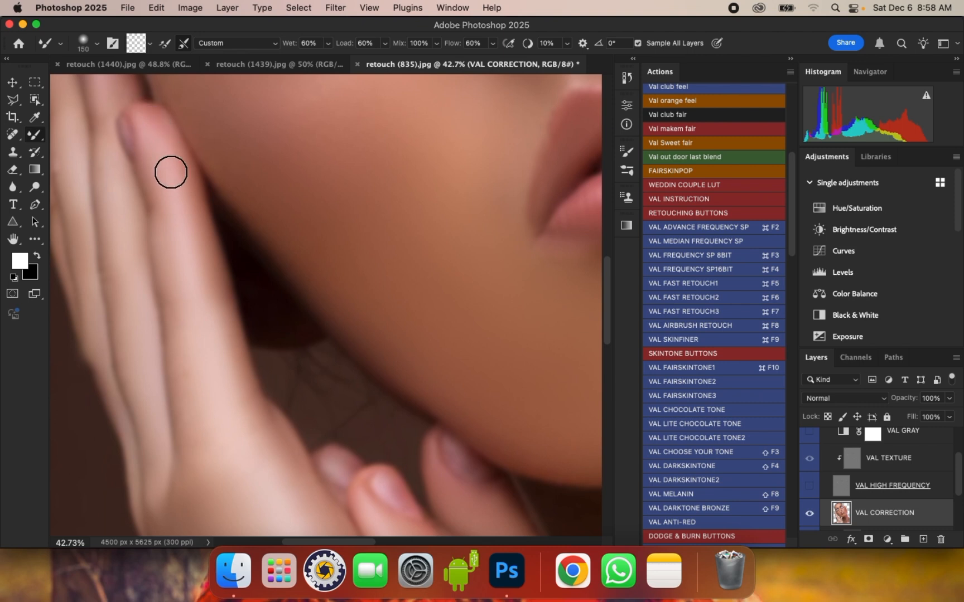
pyautogui.press(']')
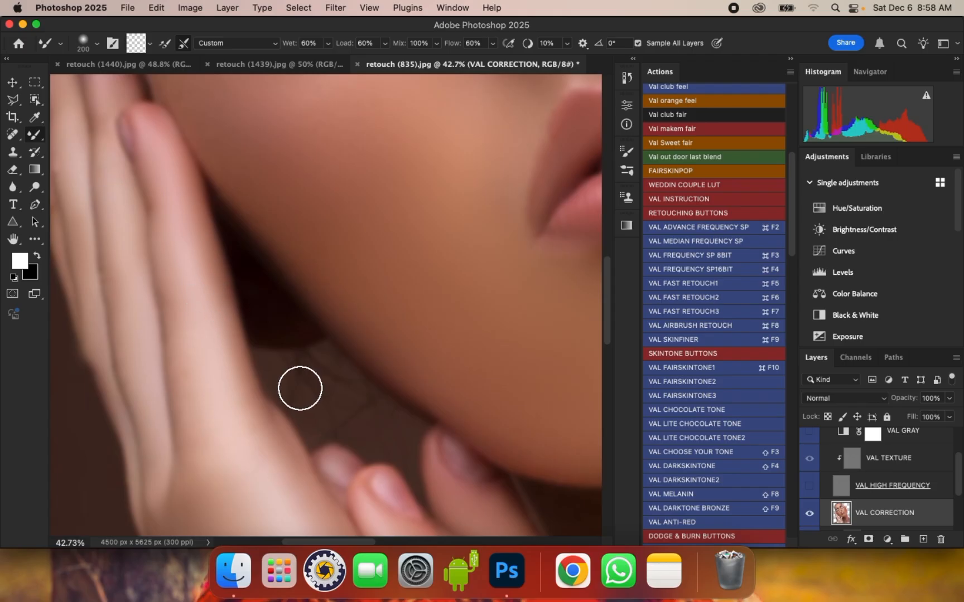
# Step: Smooth the index and middle fingertips against the cheek with the Mixer Brush at 100 to 125 px
pyautogui.scroll(-2, 299, 389)
pyautogui.scroll(-2, 150, 127)
pyautogui.scroll(3, 160, 157)
pyautogui.press('[')
pyautogui.press('[')
pyautogui.press('[')
pyautogui.press('[')
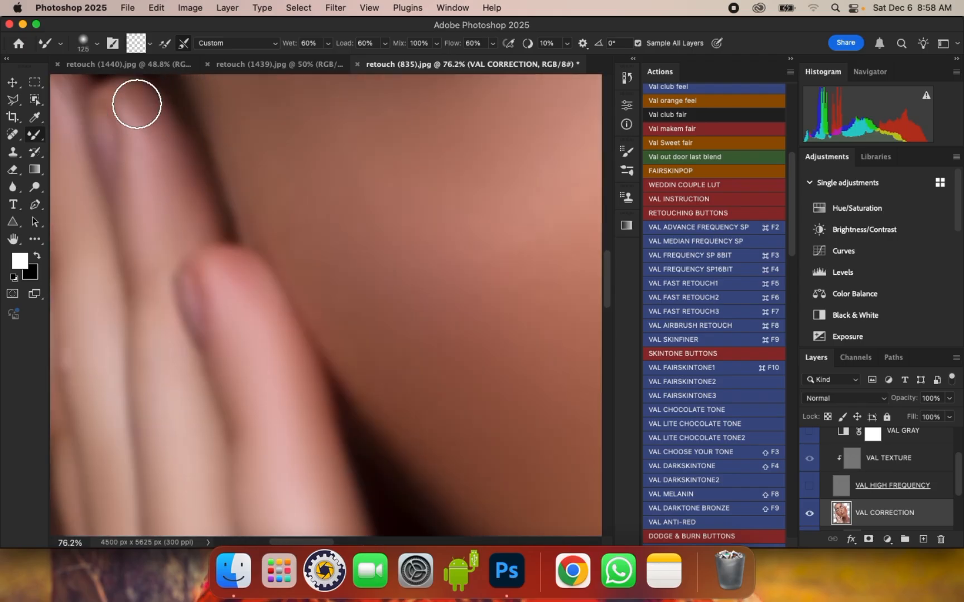
pyautogui.press(']')
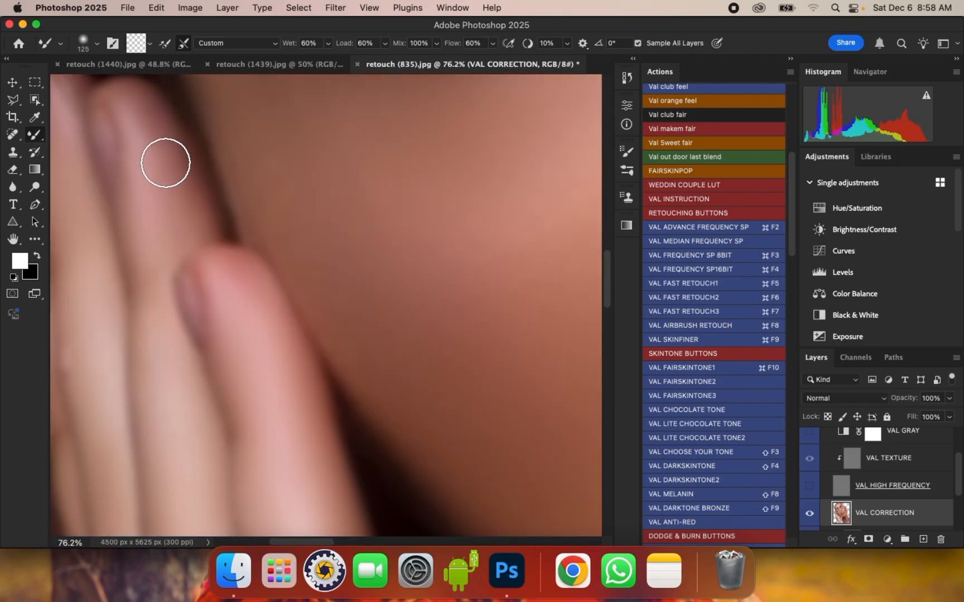
pyautogui.press('[')
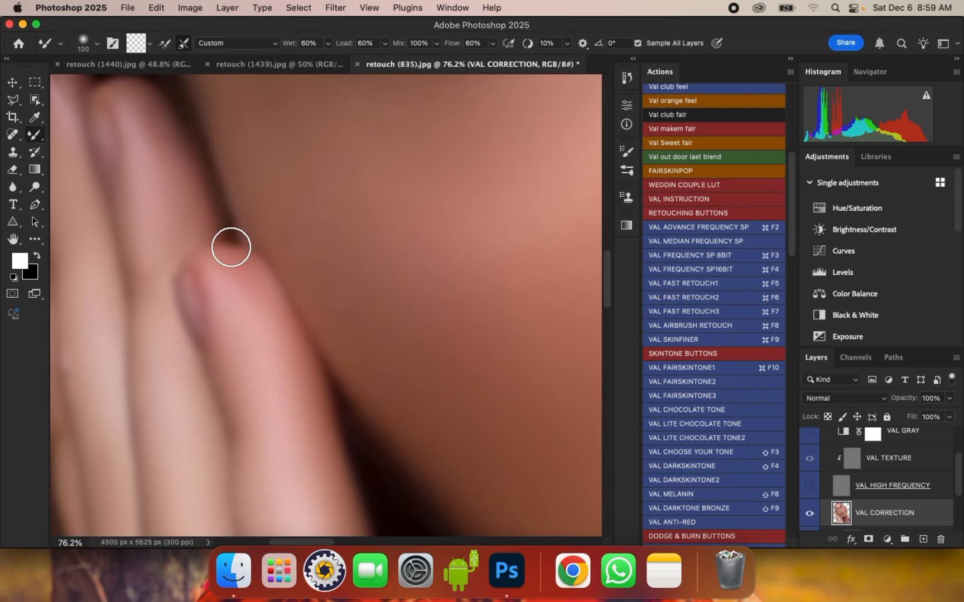
# Step: Smooth the outermost fingertip of the cheek-side hand with the Mixer Brush at 90 px
pyautogui.scroll(-3, 230, 243)
pyautogui.scroll(1, 131, 146)
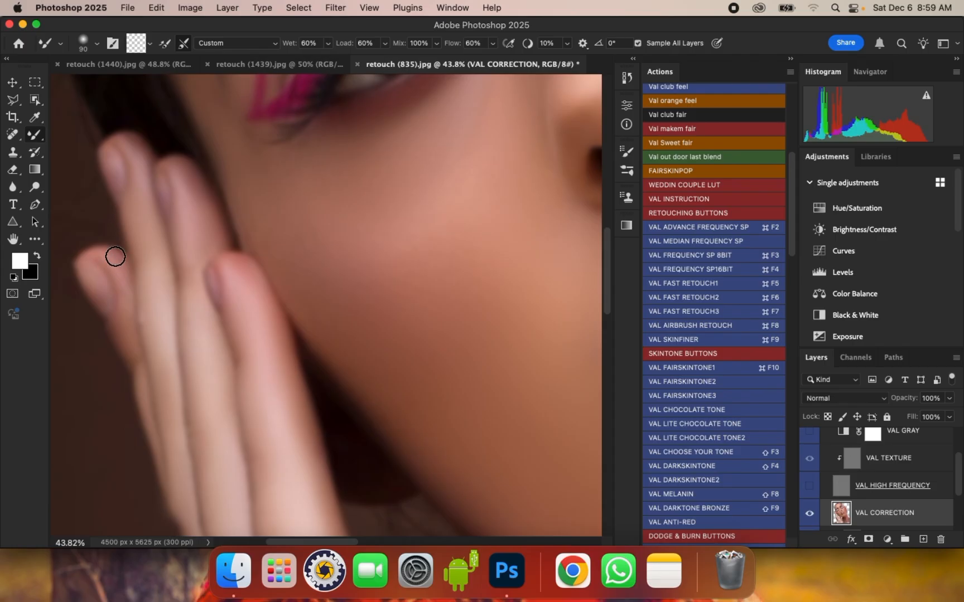
pyautogui.scroll(-3, 174, 196)
# Step: Blend the jawline between the cheek-side hand and the chin with the Mixer Brush at 175 to 200 px
pyautogui.scroll(3, 312, 372)
pyautogui.scroll(2, 256, 270)
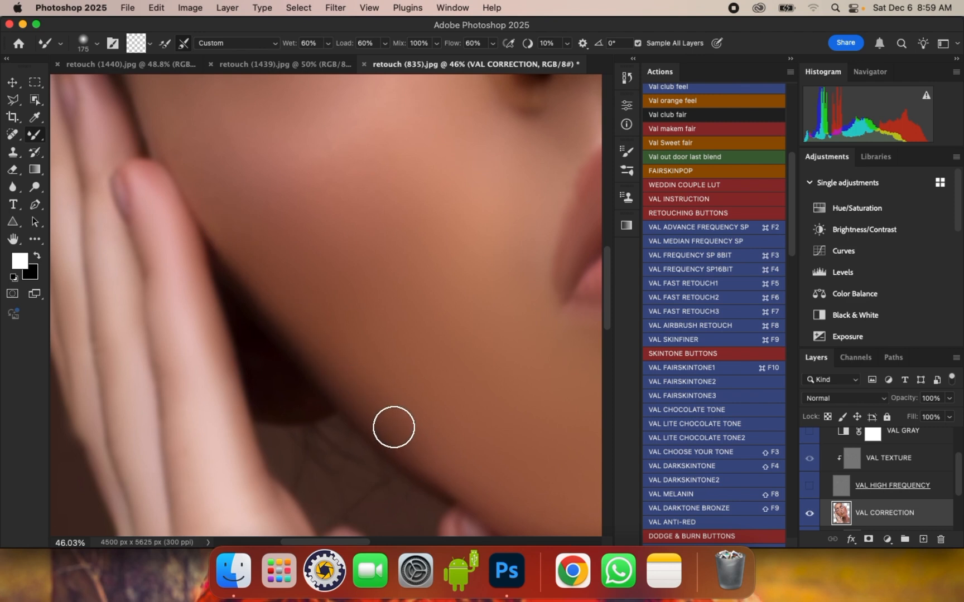
pyautogui.scroll(-3, 391, 402)
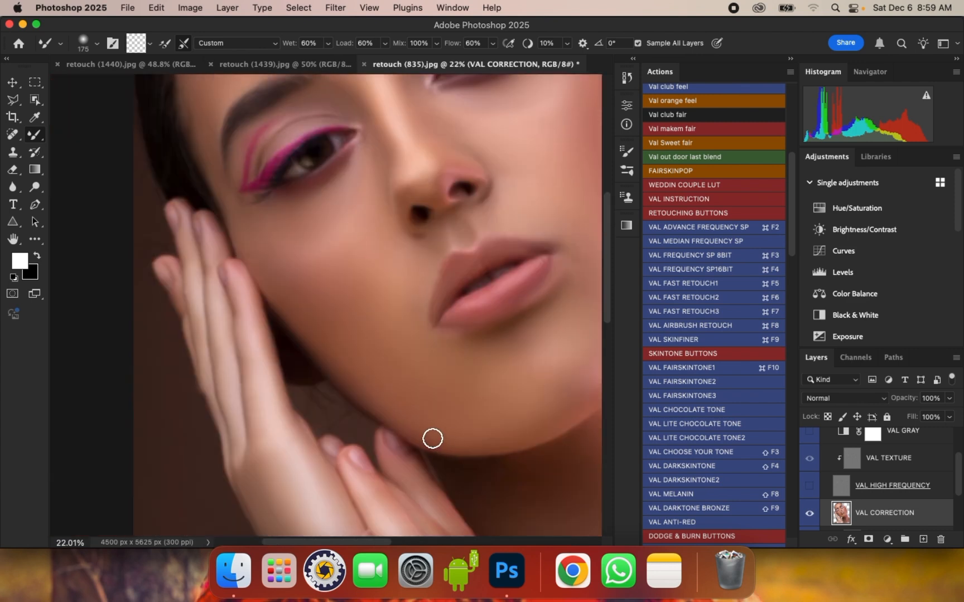
pyautogui.scroll(3, 380, 405)
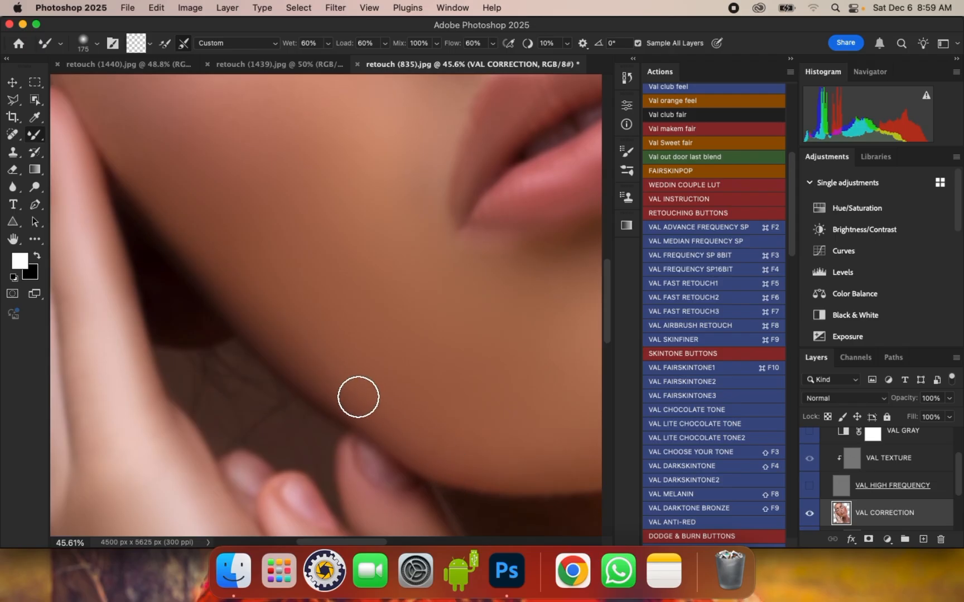
pyautogui.scroll(-2, 375, 414)
pyautogui.scroll(1, 223, 184)
pyautogui.press(']')
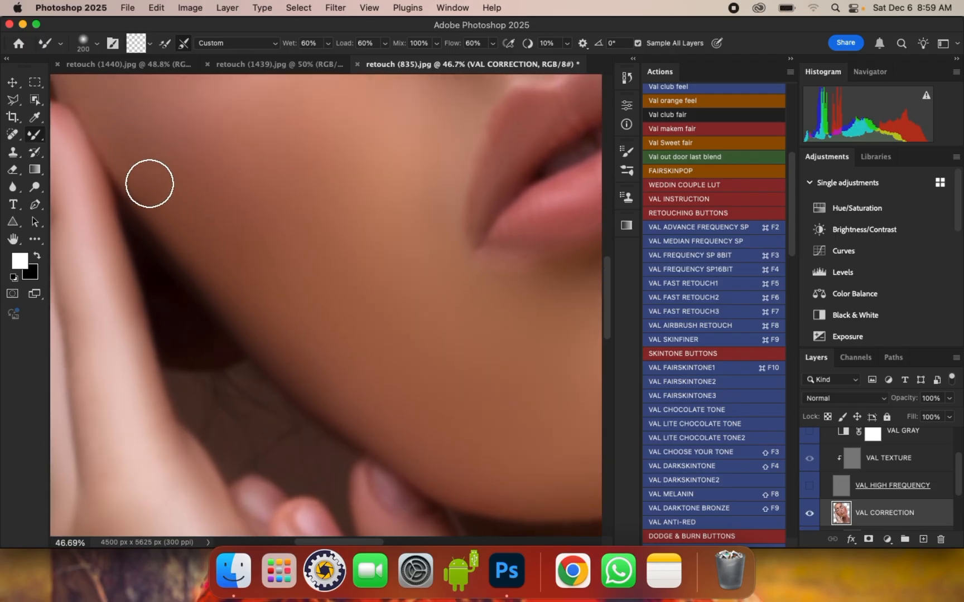
pyautogui.scroll(-1, 294, 376)
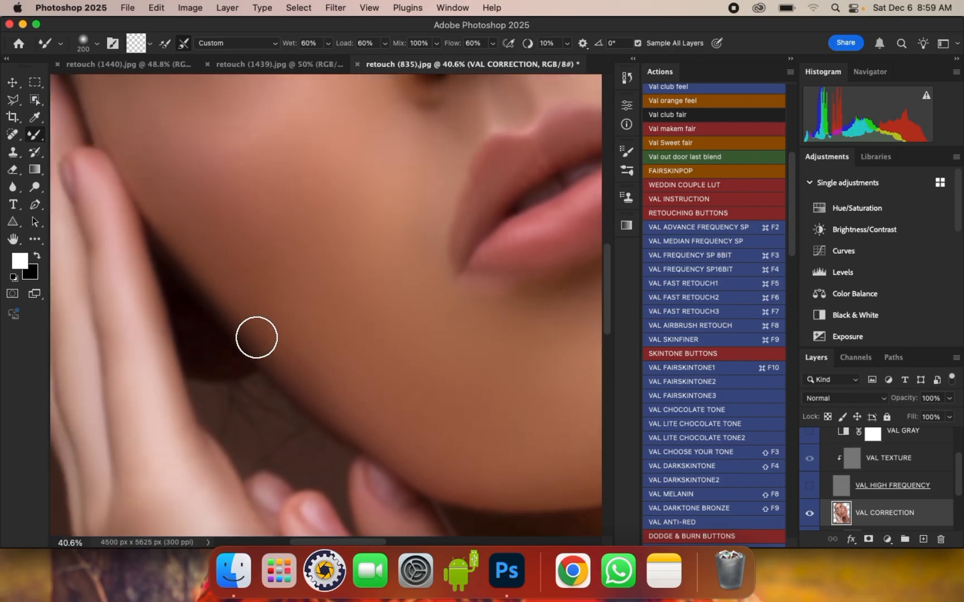
# Step: Smooth the cheek beside the raised hand, up to below the eye, with the Mixer Brush at 250 to 300 px
pyautogui.scroll(-3, 282, 342)
pyautogui.scroll(3, 207, 238)
pyautogui.press(']')
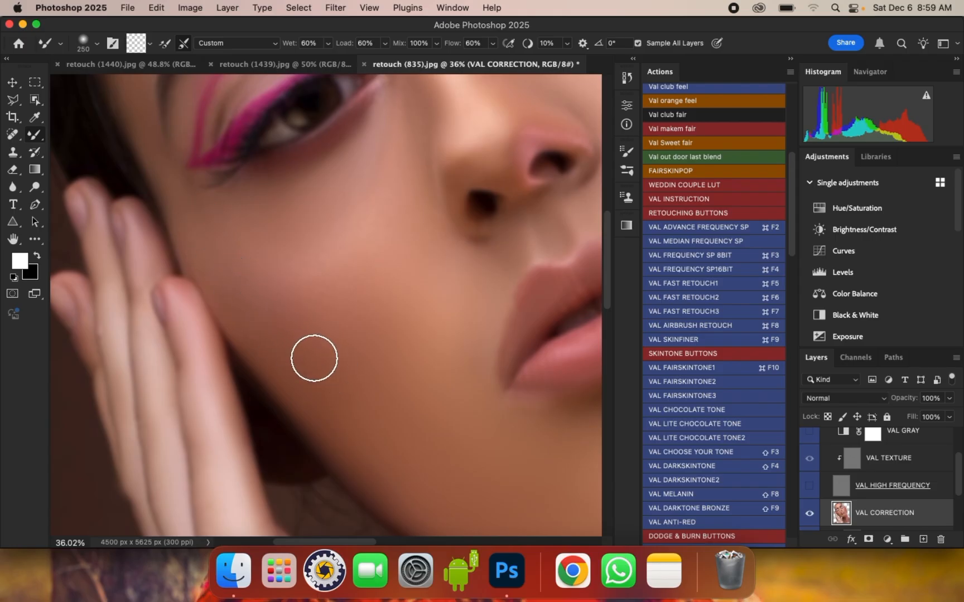
pyautogui.scroll(-1, 313, 303)
pyautogui.press(']')
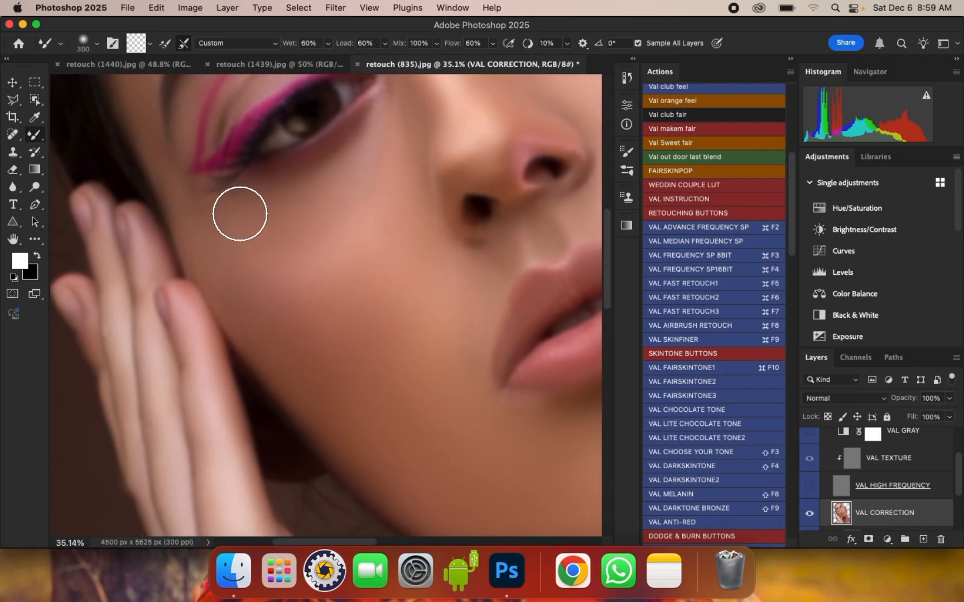
# Step: Blend the hand-side cheek toward the mouth with the Mixer Brush at 300 to 400 px
pyautogui.scroll(-3, 243, 294)
pyautogui.press('[')
pyautogui.scroll(1, 317, 197)
pyautogui.press('[')
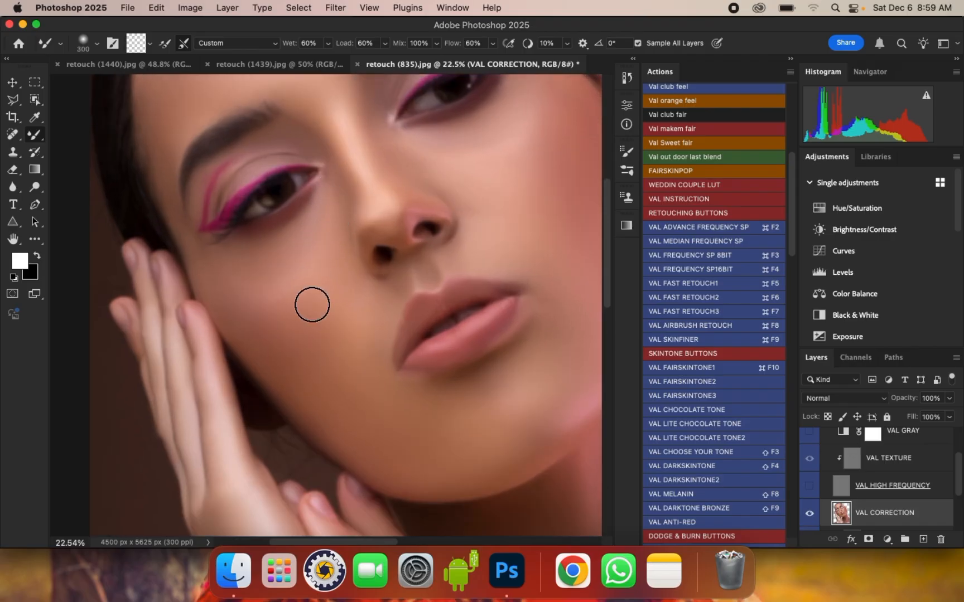
pyautogui.press(']')
pyautogui.press(']')
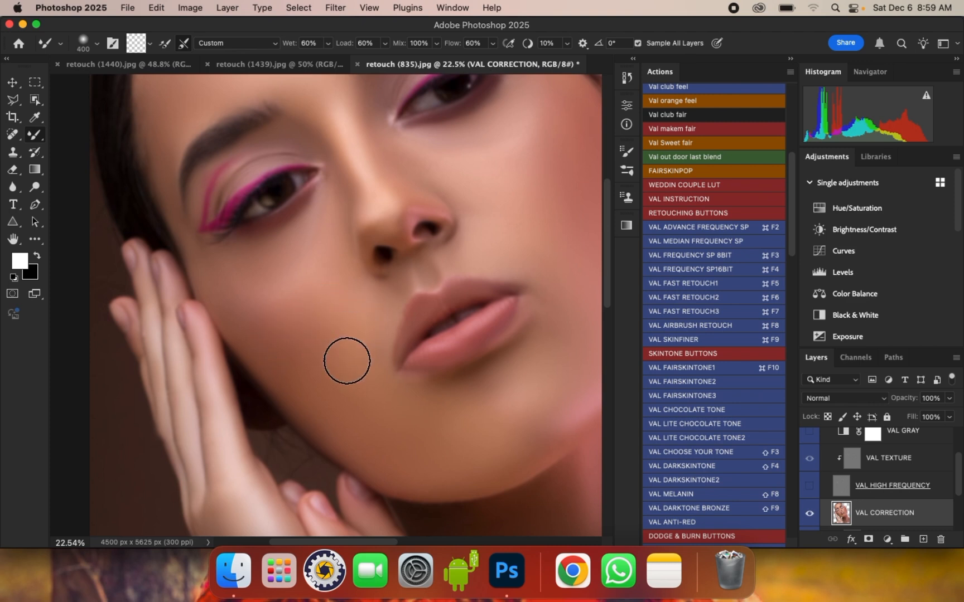
# Step: Blend the skin below the hand-side corner of the lips with the Mixer Brush at 250 px
pyautogui.scroll(-3, 341, 374)
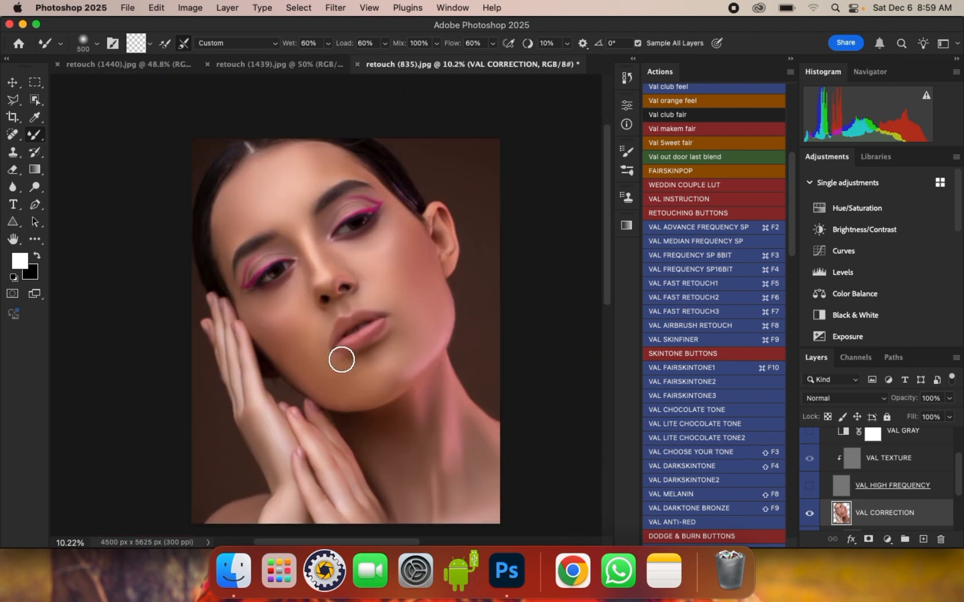
pyautogui.scroll(2, 340, 357)
pyautogui.scroll(3, 313, 377)
pyautogui.press('[')
pyautogui.press('[')
pyautogui.press('[')
pyautogui.press('[')
pyautogui.scroll(1, 452, 349)
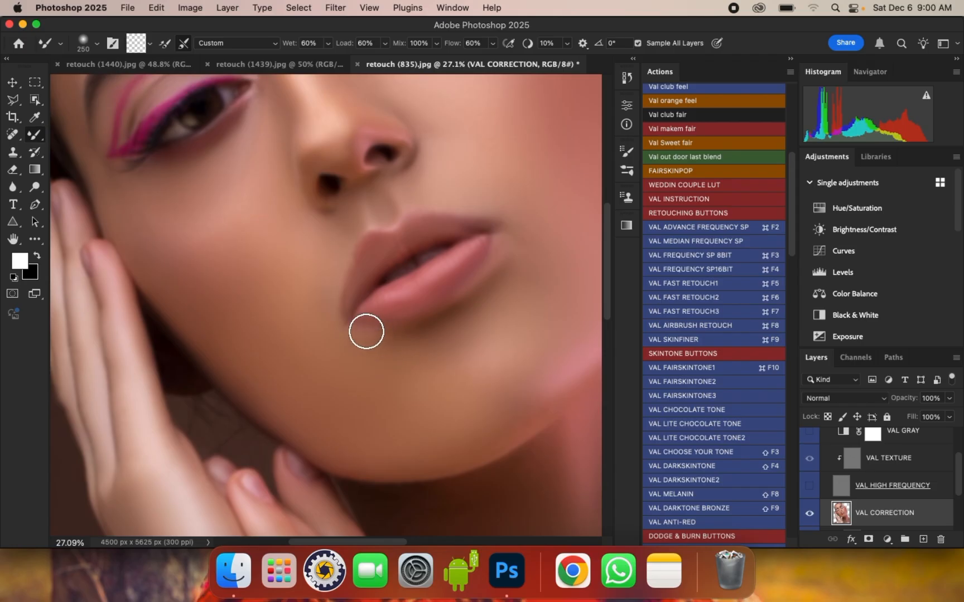
# Step: Blend the chin into the pink-toned jaw beside the neck with the Mixer Brush at 400 to 500 px
pyautogui.scroll(-1, 480, 376)
pyautogui.press(']')
pyautogui.press(']')
pyautogui.press(']')
pyautogui.press(']')
pyautogui.press(']')
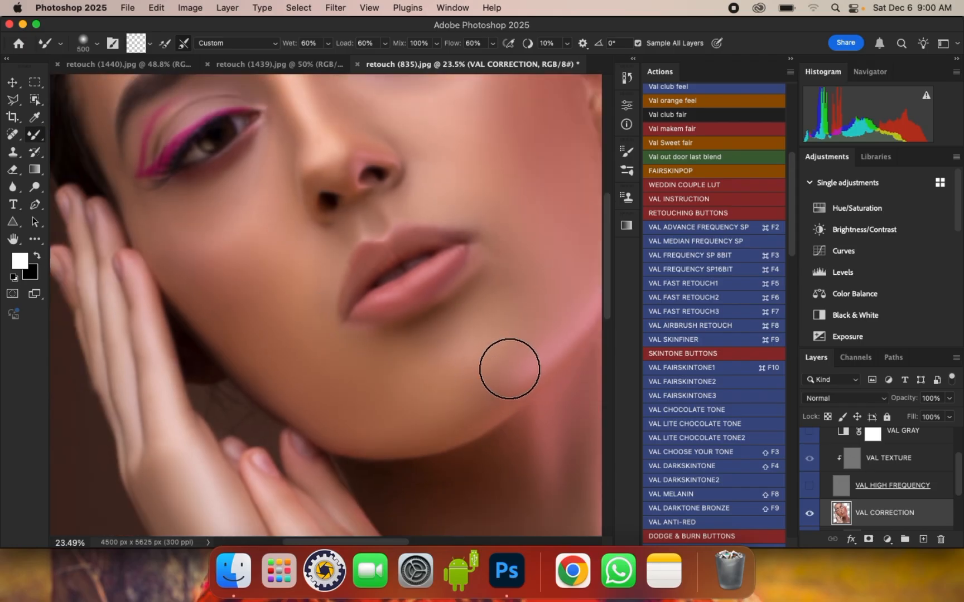
pyautogui.press('[')
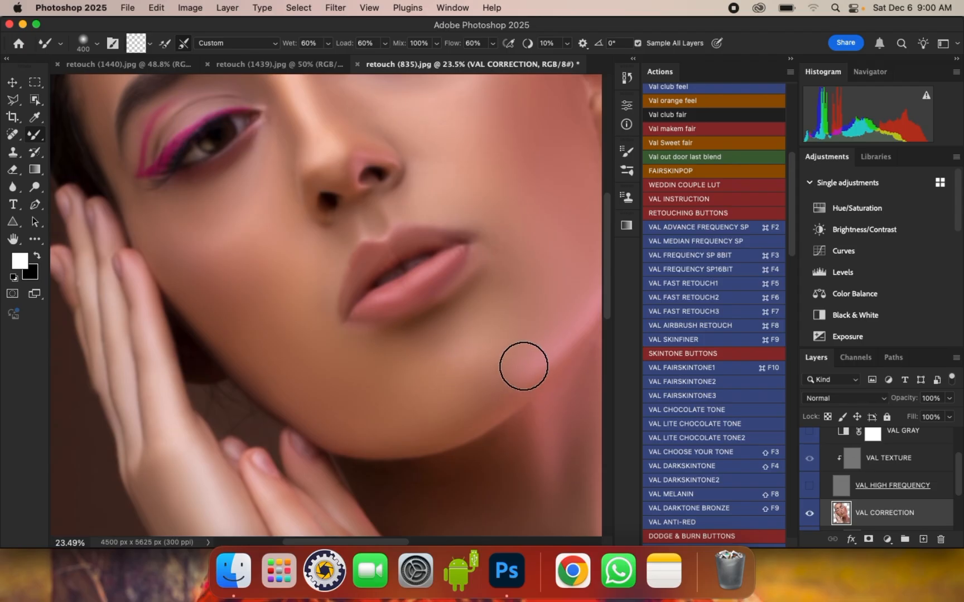
# Step: Smooth the nose bridge and tip with the Mixer Brush at 250 px
pyautogui.scroll(-3, 370, 442)
pyautogui.scroll(3, 321, 178)
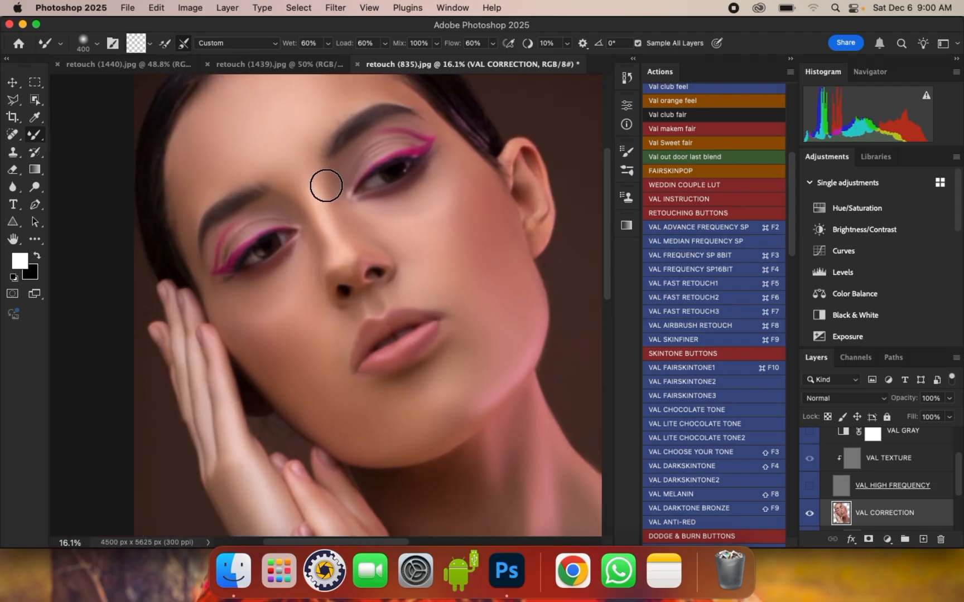
pyautogui.press('[')
pyautogui.press('[')
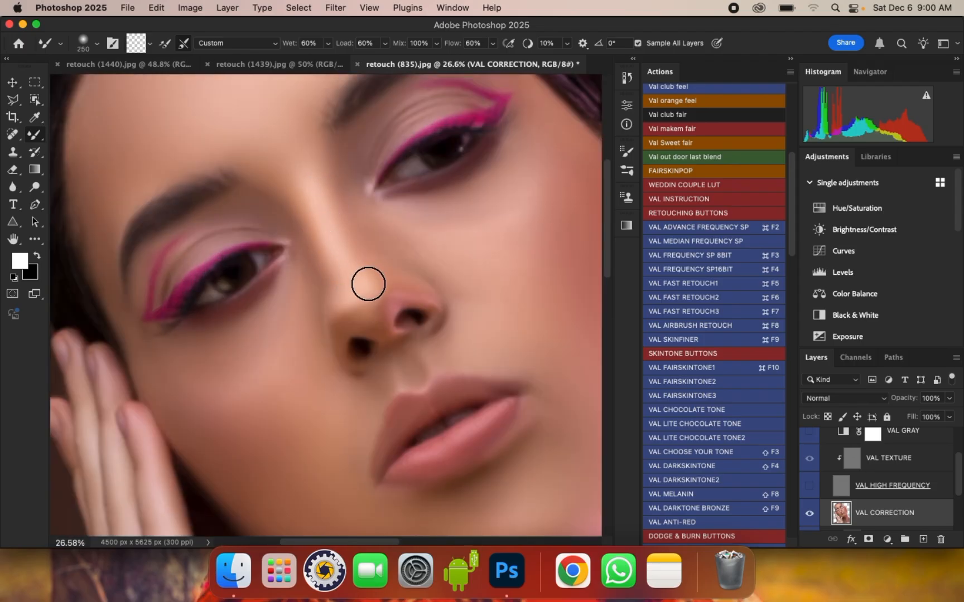
# Step: Blend the ear-side cheek and the centre of the face with the Mixer Brush at 500 to 600 px
pyautogui.scroll(-1, 381, 230)
pyautogui.press(']')
pyautogui.press(']')
pyautogui.press(']')
pyautogui.scroll(-1, 417, 294)
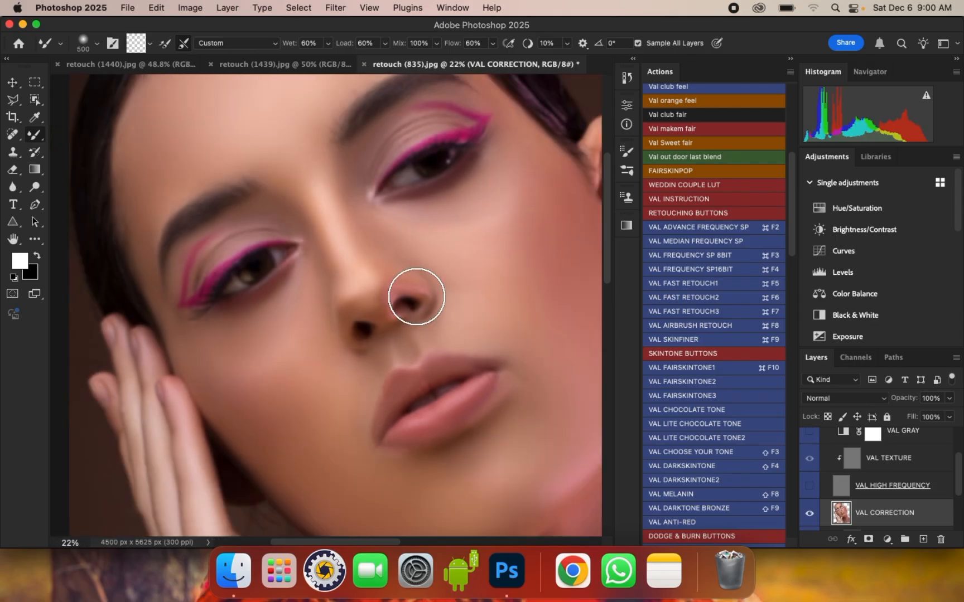
pyautogui.press('[')
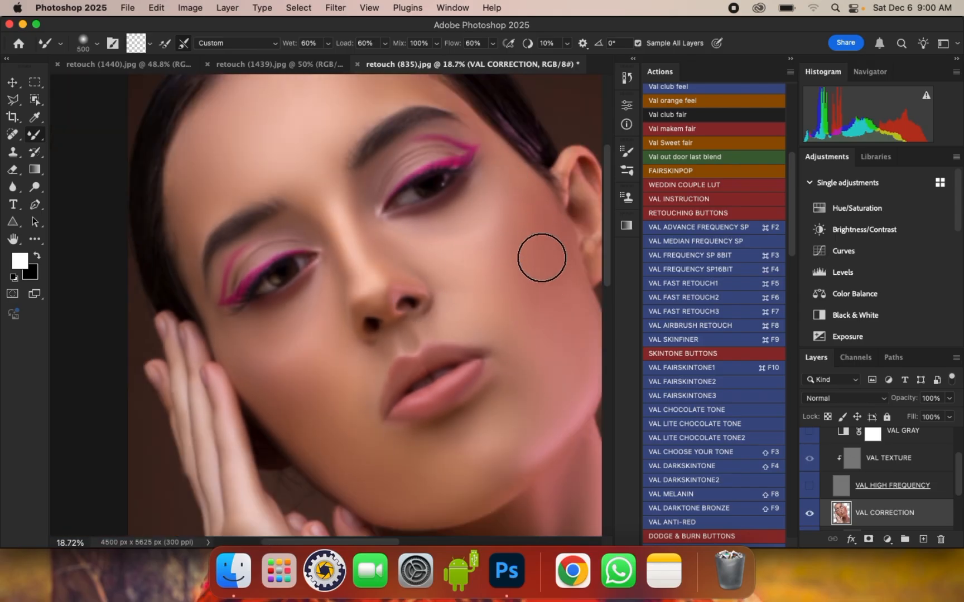
pyautogui.press(']')
pyautogui.press(']')
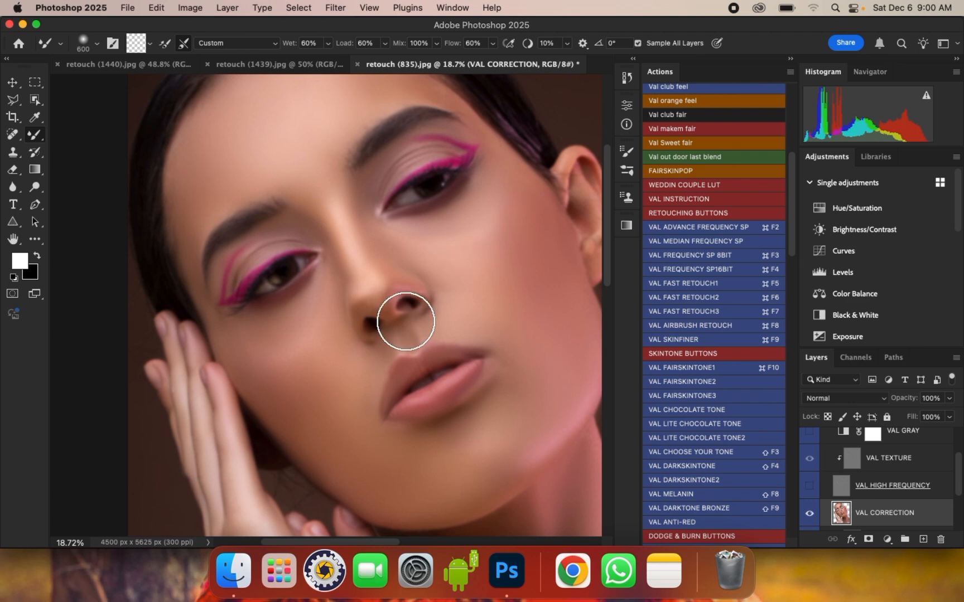
# Step: Blend the under-eye area above the hand-side cheek with the Mixer Brush at 400 px
pyautogui.scroll(-1, 406, 322)
pyautogui.scroll(1, 200, 111)
pyautogui.press('[')
pyautogui.press('[')
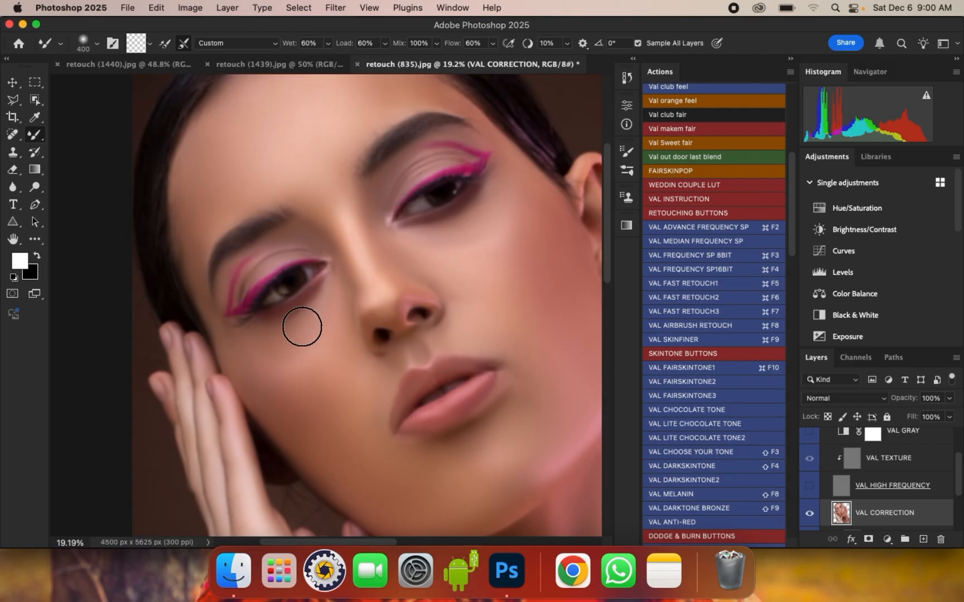
# Step: Smooth the forehead skin with the Mixer Brush at 400 to 500 px
pyautogui.scroll(-5, 301, 326)
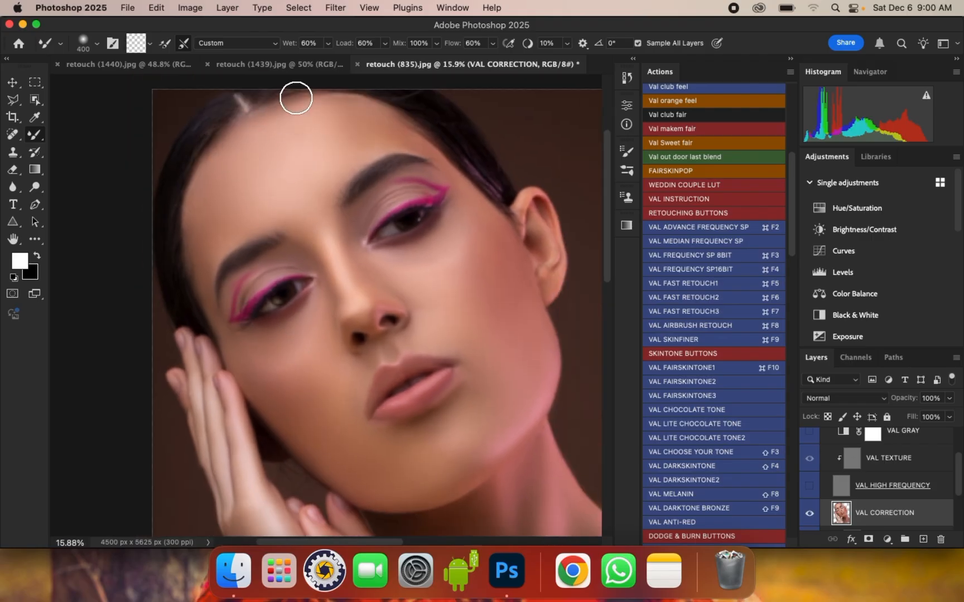
pyautogui.scroll(2, 296, 98)
pyautogui.press(']')
pyautogui.press(']')
pyautogui.press('[')
pyautogui.scroll(-4, 324, 169)
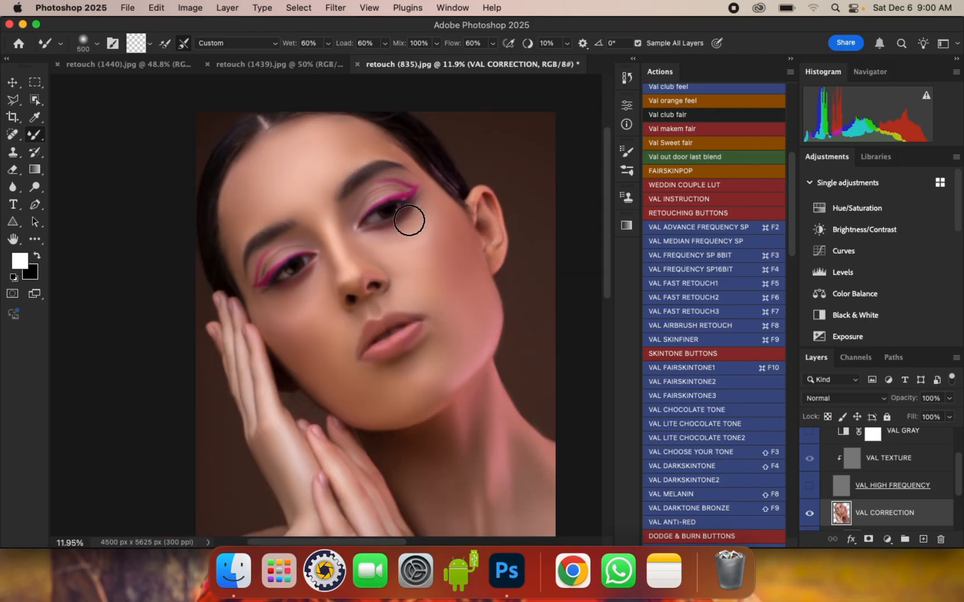
# Step: Smooth the ear and the skin at its front edge with the Mixer Brush at 125 px
pyautogui.scroll(5, 477, 226)
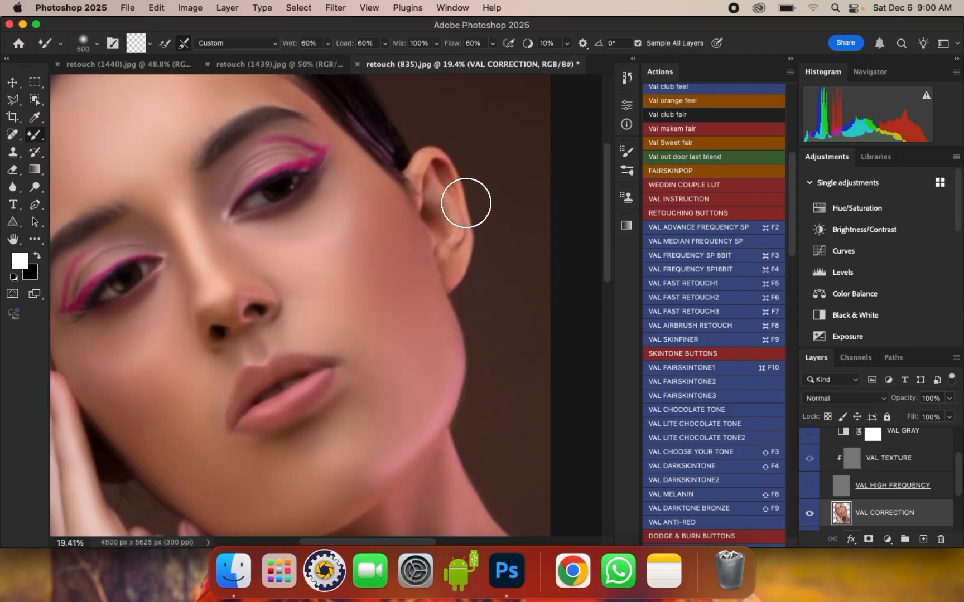
pyautogui.press('[')
pyautogui.press('[')
pyautogui.press('[')
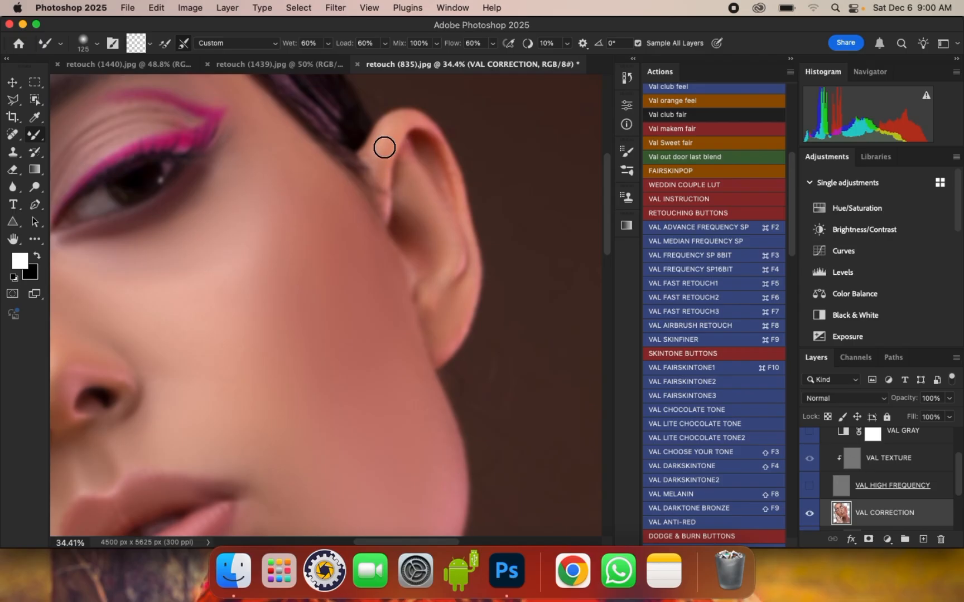
pyautogui.scroll(-6, 395, 136)
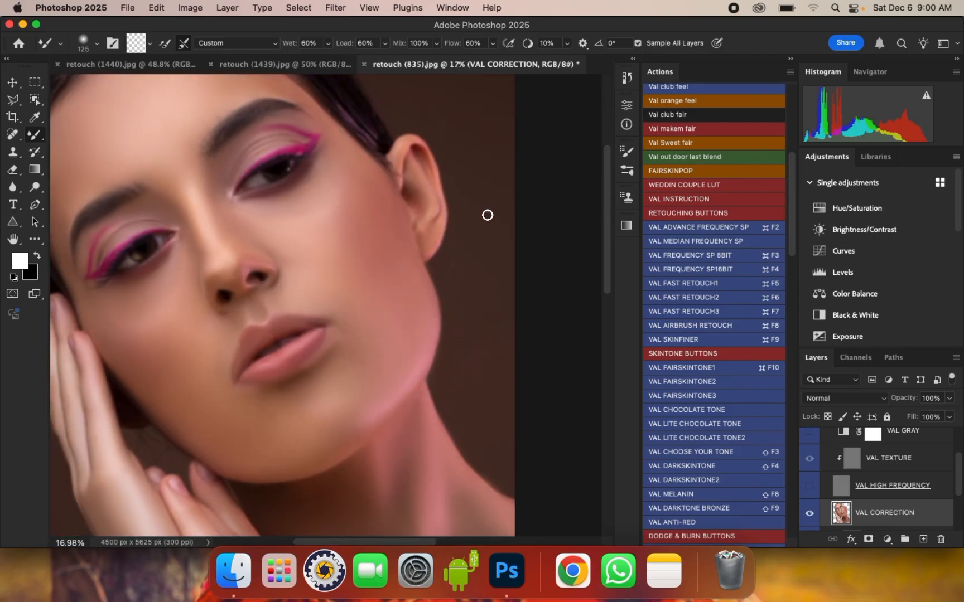
# Step: Blend the forehead skin along the hairline with the Mixer Brush at 200 to 250 px
pyautogui.scroll(6, 271, 121)
pyautogui.press(']')
pyautogui.press(']')
pyautogui.press(']')
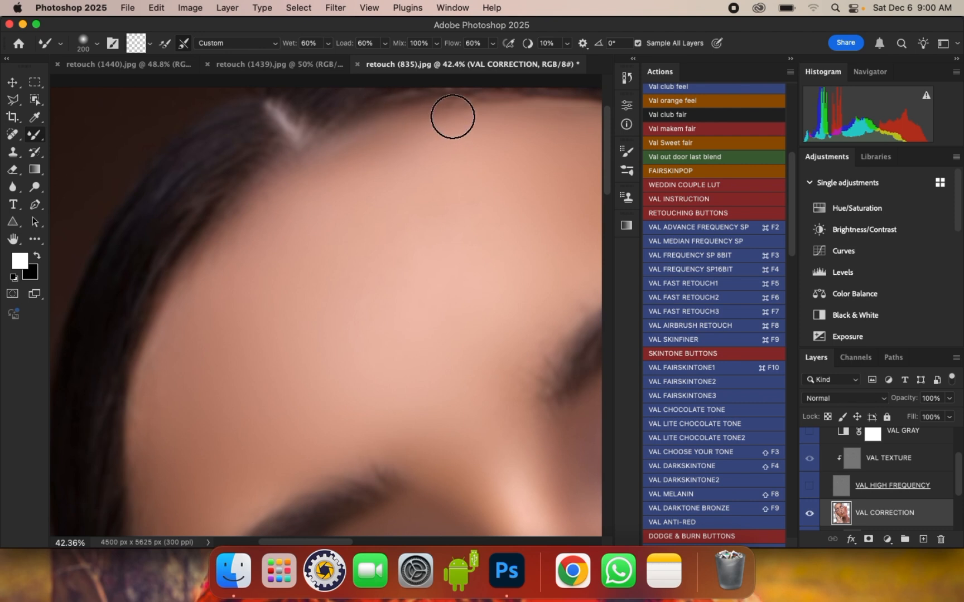
pyautogui.press(']')
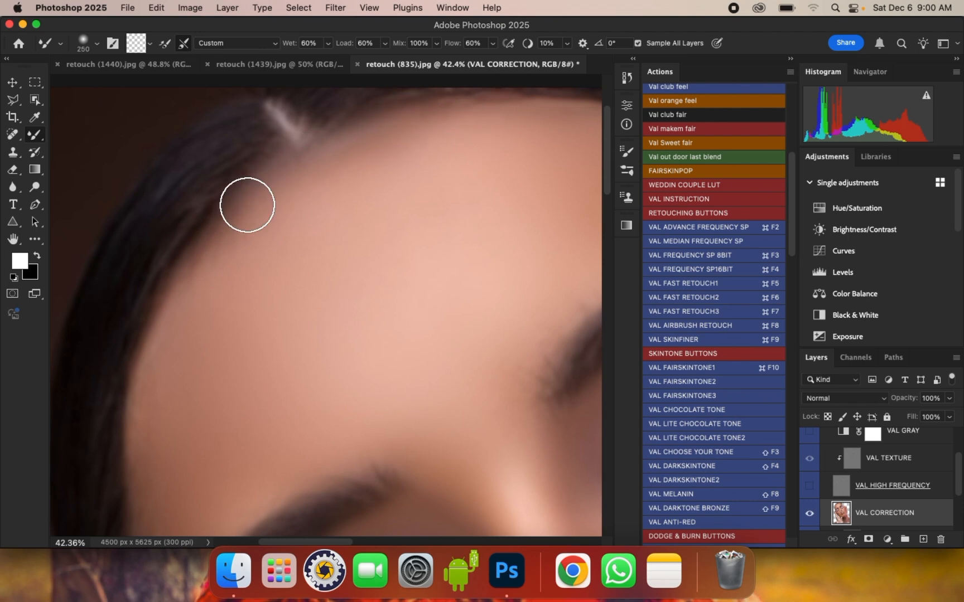
# Step: Show the VAL HIGH FREQUENCY layer again over the corrected skin
pyautogui.scroll(-3, 324, 152)
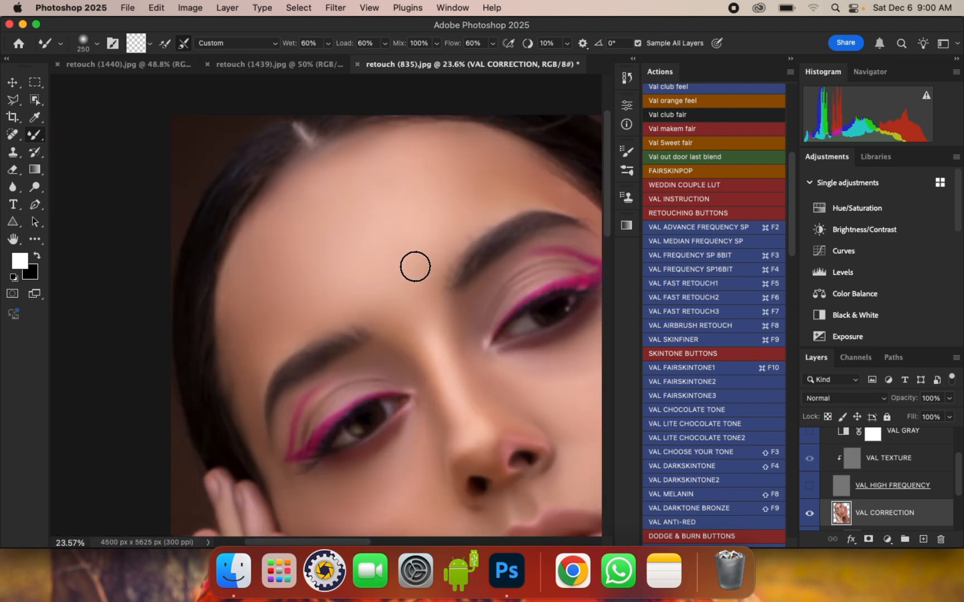
pyautogui.scroll(-3, 415, 267)
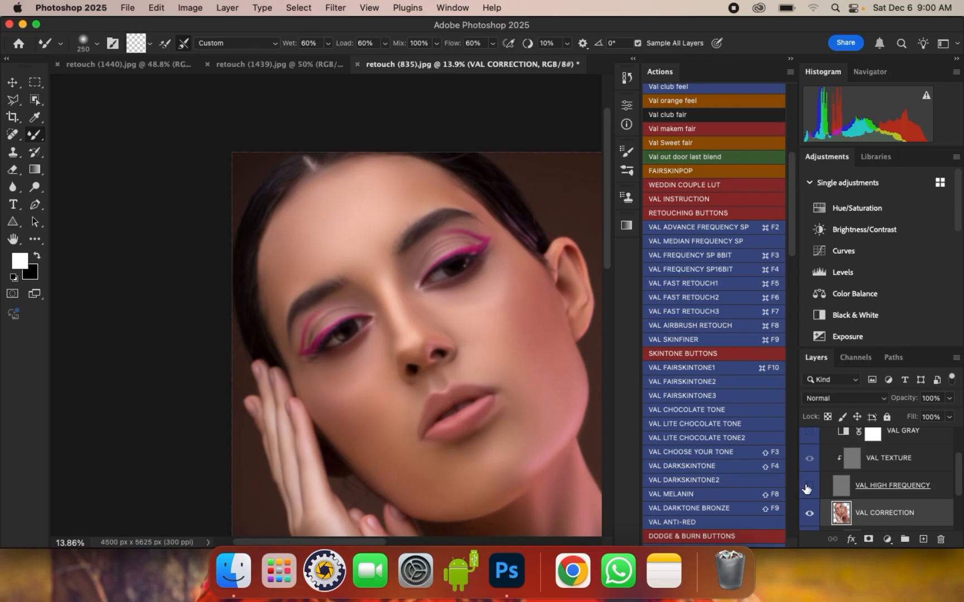
pyautogui.scroll(-3, 462, 286)
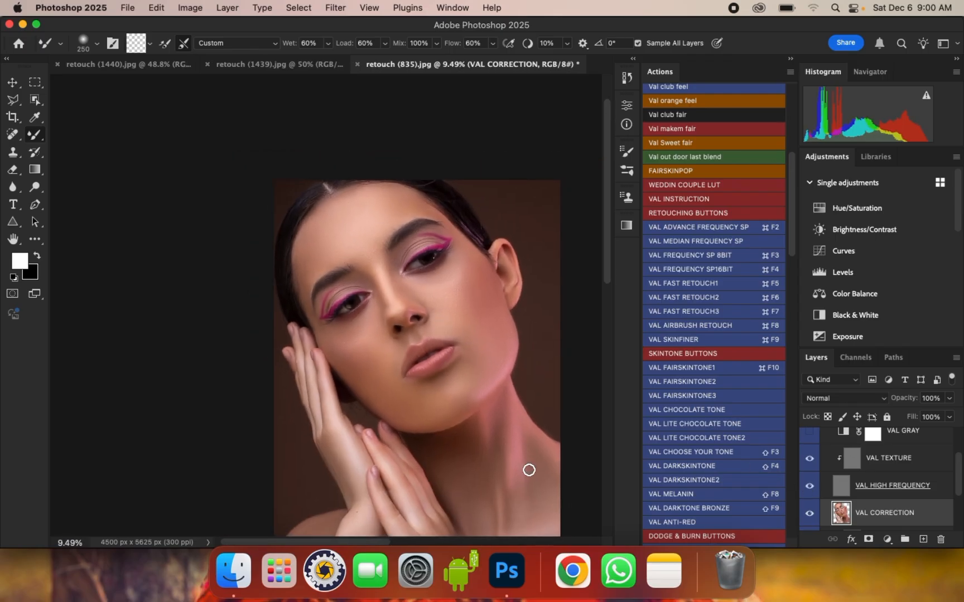
# Step: Compare the portrait before and after by toggling the visibility of the VAL ADVACE FREQUENCY SP group
pyautogui.scroll(2, 529, 469)
pyautogui.scroll(1, 403, 391)
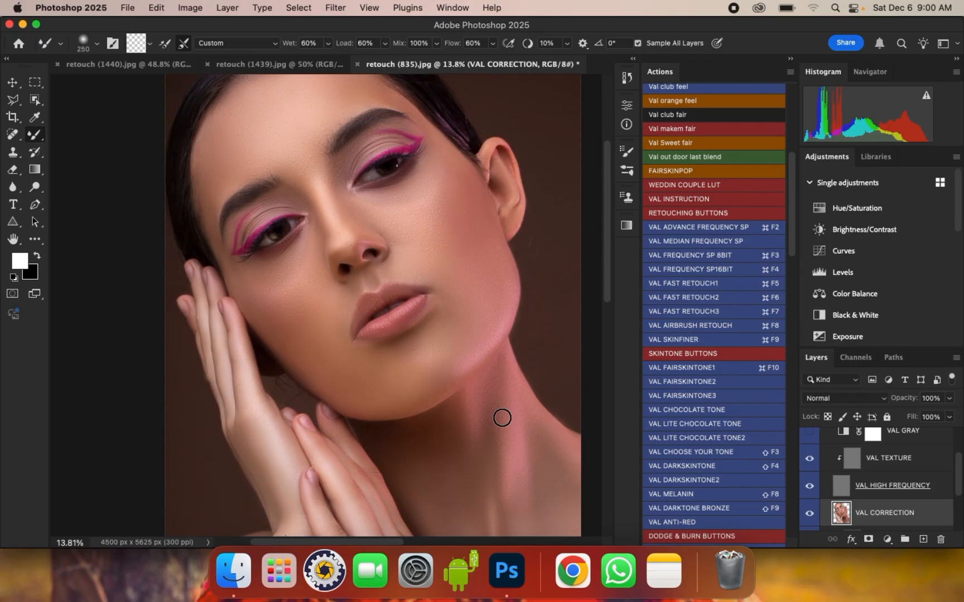
pyautogui.scroll(2, 808, 474)
pyautogui.click(809, 464)
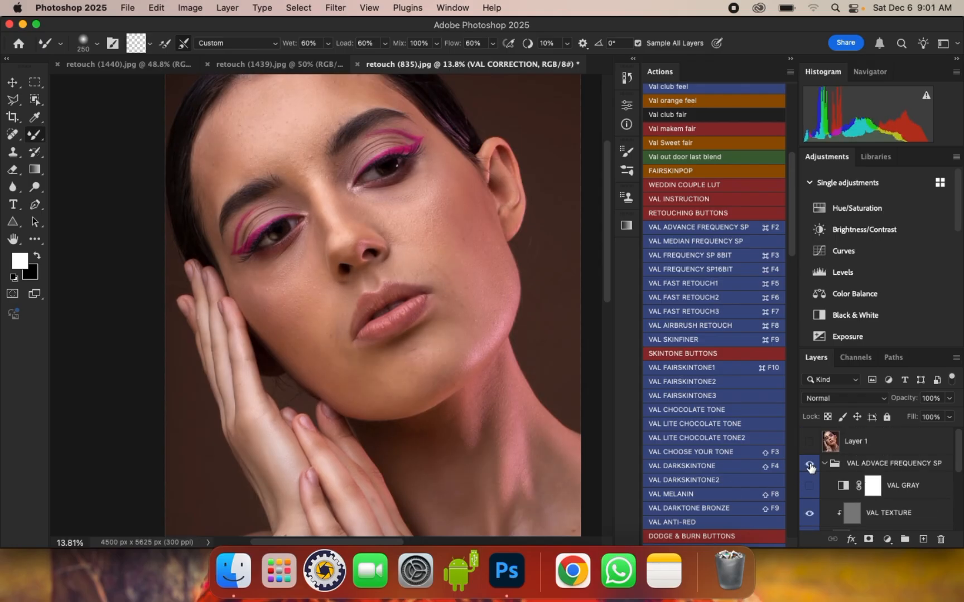
pyautogui.click(809, 463)
pyautogui.click(809, 464)
pyautogui.click(809, 463)
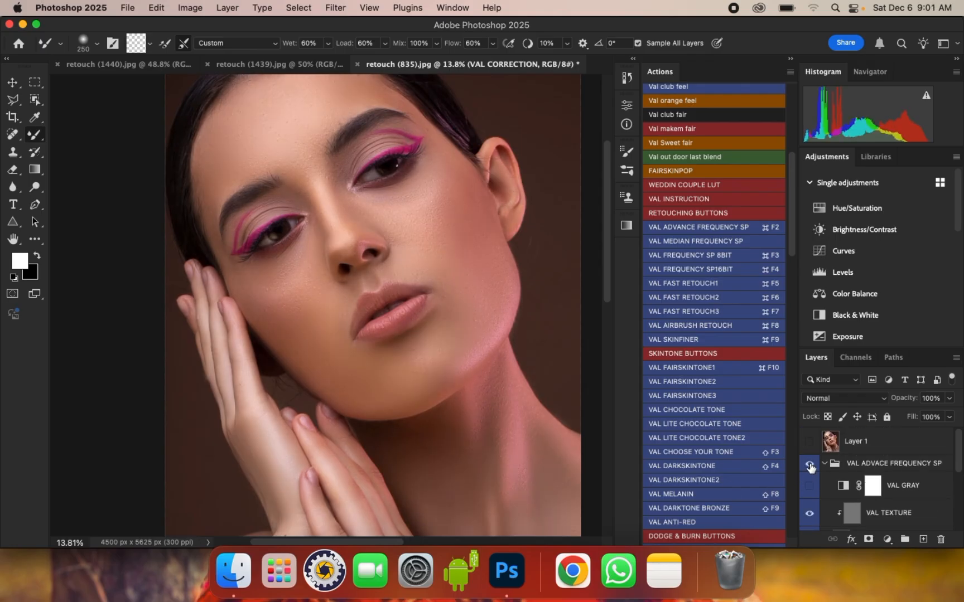
pyautogui.moveTo(608, 281); pyautogui.dragTo(612, 342)
pyautogui.click(810, 465)
pyautogui.click(810, 465)
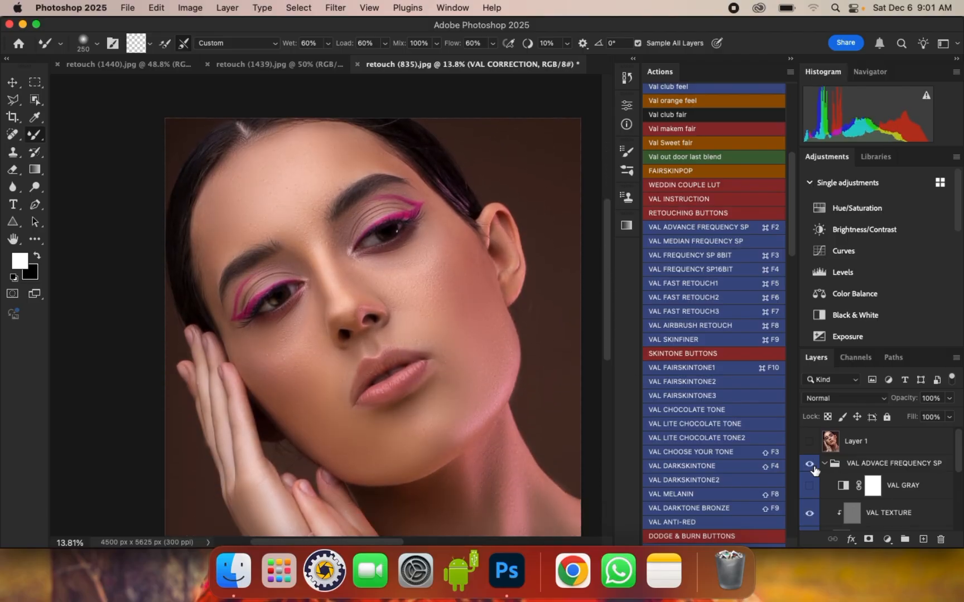
# Step: Examine the blended skin on the face, neck, chest and hands at several magnifications
pyautogui.scroll(5, 389, 314)
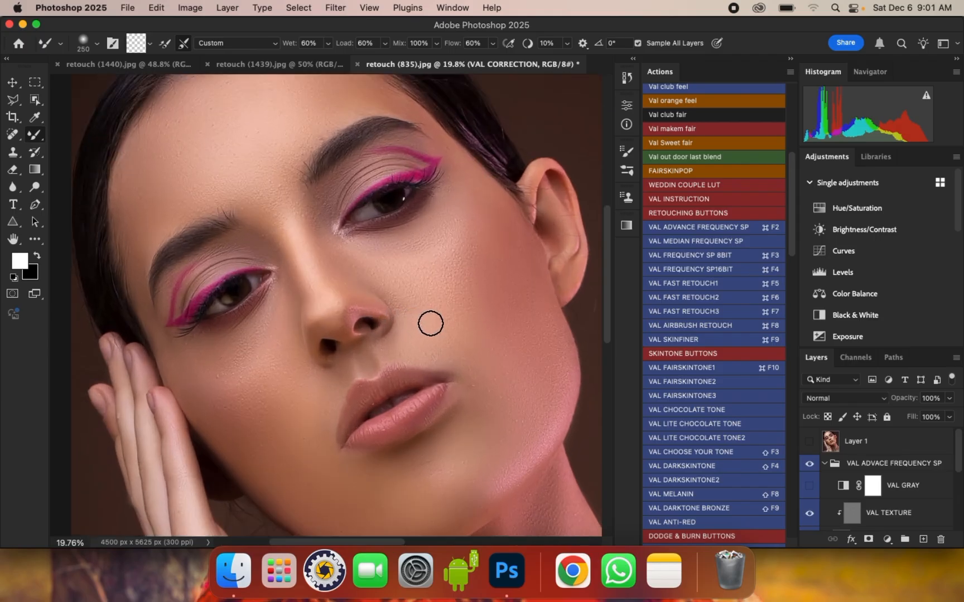
pyautogui.scroll(3, 431, 324)
pyautogui.scroll(-1, 384, 270)
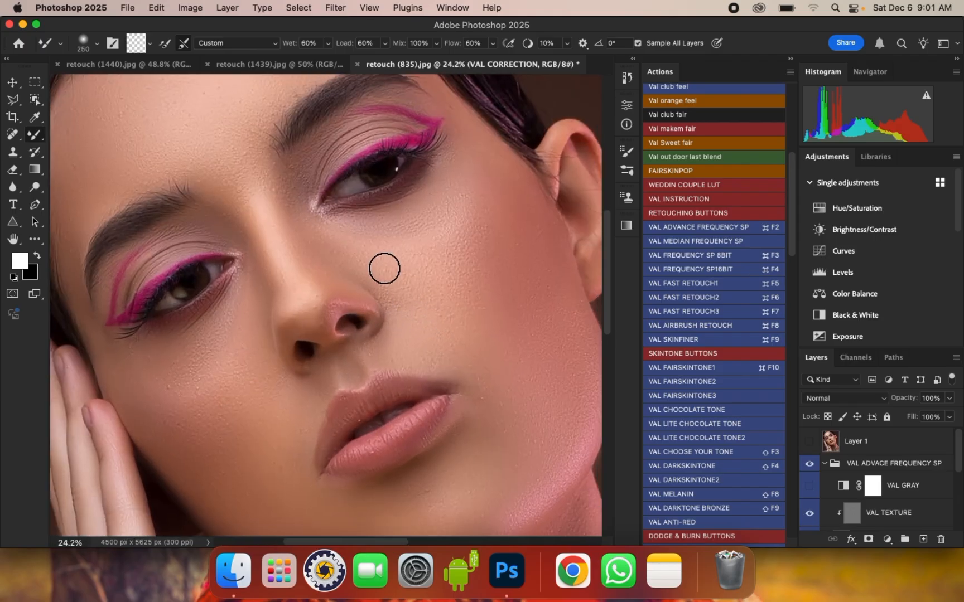
pyautogui.scroll(-15, 384, 269)
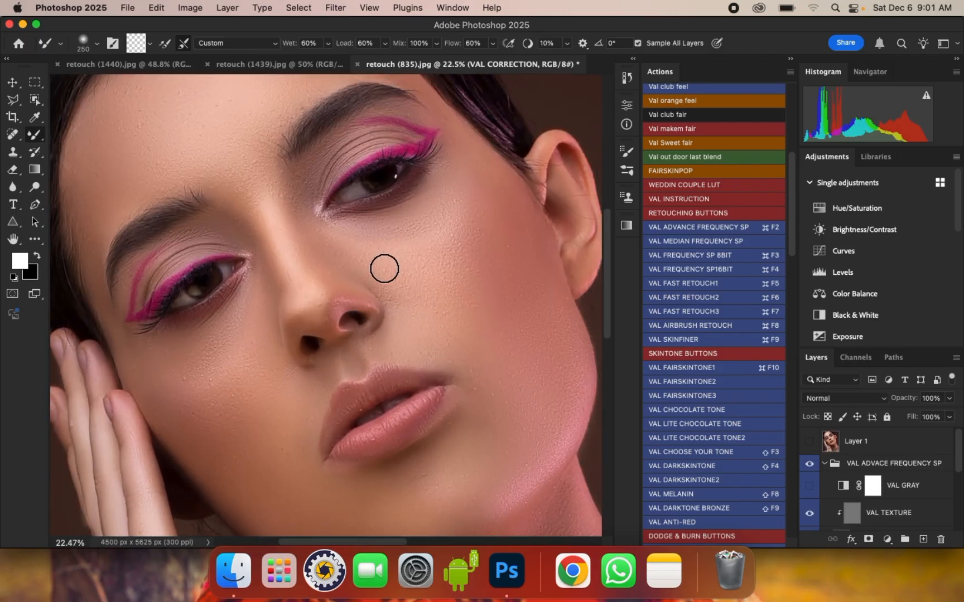
pyautogui.scroll(15, 411, 346)
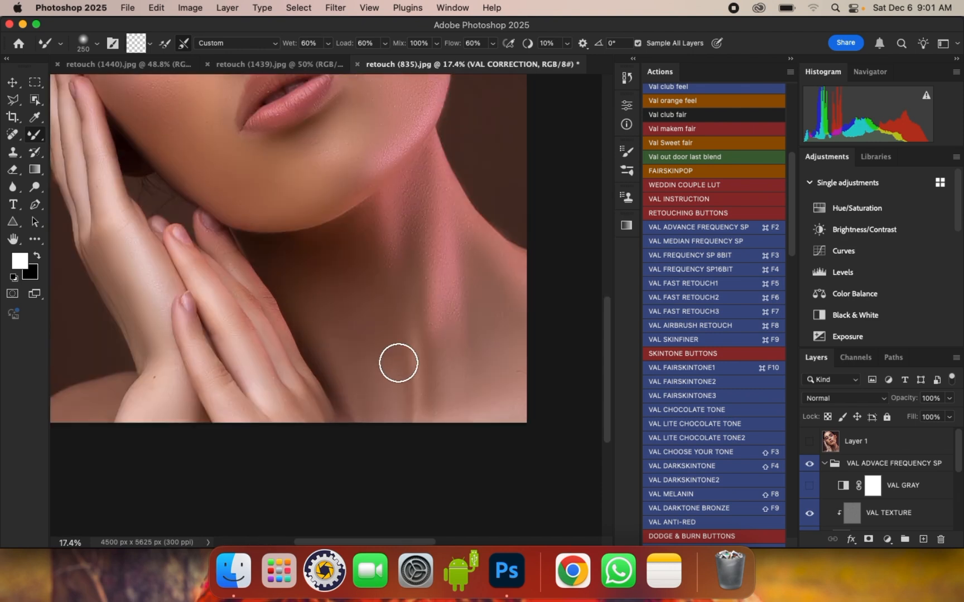
pyautogui.scroll(-5, 424, 385)
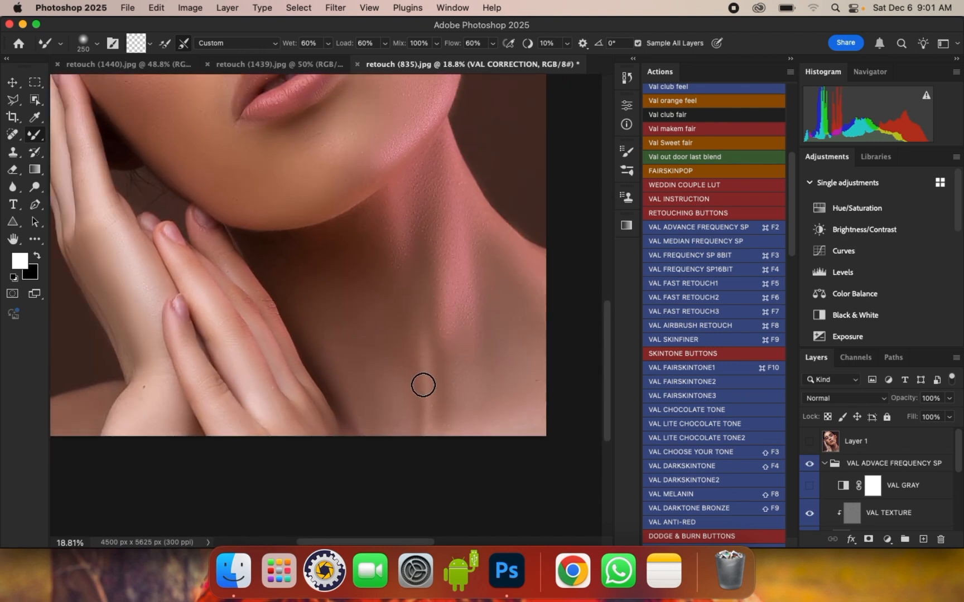
pyautogui.scroll(-5, 421, 377)
pyautogui.scroll(5, 353, 205)
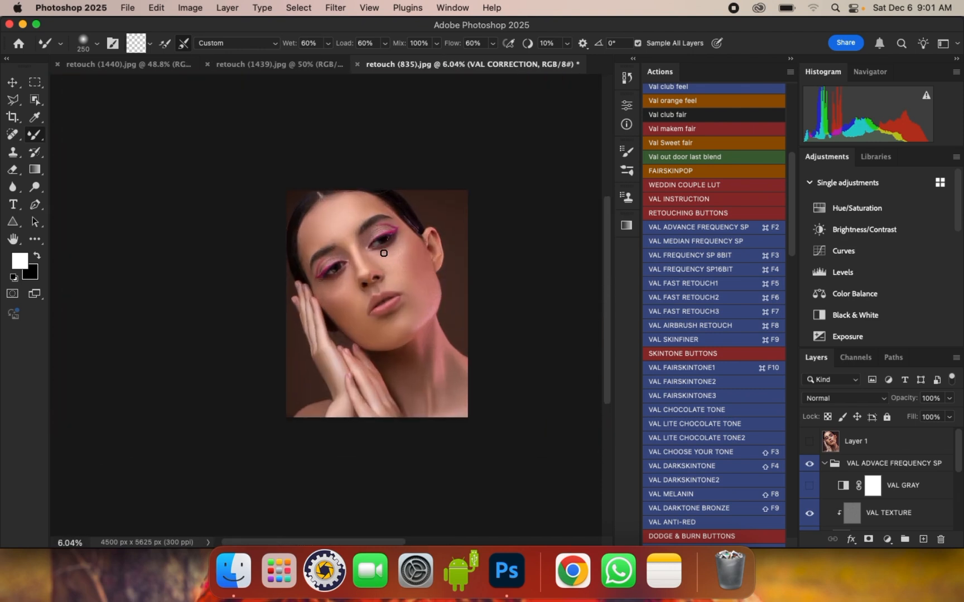
pyautogui.scroll(2, 353, 195)
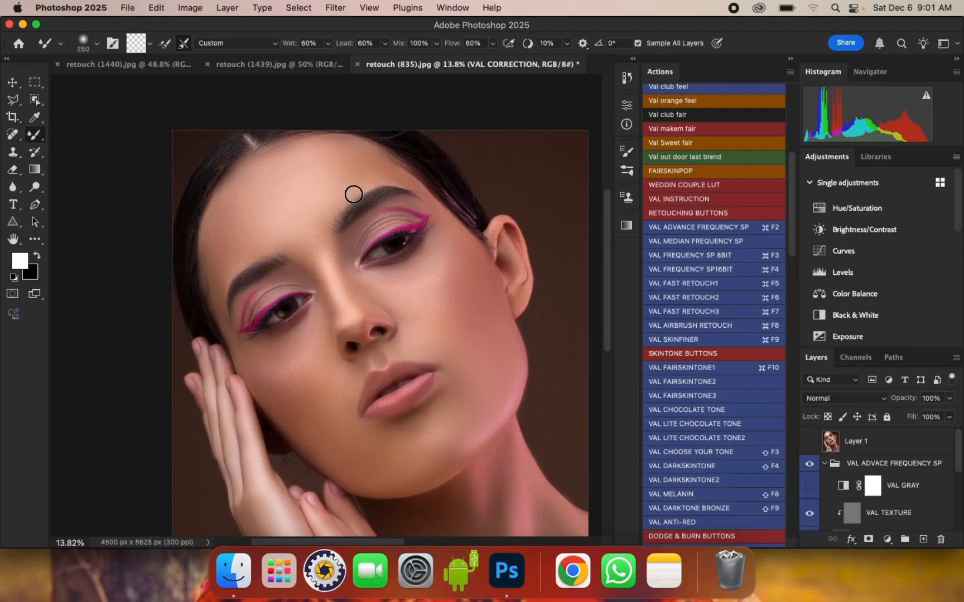
pyautogui.scroll(3, 324, 190)
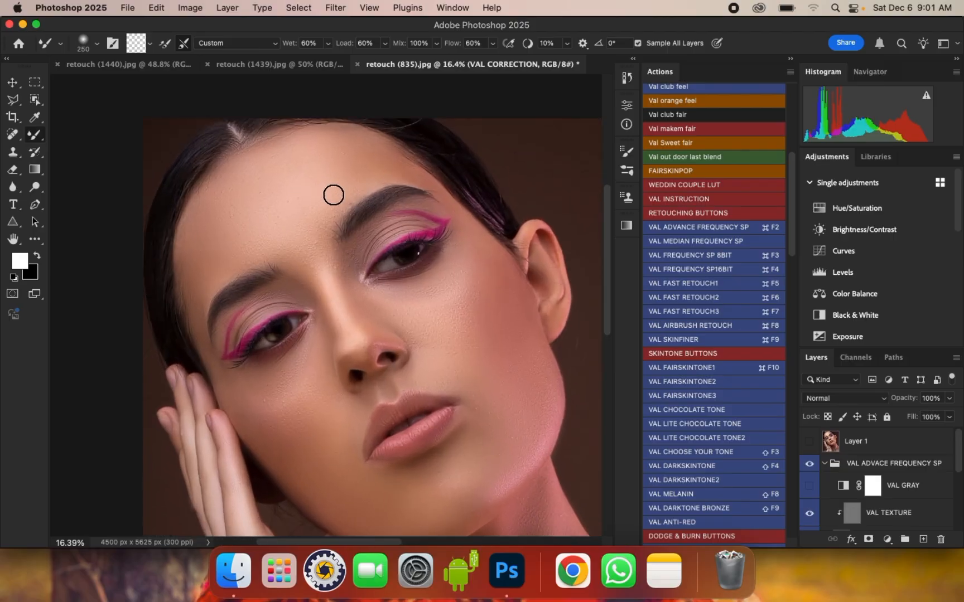
pyautogui.scroll(2, 334, 194)
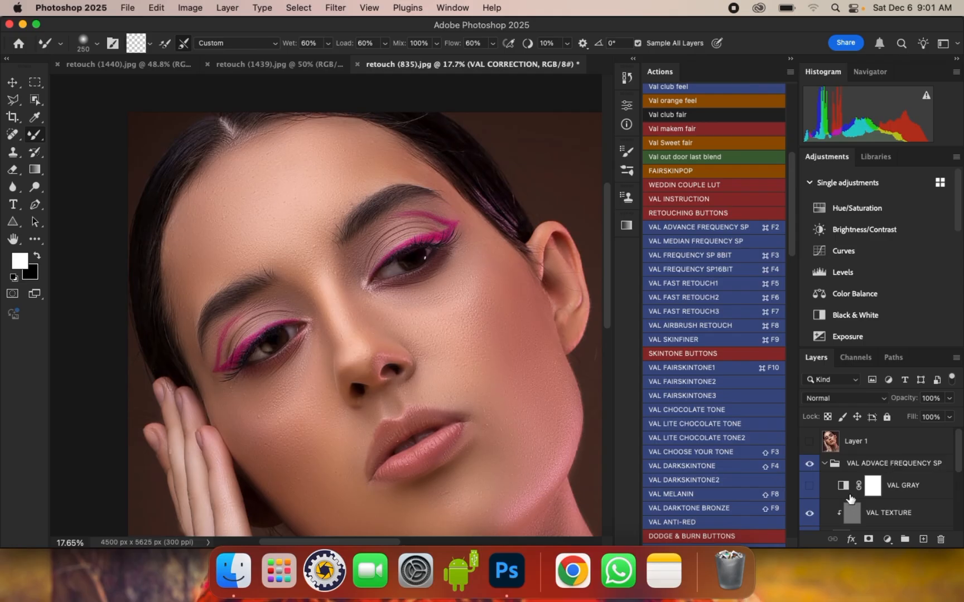
# Step: Hide the VAL HIGH FREQUENCY layer, keeping VAL CORRECTION as the active layer
pyautogui.scroll(-1, 850, 498)
pyautogui.click(817, 514)
pyautogui.scroll(-1, 881, 502)
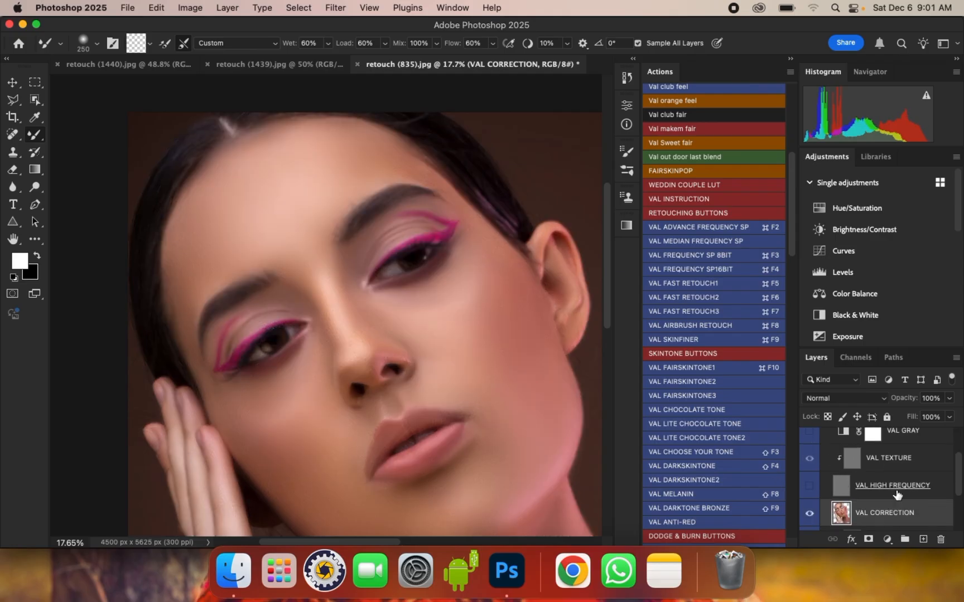
# Step: Smooth the hair above the ear, including its purple highlights, with the Mixer Brush at 250 to 300 px
pyautogui.press(']')
pyautogui.scroll(1, 463, 134)
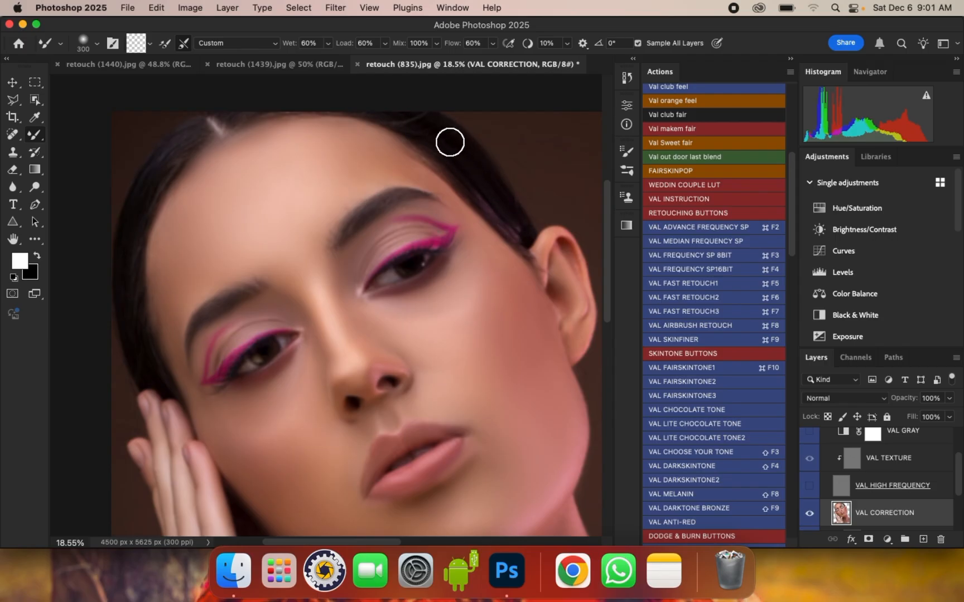
pyautogui.press('[')
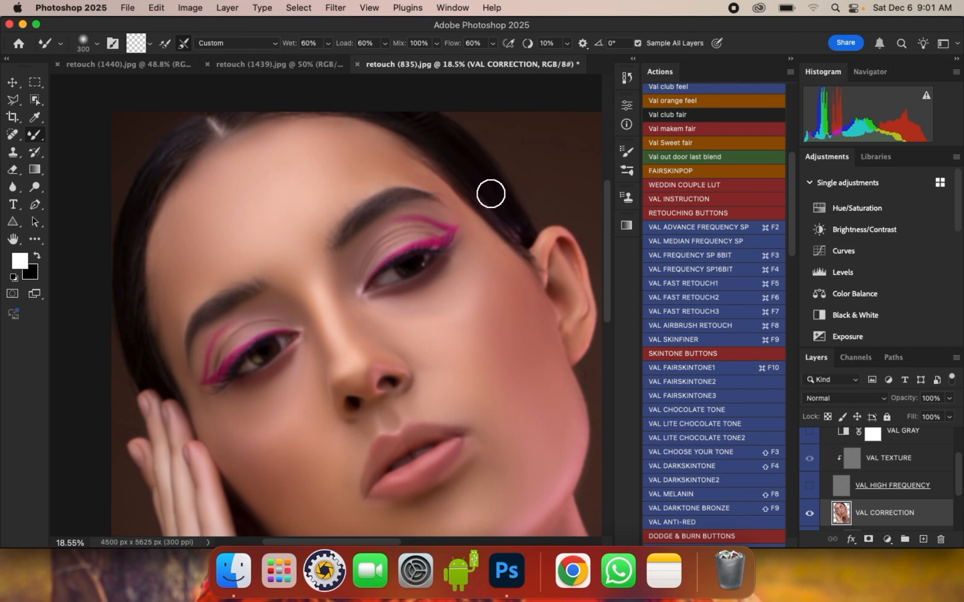
pyautogui.press(']')
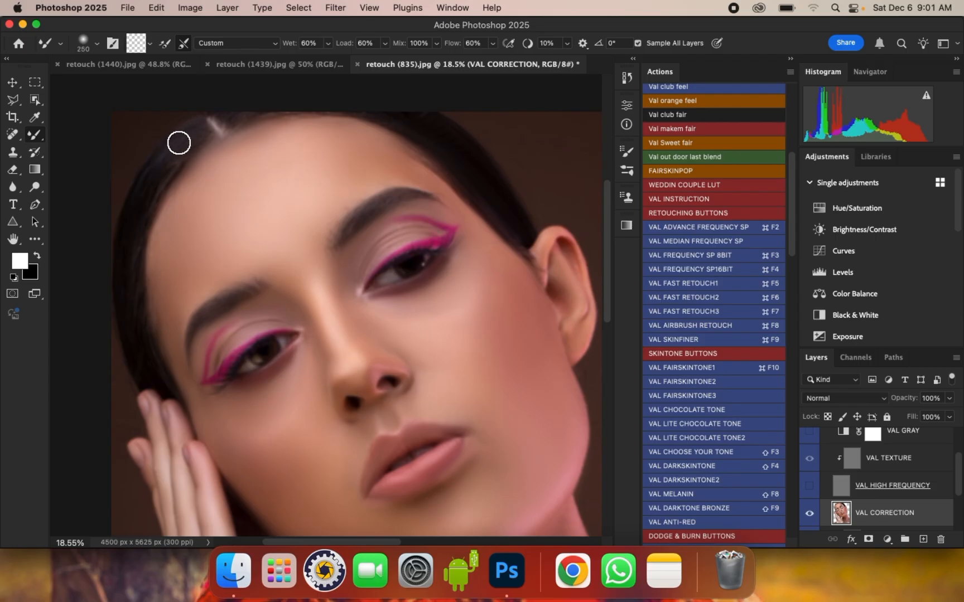
# Step: Smooth the hair beside the forehead on the hand side with the Mixer Brush at 250 px
pyautogui.press('[')
pyautogui.press('[')
pyautogui.press(']')
pyautogui.press('[')
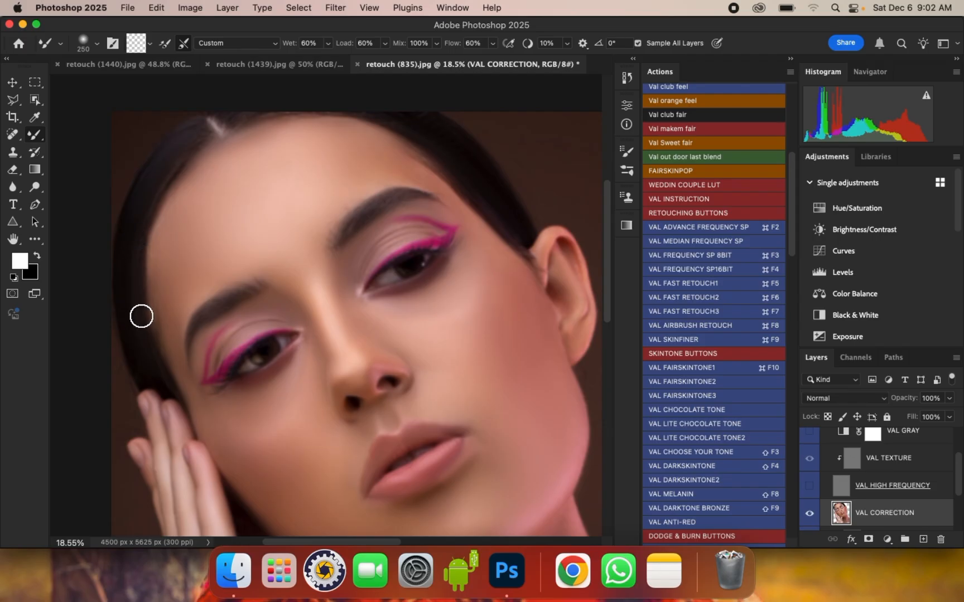
pyautogui.press(']')
pyautogui.press(']')
# Step: Show the VAL HIGH FREQUENCY layer and compare the result by toggling the VAL ADVACE FREQUENCY SP group
pyautogui.click(810, 487)
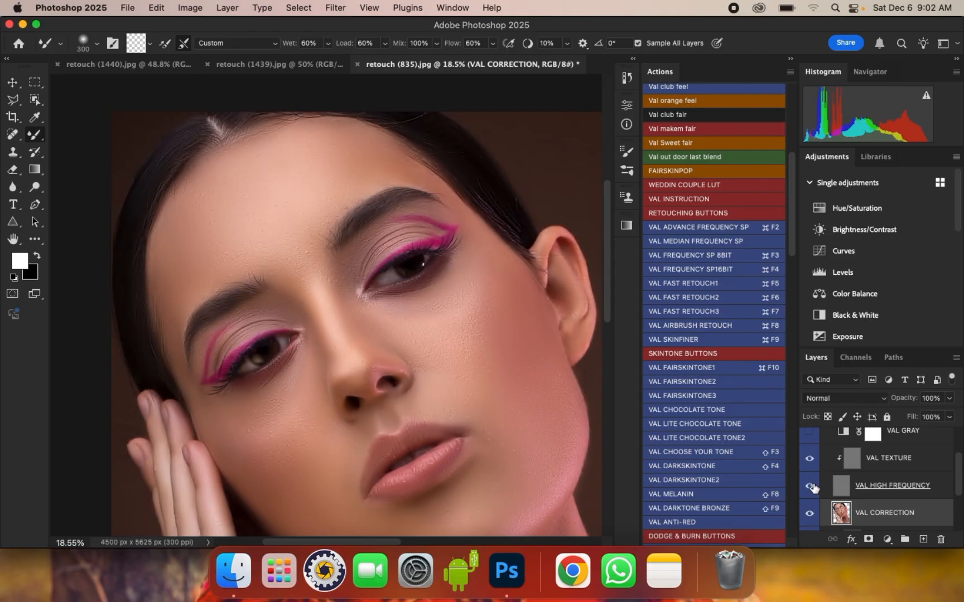
pyautogui.scroll(2, 832, 474)
pyautogui.click(810, 464)
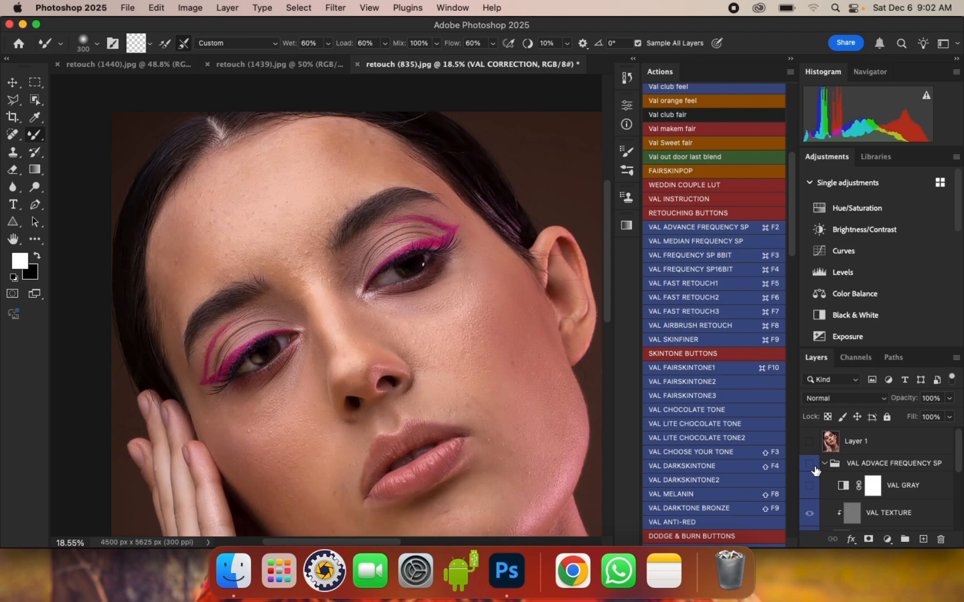
pyautogui.click(810, 465)
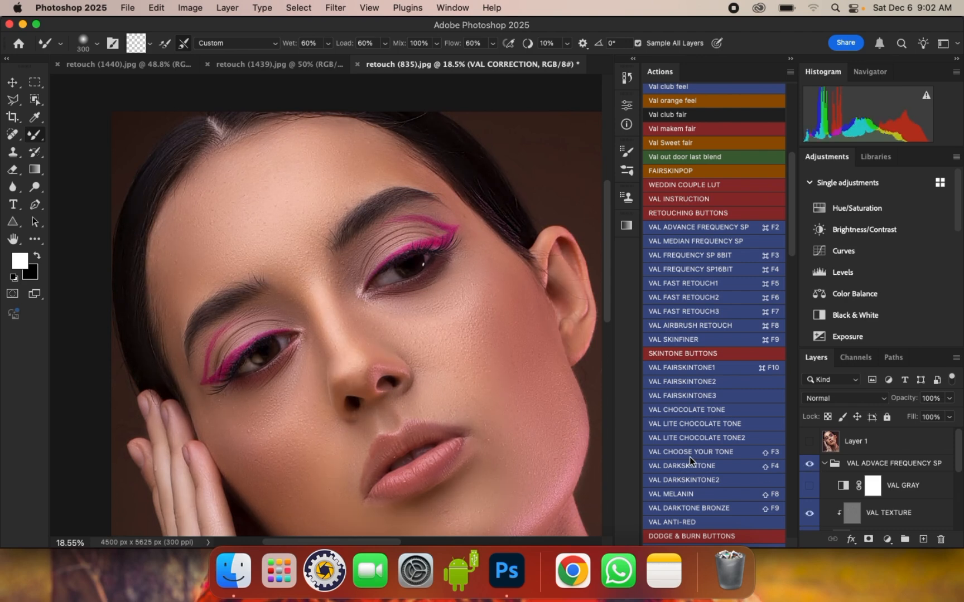
# Step: Examine the skin texture up close around the eyes, nose, lips and cheeks for remaining blemishes
pyautogui.scroll(4, 366, 301)
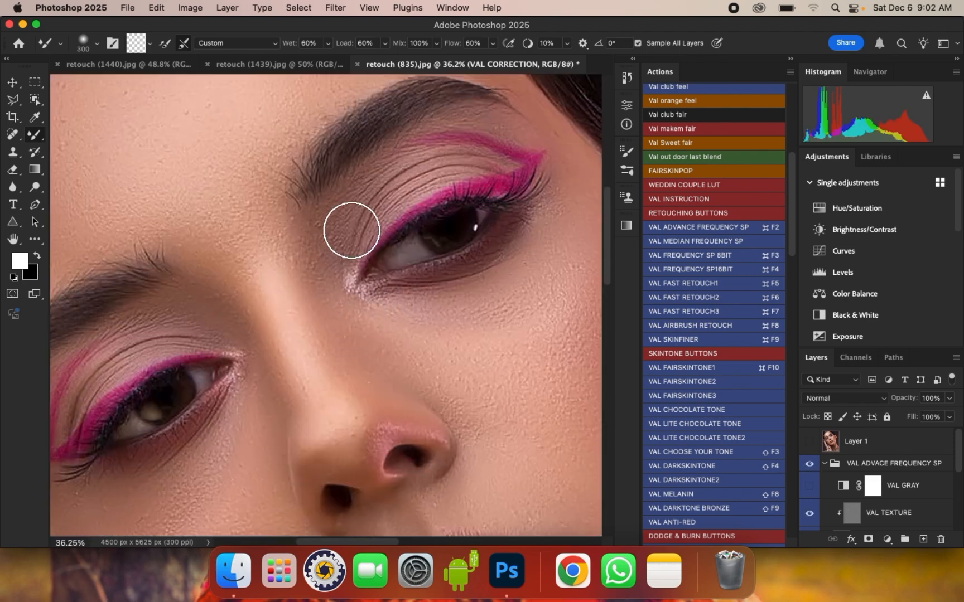
pyautogui.scroll(-10, 351, 230)
pyautogui.scroll(6, 349, 233)
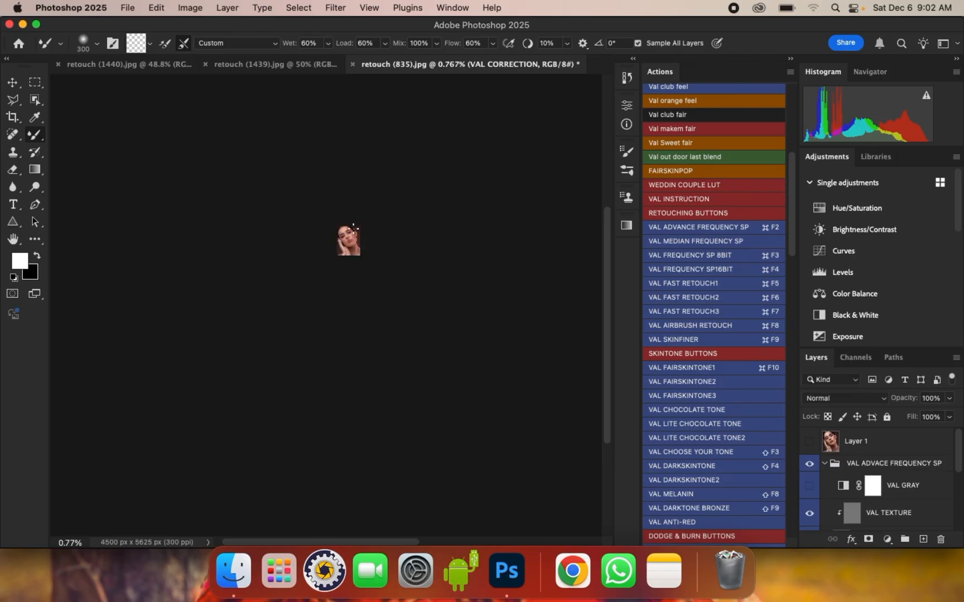
pyautogui.scroll(5, 347, 234)
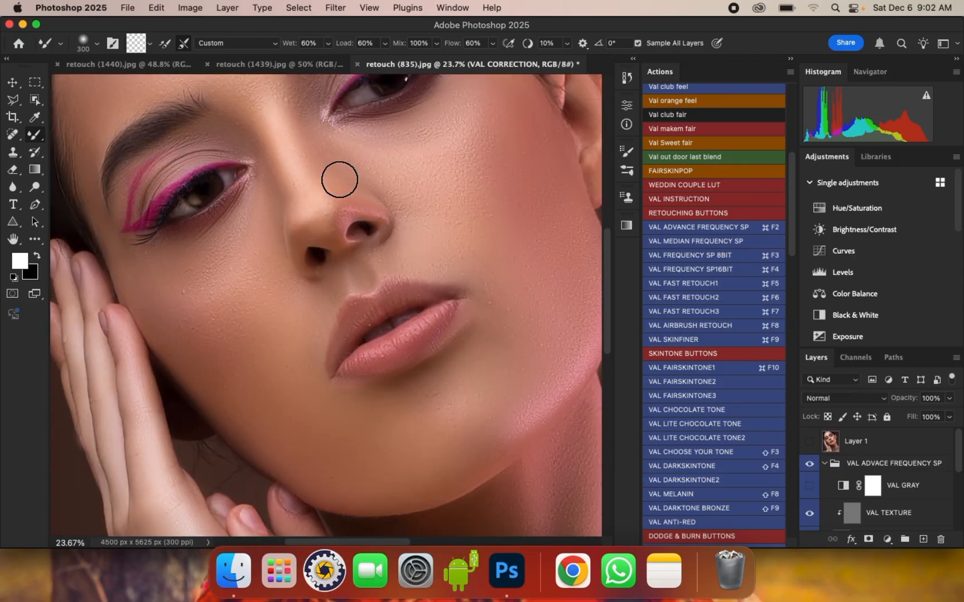
pyautogui.scroll(1, 339, 180)
pyautogui.moveTo(334, 162); pyautogui.dragTo(371, 356)
pyautogui.scroll(2, 233, 209)
pyautogui.scroll(1, 233, 209)
pyautogui.moveTo(226, 204)
pyautogui.mouseDown()
pyautogui.moveTo(303, 271)
pyautogui.moveTo(302, 290)
pyautogui.moveTo(271, 310)
pyautogui.moveTo(231, 206)
pyautogui.mouseUp()
pyautogui.moveTo(396, 391); pyautogui.dragTo(338, 282)
pyautogui.moveTo(383, 321); pyautogui.dragTo(334, 189)
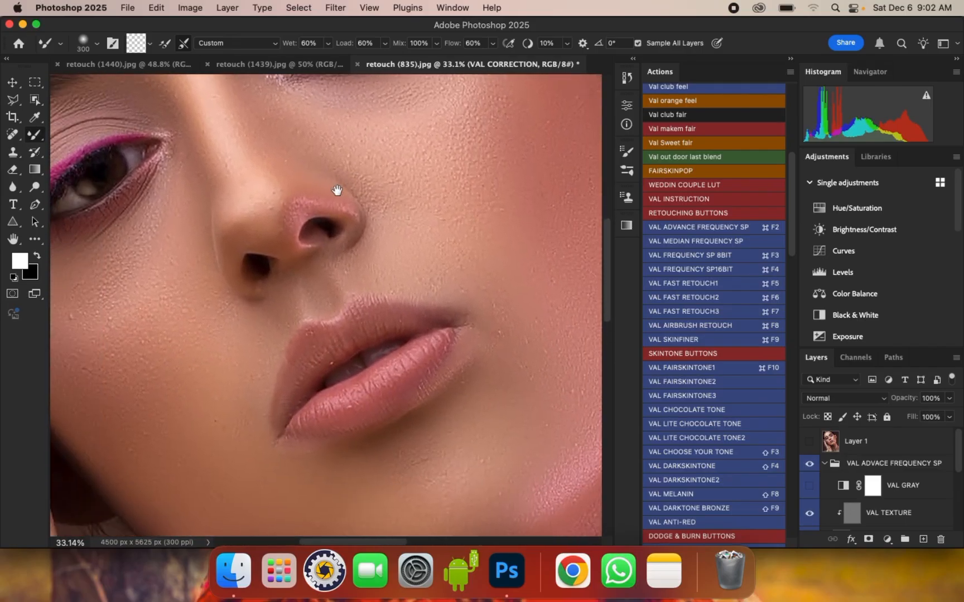
pyautogui.moveTo(268, 370); pyautogui.dragTo(266, 339)
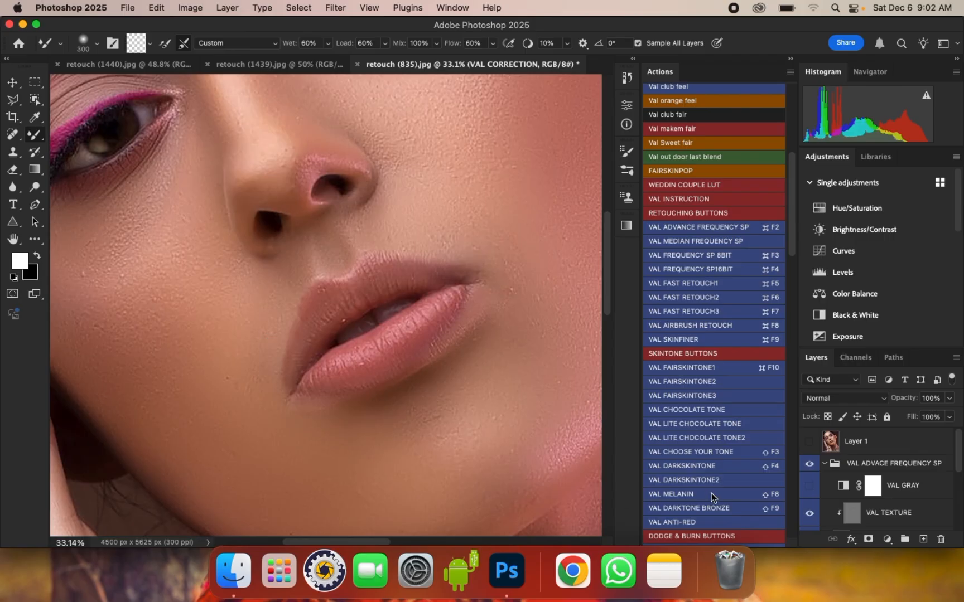
# Step: Select the VAL TEXTURE layer and set up the Clone Stamp with a 45 px brush at 0% hardness
pyautogui.click(876, 518)
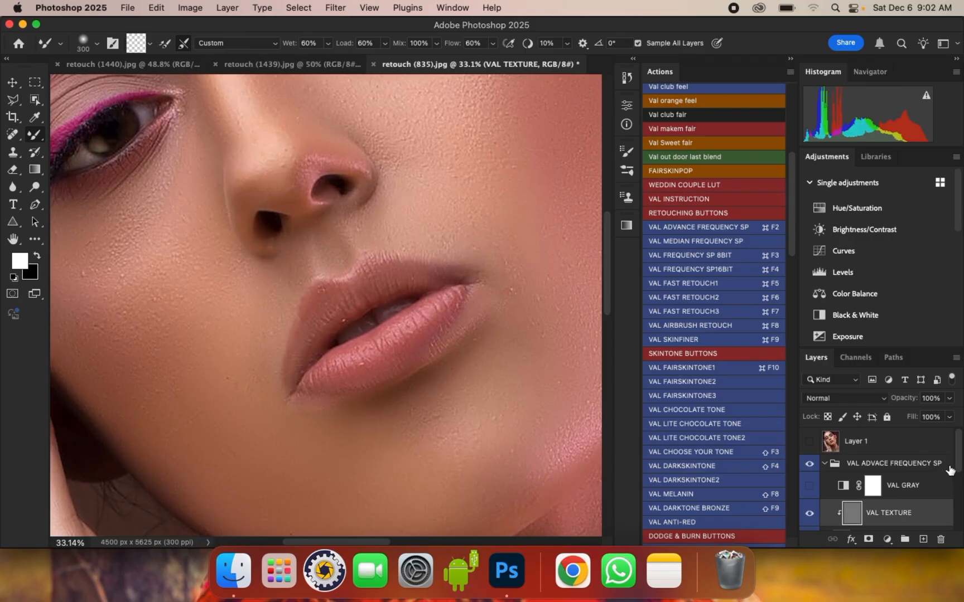
pyautogui.moveTo(958, 458); pyautogui.dragTo(959, 464)
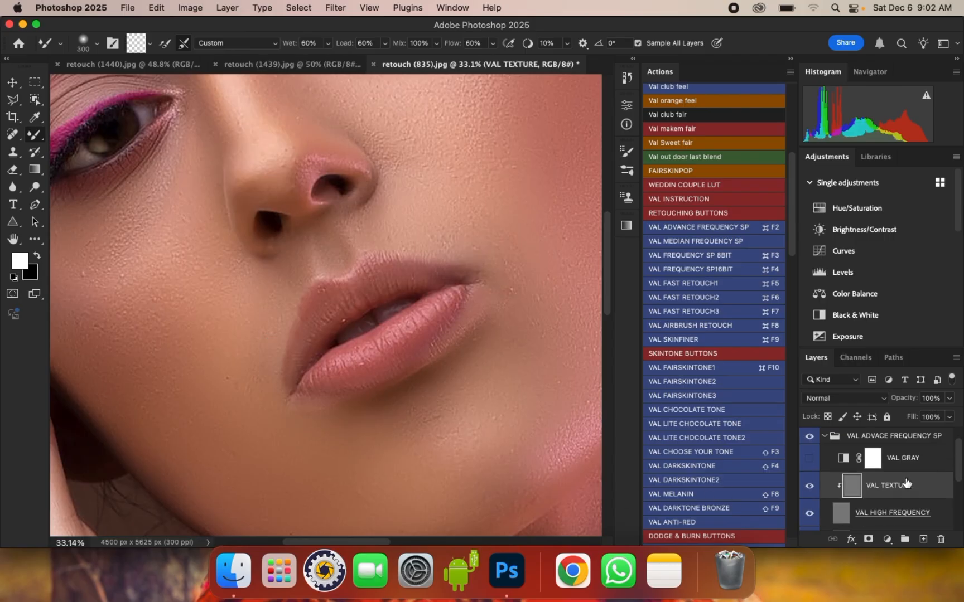
pyautogui.click(12, 152)
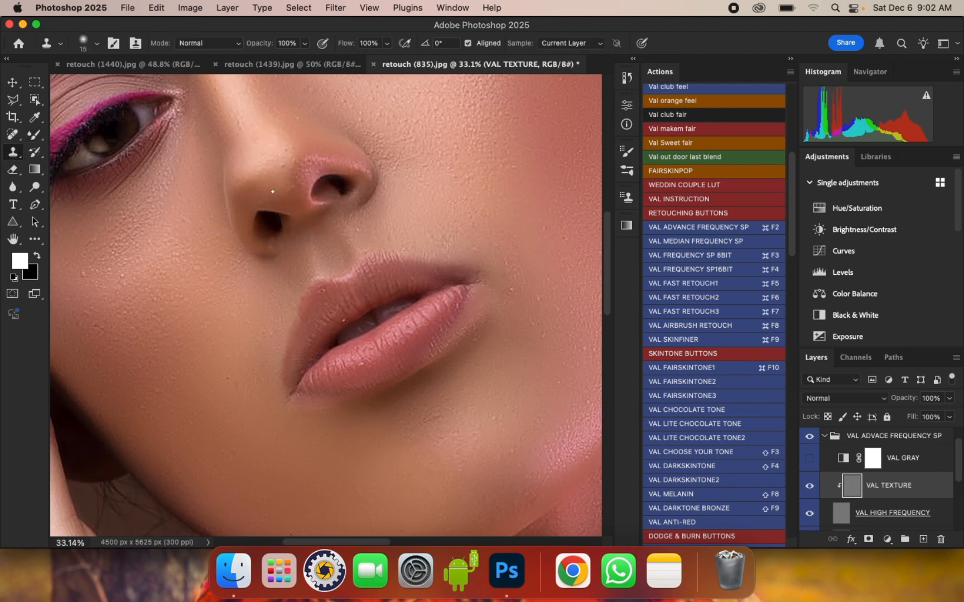
pyautogui.click(97, 43)
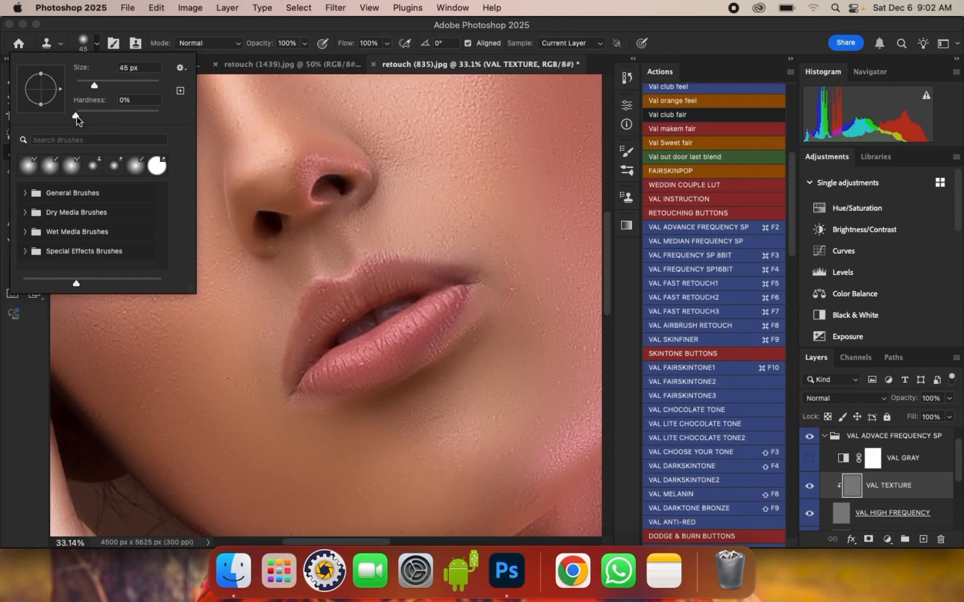
pyautogui.press('Return')
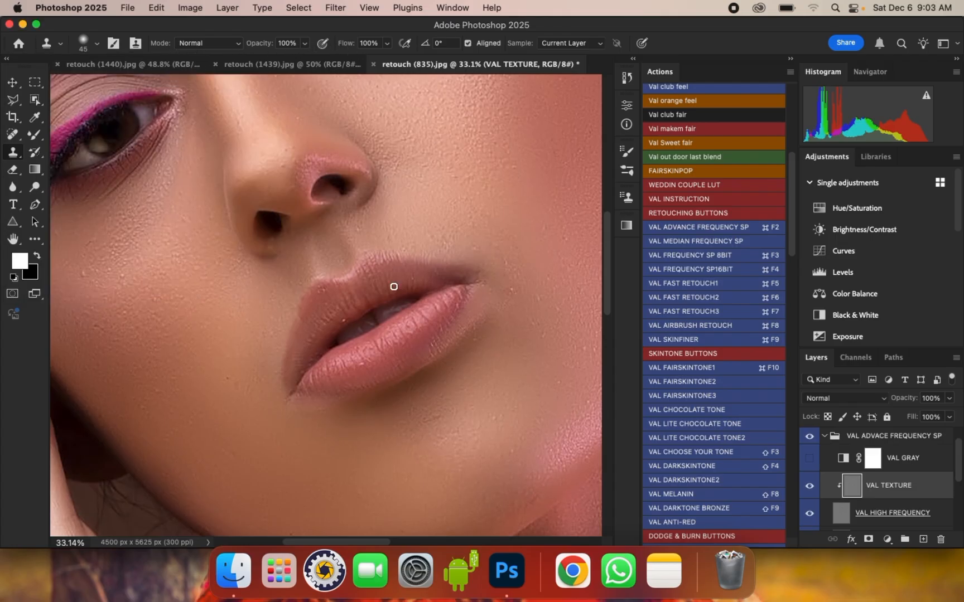
# Step: Clone clean texture along the lower lip's edge and the skin beside the mouth with a 60 px Clone Stamp brush
pyautogui.scroll(5, 371, 365)
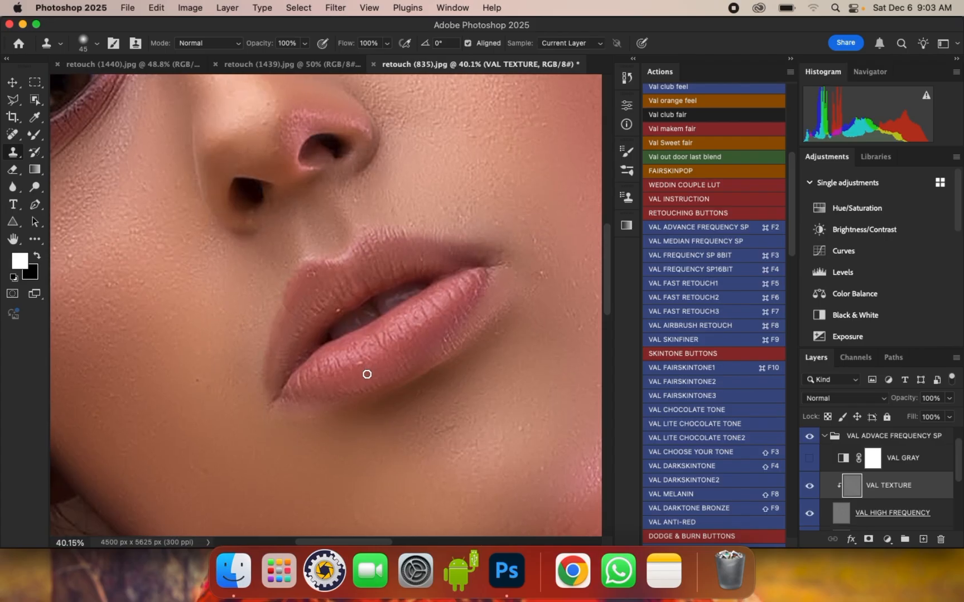
pyautogui.scroll(1, 363, 376)
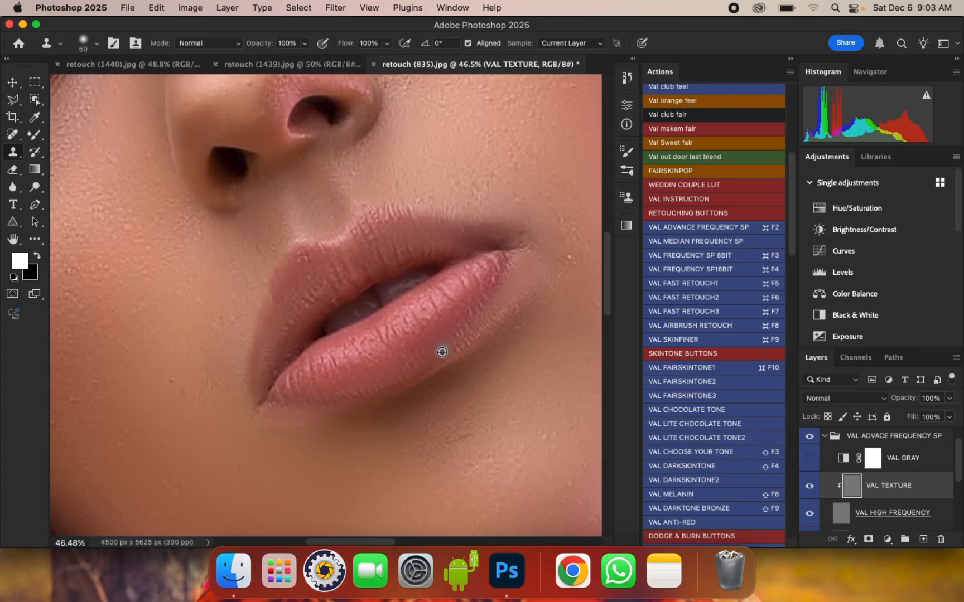
pyautogui.moveTo(463, 339); pyautogui.dragTo(467, 324)
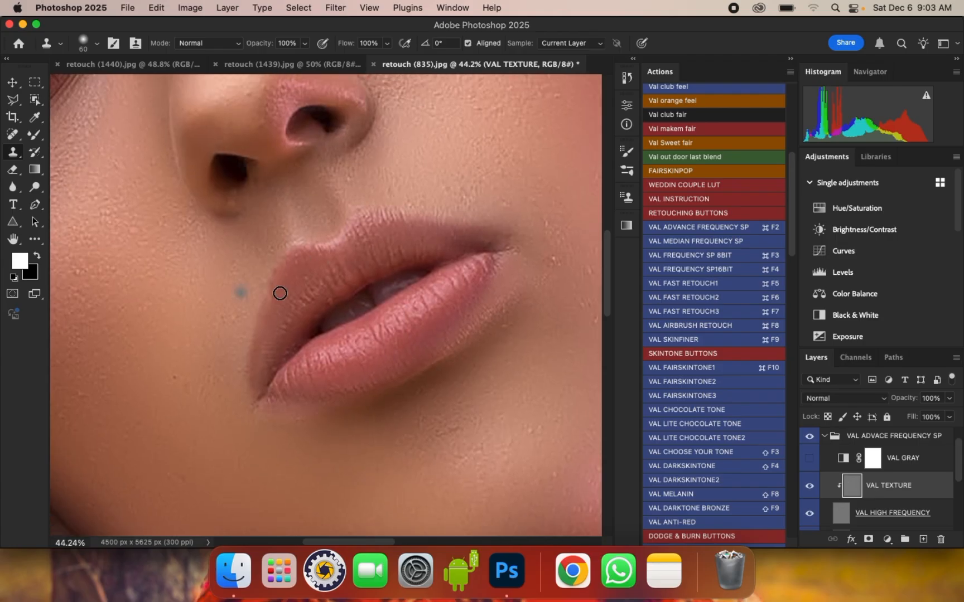
pyautogui.scroll(2, 556, 265)
pyautogui.scroll(-5, 507, 351)
# Step: Clean the texture blemishes on the nose and below the inner eye corner with the Clone Stamp
pyautogui.scroll(4, 299, 196)
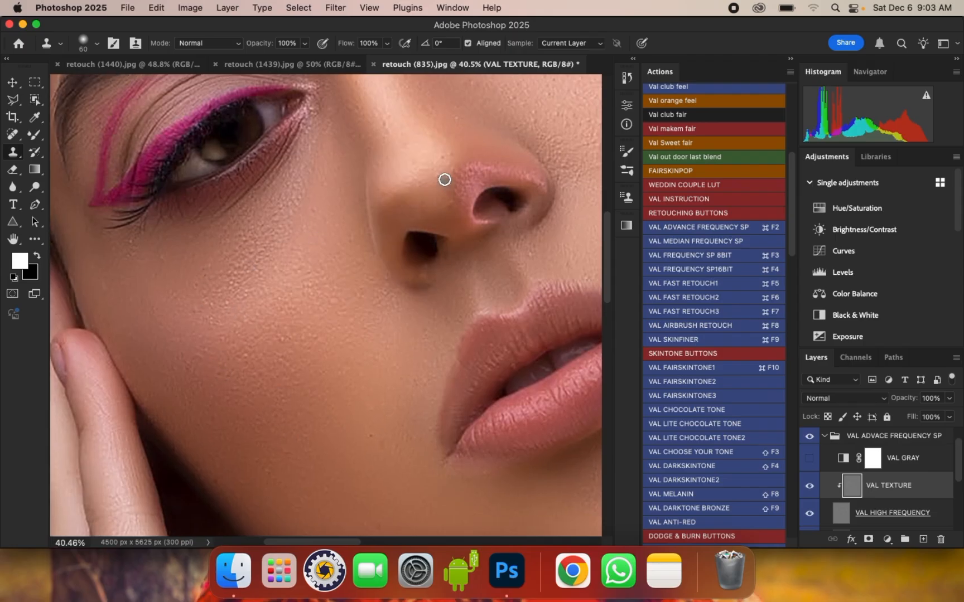
pyautogui.scroll(1, 442, 167)
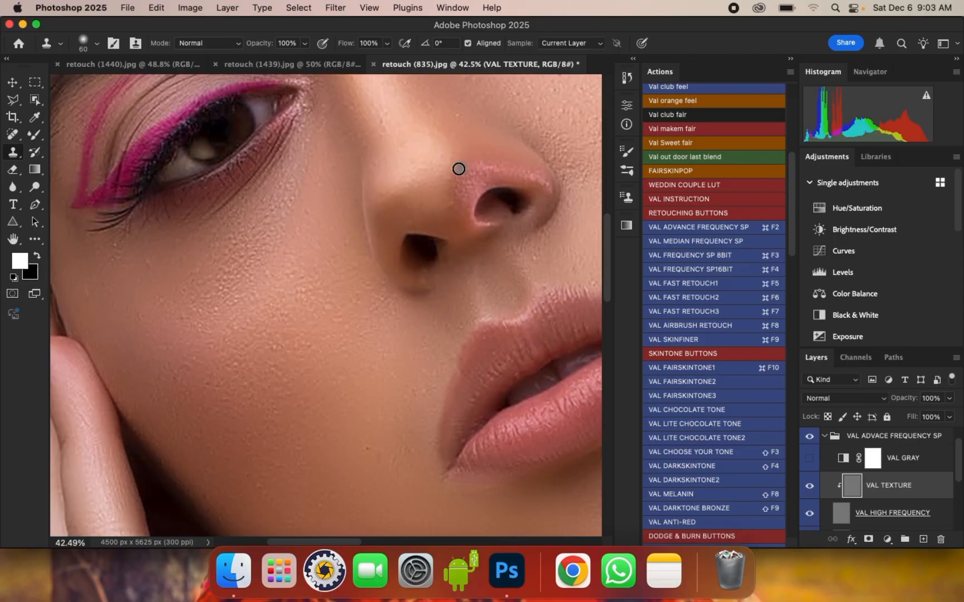
pyautogui.scroll(2, 420, 354)
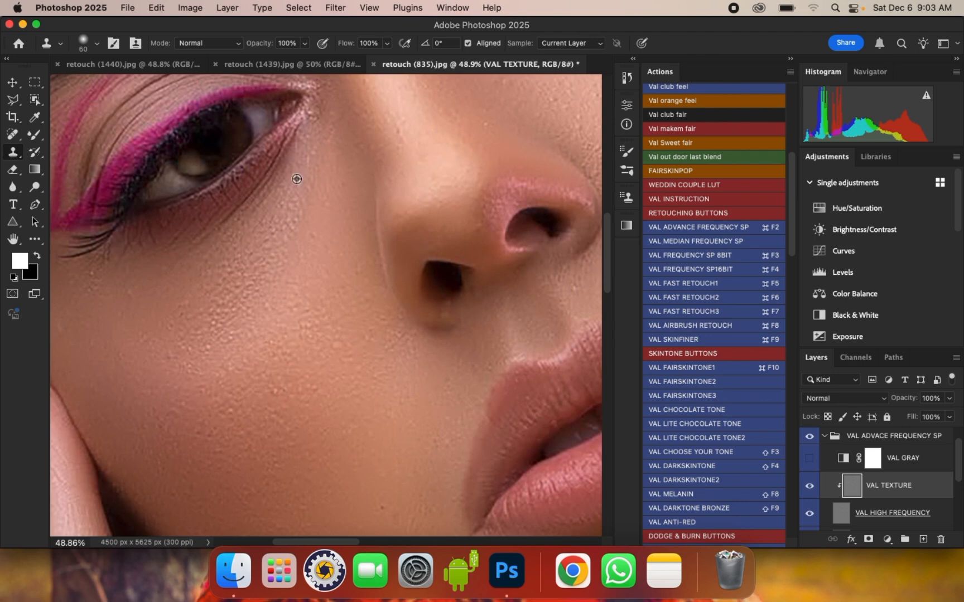
pyautogui.scroll(-5, 293, 353)
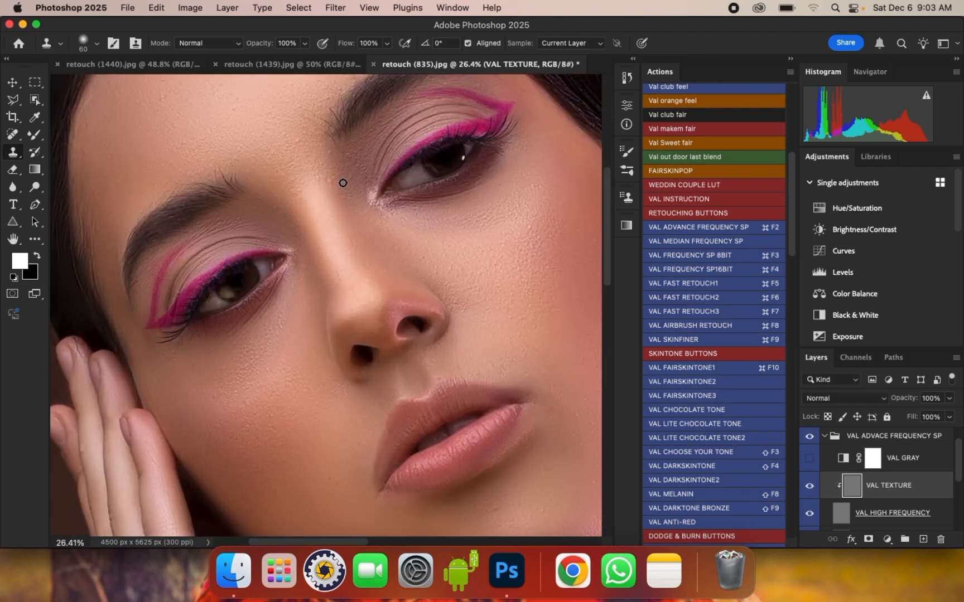
# Step: Clone clean skin texture over the area between the eyebrows and above the nose bridge
pyautogui.scroll(4, 342, 183)
pyautogui.scroll(-3, 340, 315)
pyautogui.scroll(4, 310, 161)
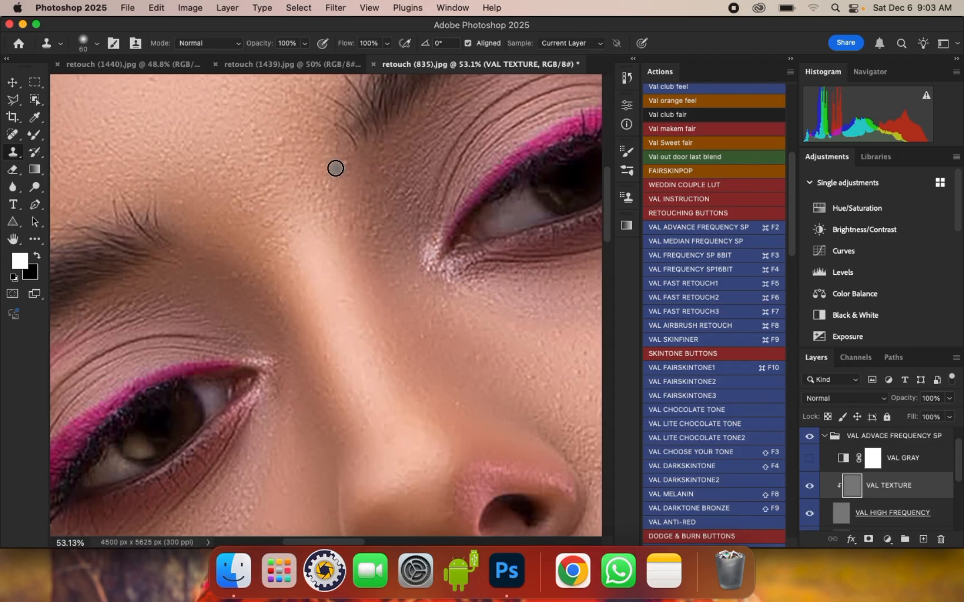
pyautogui.keyDown('alt'); pyautogui.click(272, 129); pyautogui.keyUp('alt')
pyautogui.click(281, 161)
# Step: Clone out the small bumps across the middle of the forehead using clean skin sampled nearby
pyautogui.scroll(-3, 281, 162)
pyautogui.scroll(4, 229, 212)
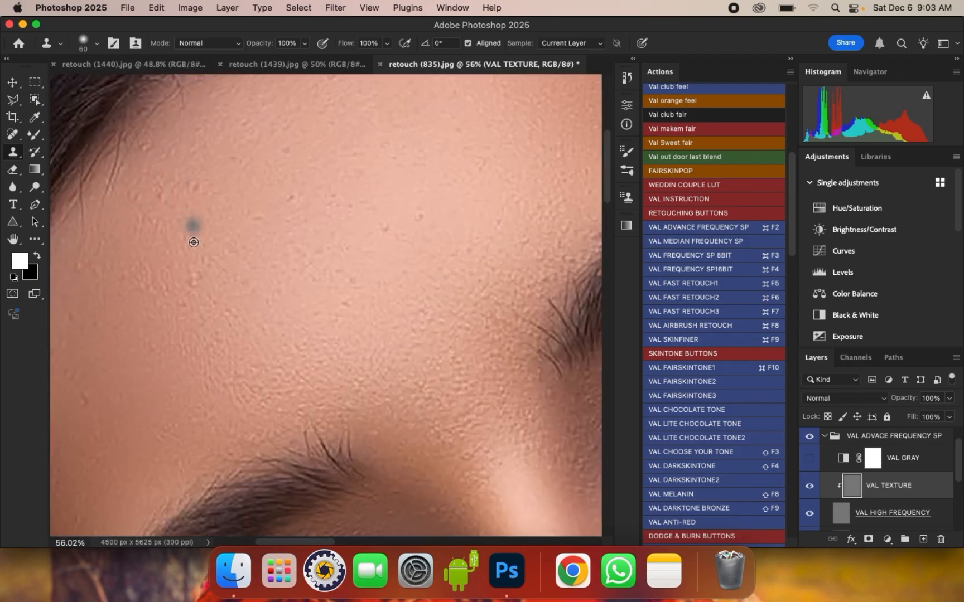
pyautogui.keyDown('alt'); pyautogui.click(205, 278); pyautogui.keyUp('alt')
pyautogui.click(194, 278)
pyautogui.click(385, 228)
pyautogui.click(420, 217)
# Step: Remove the stray hairs along the side hairline of the forehead with the 60 px Clone Stamp
pyautogui.scroll(-2, 301, 349)
pyautogui.scroll(1, 198, 137)
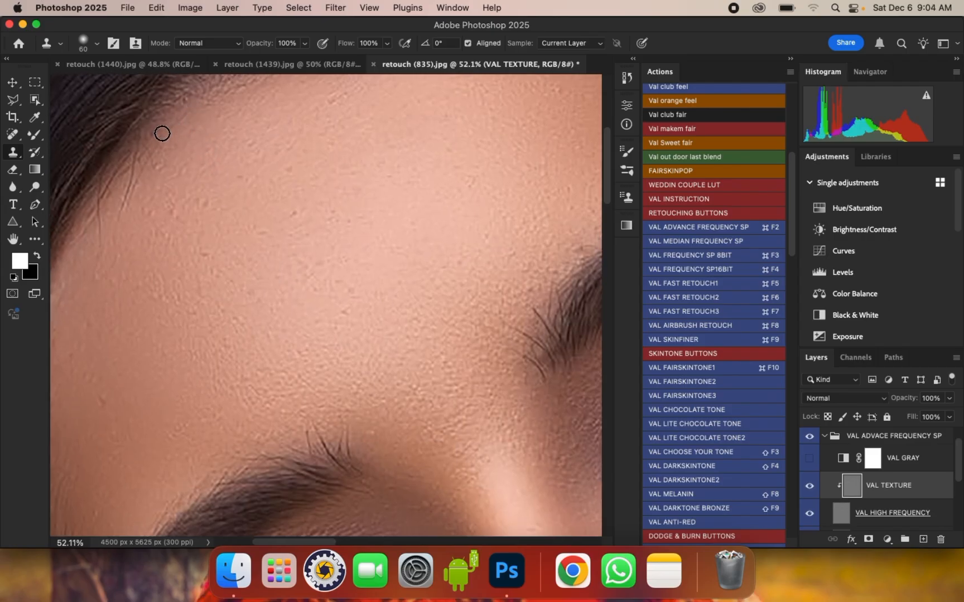
pyautogui.moveTo(119, 217)
pyautogui.mouseDown()
pyautogui.moveTo(101, 226)
pyautogui.moveTo(103, 189)
pyautogui.moveTo(146, 148)
pyautogui.mouseUp()
pyautogui.scroll(5, 273, 198)
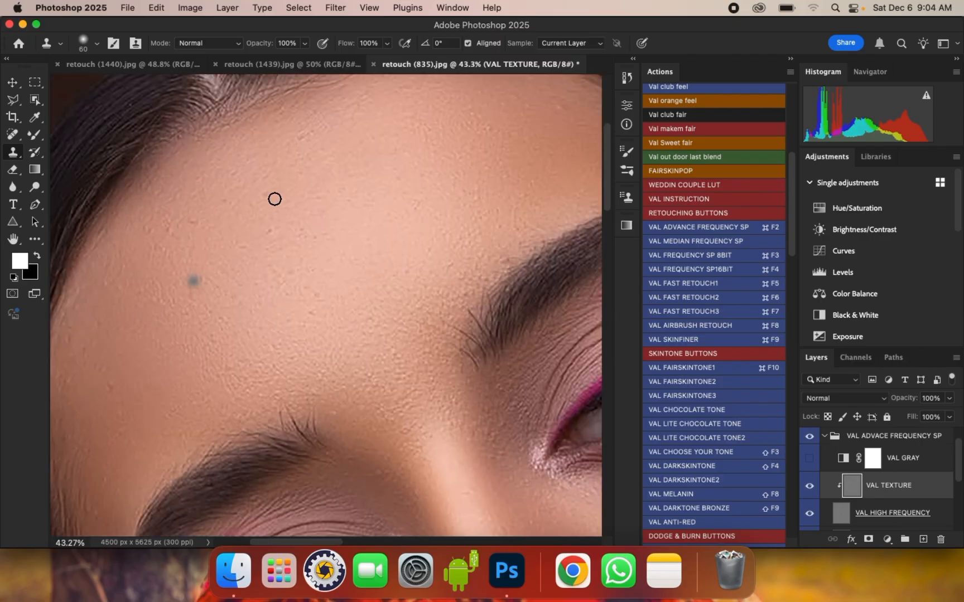
pyautogui.scroll(-2, 257, 262)
# Step: Clone forehead skin over the stray hairs along the upper hairline near the hair parting
pyautogui.scroll(-5, 321, 217)
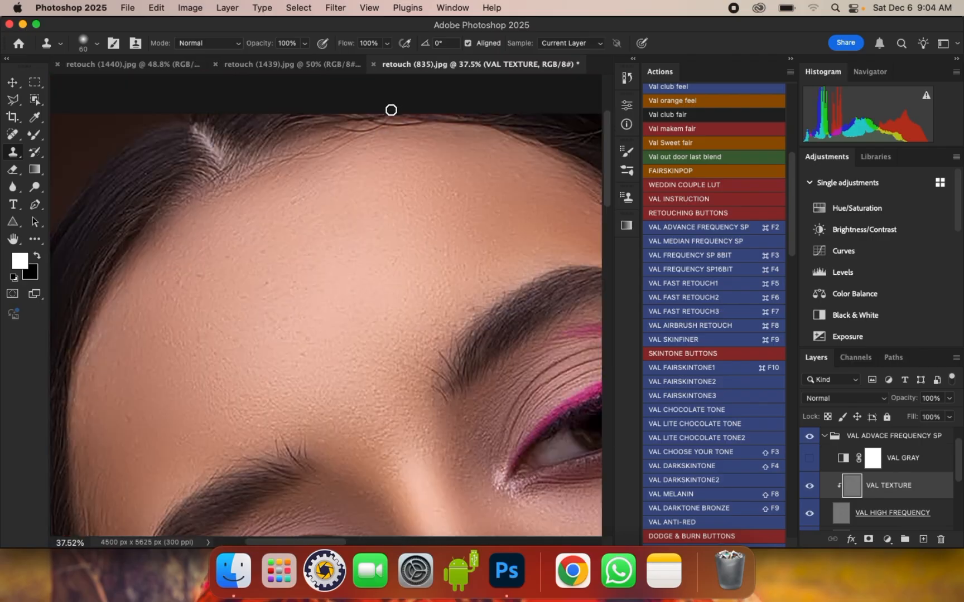
pyautogui.scroll(4, 390, 110)
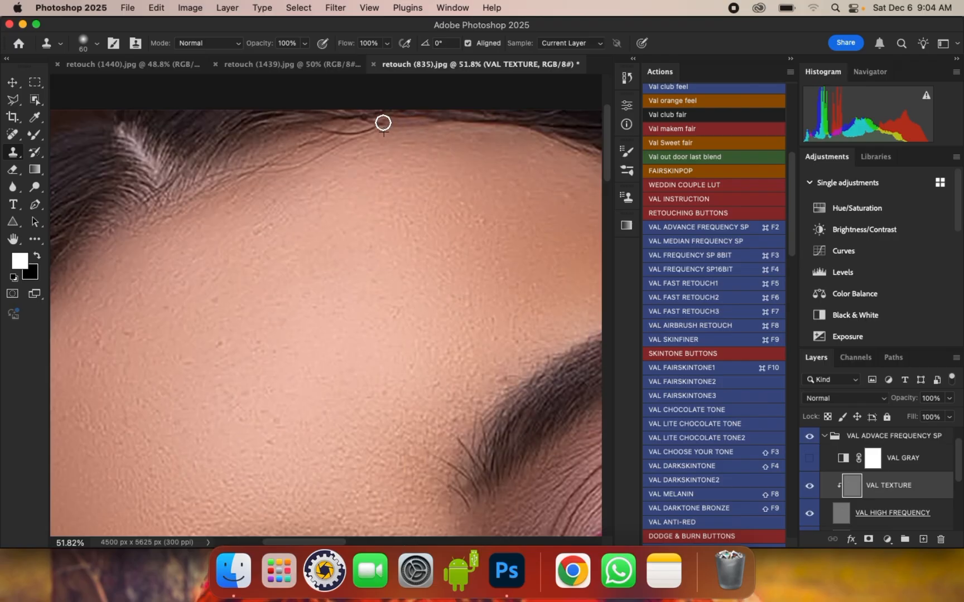
pyautogui.keyDown('alt'); pyautogui.click(396, 141); pyautogui.keyUp('alt')
pyautogui.moveTo(330, 131)
pyautogui.mouseDown()
pyautogui.moveTo(384, 126)
pyautogui.moveTo(319, 142)
pyautogui.moveTo(293, 166)
pyautogui.moveTo(219, 172)
pyautogui.mouseUp()
pyautogui.scroll(2, 262, 176)
pyautogui.keyDown('alt'); pyautogui.click(264, 178); pyautogui.keyUp('alt')
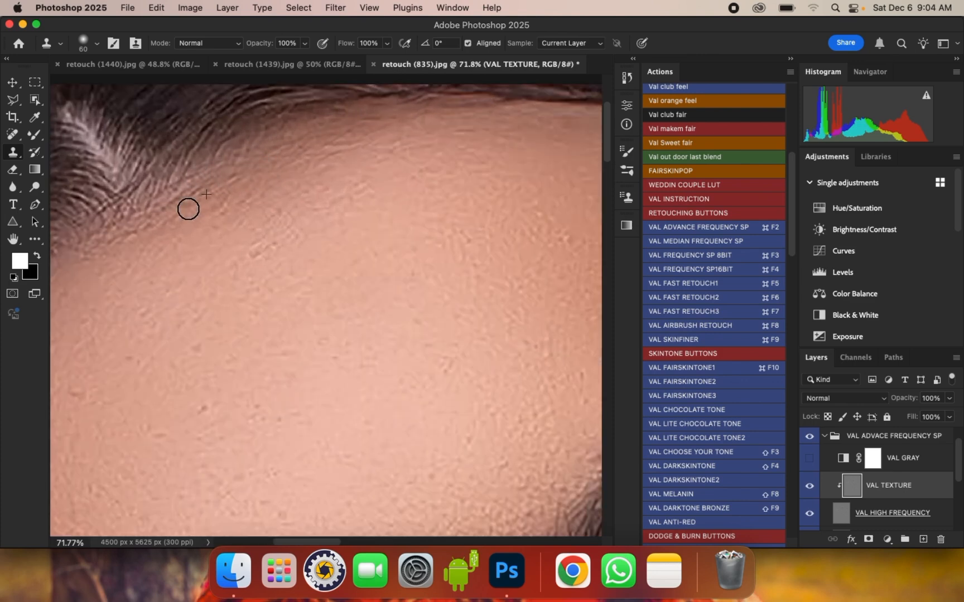
# Step: Clean remaining spots on the ear-side forehead and around the eye on that side with the Clone Stamp
pyautogui.scroll(-5, 204, 159)
pyautogui.scroll(5, 247, 169)
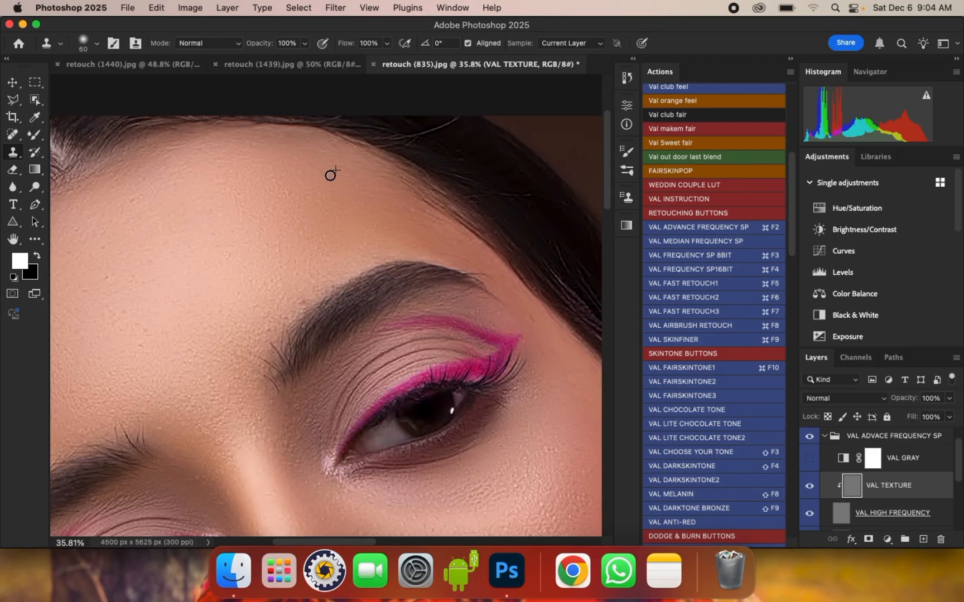
pyautogui.scroll(-3, 407, 303)
pyautogui.scroll(3, 389, 303)
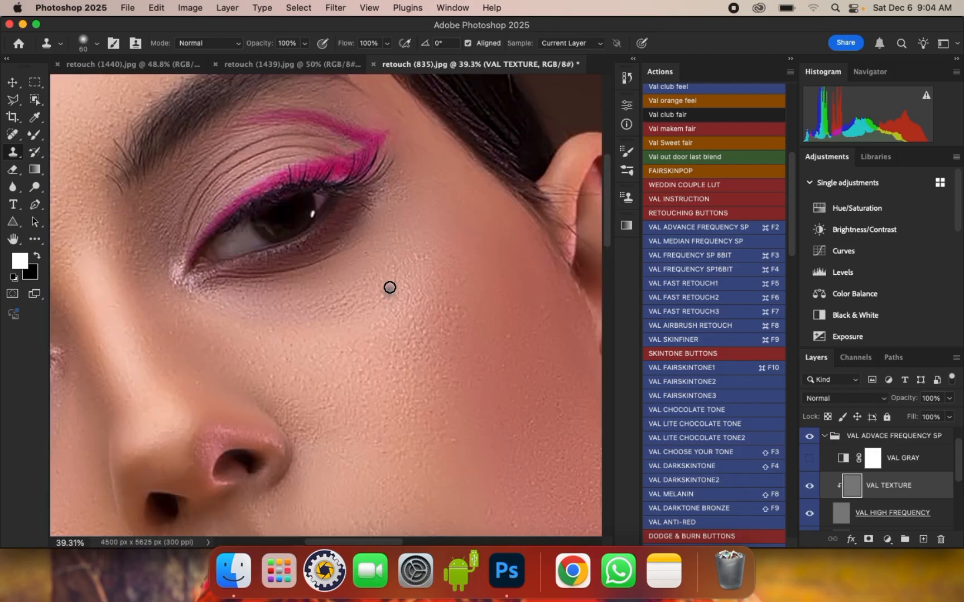
pyautogui.scroll(-1, 329, 208)
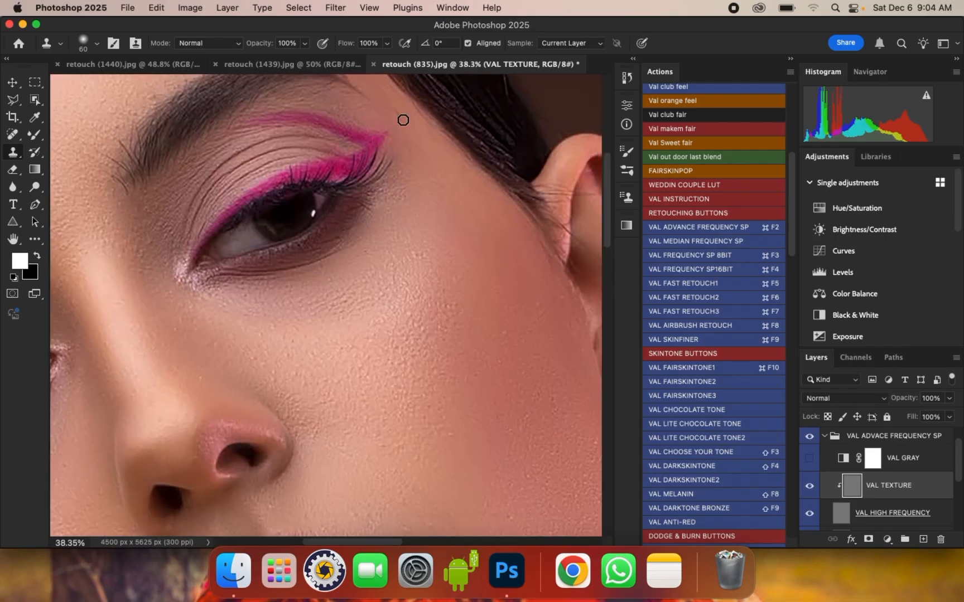
# Step: Clean texture blemishes on the cheek beside the ear and on the chin below the lips
pyautogui.scroll(-3, 377, 118)
pyautogui.scroll(3, 446, 232)
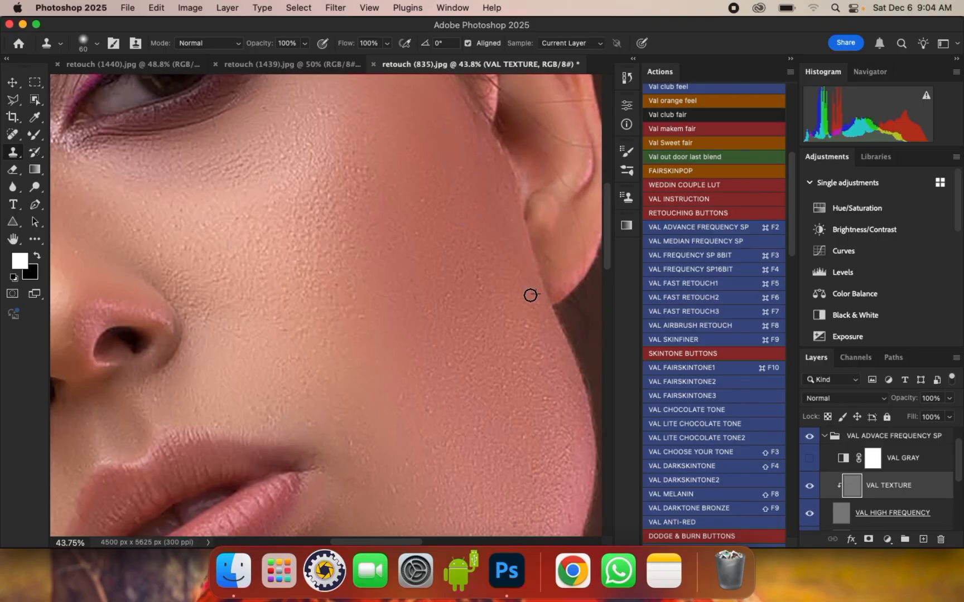
pyautogui.scroll(-3, 531, 295)
pyautogui.scroll(1, 367, 459)
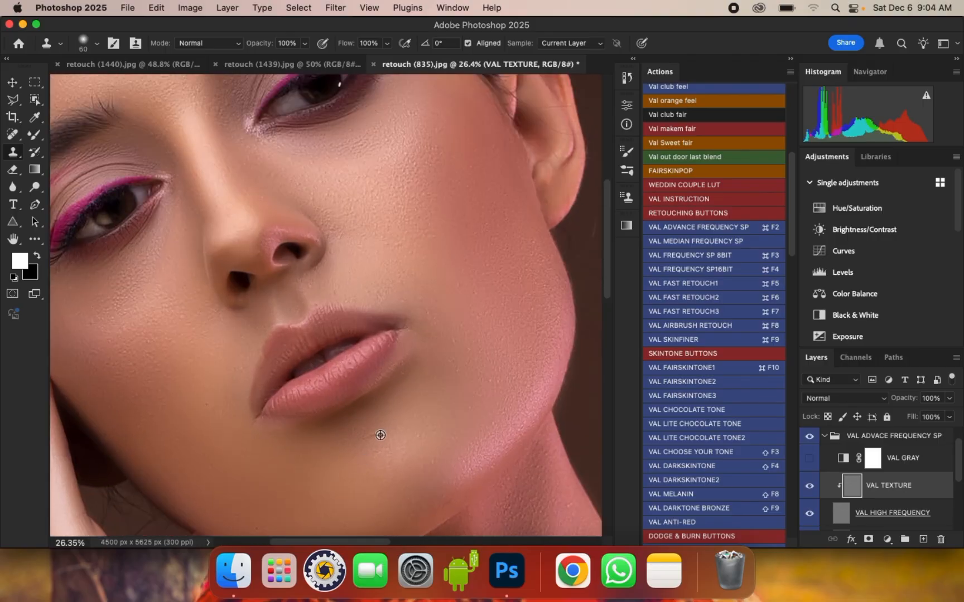
pyautogui.scroll(-3, 406, 254)
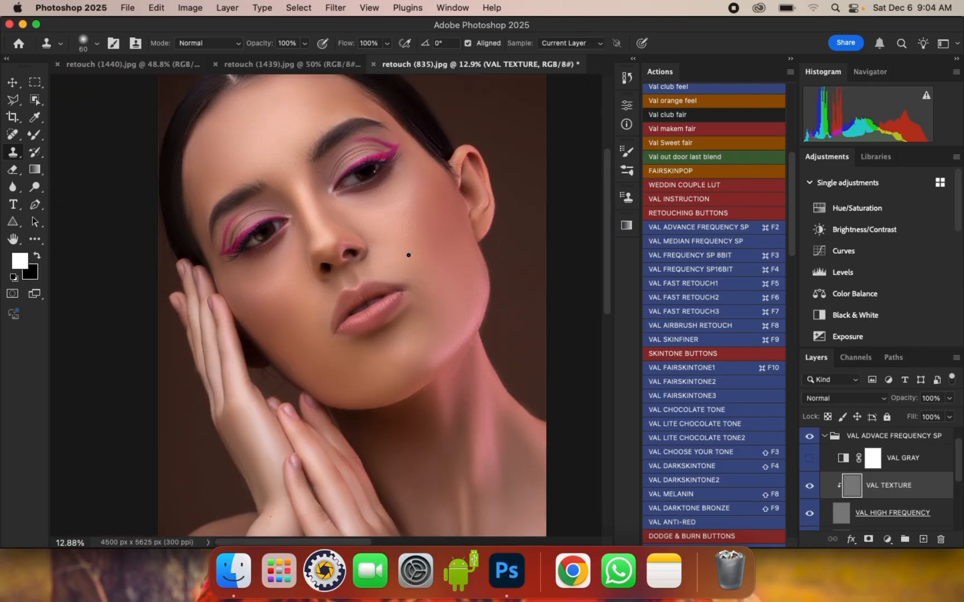
# Step: Clone out the mole near the wrist and the small spot on the back of the hand
pyautogui.scroll(3, 286, 390)
pyautogui.scroll(-2, 286, 172)
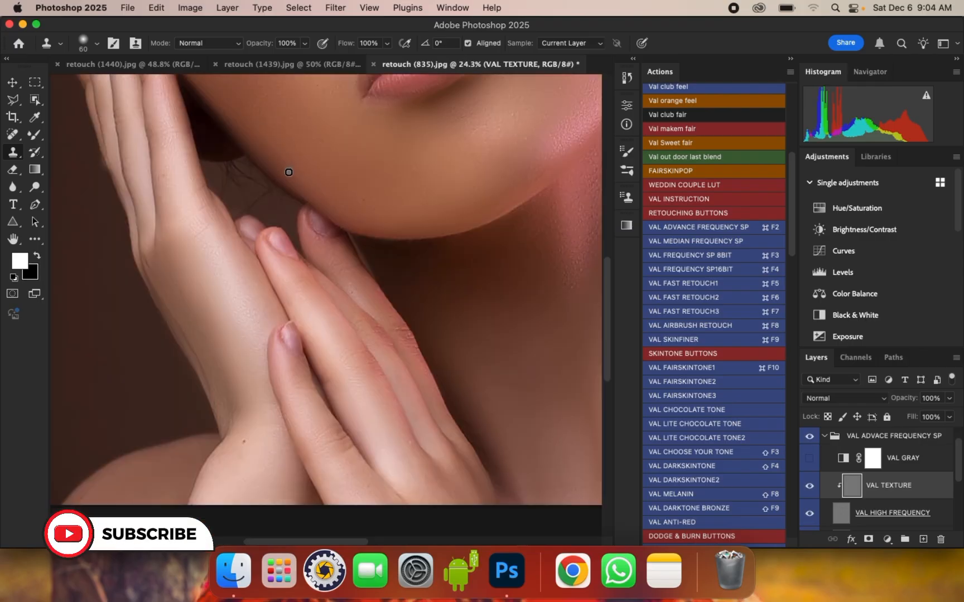
pyautogui.scroll(3, 246, 424)
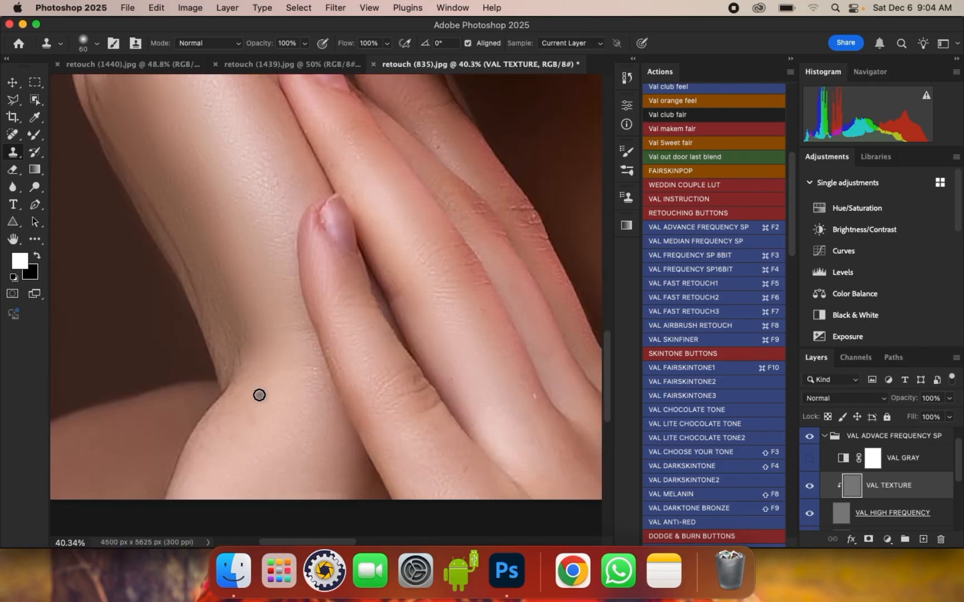
pyautogui.scroll(-3, 265, 381)
pyautogui.scroll(2, 370, 390)
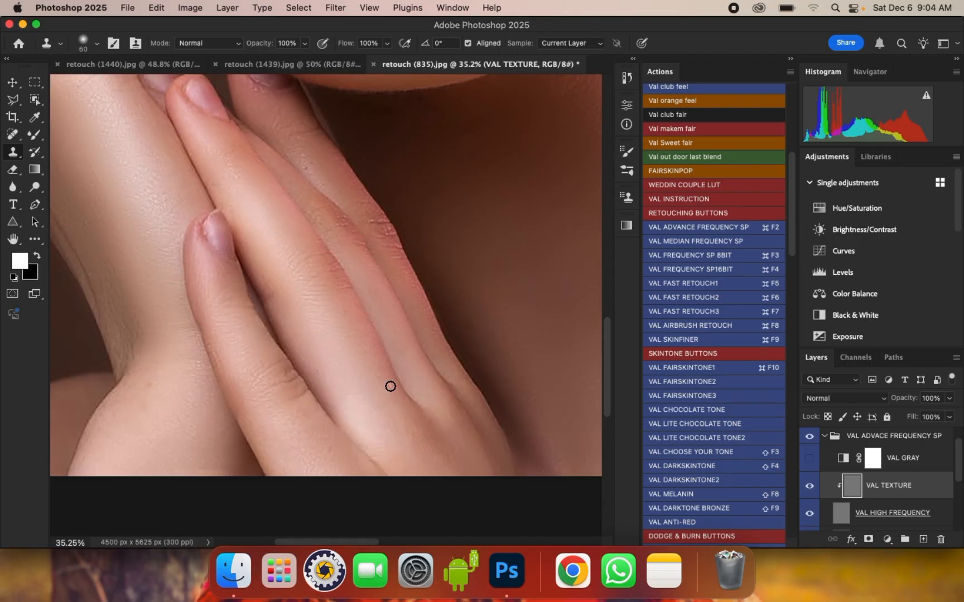
pyautogui.scroll(-4, 391, 386)
# Step: Collapse the VAL ADVACE FREQUENCY SP group, toggle its visibility to compare before and after, and switch to the Move tool
pyautogui.scroll(3, 410, 177)
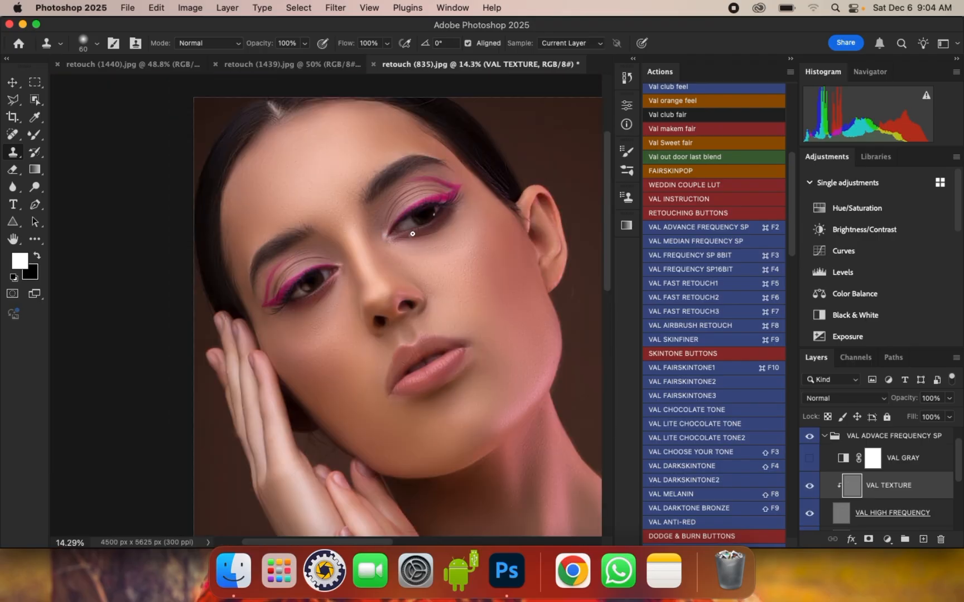
pyautogui.scroll(2, 413, 234)
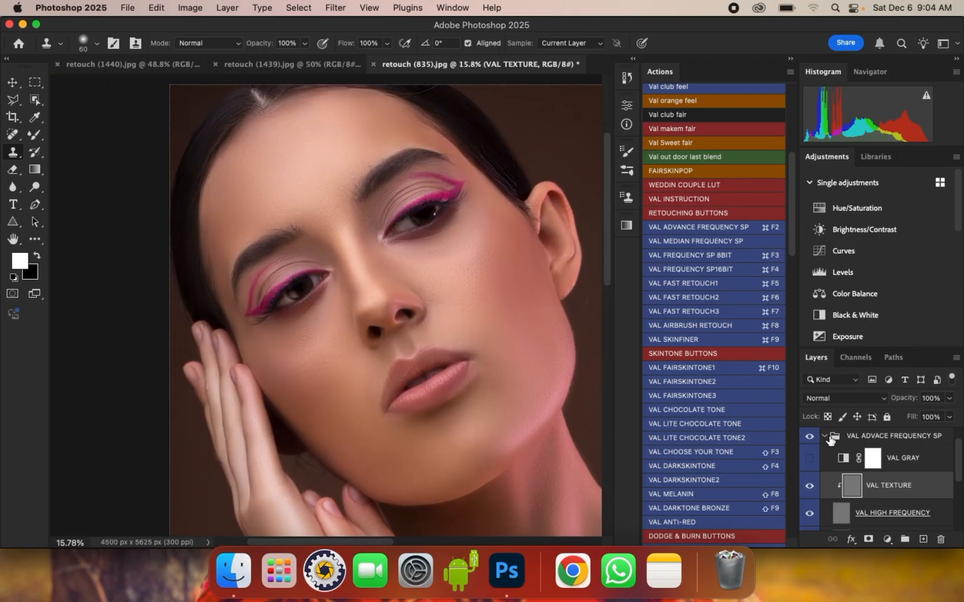
pyautogui.click(826, 439)
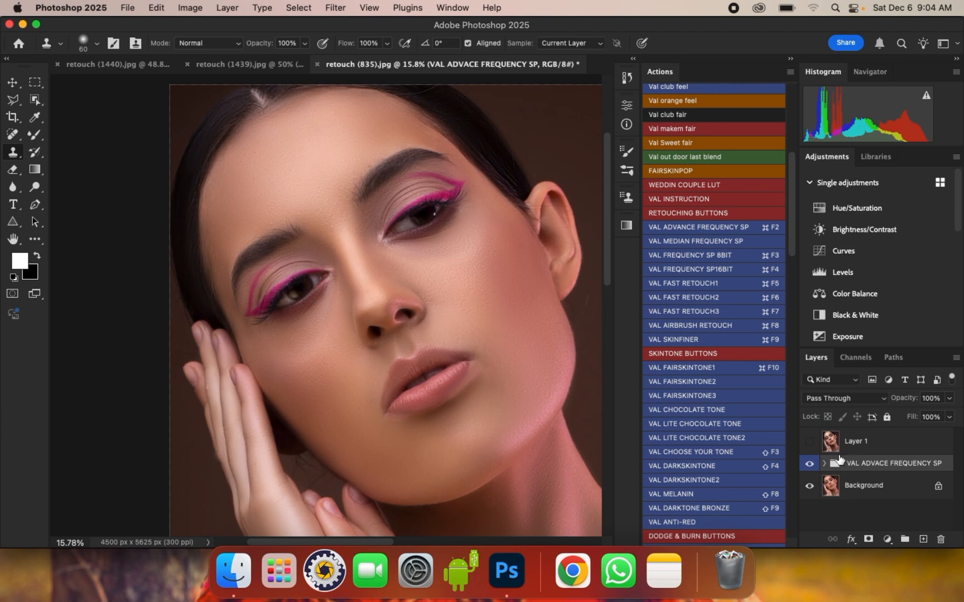
pyautogui.click(810, 465)
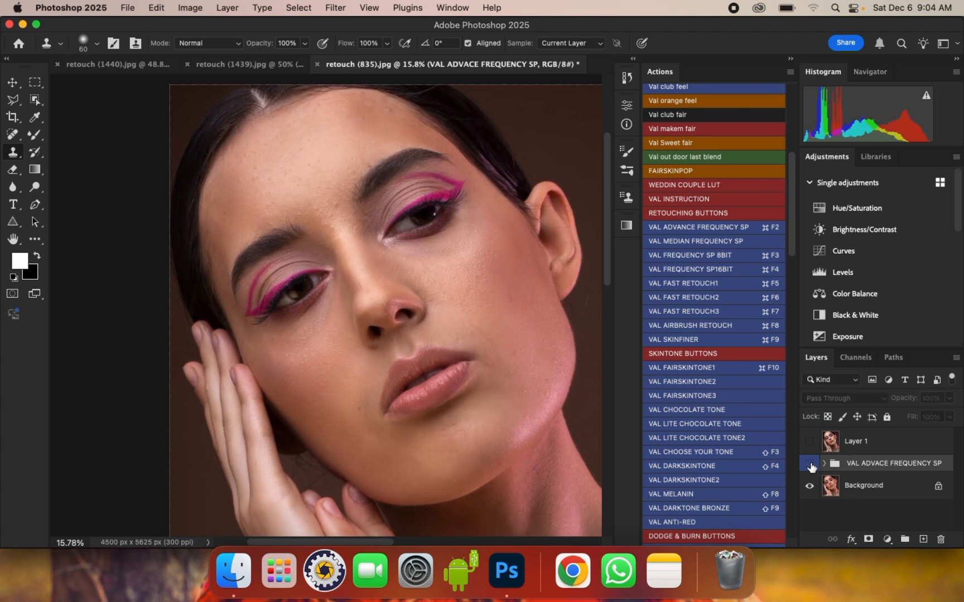
pyautogui.click(810, 464)
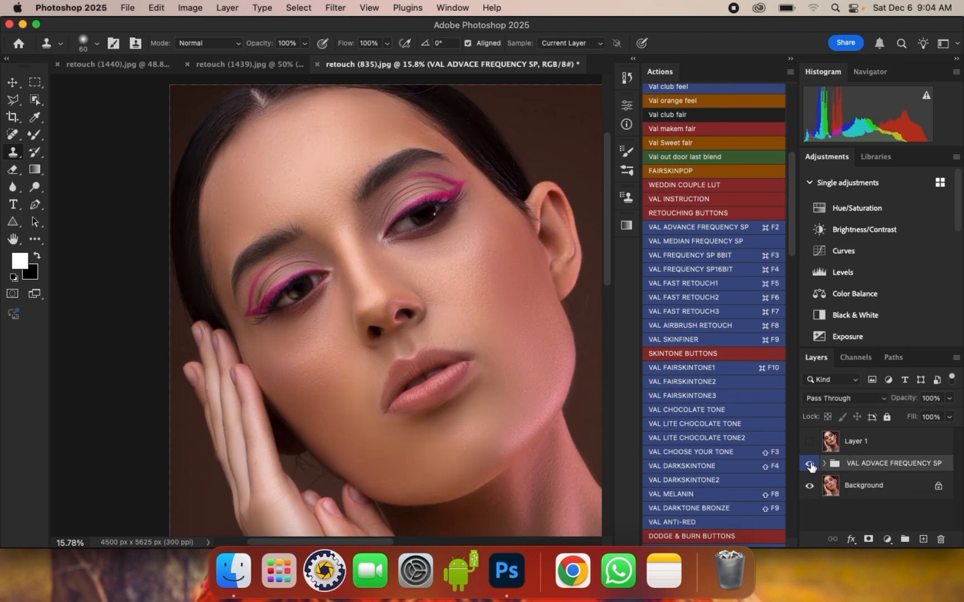
pyautogui.click(810, 464)
pyautogui.click(810, 464)
pyautogui.click(14, 85)
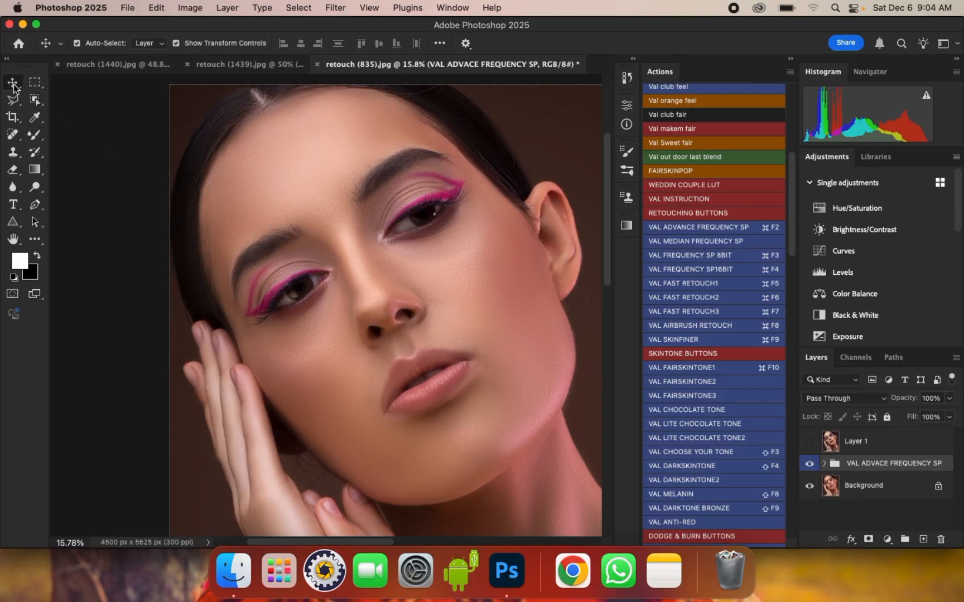
pyautogui.scroll(3, 565, 250)
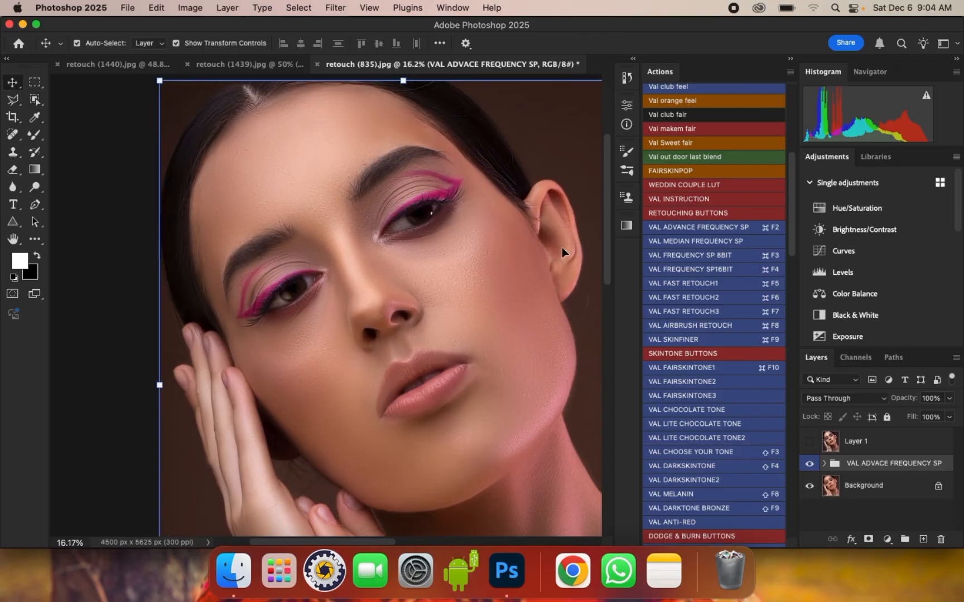
# Step: Toggle the visibility of the VAL ADVACE FREQUENCY SP group to compare the face before and after retouching
pyautogui.scroll(1, 394, 183)
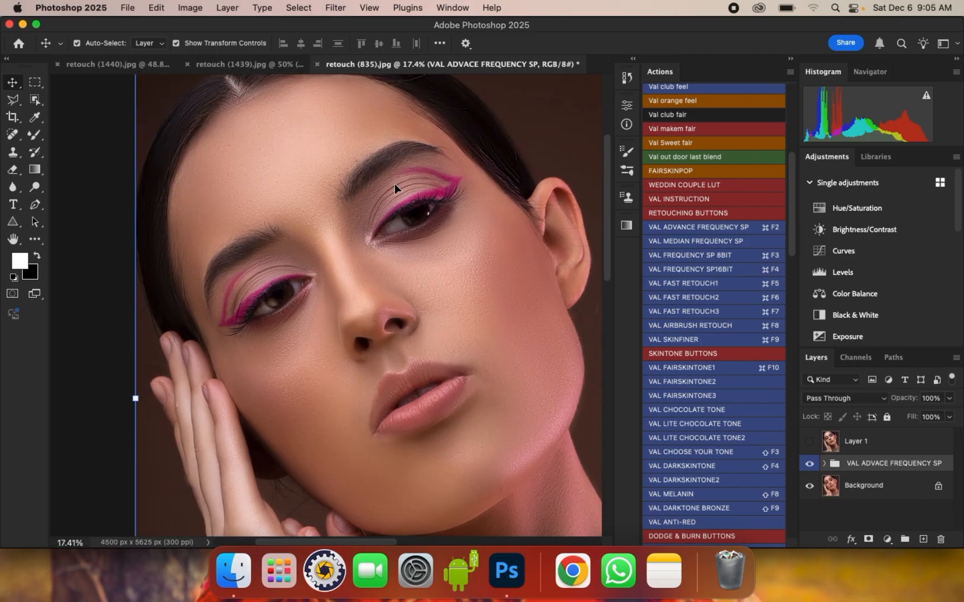
pyautogui.click(809, 463)
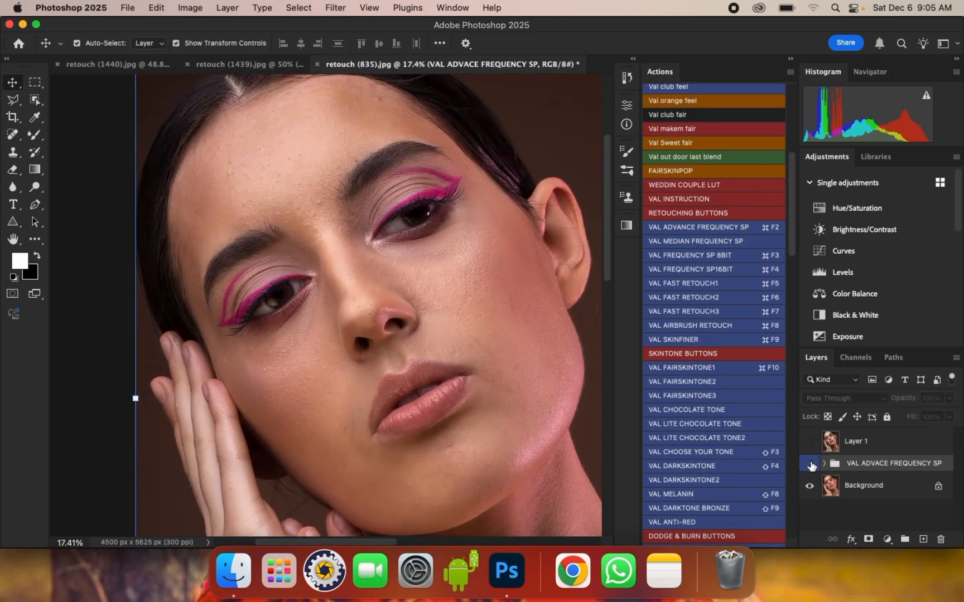
pyautogui.click(809, 464)
pyautogui.click(809, 463)
pyautogui.click(810, 463)
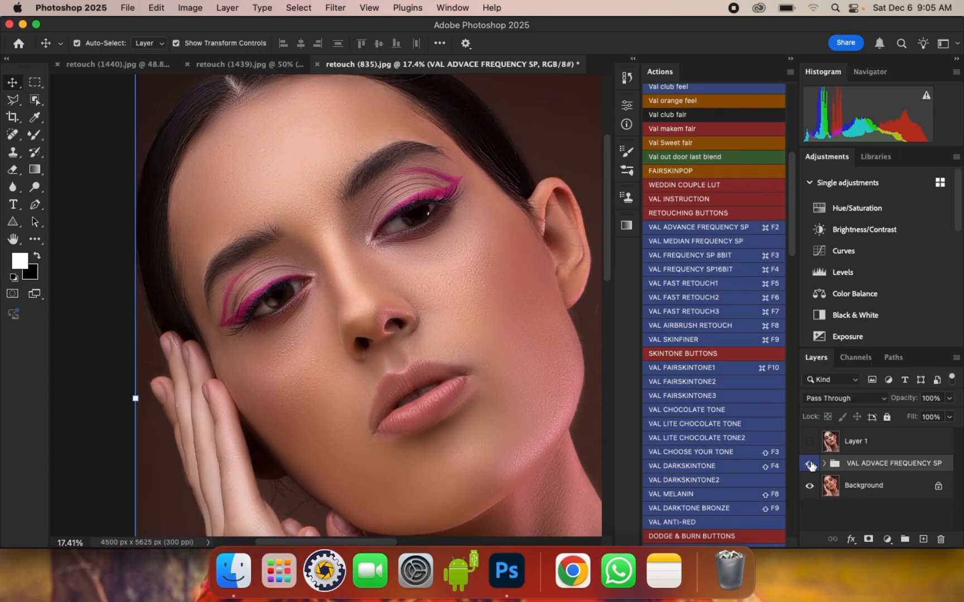
# Step: Expand the VAL ADVACE FREQUENCY SP group, select the VAL CORRECTION layer and activate the Mixer Brush tool
pyautogui.click(824, 463)
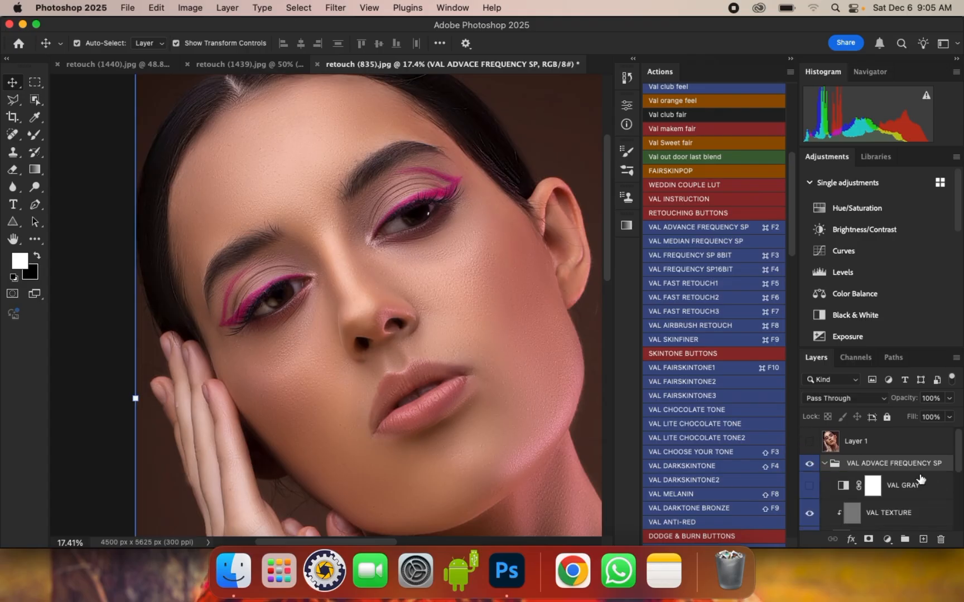
pyautogui.scroll(-3, 954, 459)
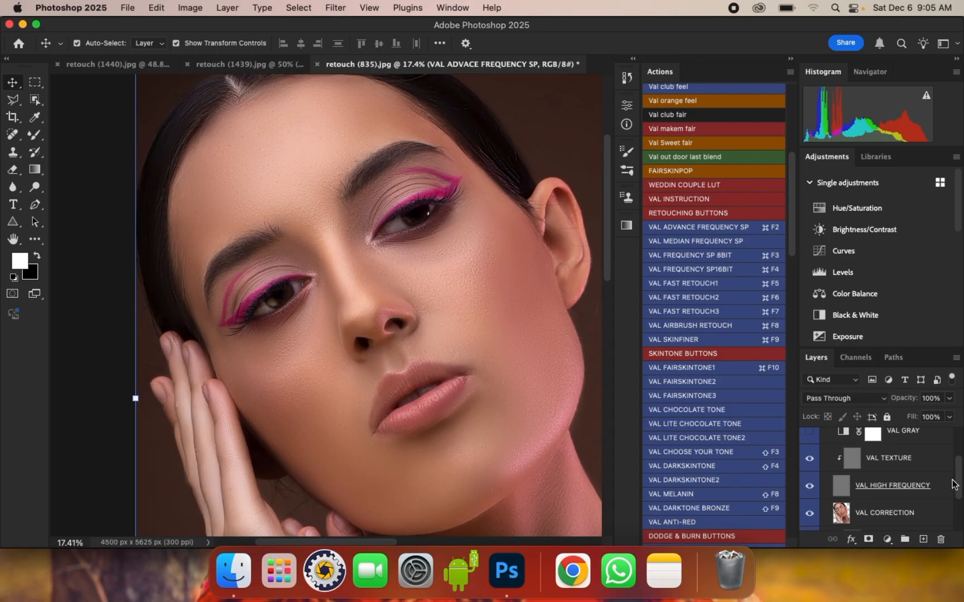
pyautogui.click(915, 512)
pyautogui.scroll(-1, 959, 475)
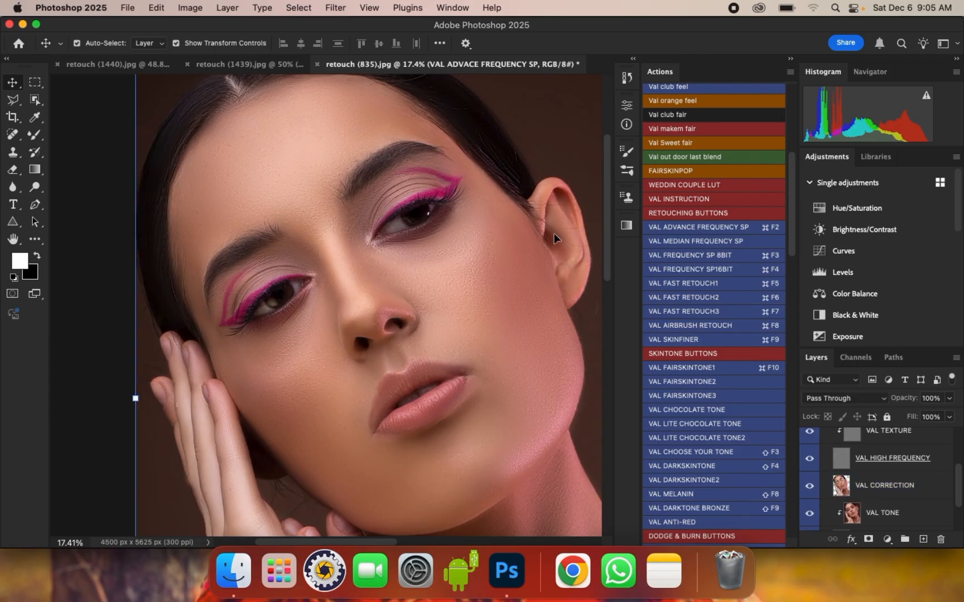
pyautogui.click(524, 243)
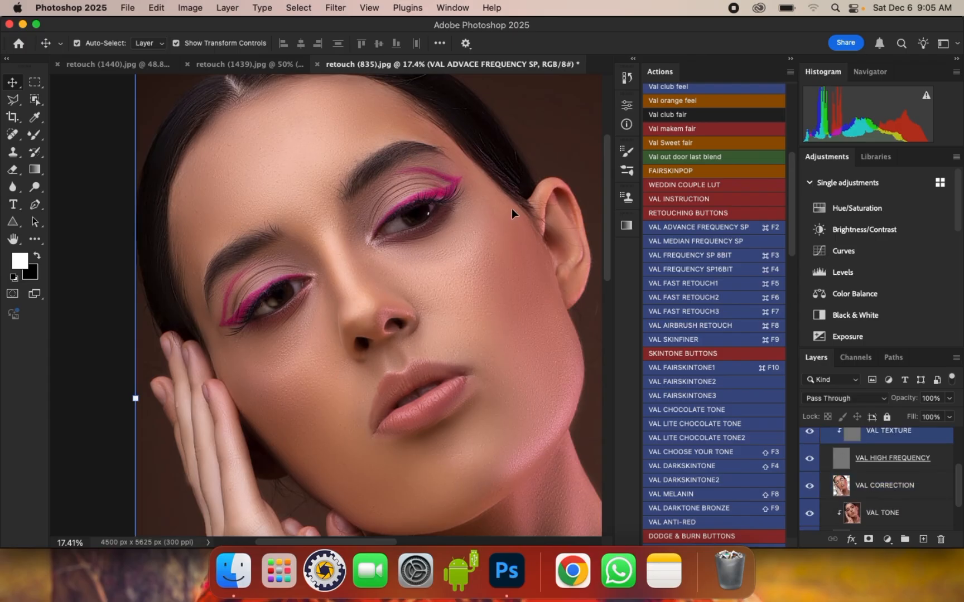
pyautogui.click(888, 488)
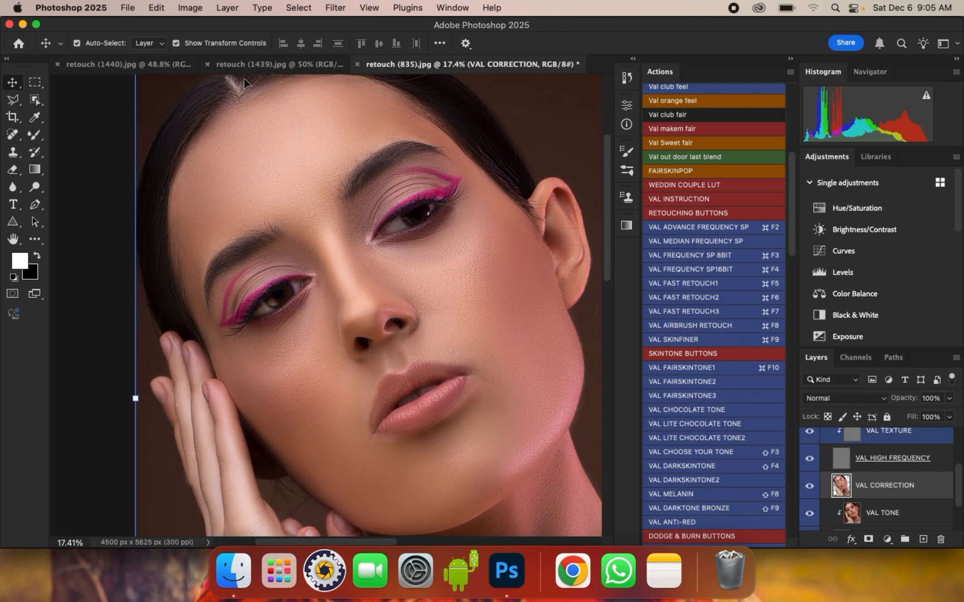
pyautogui.click(40, 136)
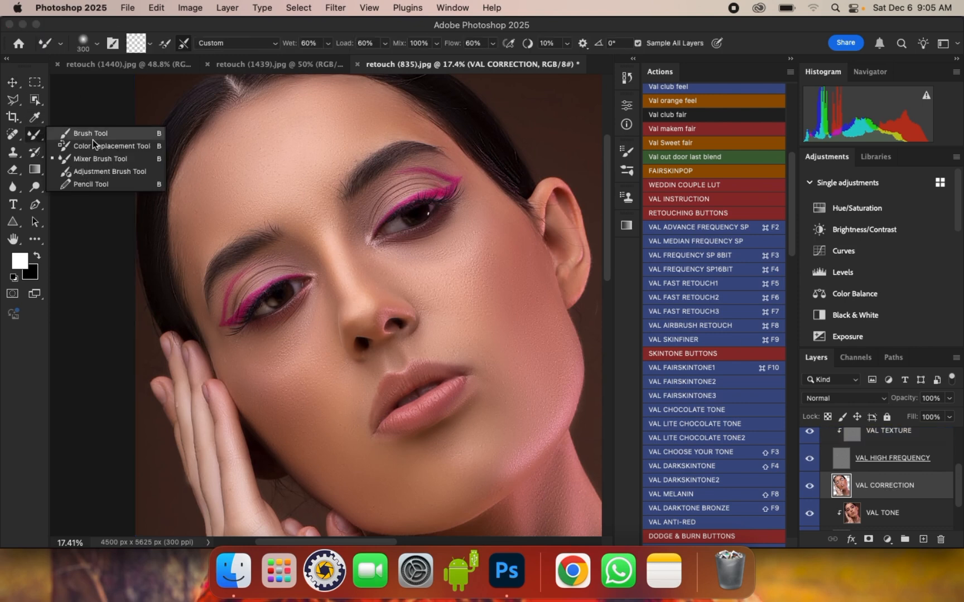
pyautogui.click(93, 156)
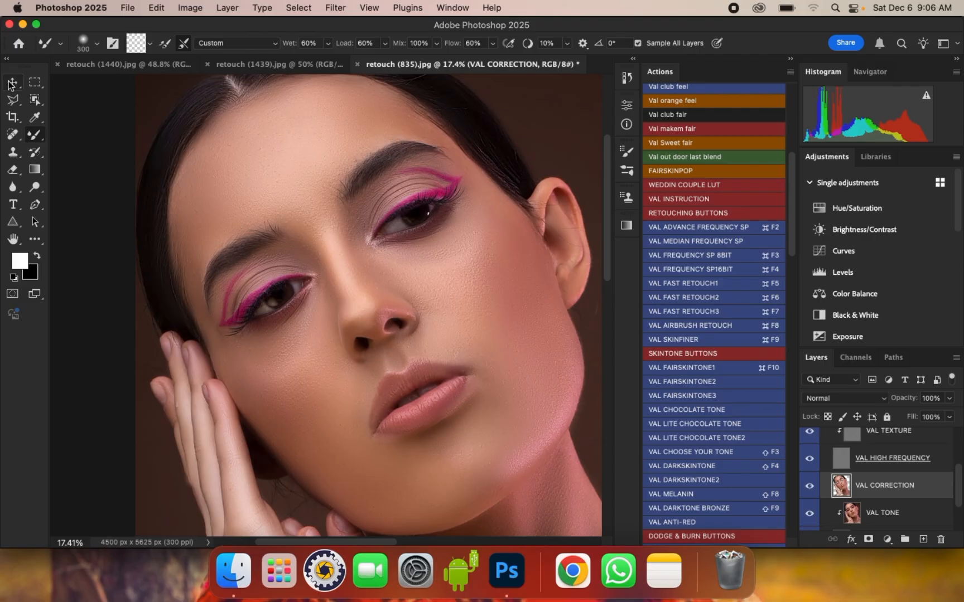
# Step: Switch back to the Move tool and collapse the VAL ADVACE FREQUENCY SP group
pyautogui.press('v')
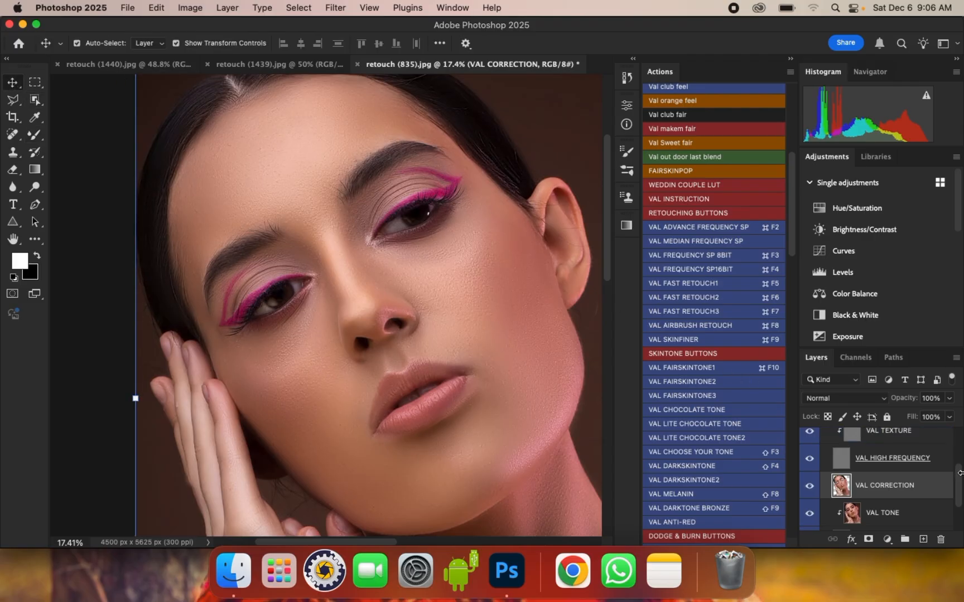
pyautogui.moveTo(959, 481); pyautogui.dragTo(958, 448)
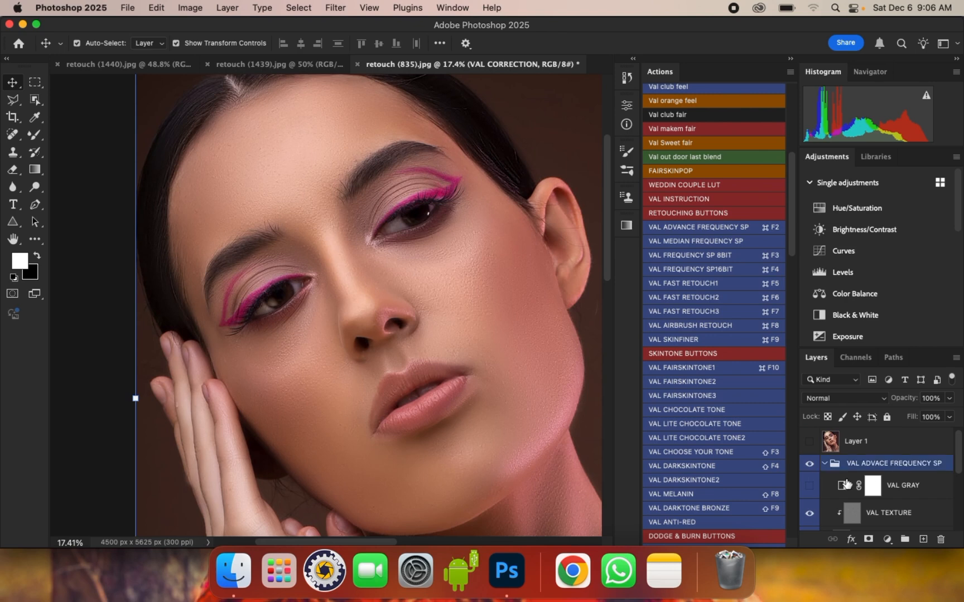
pyautogui.click(824, 464)
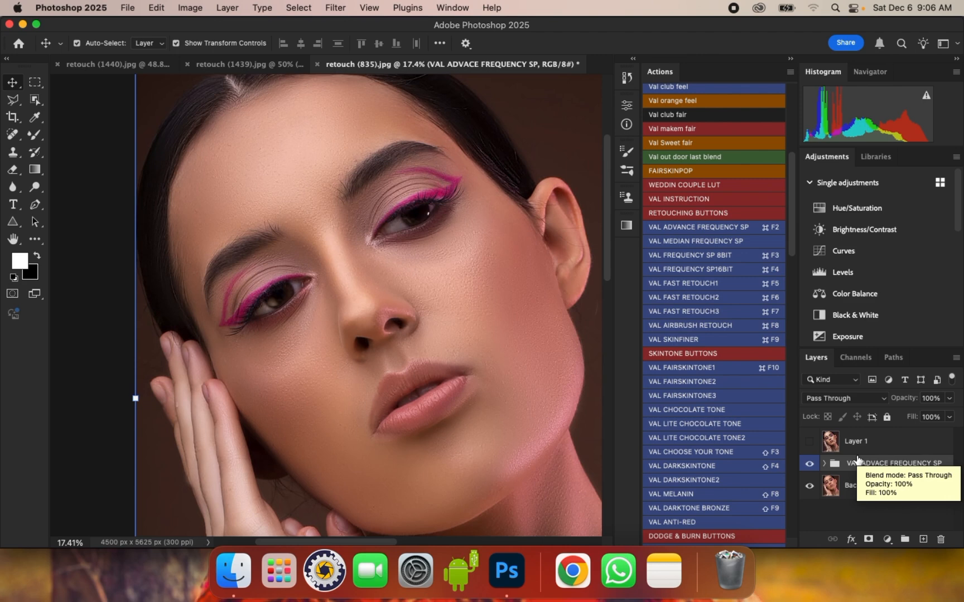
# Step: Browse the recorded actions back up to the skin tone presets such as Val sweet bronze and Val golden skin
pyautogui.moveTo(789, 168)
pyautogui.mouseDown()
pyautogui.moveTo(786, 370)
pyautogui.moveTo(795, 422)
pyautogui.moveTo(786, 261)
pyautogui.moveTo(793, 101)
pyautogui.moveTo(798, 357)
pyautogui.moveTo(809, 193)
pyautogui.moveTo(799, 104)
pyautogui.mouseUp()
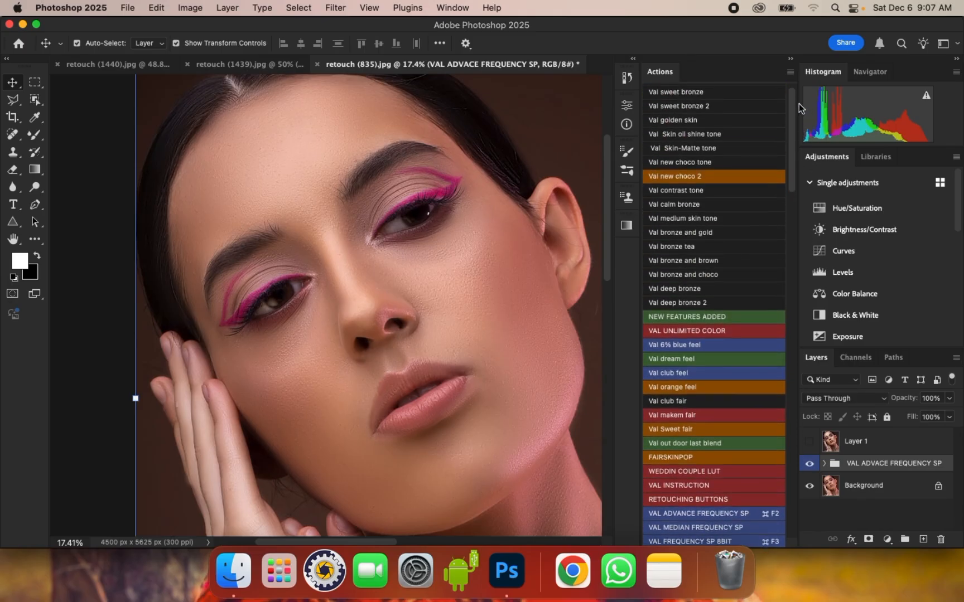